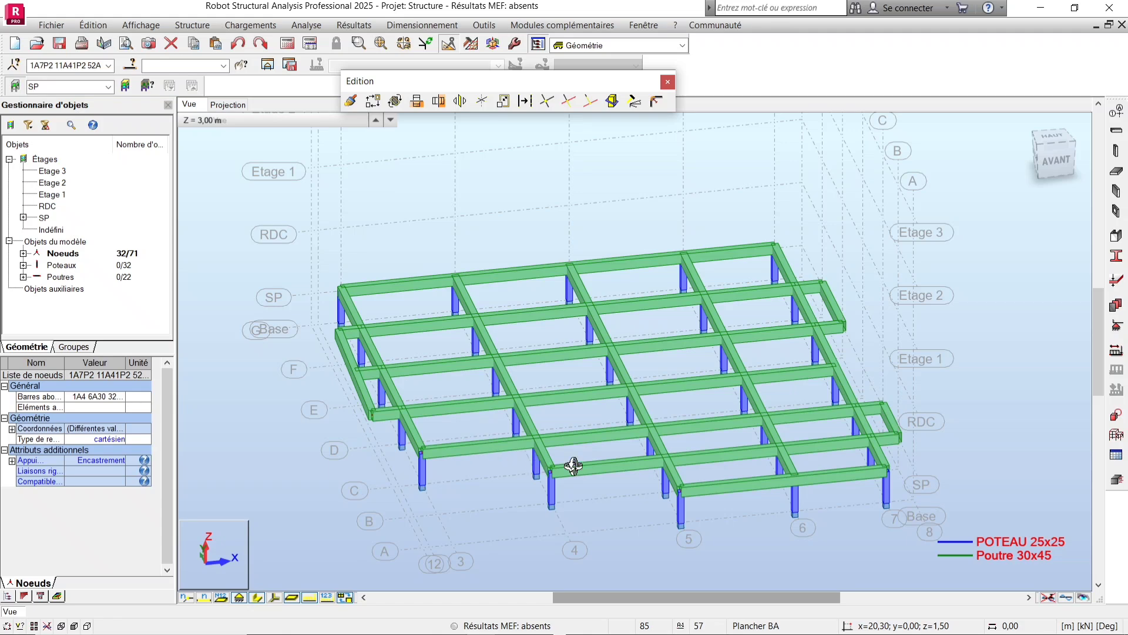
# Orbit and zoom around the 3D frame to inspect the beams and columns of the floor.
pyautogui.moveTo(768, 448); pyautogui.dragTo(735, 446)
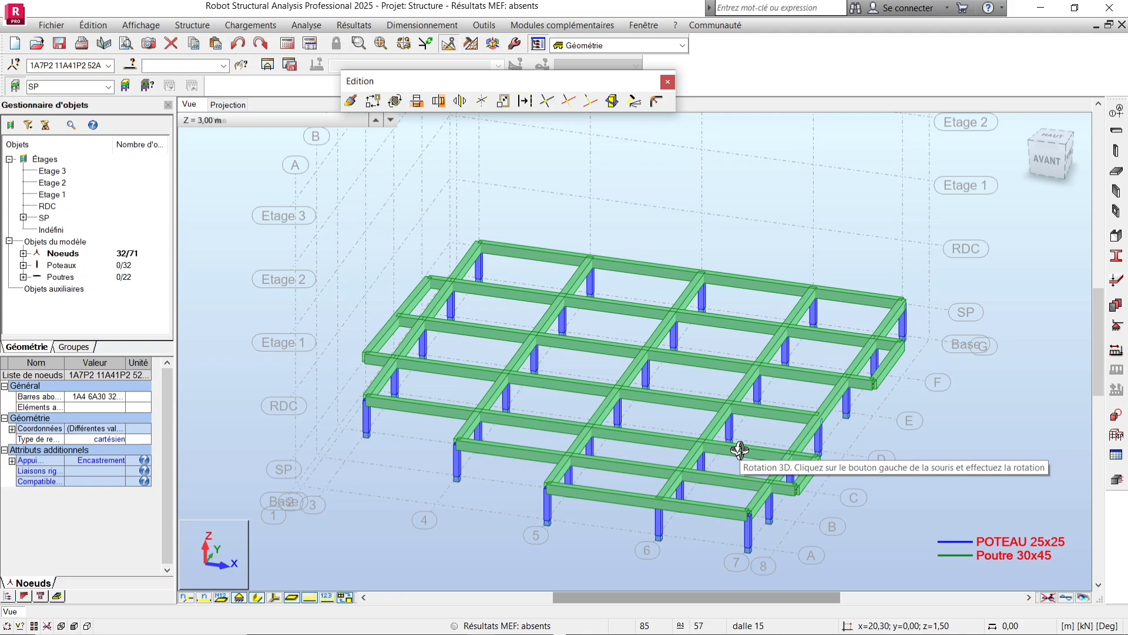
pyautogui.moveTo(739, 450); pyautogui.dragTo(811, 460)
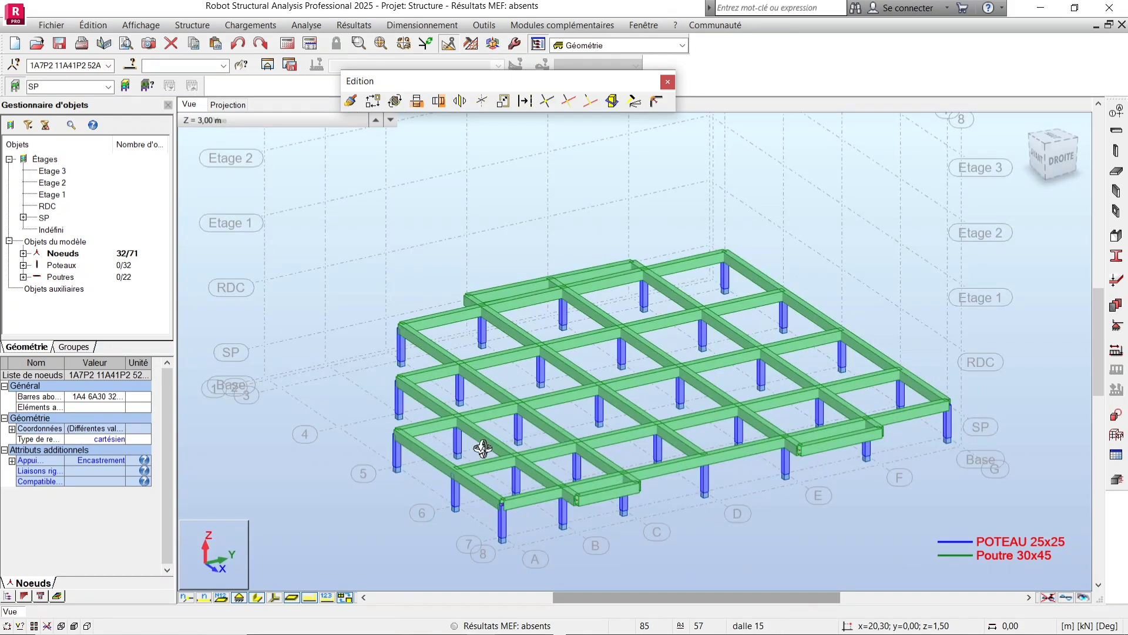
pyautogui.moveTo(481, 448); pyautogui.dragTo(545, 457)
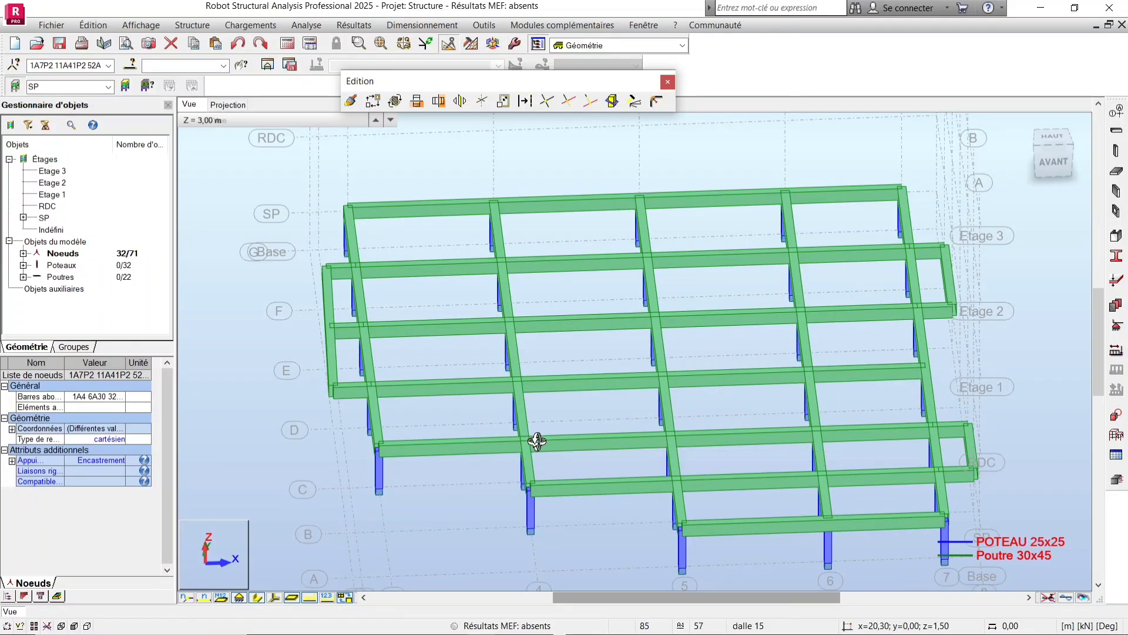
pyautogui.moveTo(510, 475); pyautogui.dragTo(518, 473)
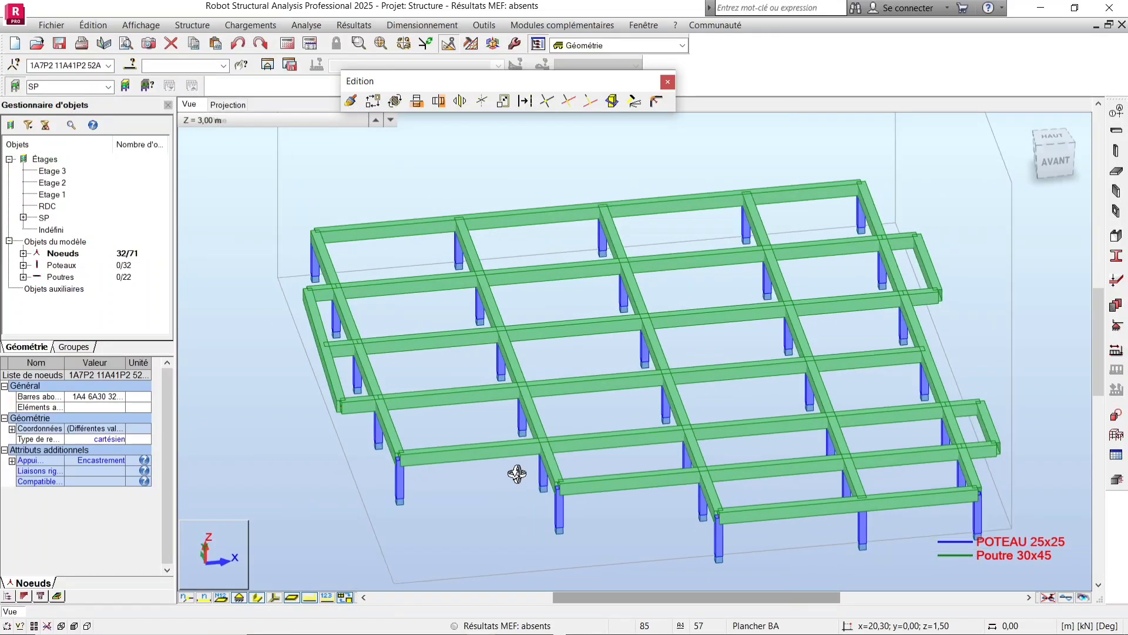
pyautogui.scroll(3, 327, 380)
pyautogui.scroll(-3, 351, 431)
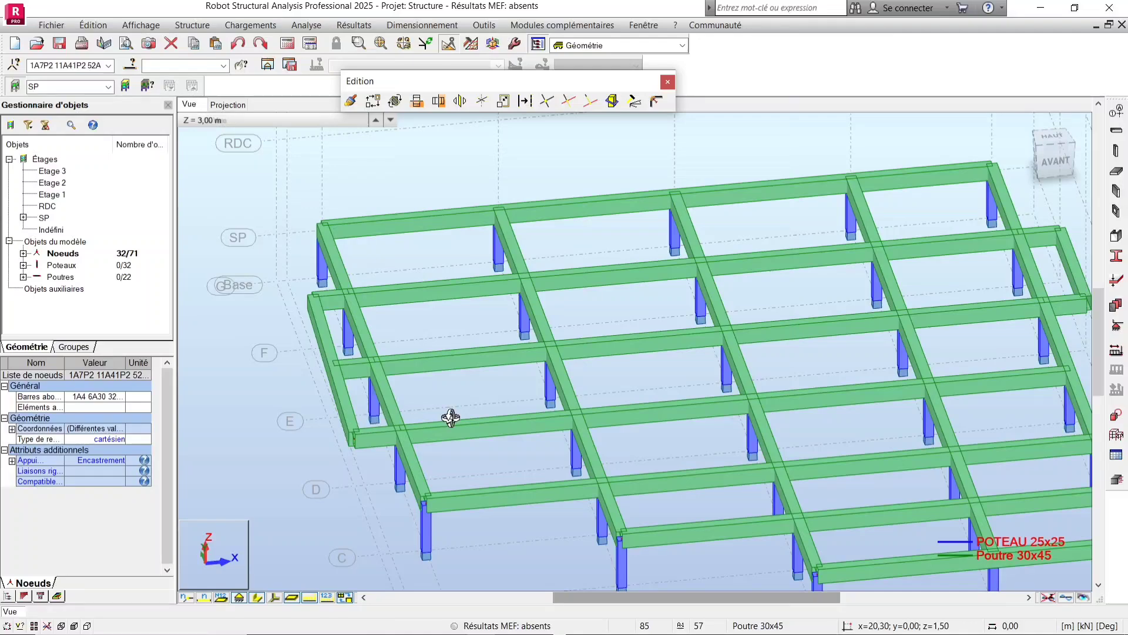
pyautogui.scroll(-2, 450, 418)
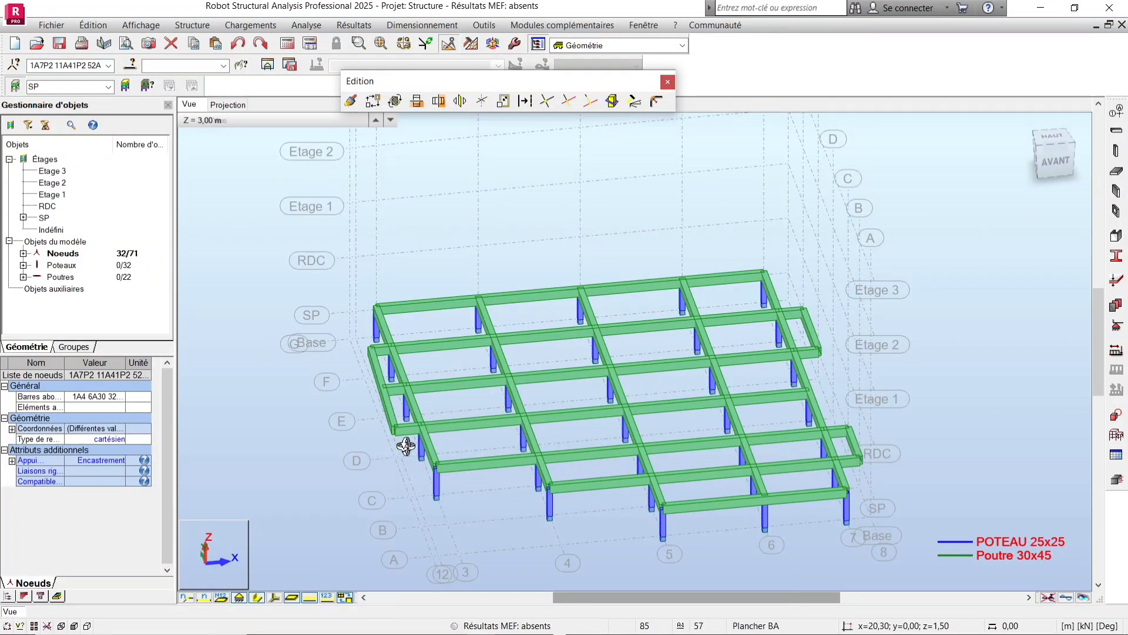
pyautogui.scroll(2, 404, 449)
pyautogui.scroll(3, 403, 450)
pyautogui.moveTo(396, 451); pyautogui.dragTo(407, 446)
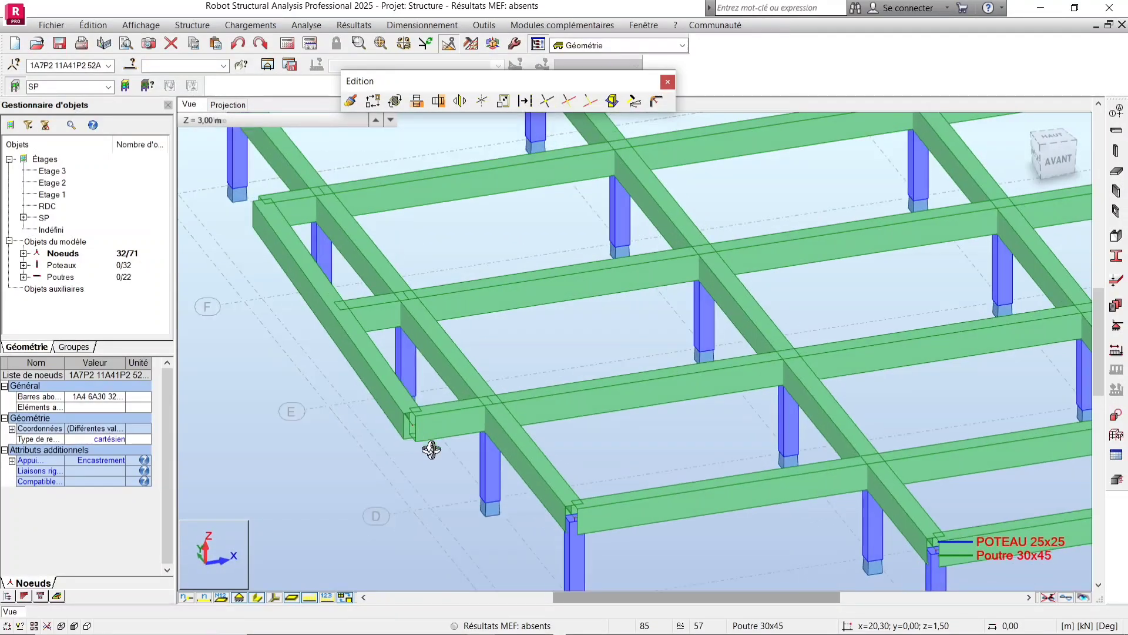
pyautogui.scroll(-3, 434, 446)
pyautogui.scroll(2, 359, 317)
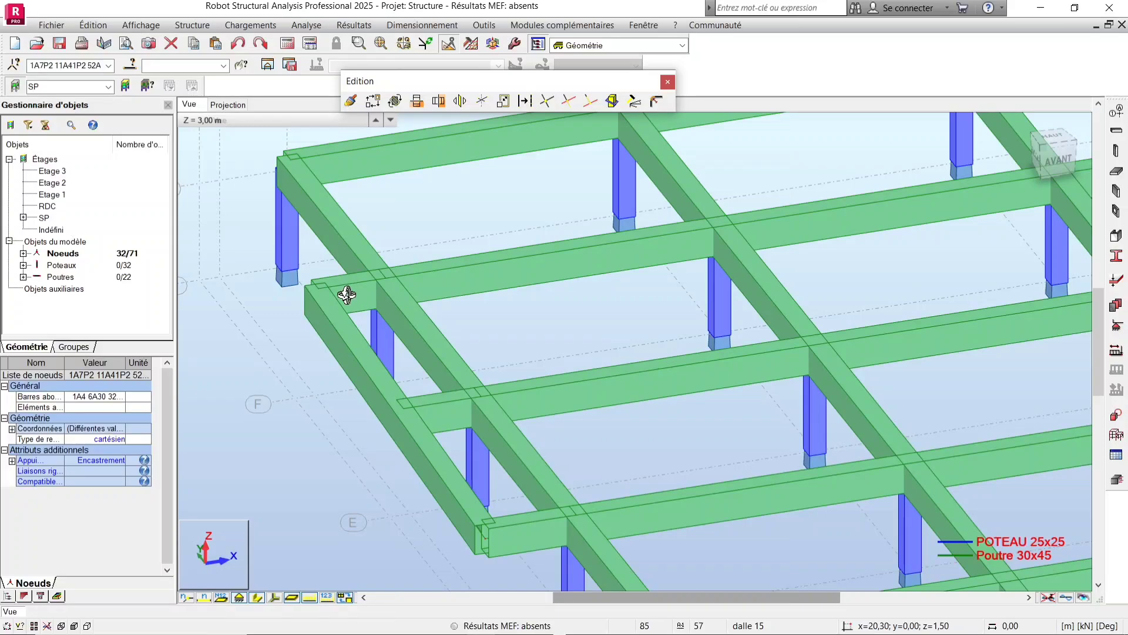
pyautogui.scroll(-1, 346, 302)
pyautogui.scroll(-3, 347, 315)
pyautogui.scroll(5, 373, 277)
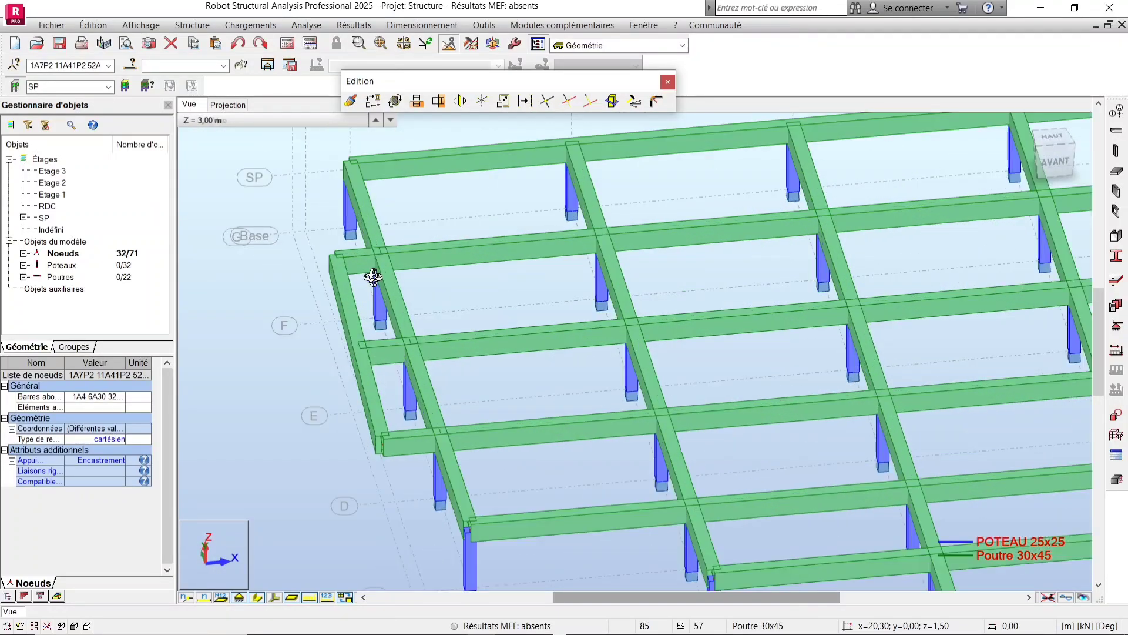
pyautogui.scroll(-5, 369, 274)
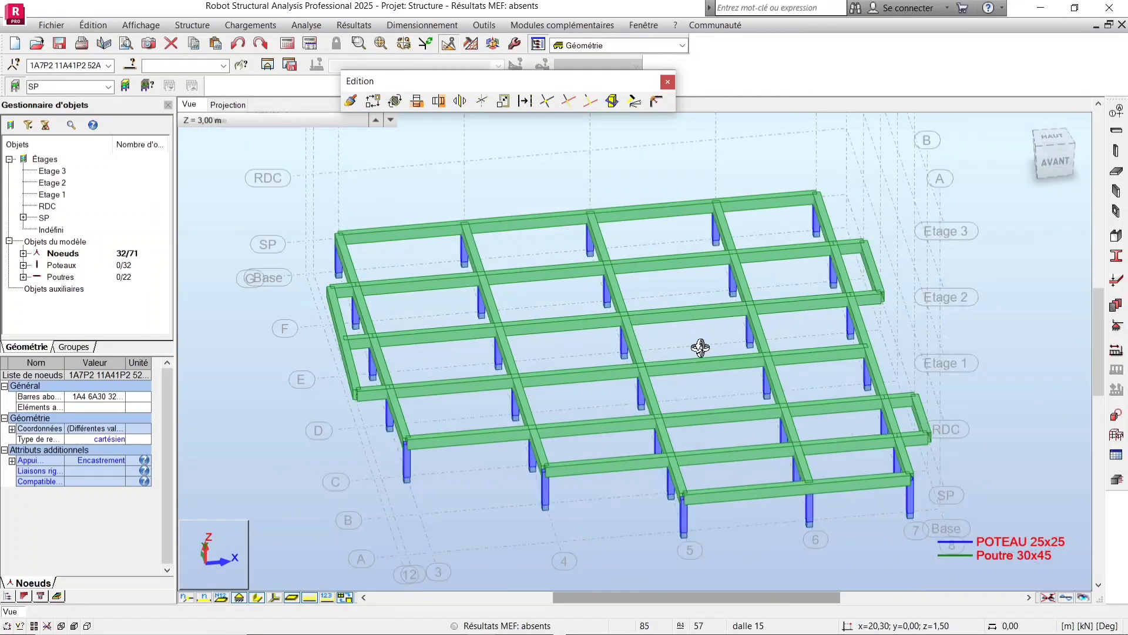
pyautogui.moveTo(769, 346); pyautogui.dragTo(611, 350, button='middle')
pyautogui.keyDown('shift'); pyautogui.moveTo(747, 376); pyautogui.dragTo(762, 367, button='middle'); pyautogui.keyUp('shift')
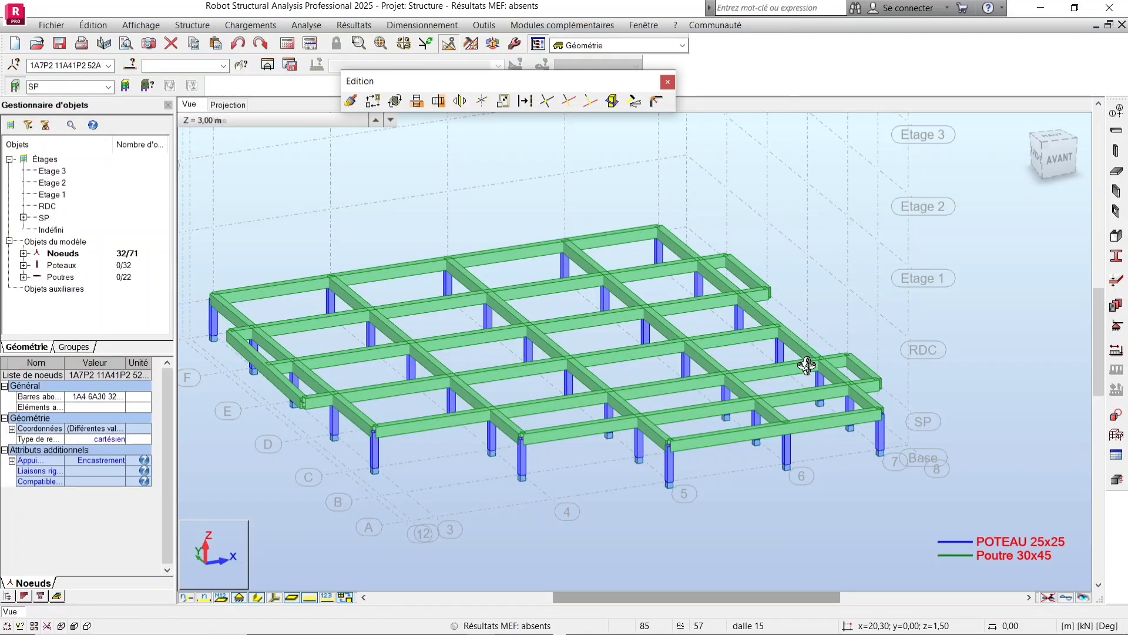
# Open the bar sections list and the section definition of the Poutre 30x45 beam profile.
pyautogui.click(1116, 257)
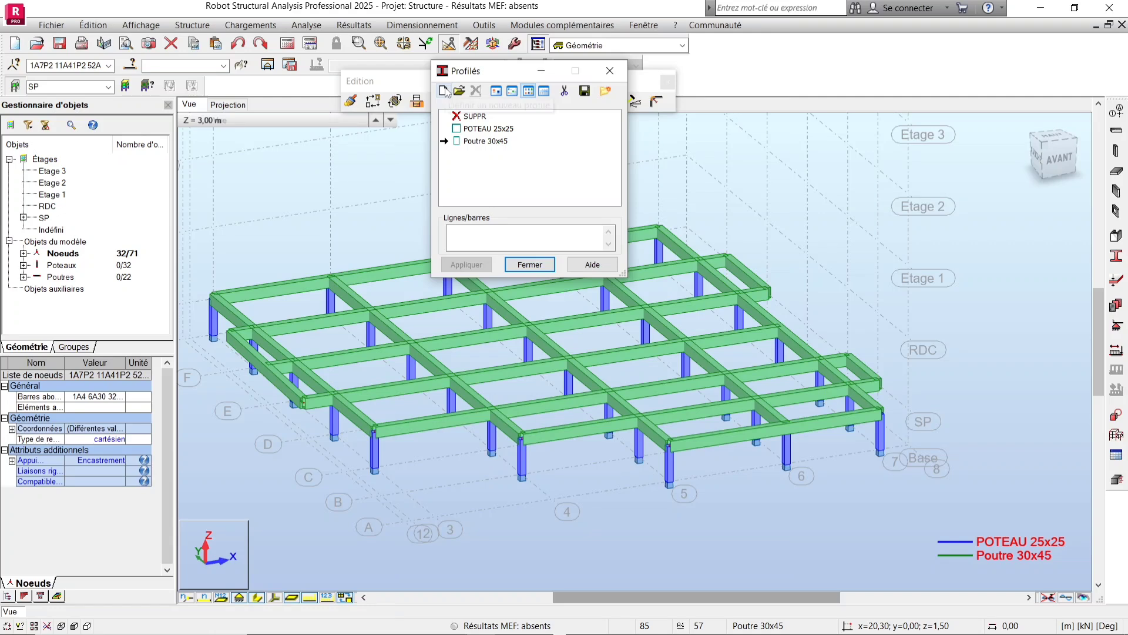
pyautogui.click(444, 91)
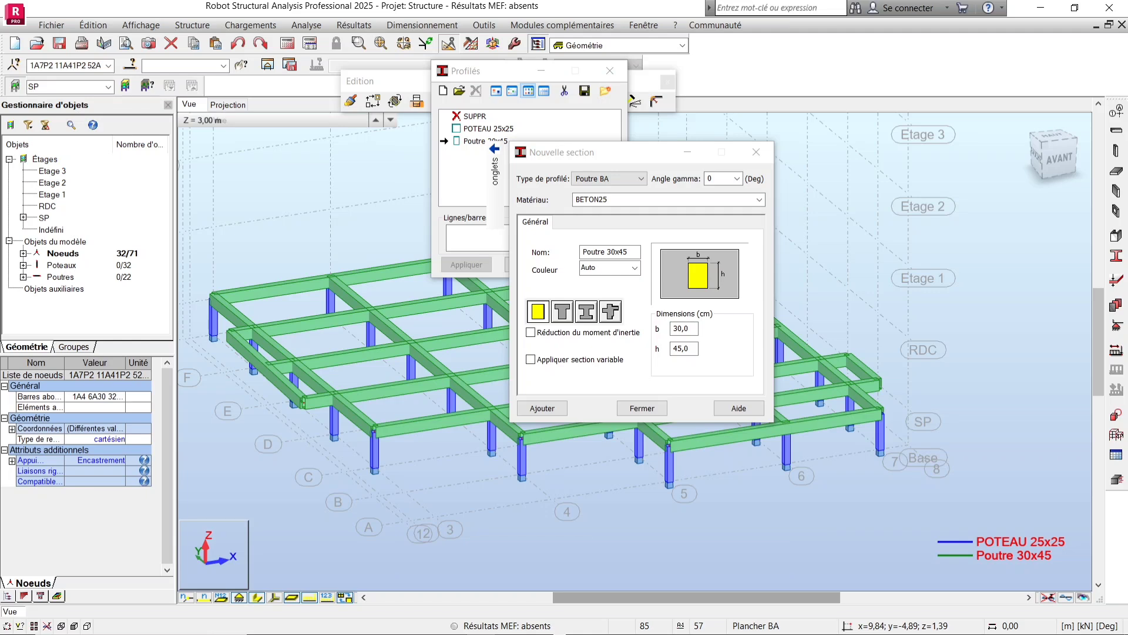
pyautogui.moveTo(303, 632)
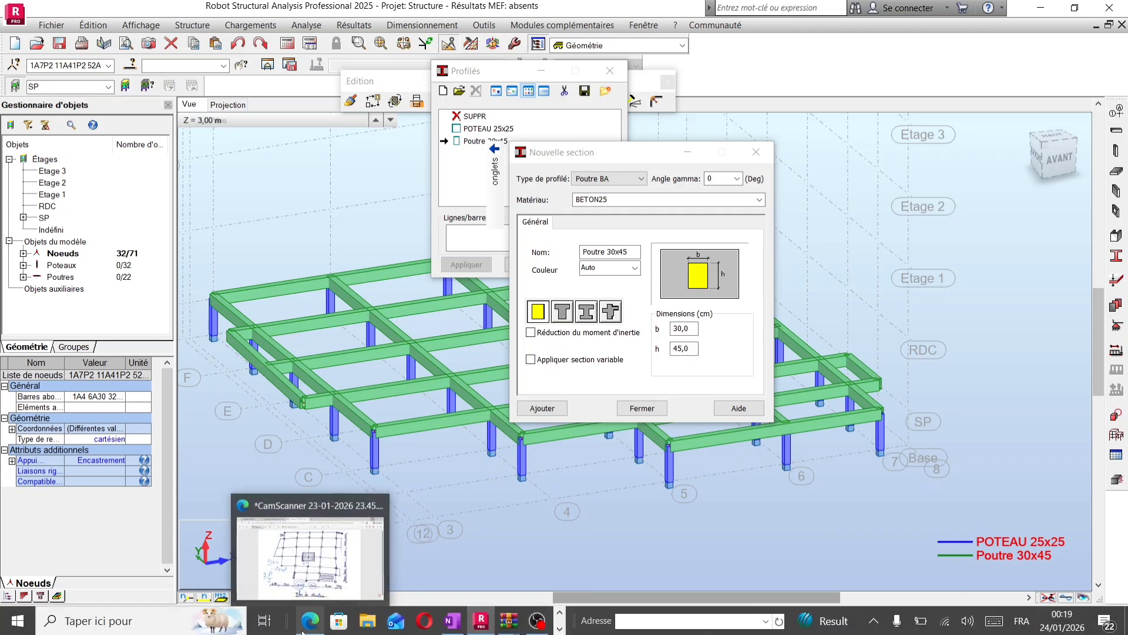
# Switch to OneNote and review the handwritten beam sizing calculations for height and width.
pyautogui.click(453, 564)
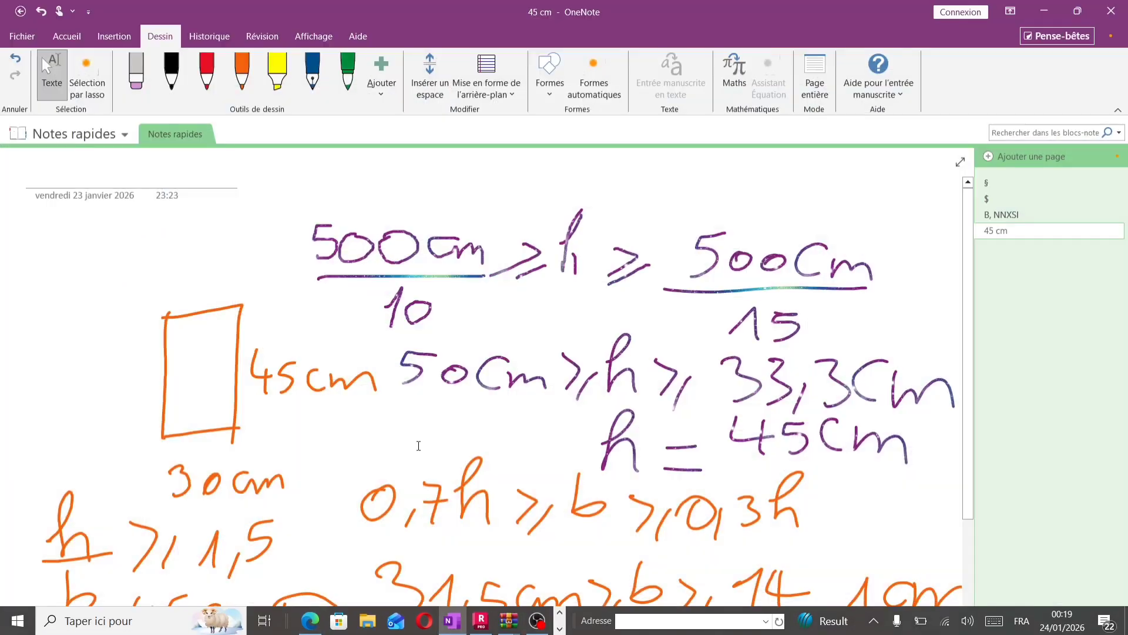
pyautogui.scroll(-3, 419, 445)
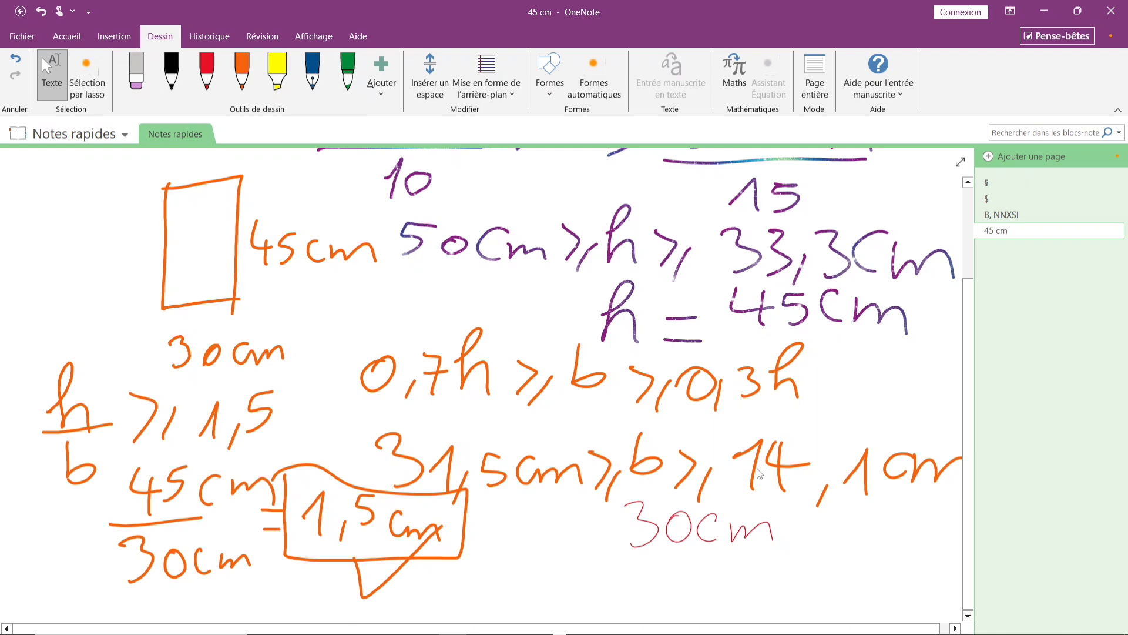
pyautogui.scroll(3, 797, 476)
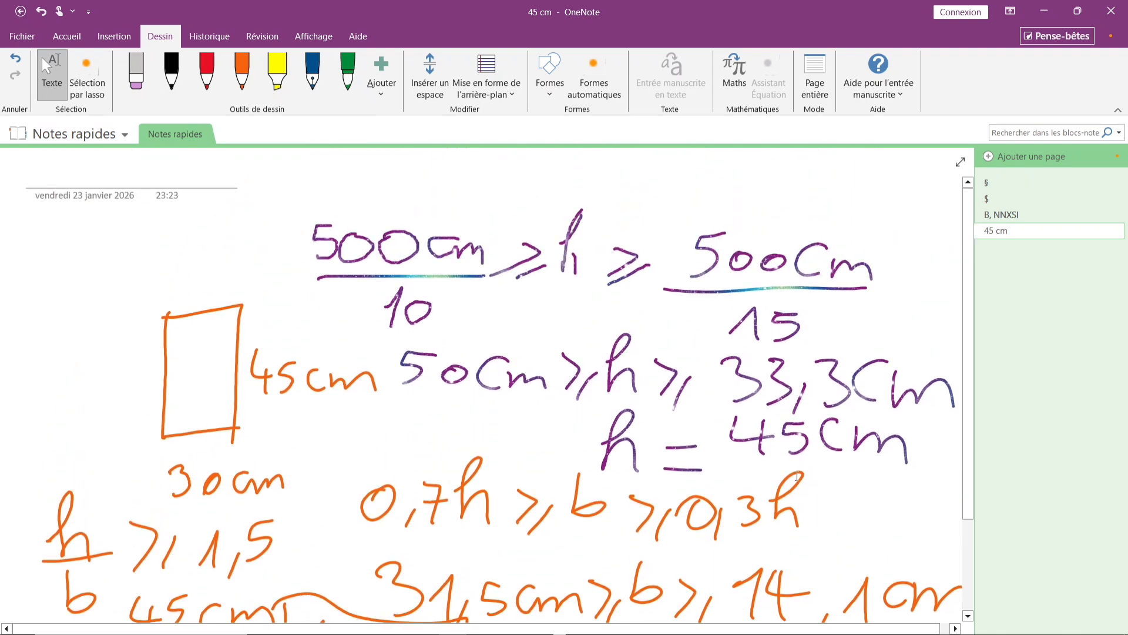
pyautogui.scroll(-3, 797, 476)
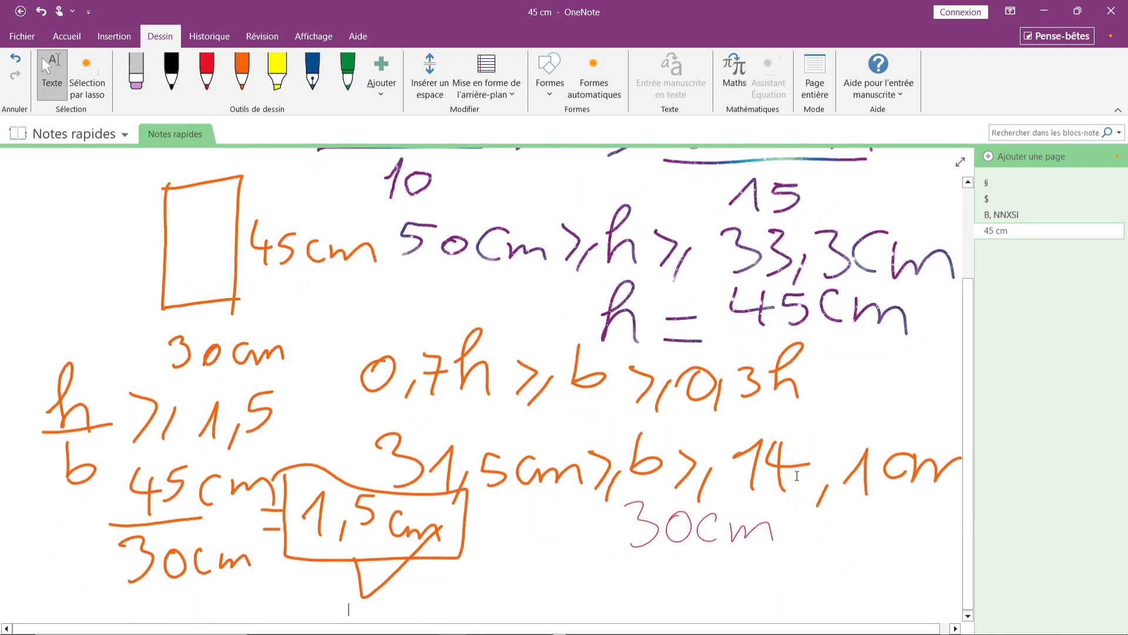
pyautogui.scroll(3, 797, 476)
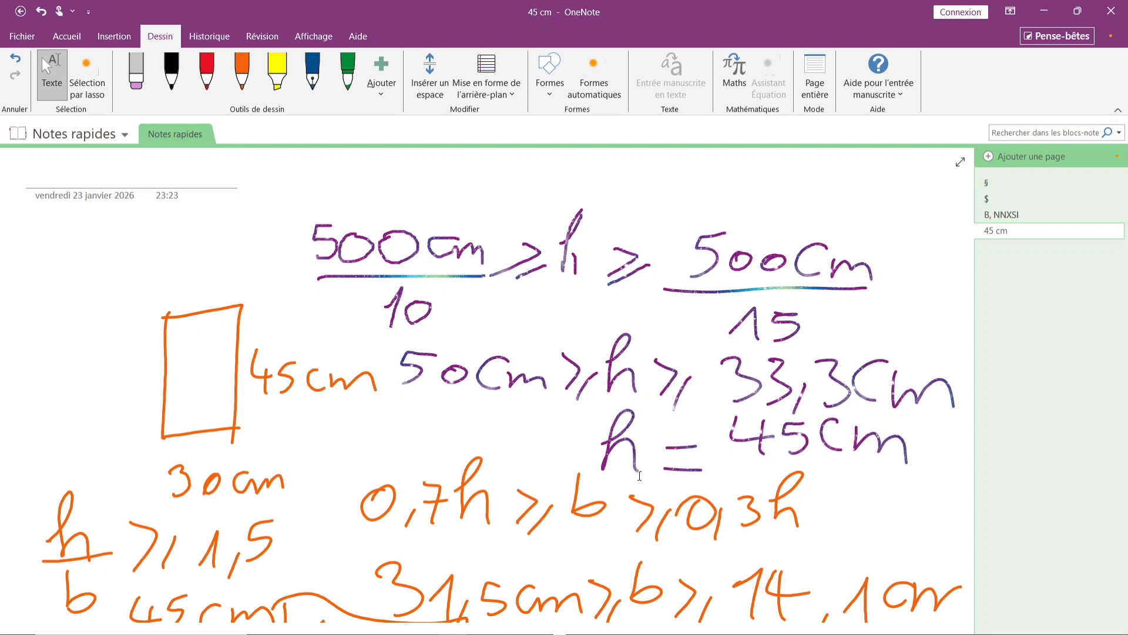
pyautogui.scroll(-3, 629, 445)
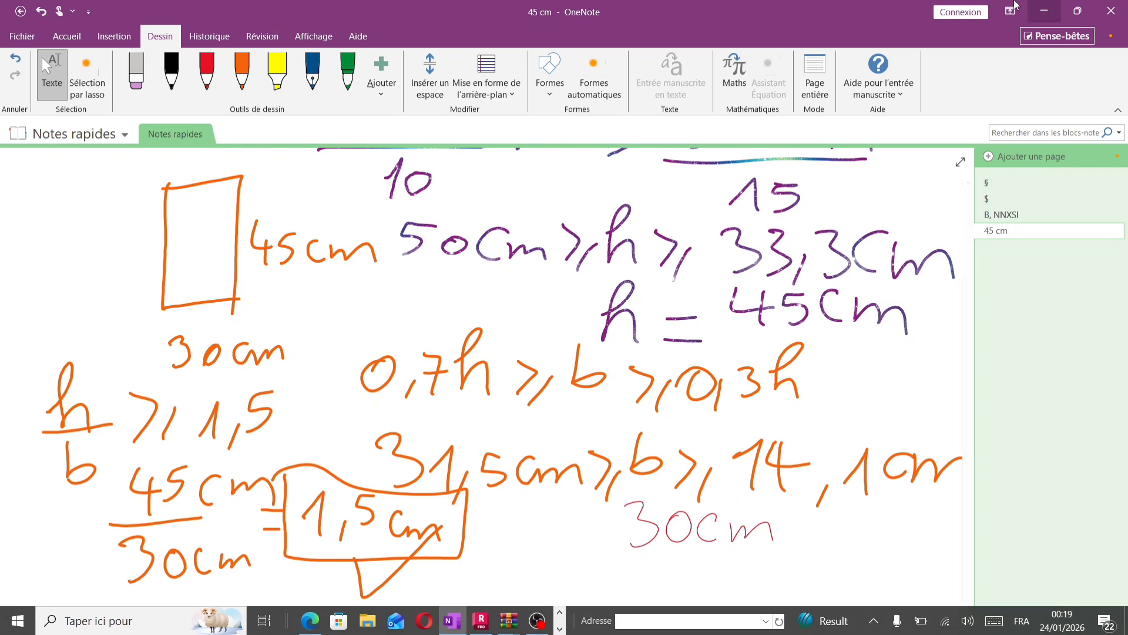
# Return to Robot and close the section definition and sections list dialogs.
pyautogui.click(481, 620)
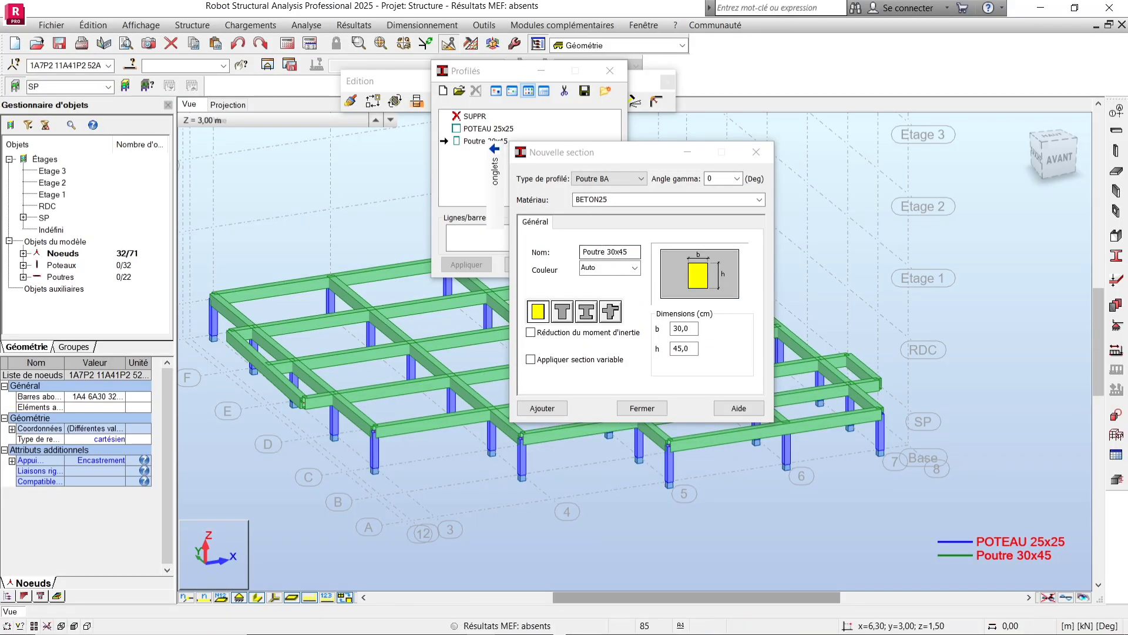
pyautogui.click(768, 151)
pyautogui.click(610, 70)
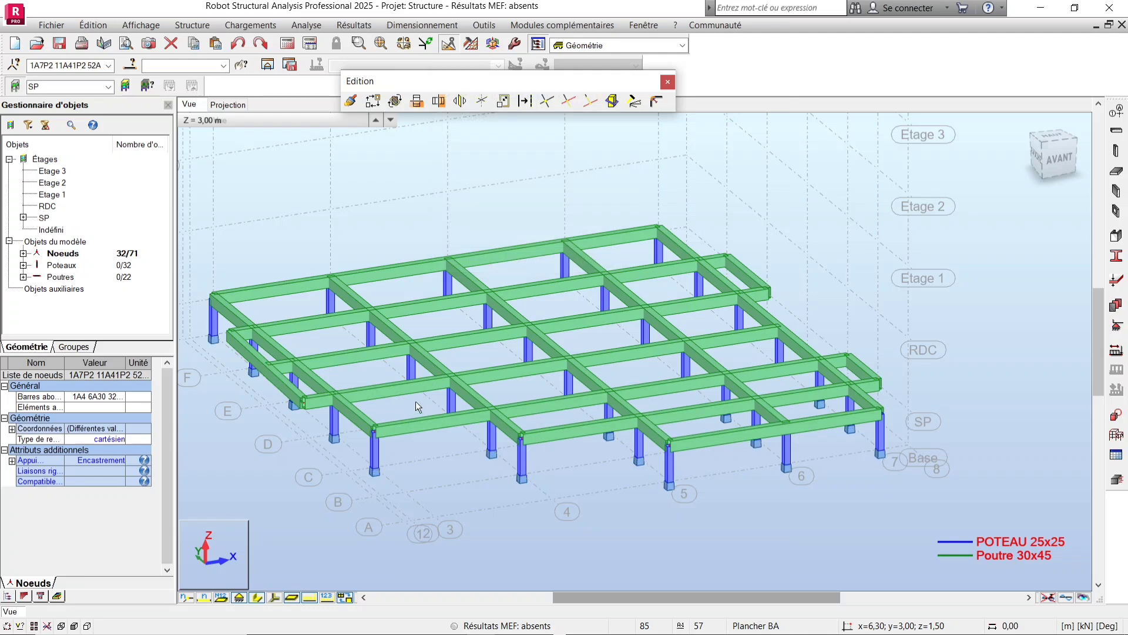
# Select all beams sharing the same section as one beam of the floor.
pyautogui.scroll(-2, 538, 456)
pyautogui.scroll(1, 446, 431)
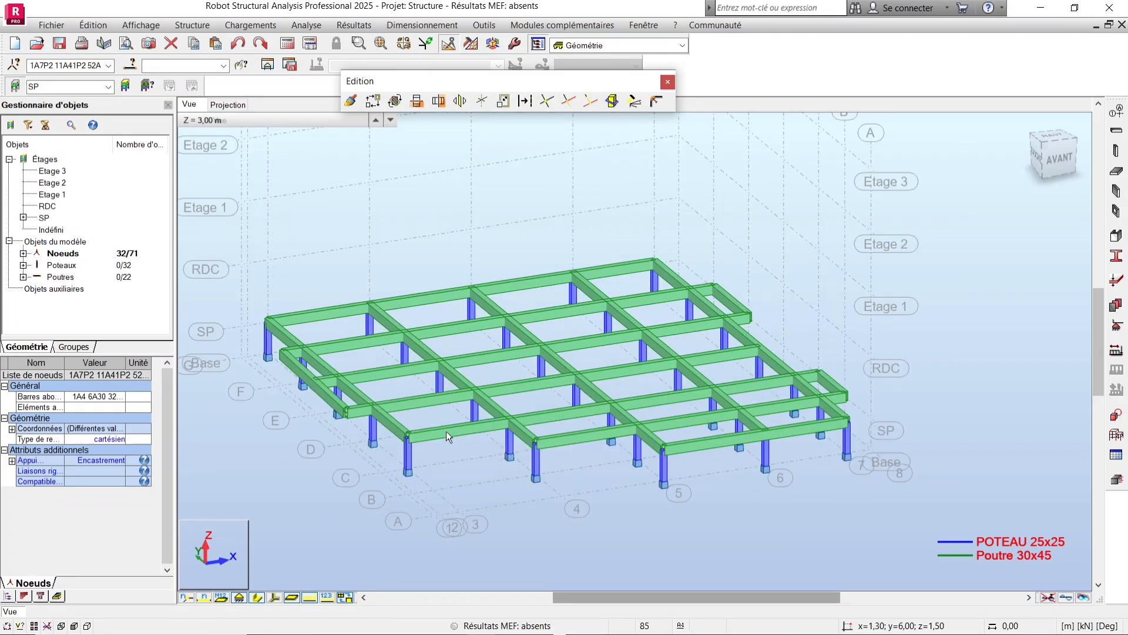
pyautogui.rightClick(453, 432)
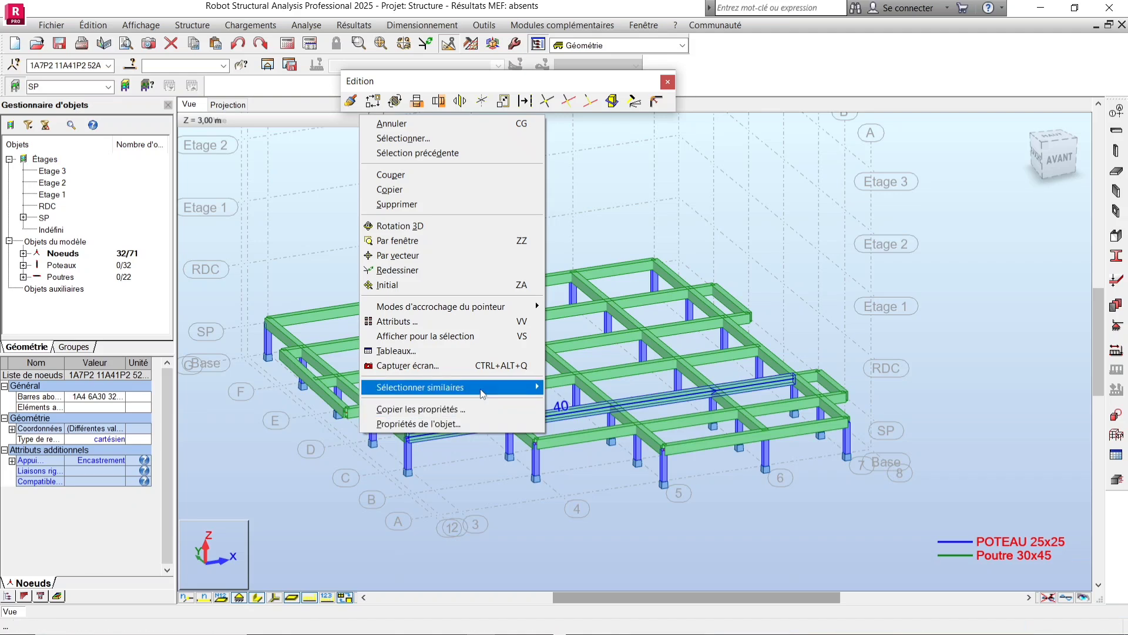
pyautogui.moveTo(517, 386)
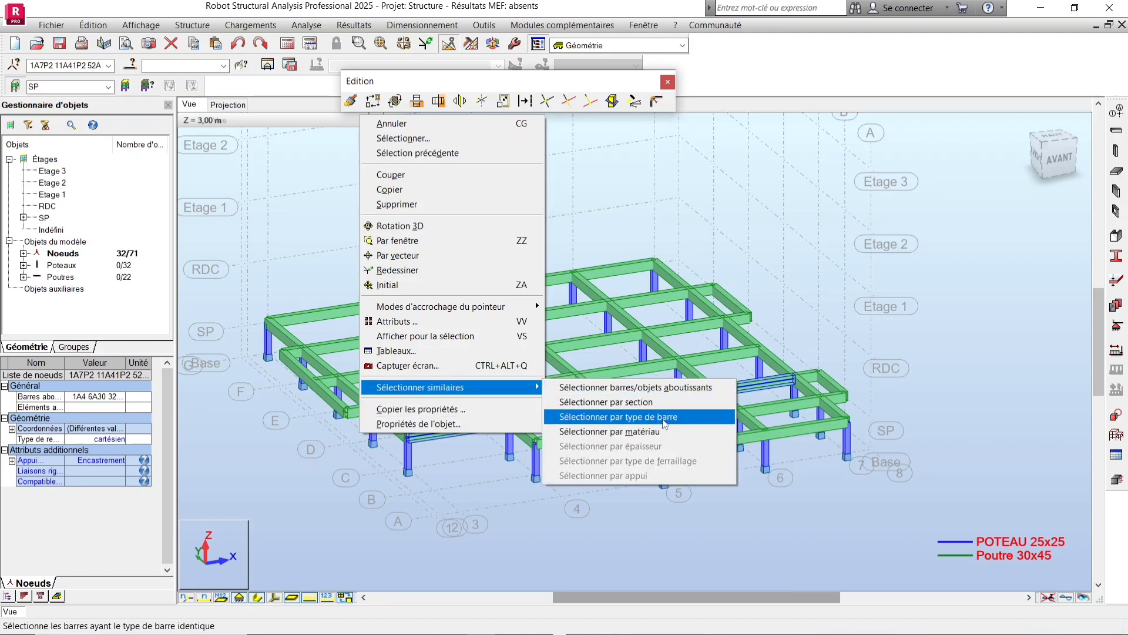
pyautogui.click(647, 402)
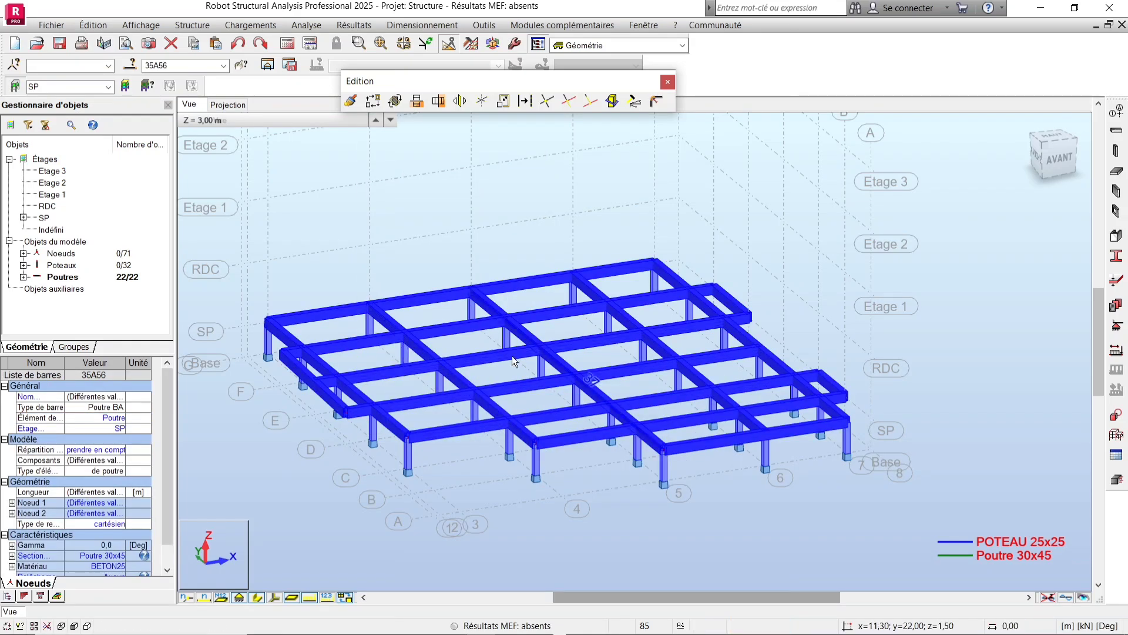
# Create a new beam section Poutre 25x45 with b = 25 cm and assign it to the selected beams.
pyautogui.click(1119, 264)
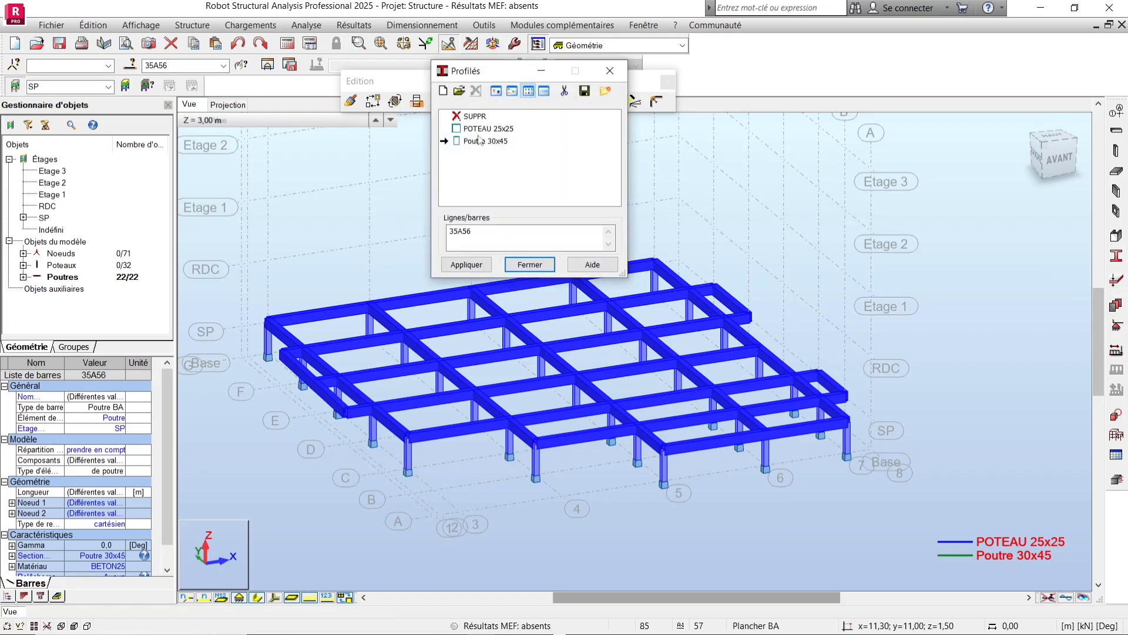
pyautogui.doubleClick(485, 141)
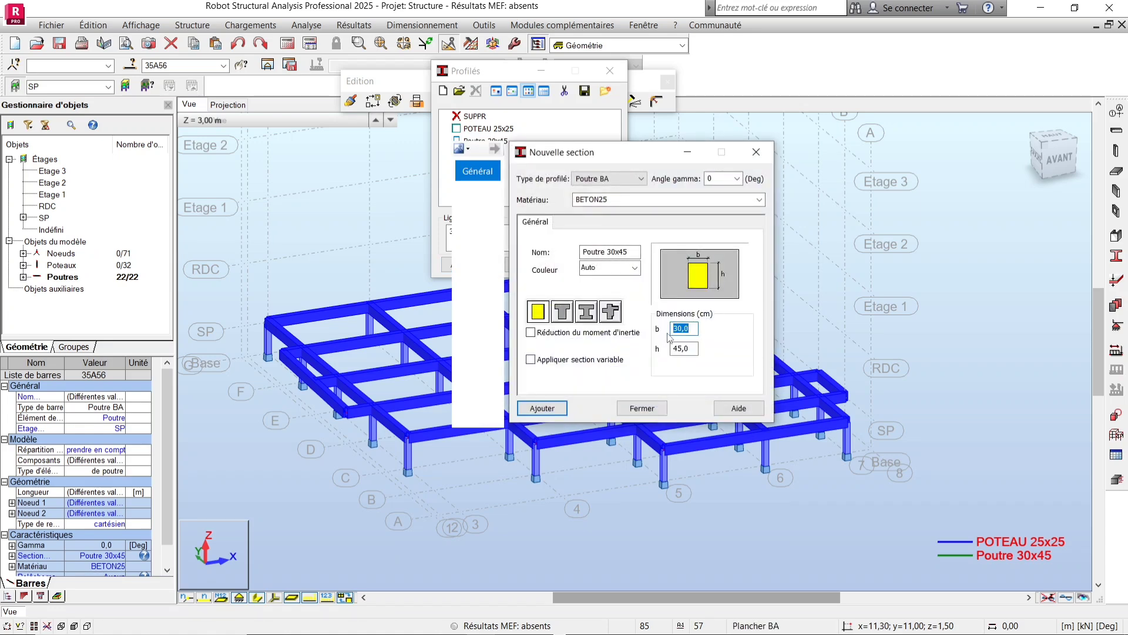
pyautogui.write('2')
pyautogui.write('2')
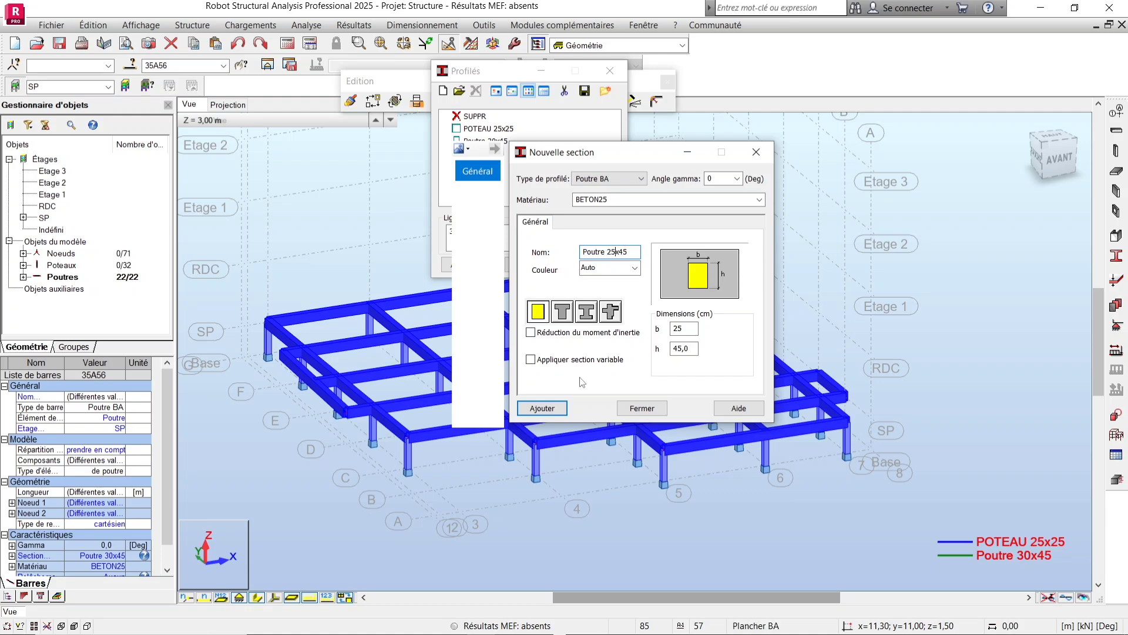
pyautogui.click(561, 412)
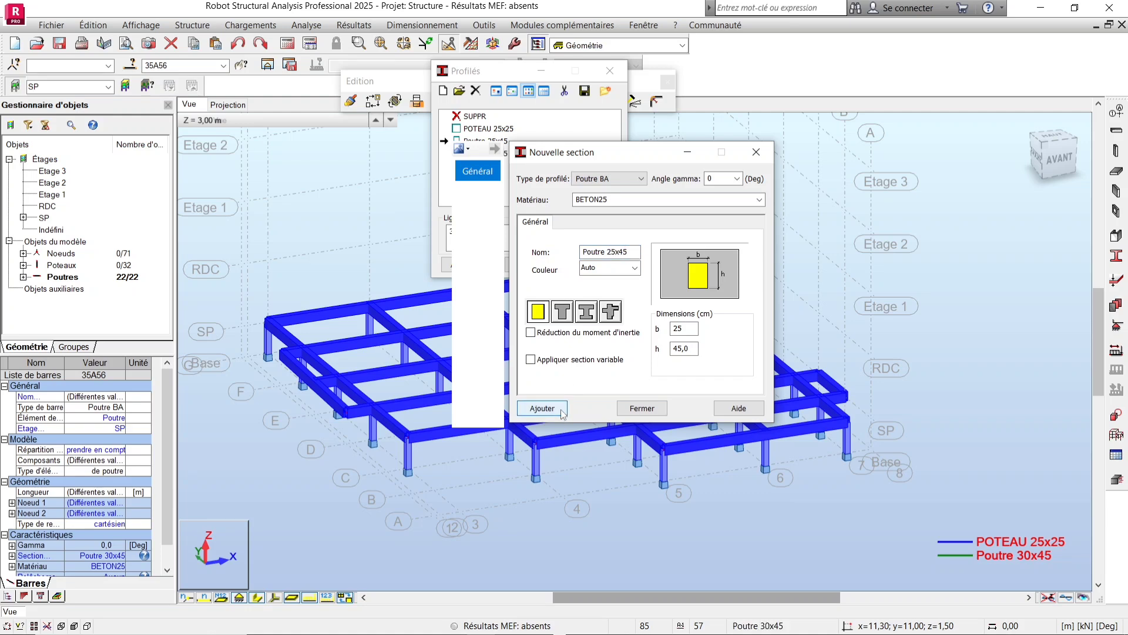
pyautogui.click(642, 408)
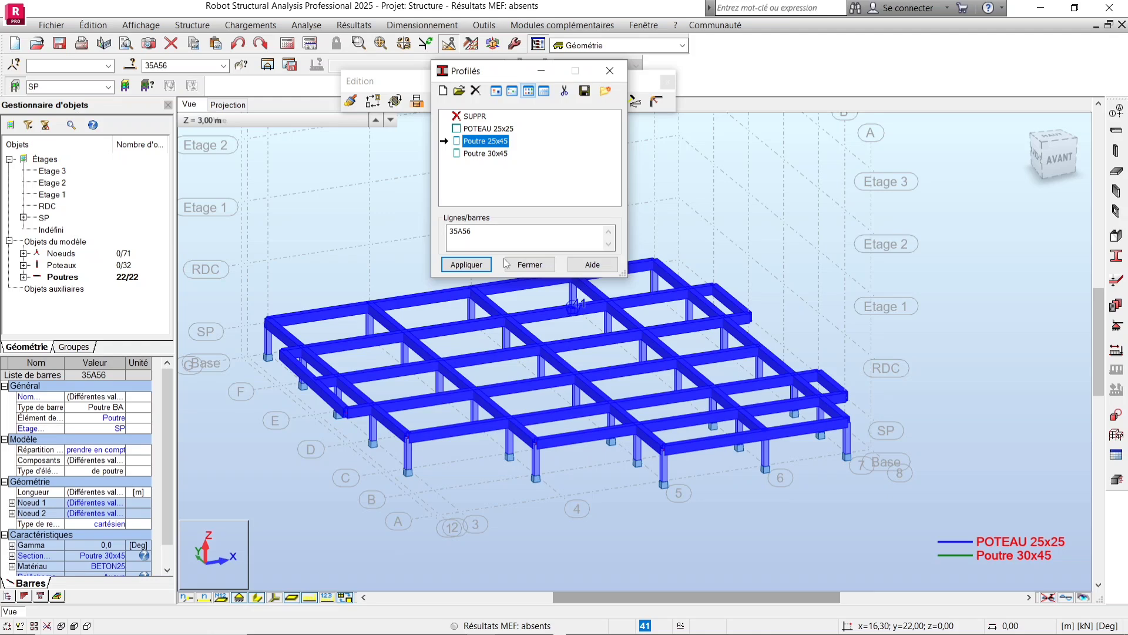
pyautogui.click(477, 265)
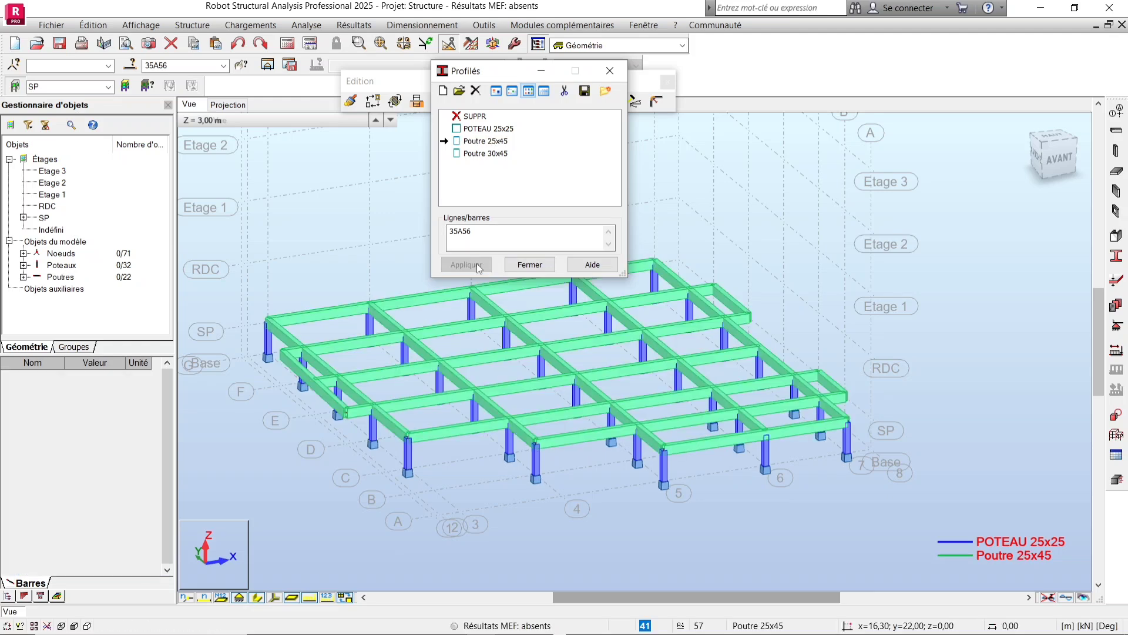
pyautogui.click(610, 70)
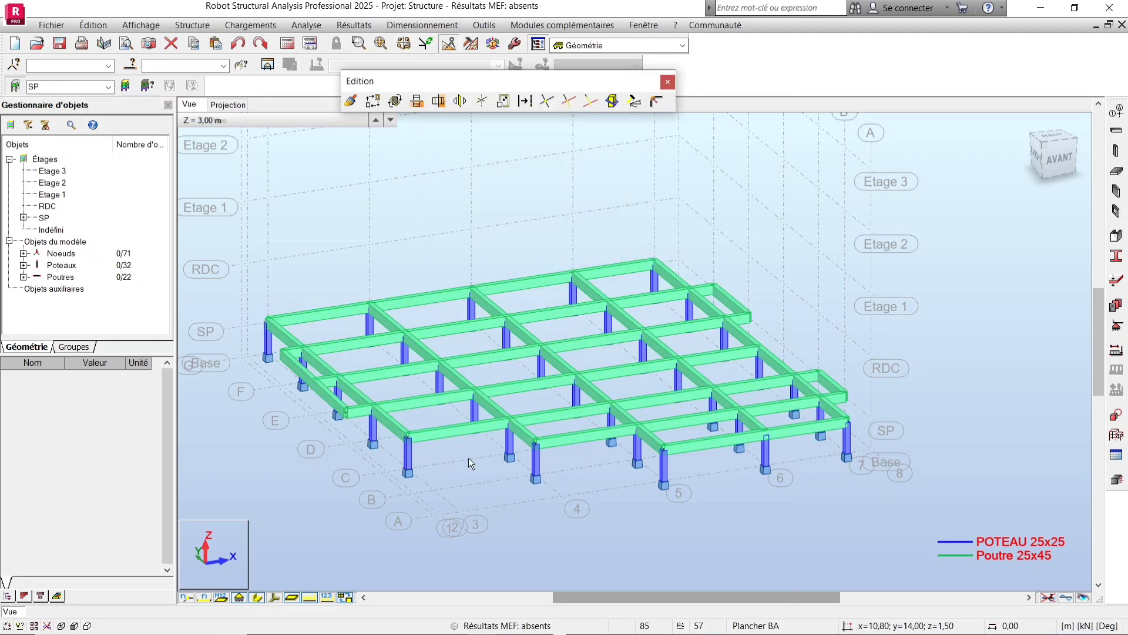
# Select a single beam to check its assigned section, then deselect it.
pyautogui.scroll(5, 468, 457)
pyautogui.click(457, 422)
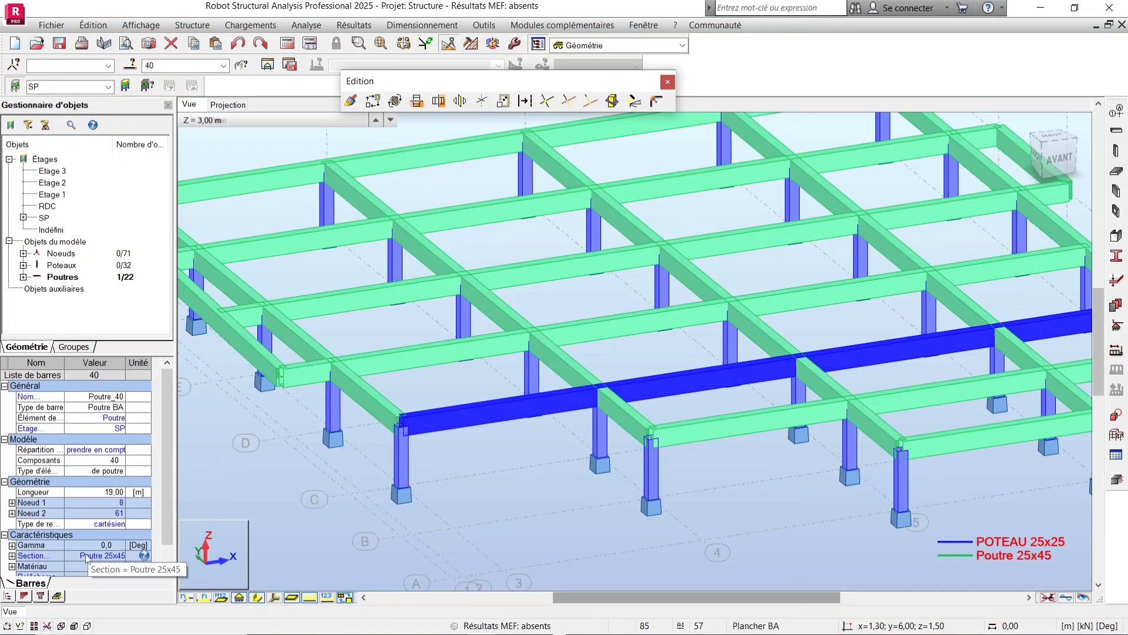
pyautogui.scroll(-5, 399, 475)
pyautogui.click(471, 501)
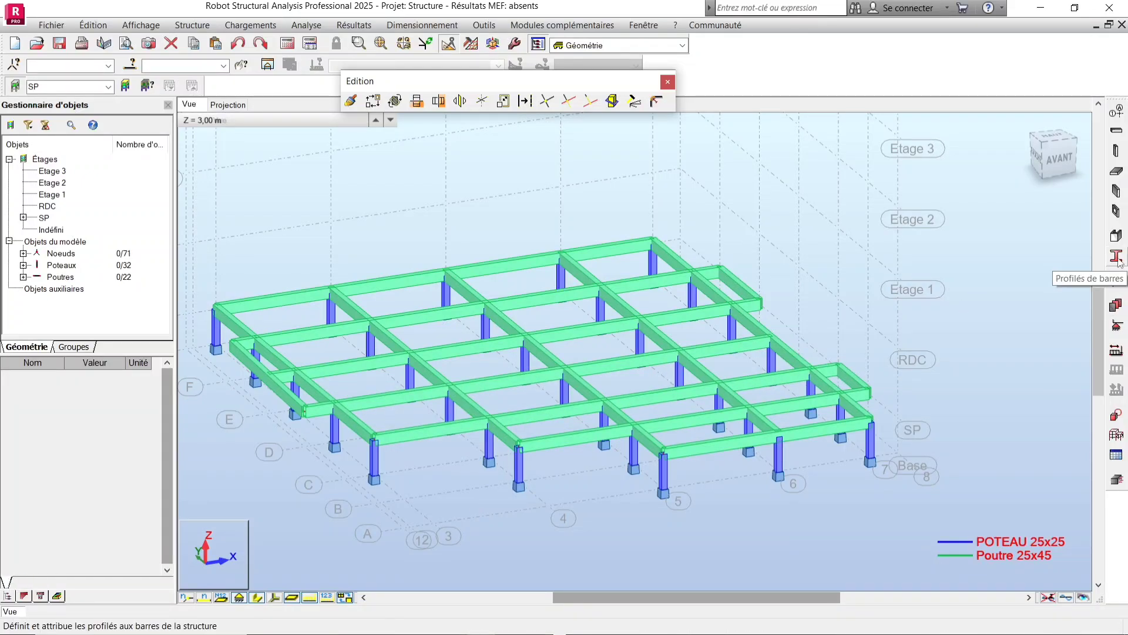
# Create a new beam section named Poutre B 25x45 with b = 25 cm and h = 45 cm, then close the sections list.
pyautogui.click(1116, 256)
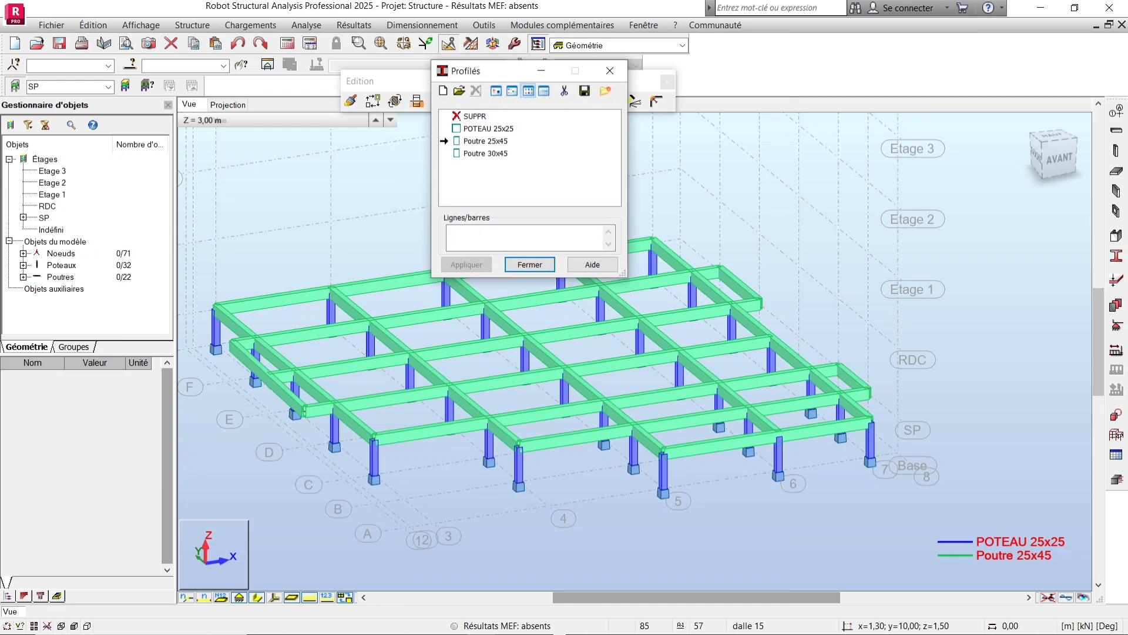
pyautogui.click(446, 91)
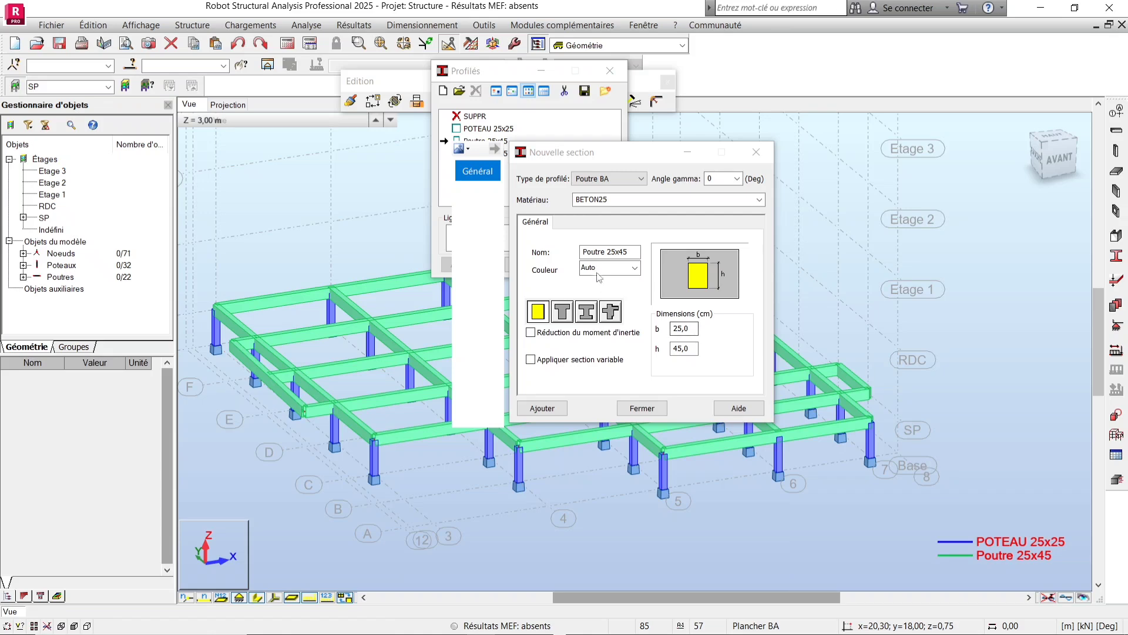
pyautogui.click(608, 251)
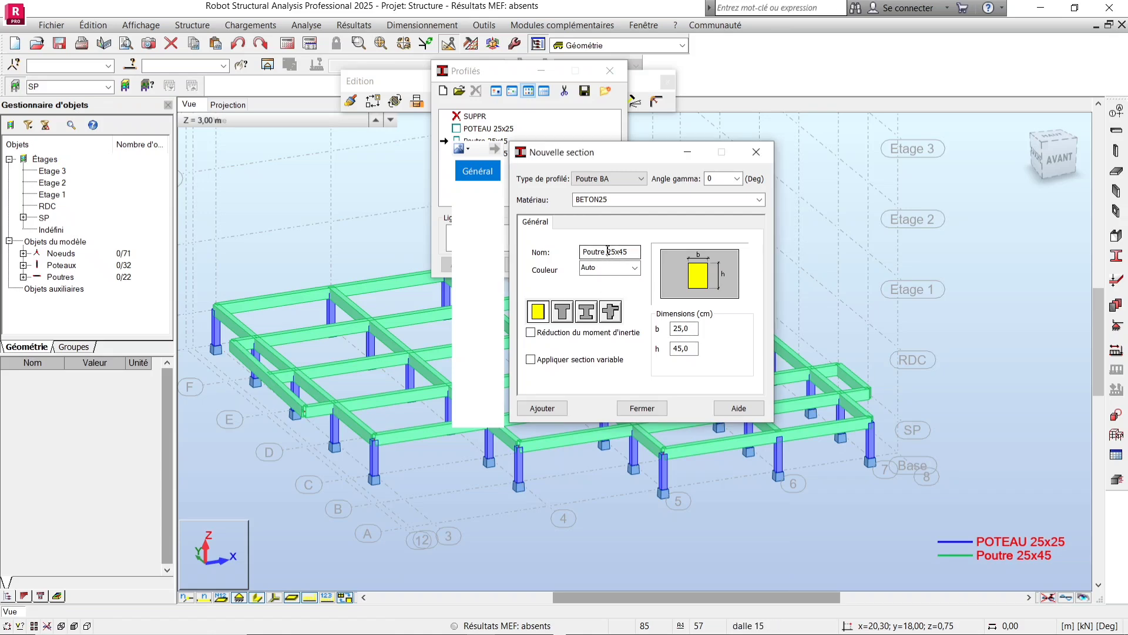
pyautogui.write('B')
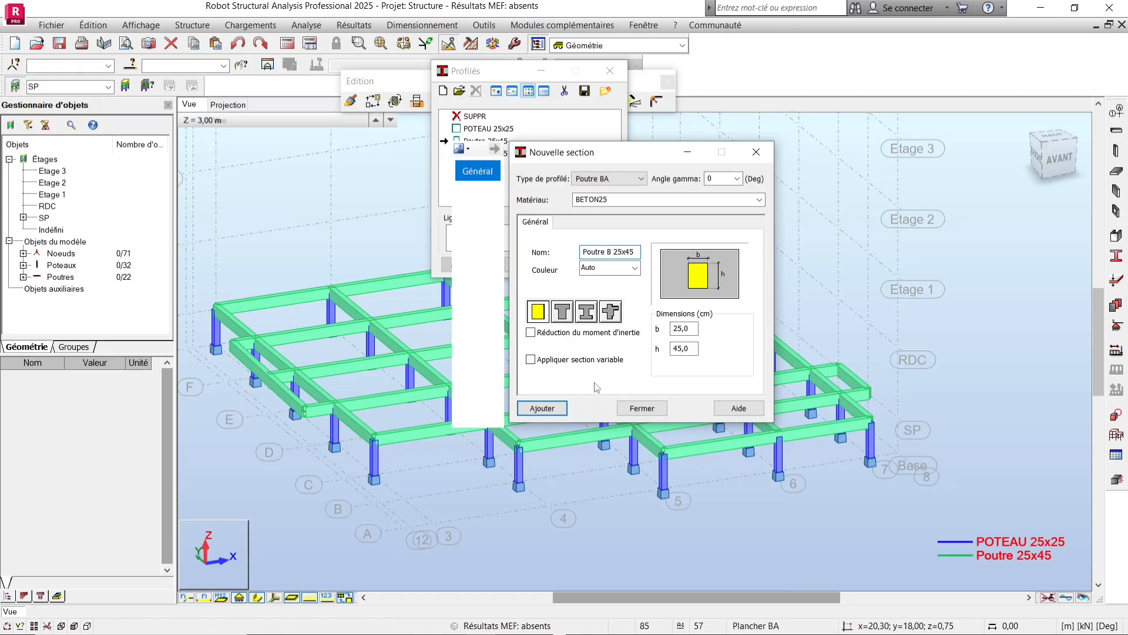
pyautogui.click(556, 408)
pyautogui.click(631, 409)
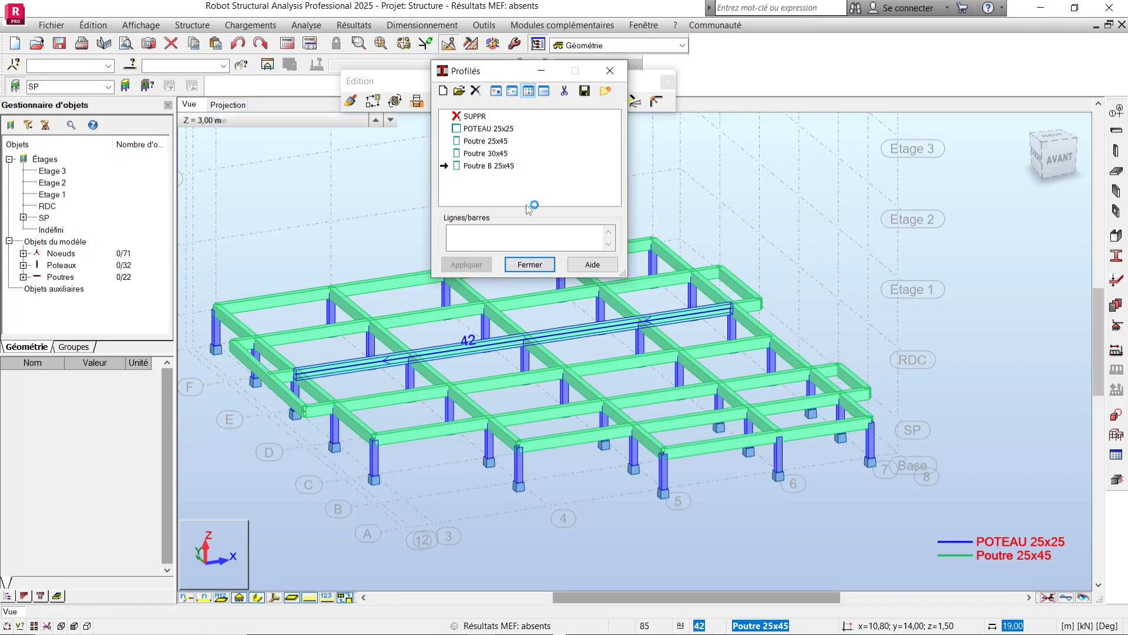
pyautogui.click(530, 264)
# Inspect the floor framing by zooming in and out on the beams around its edges.
pyautogui.scroll(4, 272, 330)
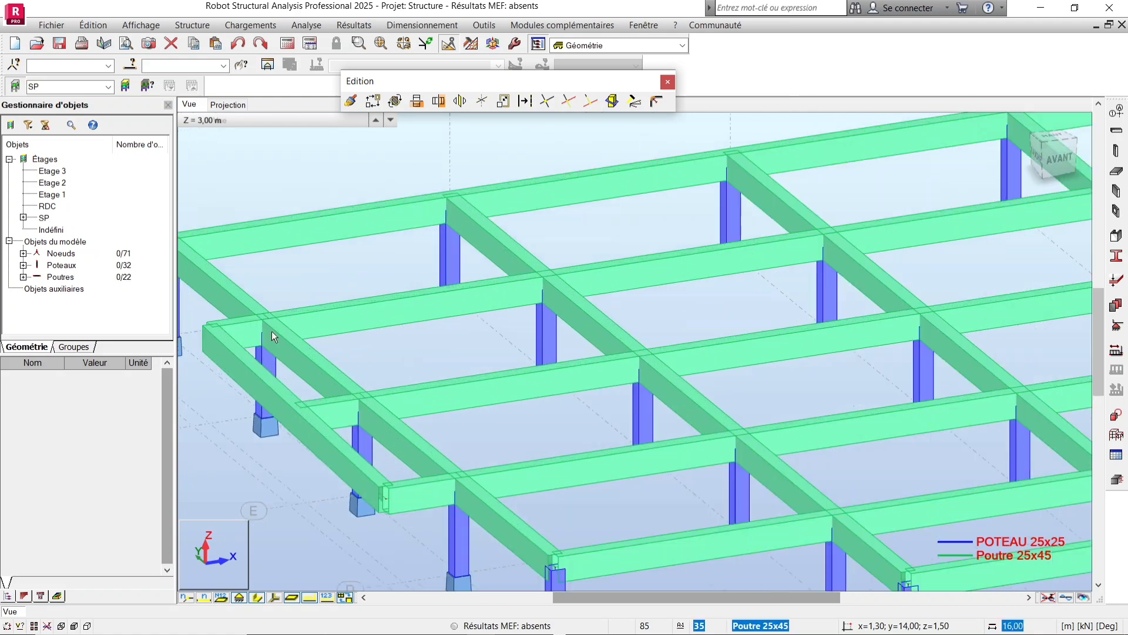
pyautogui.scroll(-5, 449, 467)
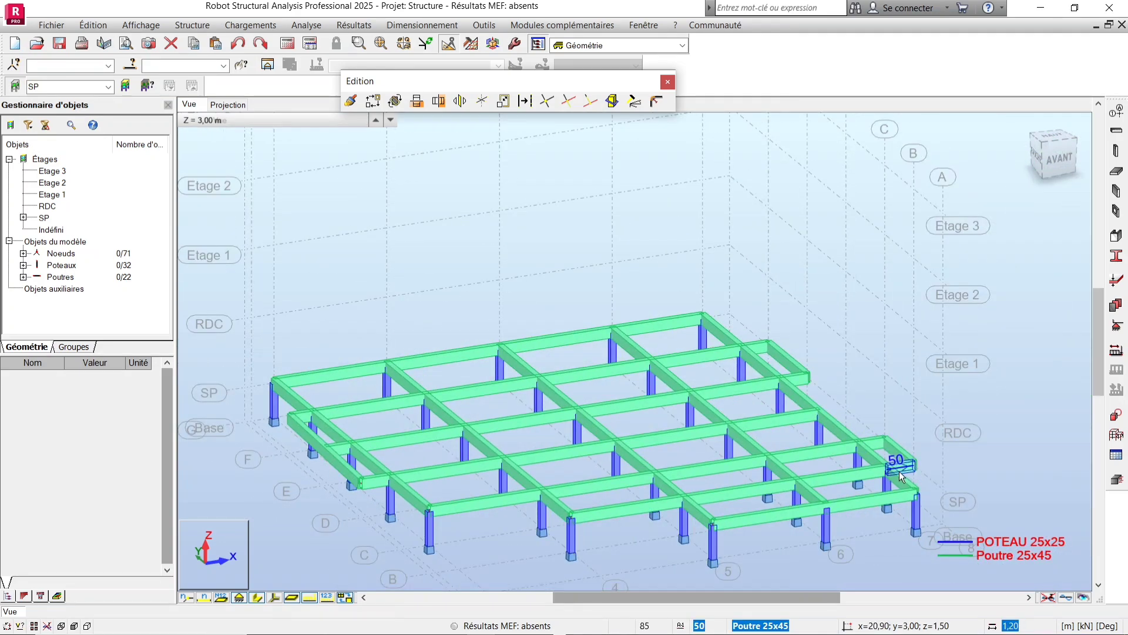
pyautogui.click(875, 440)
pyautogui.scroll(2, 811, 460)
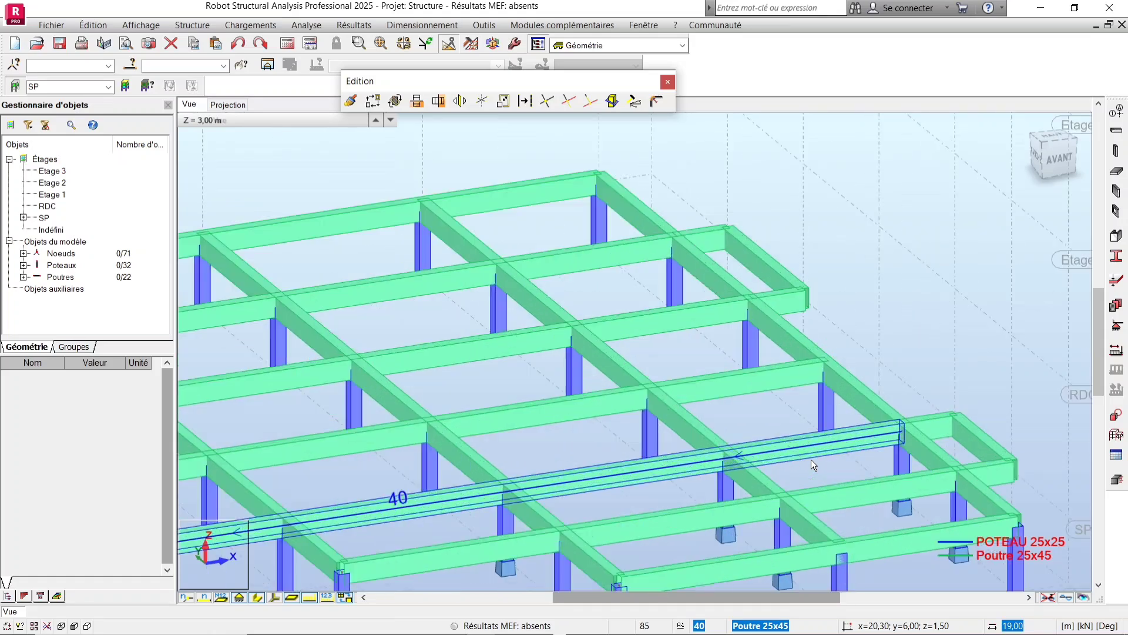
pyautogui.press('Escape')
pyautogui.scroll(-3, 761, 440)
pyautogui.scroll(-3, 756, 439)
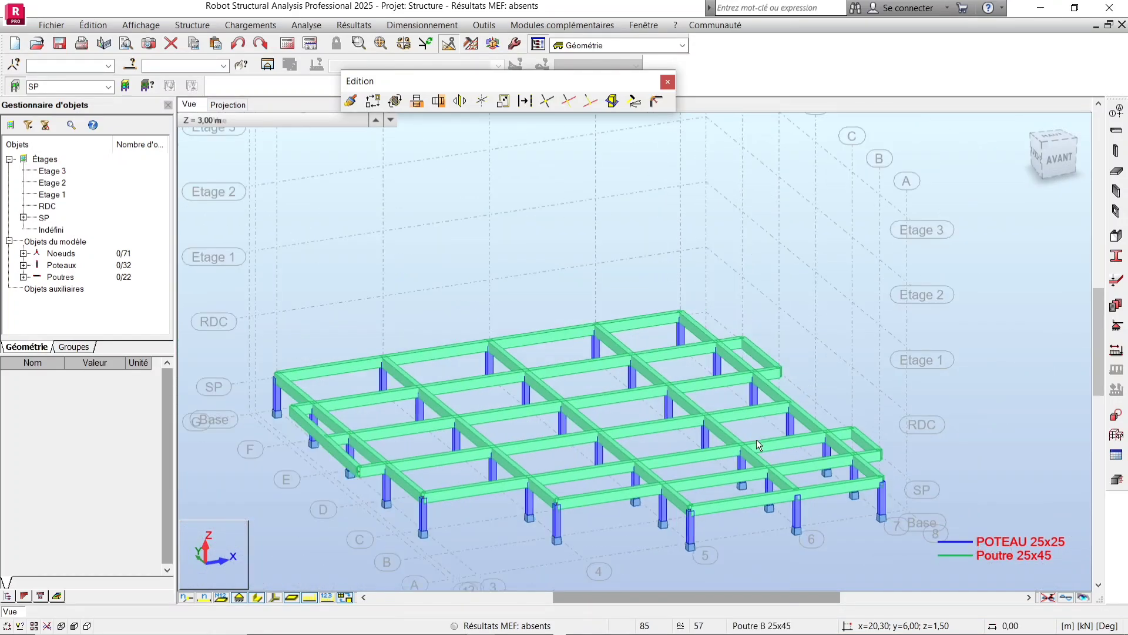
pyautogui.scroll(4, 874, 447)
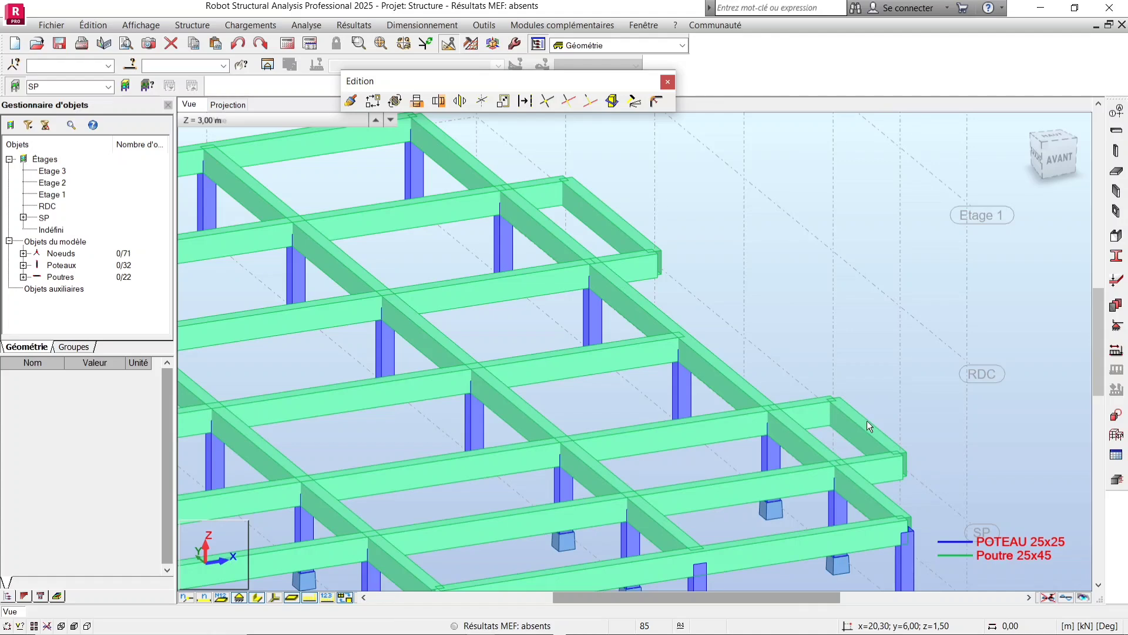
pyautogui.scroll(-5, 879, 414)
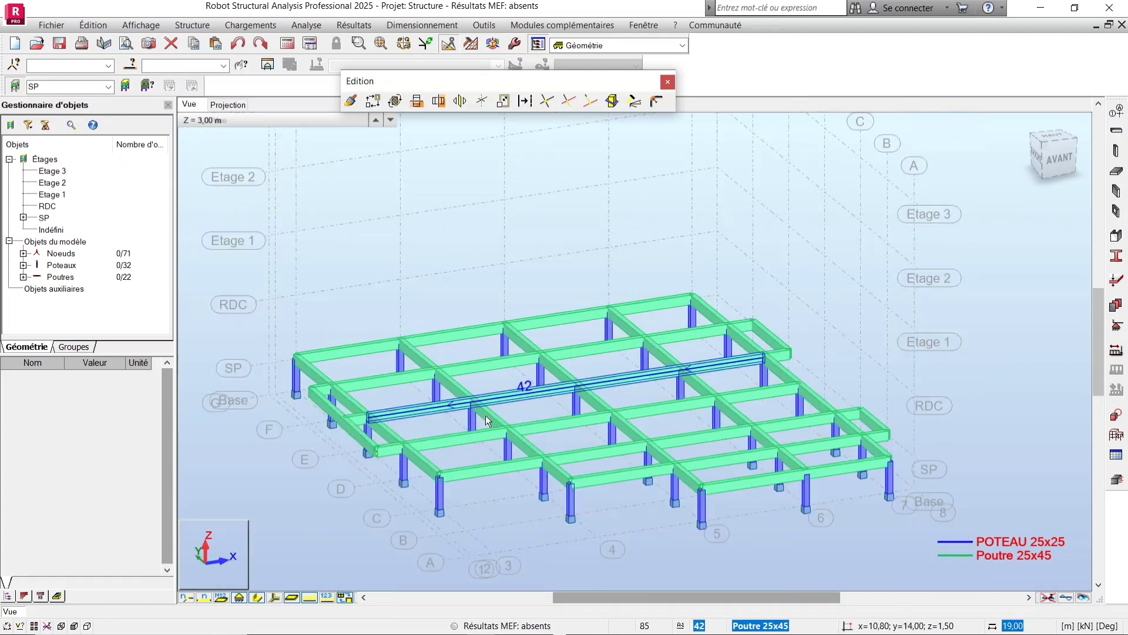
pyautogui.scroll(4, 347, 425)
pyautogui.scroll(-3, 374, 415)
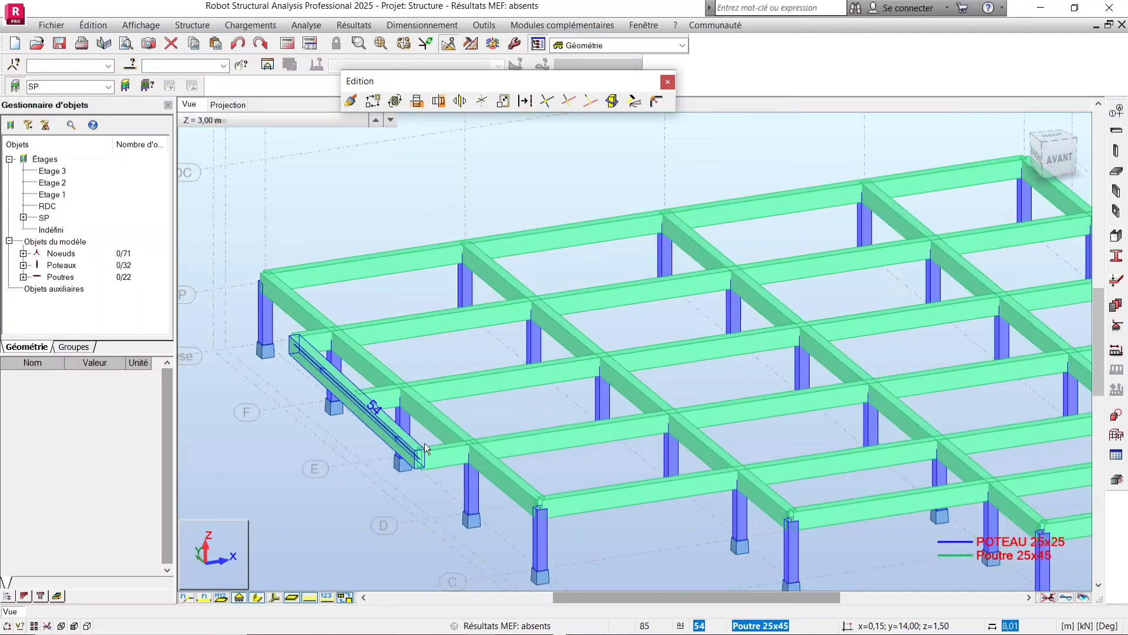
pyautogui.scroll(-2, 436, 459)
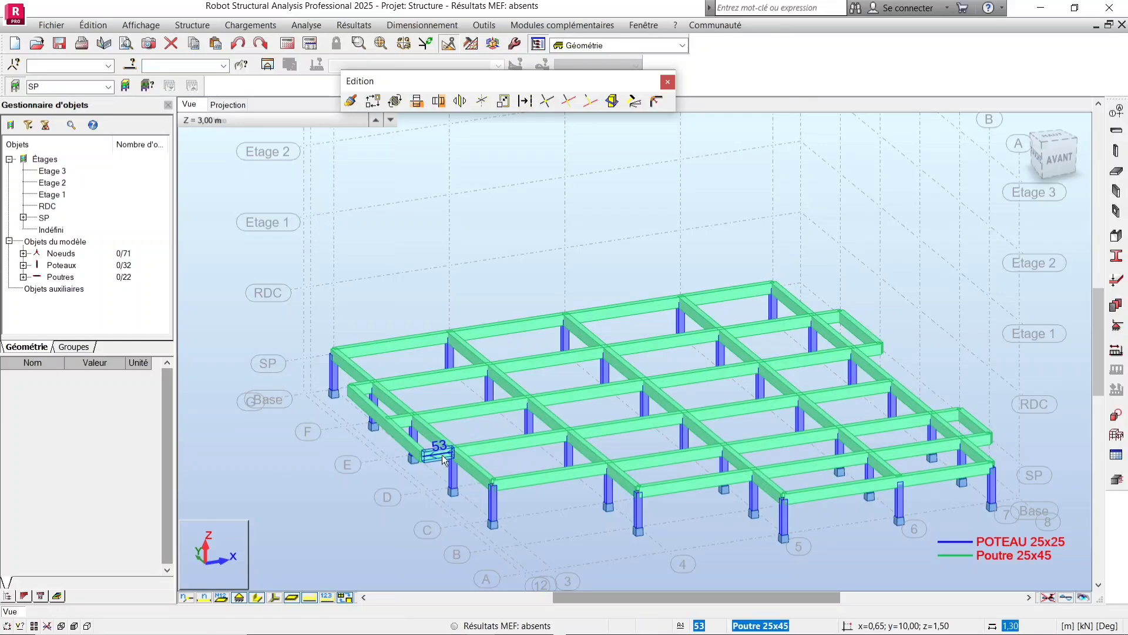
# Select the short overhanging edge beams at both ends of the floor and assign them the Poutre B 25x45 section.
pyautogui.click(370, 394)
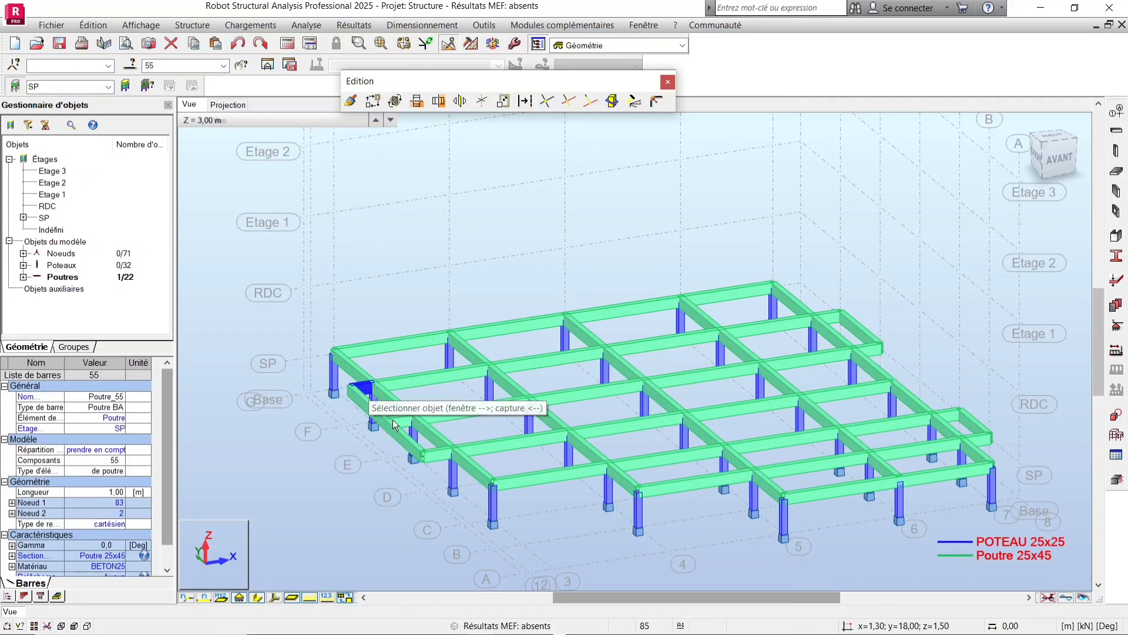
pyautogui.keyDown('ctrl'); pyautogui.click(390, 427); pyautogui.keyUp('ctrl')
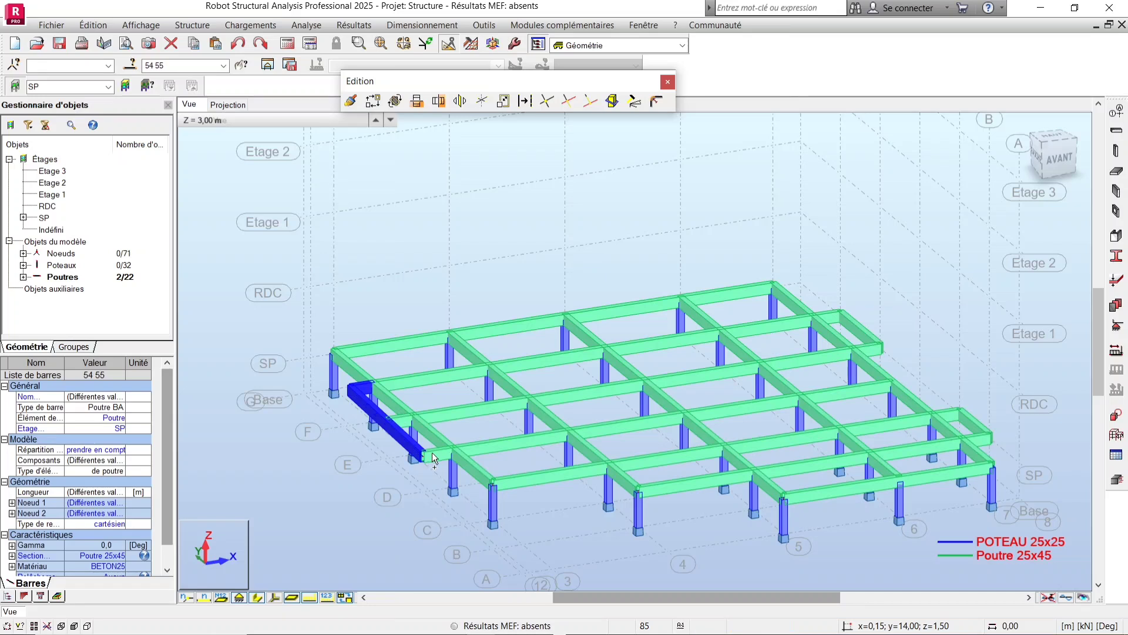
pyautogui.keyDown('ctrl'); pyautogui.click(438, 454); pyautogui.keyUp('ctrl')
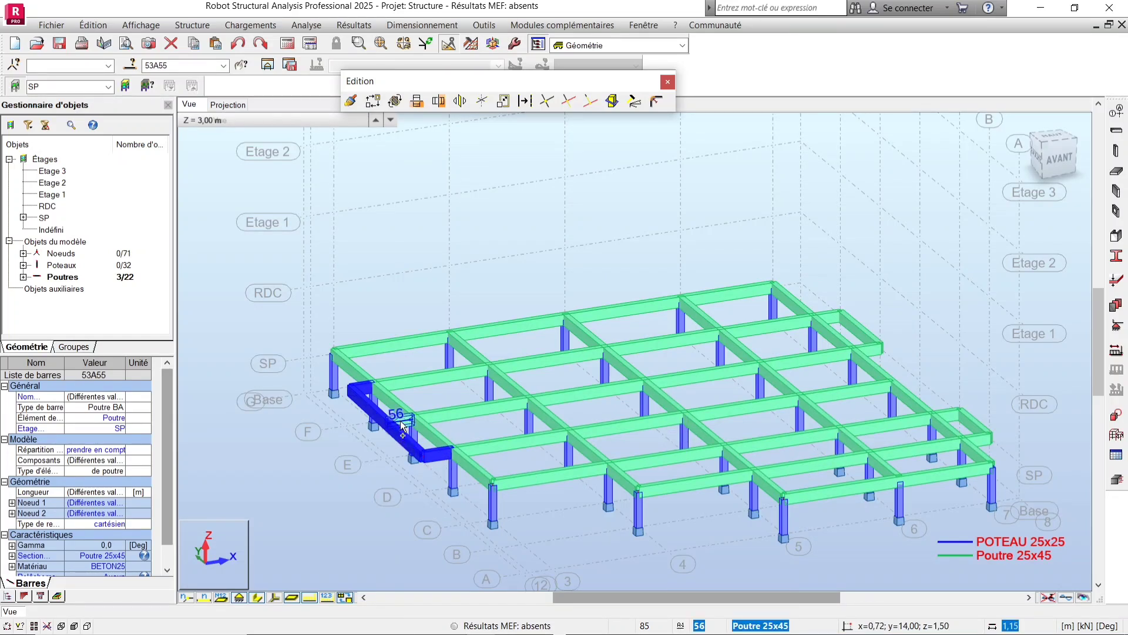
pyautogui.keyDown('ctrl'); pyautogui.click(832, 315); pyautogui.keyUp('ctrl')
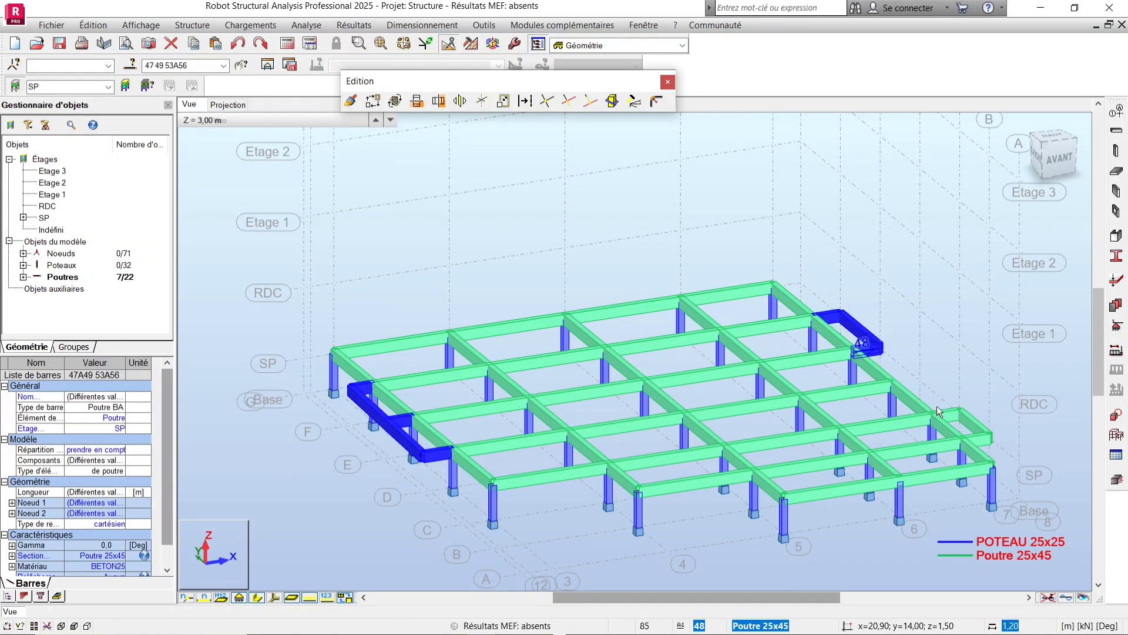
pyautogui.keyDown('ctrl'); pyautogui.click(868, 350); pyautogui.keyUp('ctrl')
pyautogui.keyDown('ctrl'); pyautogui.click(951, 417); pyautogui.keyUp('ctrl')
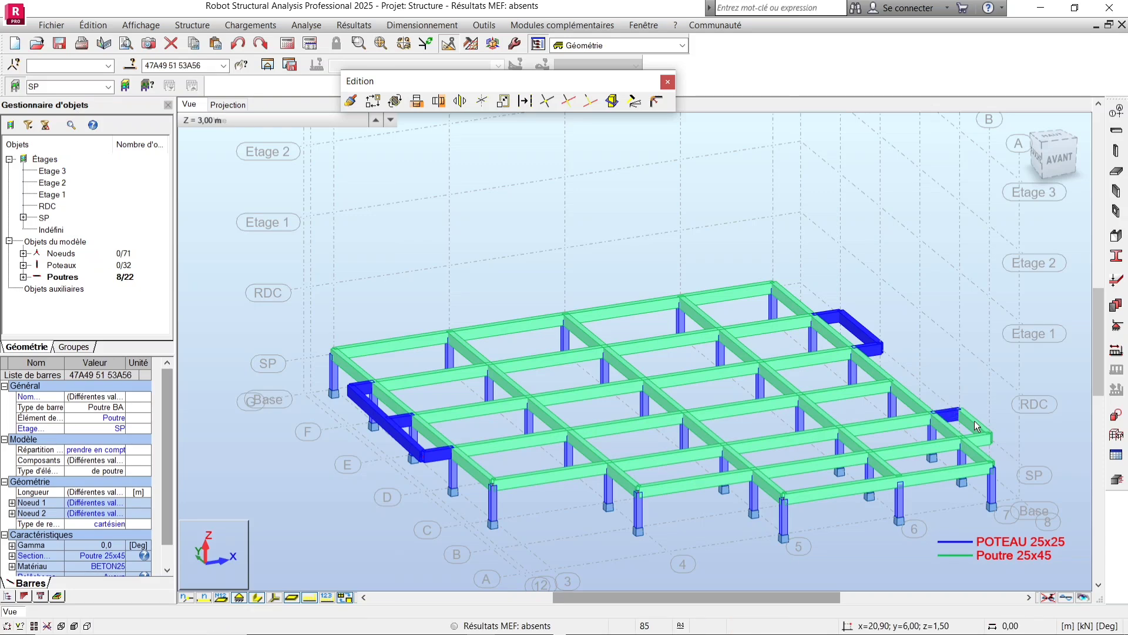
pyautogui.keyDown('ctrl'); pyautogui.click(974, 421); pyautogui.keyUp('ctrl')
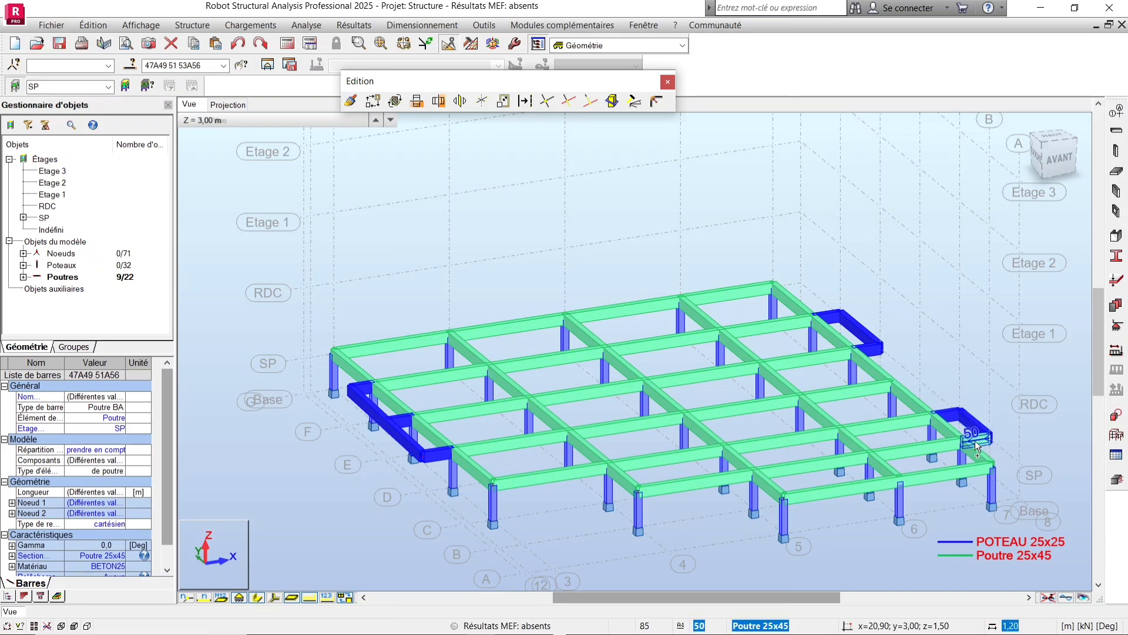
pyautogui.click(1116, 257)
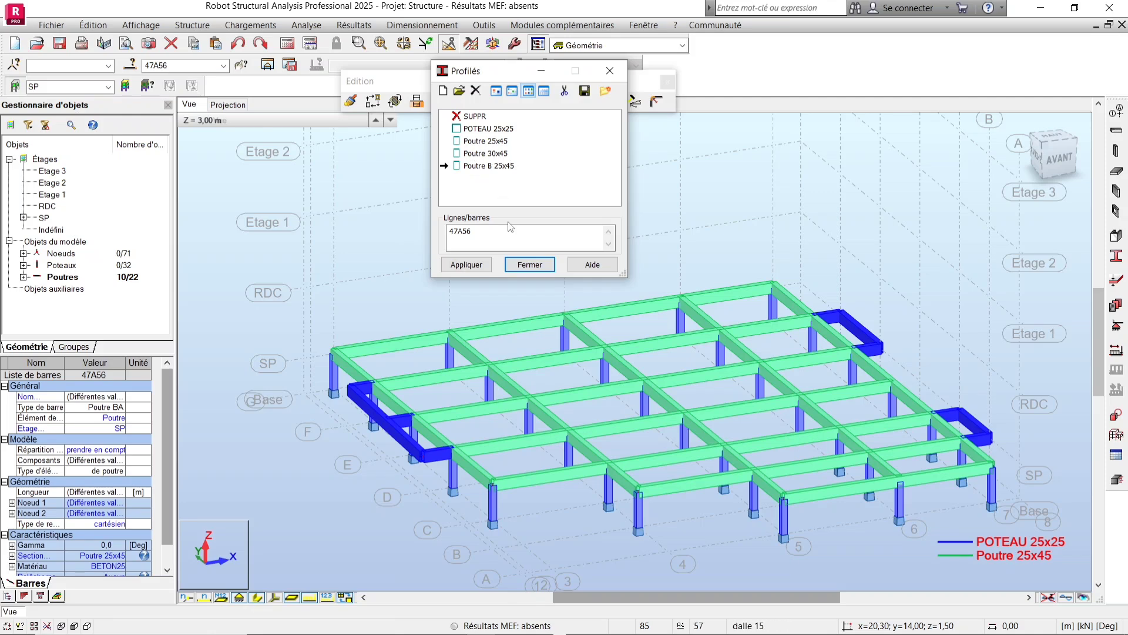
pyautogui.click(479, 165)
pyautogui.click(475, 264)
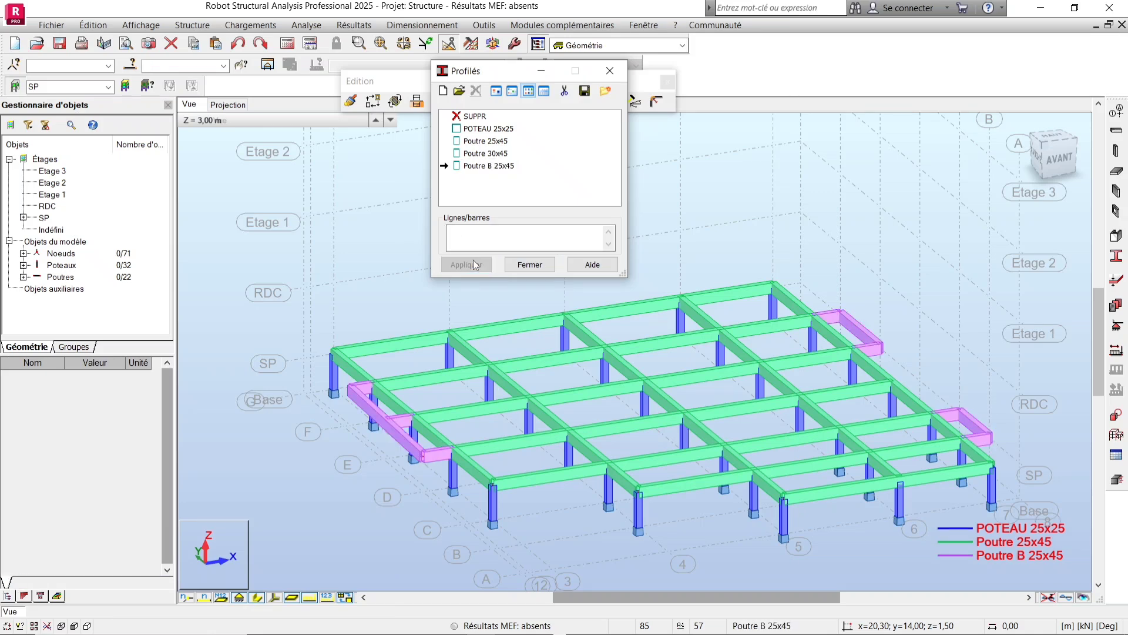
pyautogui.click(610, 71)
# Try to copy the SP storey's contents upward with 4 repetitions.
pyautogui.scroll(-1, 510, 354)
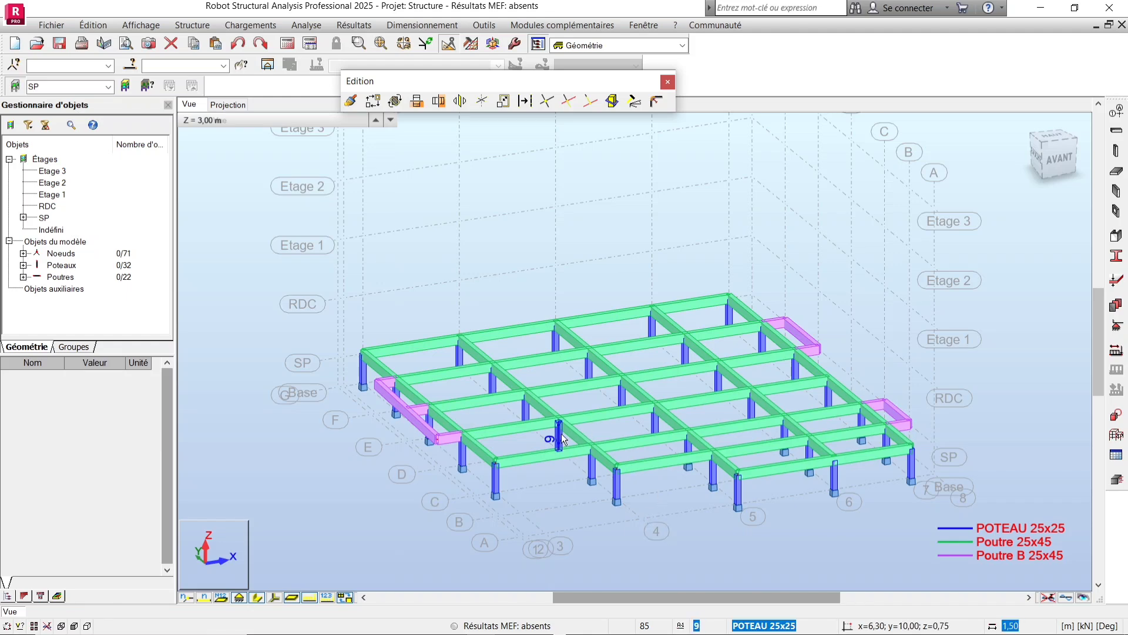
pyautogui.scroll(-3, 670, 393)
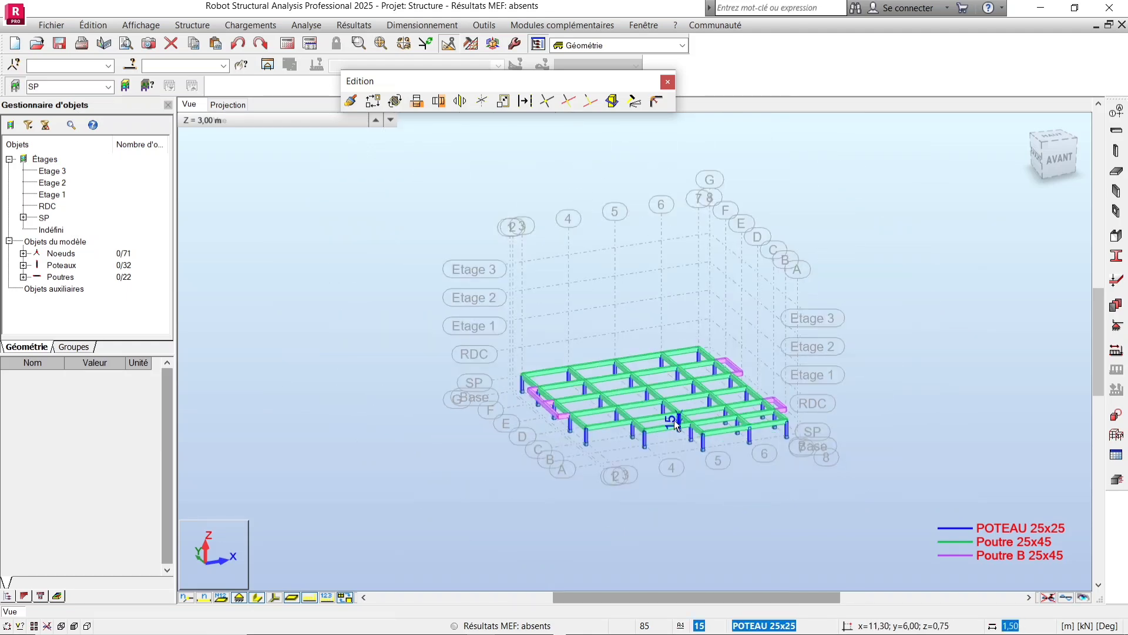
pyautogui.scroll(4, 675, 419)
pyautogui.scroll(-3, 805, 414)
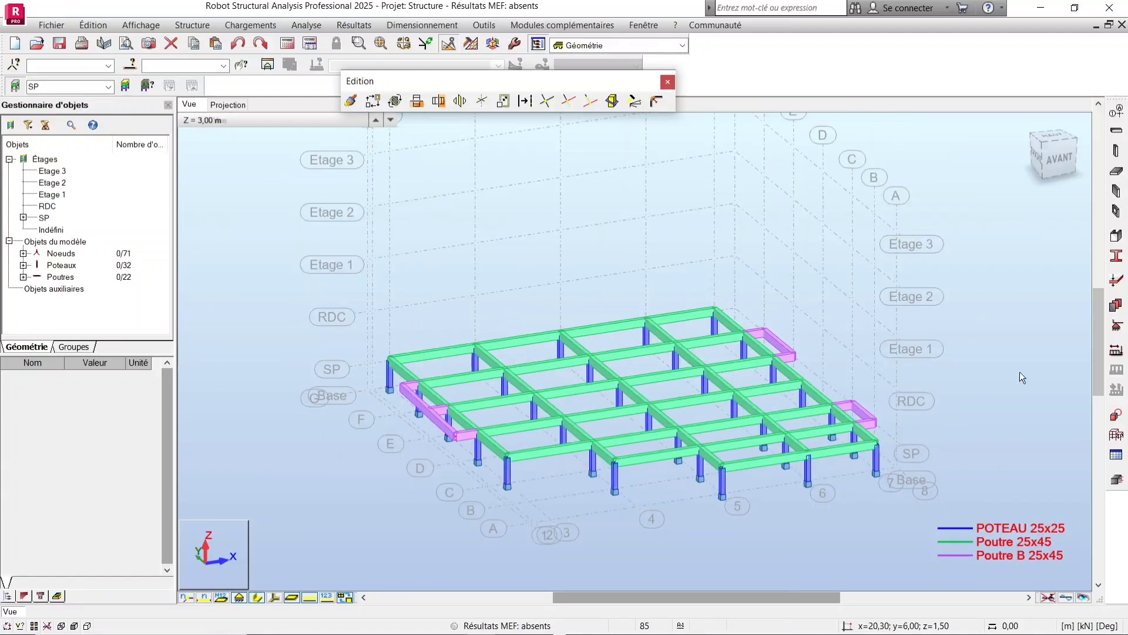
pyautogui.rightClick(1010, 372)
pyautogui.click(946, 430)
pyautogui.moveTo(550, 423); pyautogui.dragTo(624, 450)
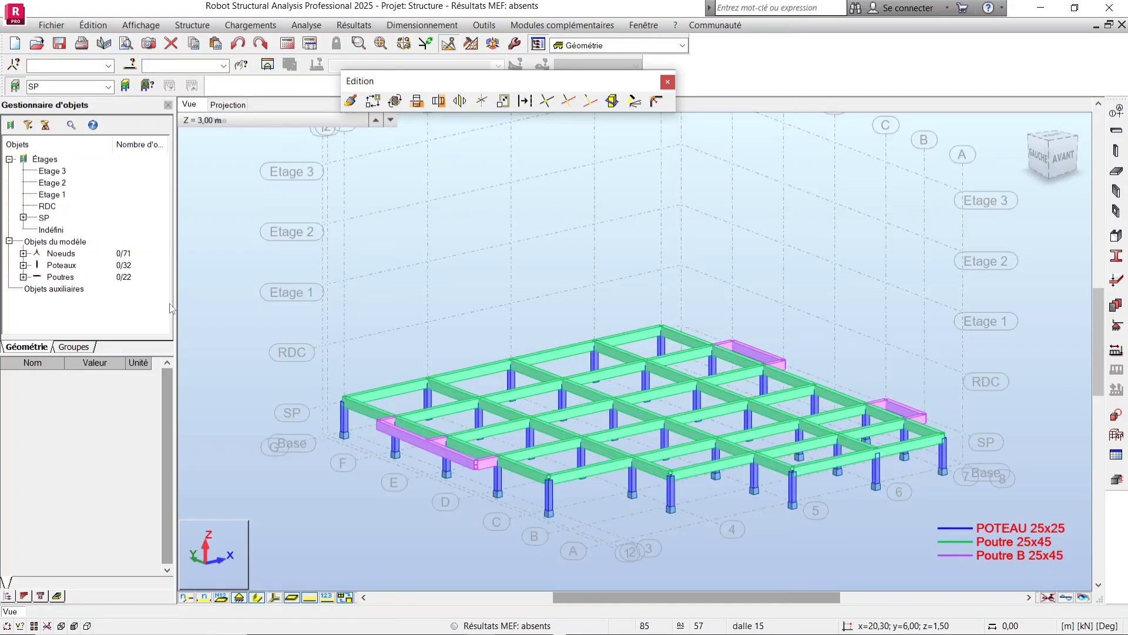
pyautogui.rightClick(47, 221)
pyautogui.moveTo(109, 230)
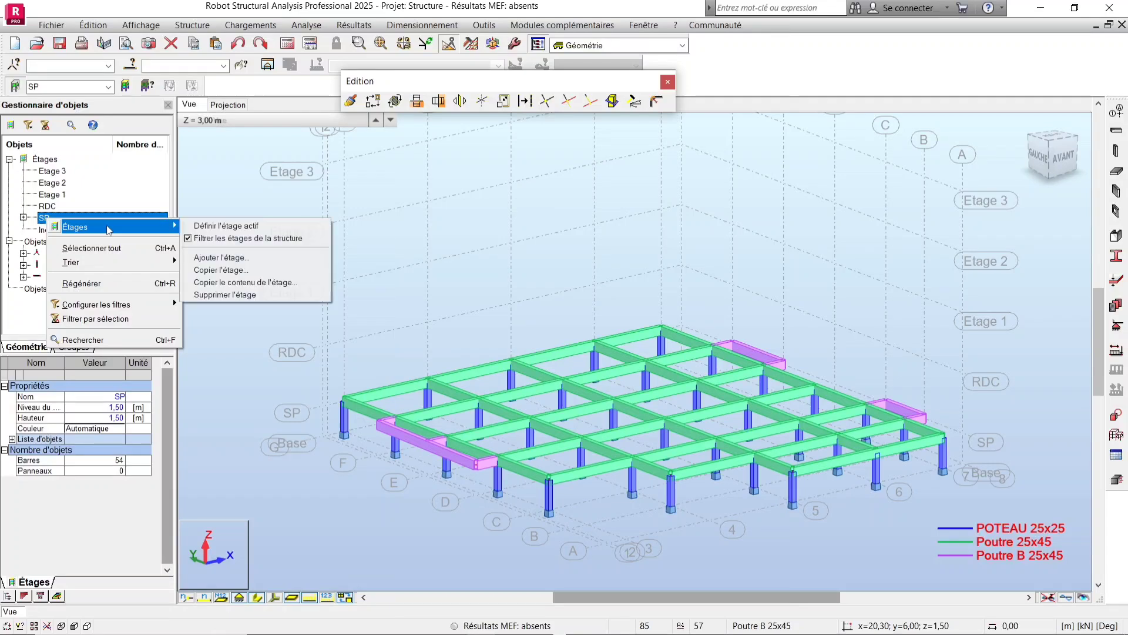
pyautogui.click(245, 282)
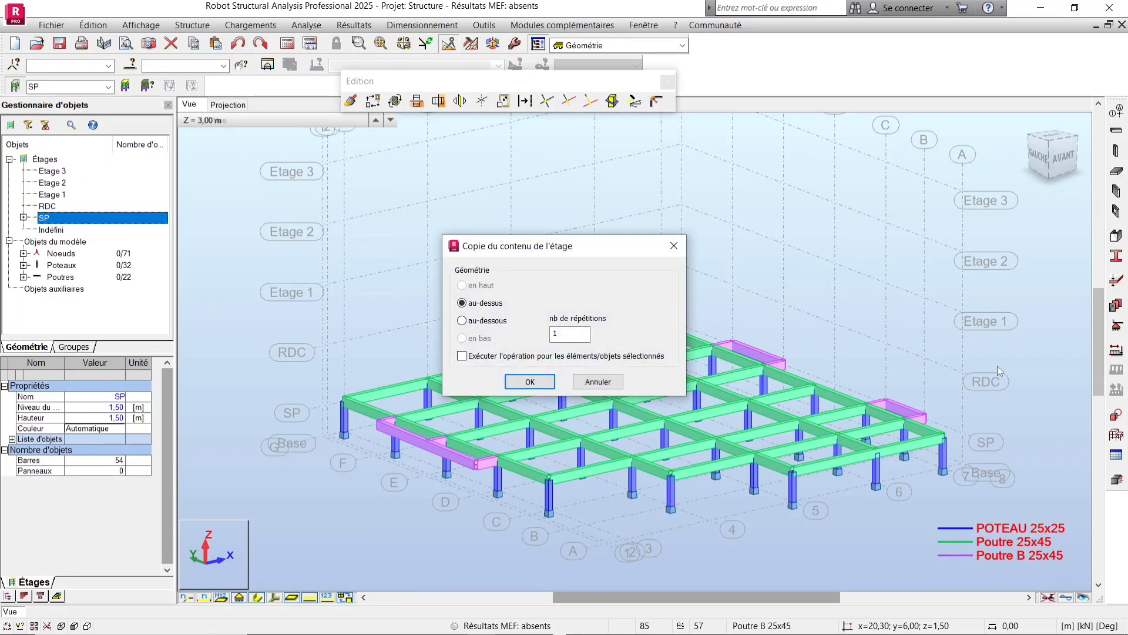
pyautogui.doubleClick(579, 334)
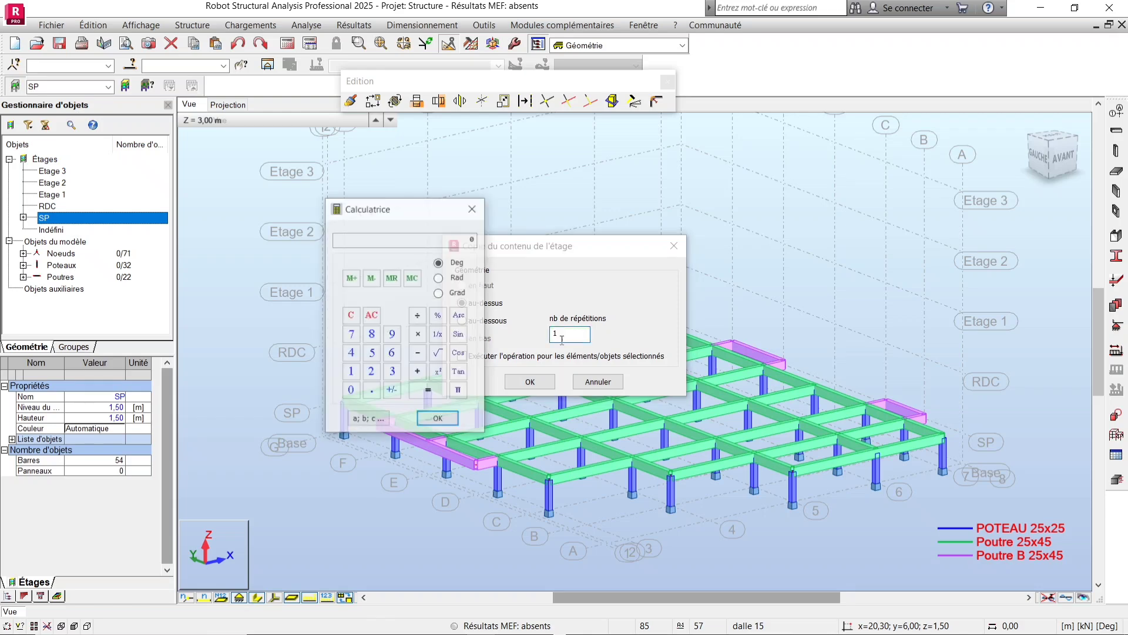
pyautogui.click(438, 422)
pyautogui.click(477, 208)
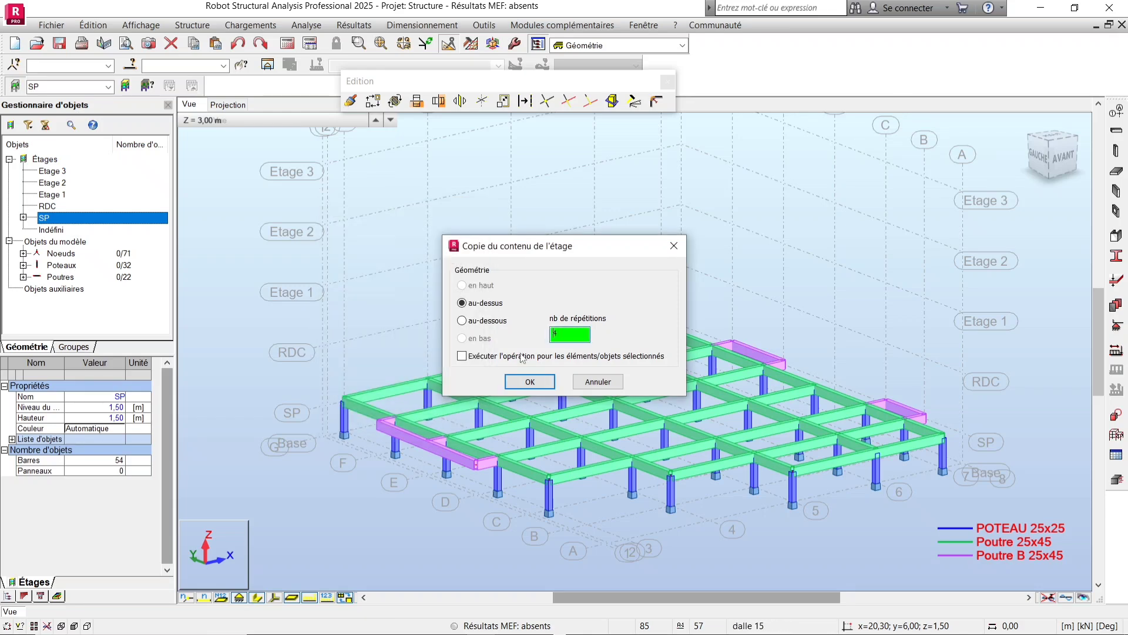
pyautogui.click(530, 382)
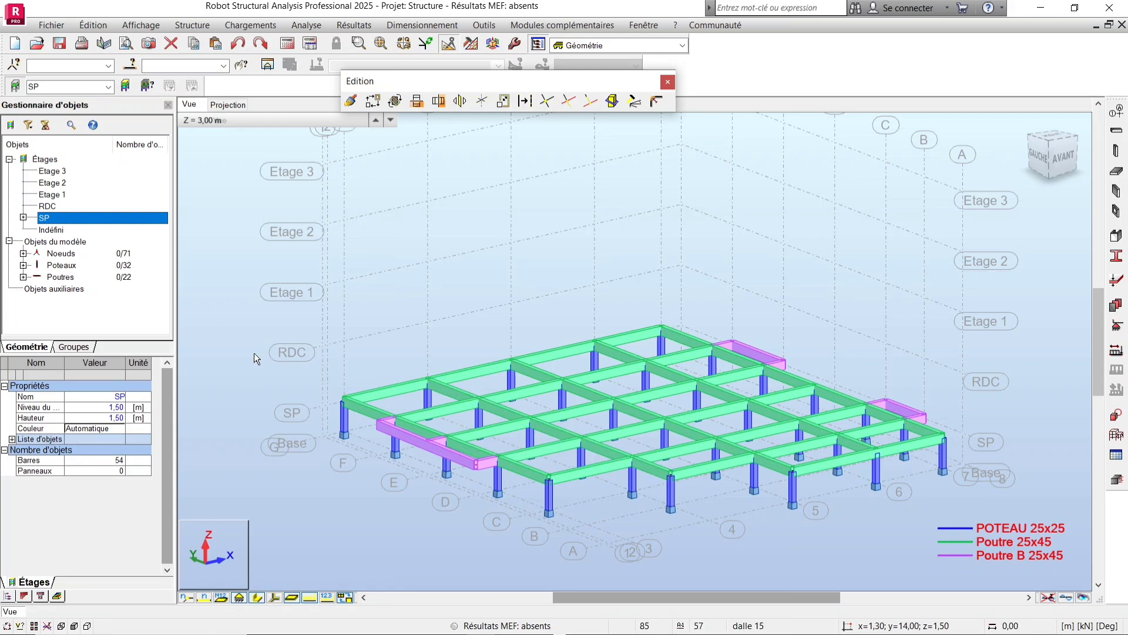
# Attempt once more to copy the SP storey's contents above it, entering 4 repetitions in the copy dialog.
pyautogui.scroll(-2, 365, 443)
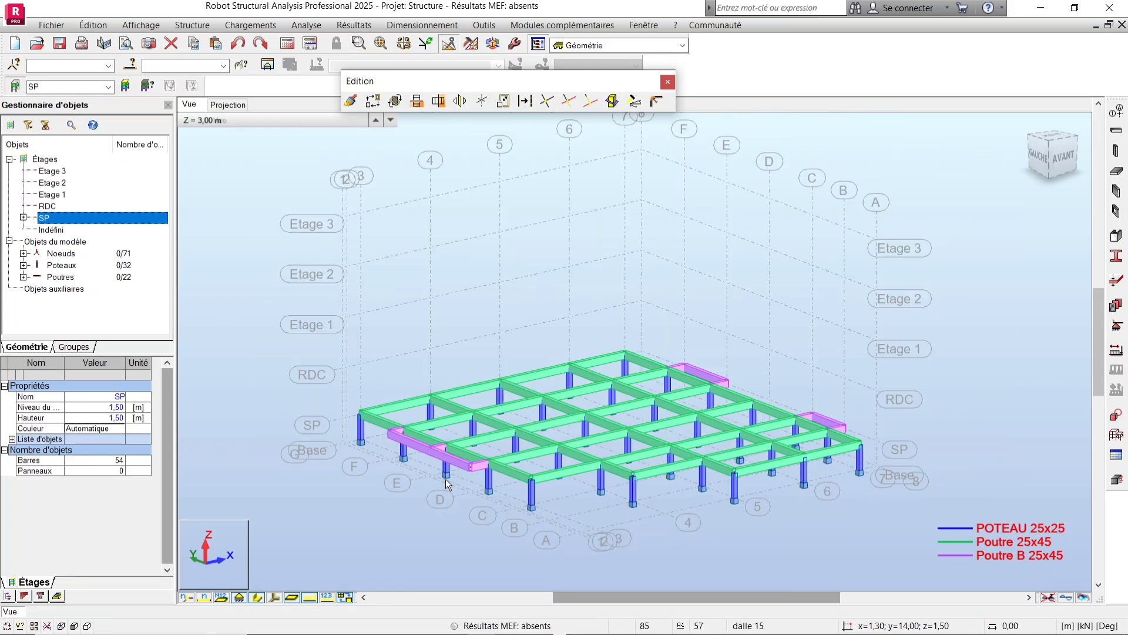
pyautogui.rightClick(105, 222)
pyautogui.moveTo(173, 228)
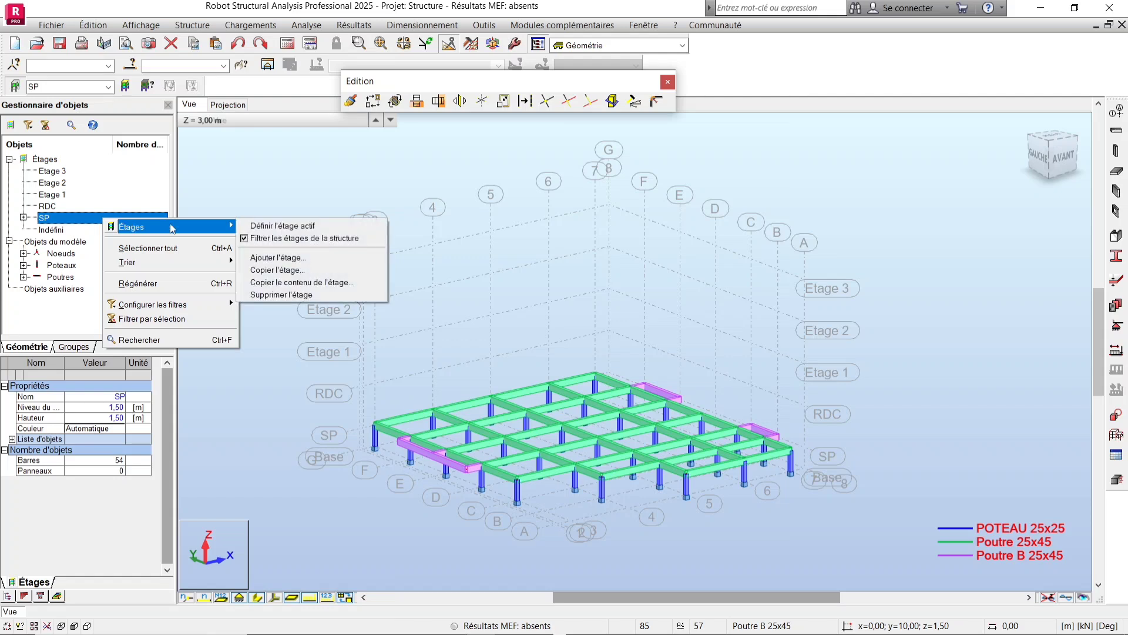
pyautogui.click(323, 282)
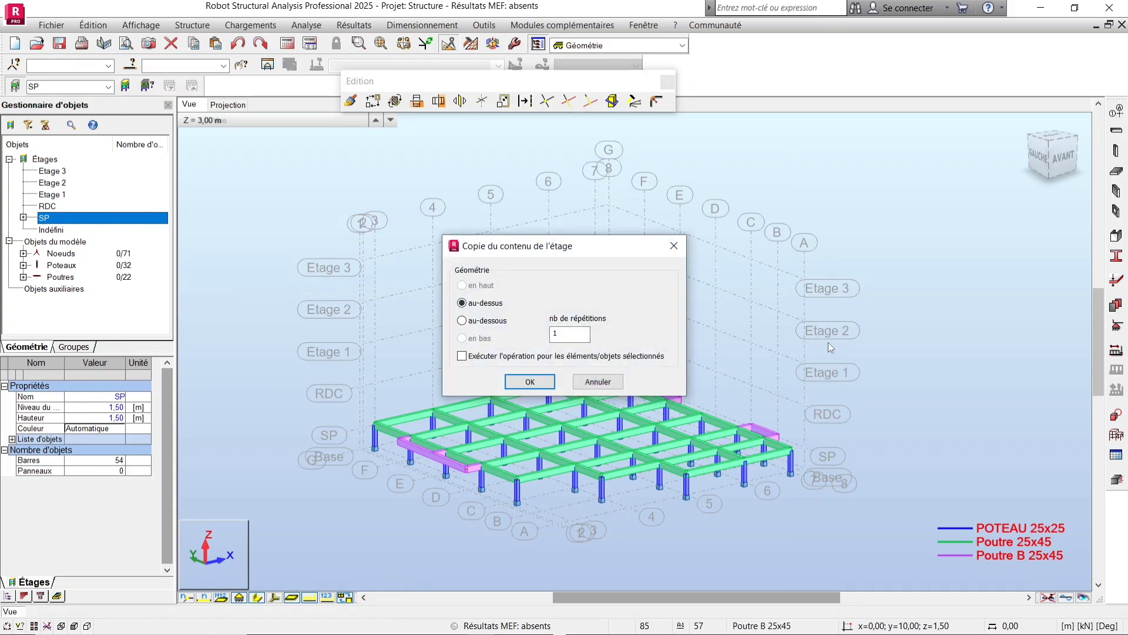
pyautogui.doubleClick(584, 336)
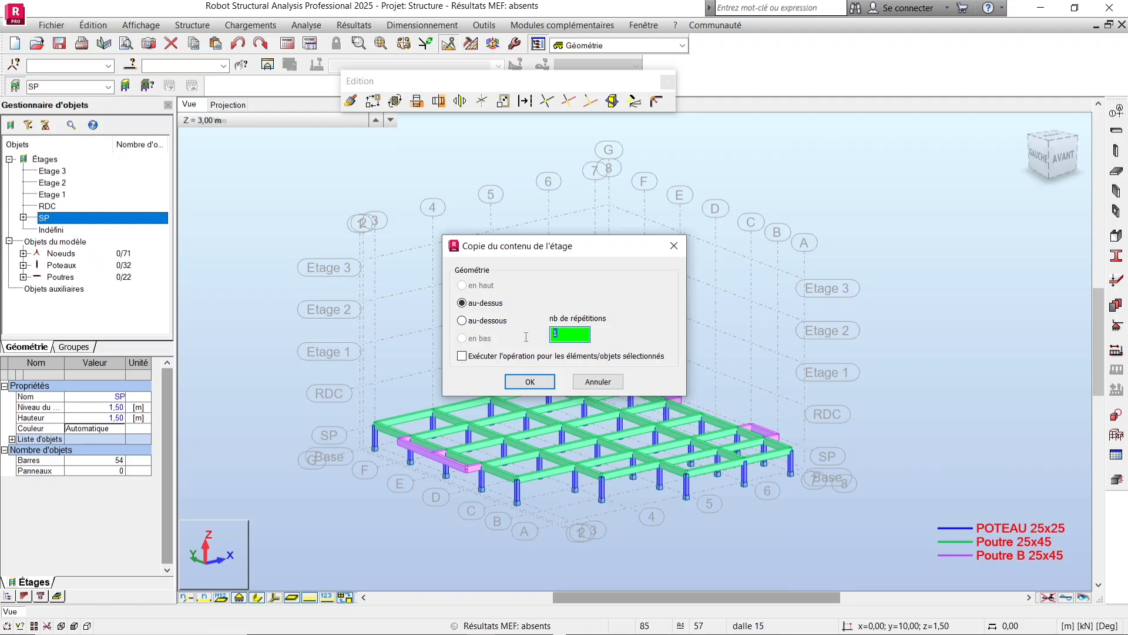
pyautogui.doubleClick(569, 334)
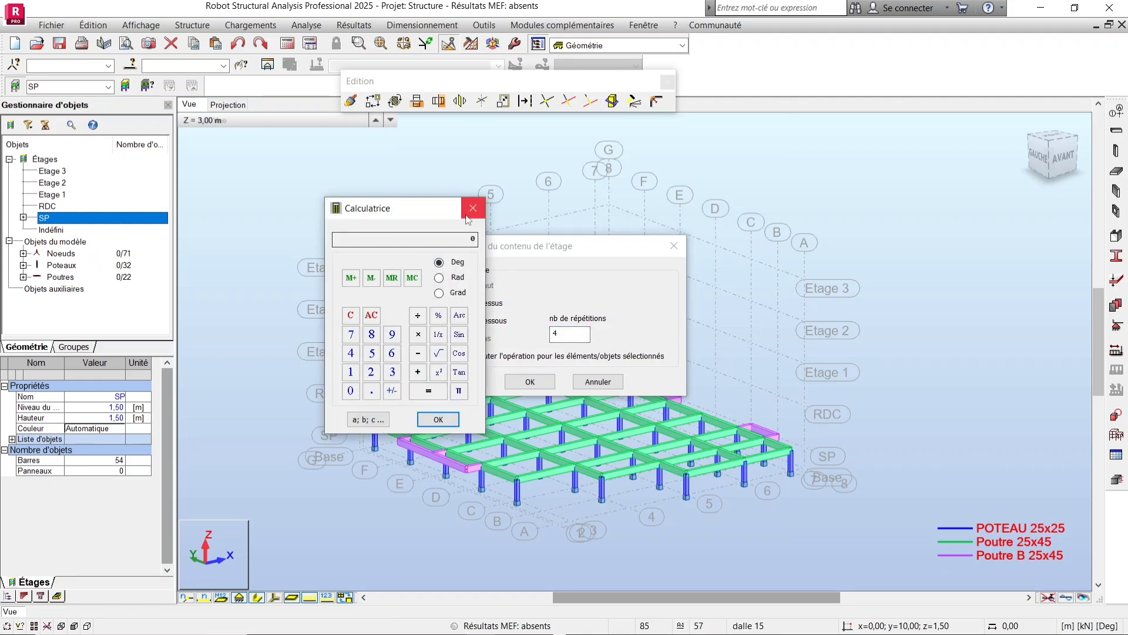
pyautogui.click(439, 419)
pyautogui.click(518, 381)
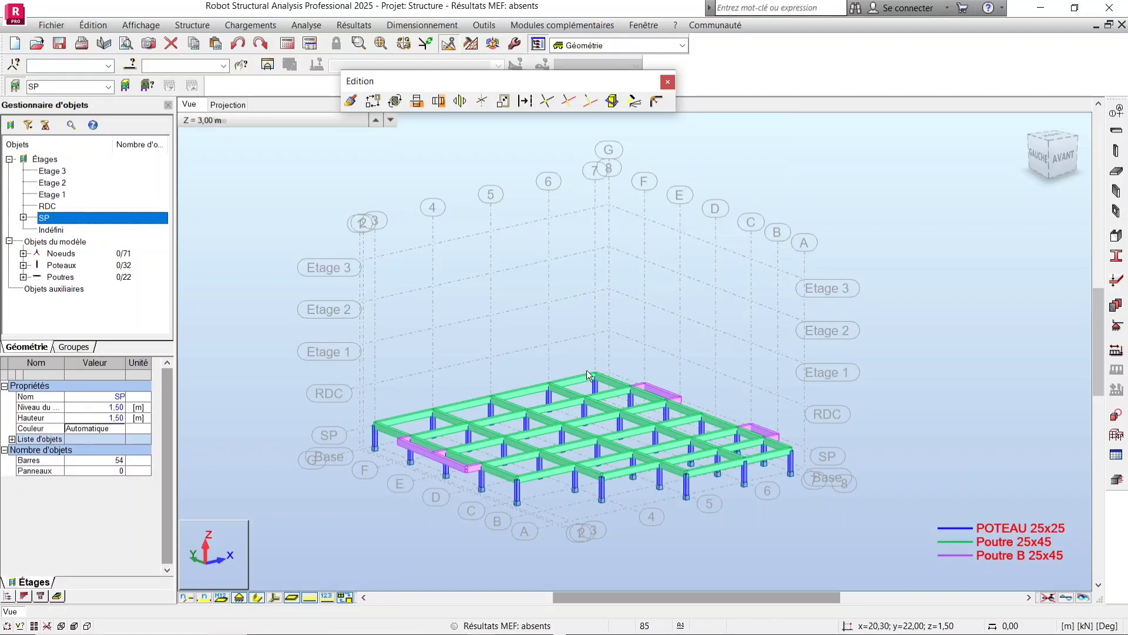
# Set the 3D view's working level to the SP storey.
pyautogui.scroll(-1, 615, 345)
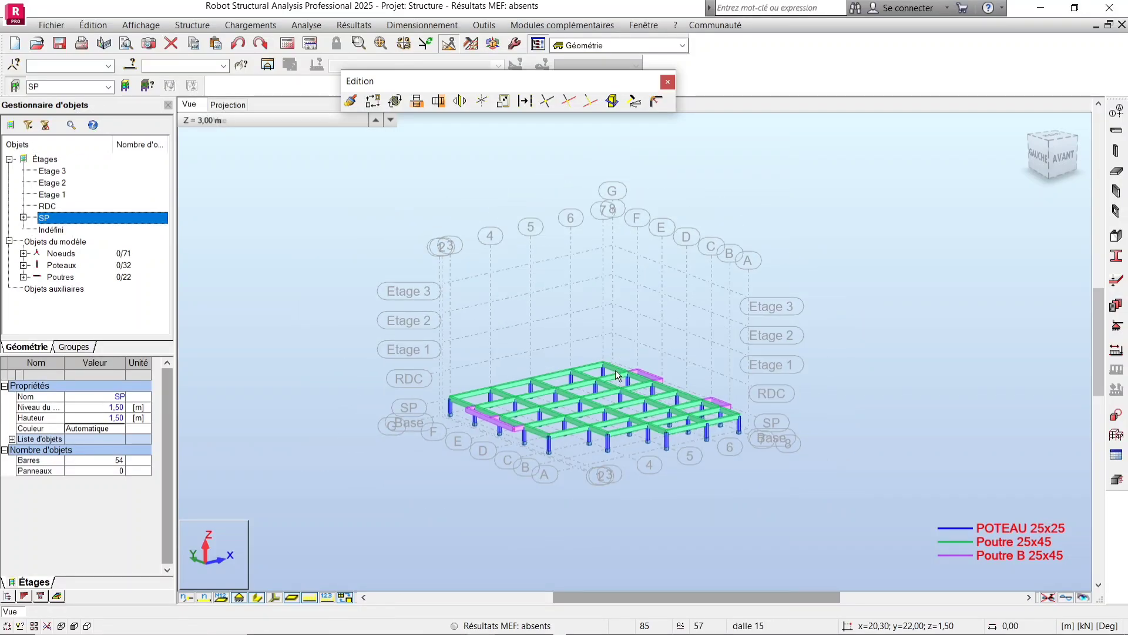
pyautogui.scroll(-1, 614, 428)
pyautogui.scroll(1, 615, 429)
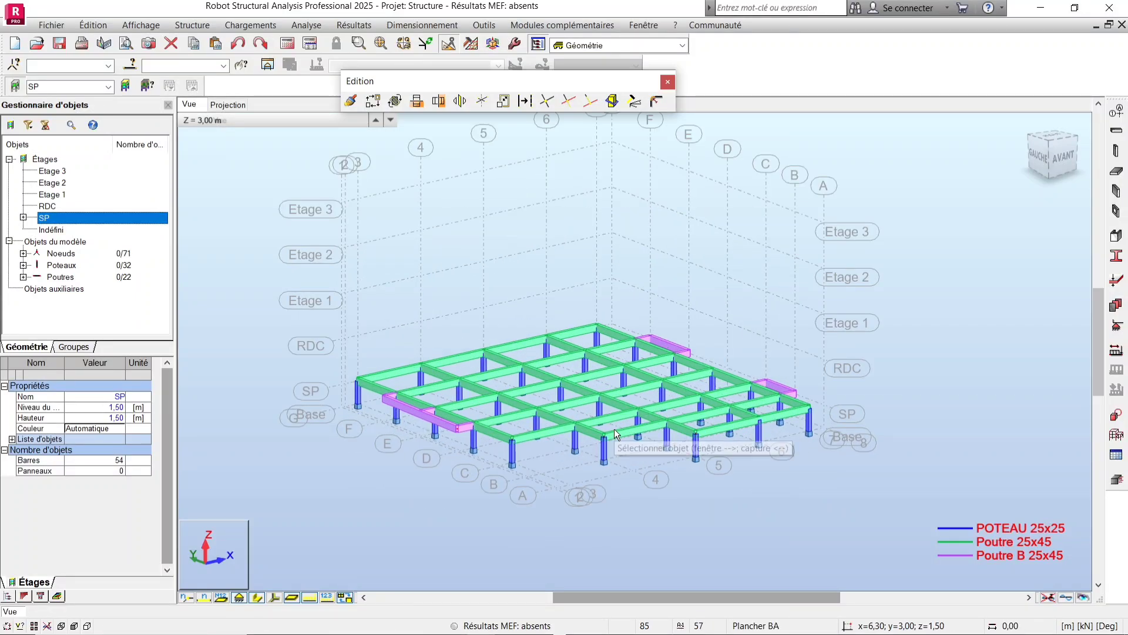
pyautogui.scroll(1, 615, 428)
pyautogui.click(299, 122)
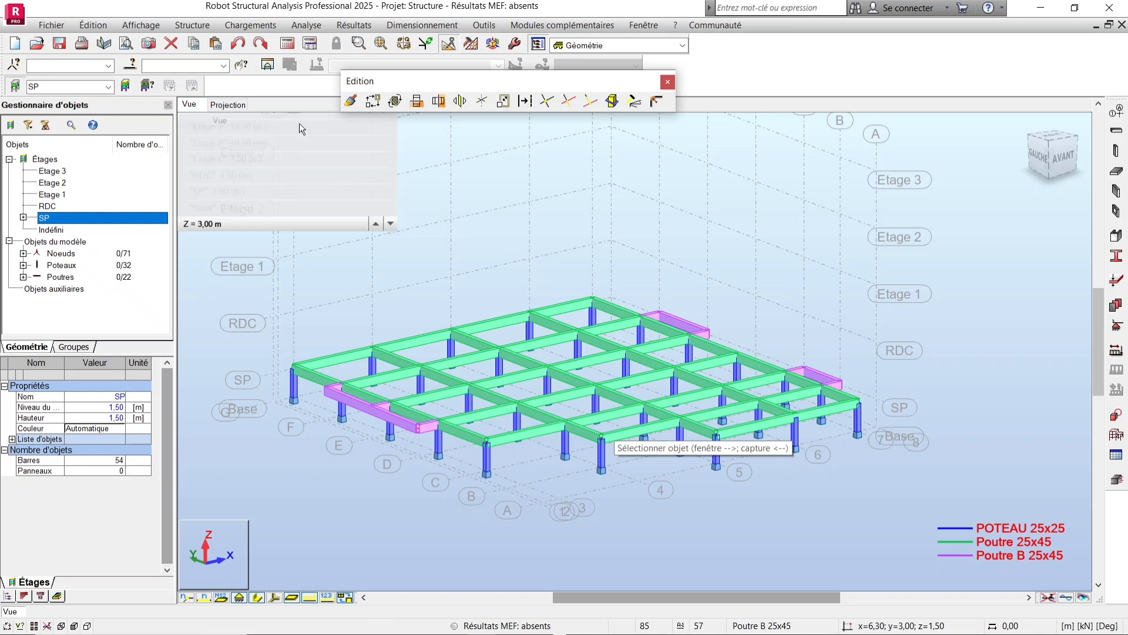
pyautogui.click(256, 192)
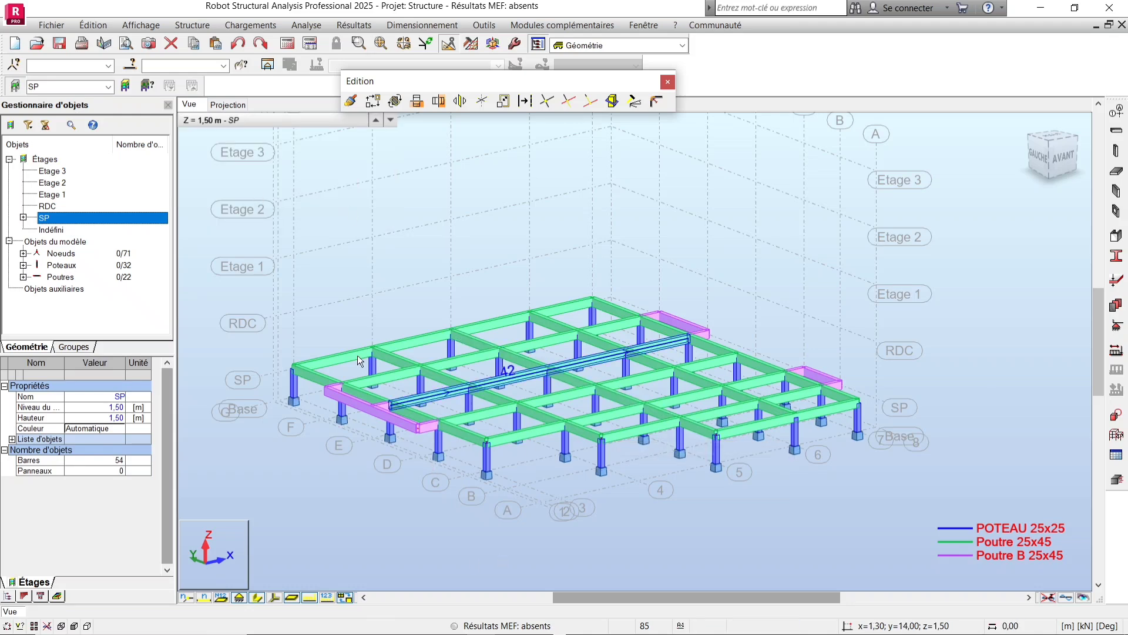
pyautogui.click(218, 121)
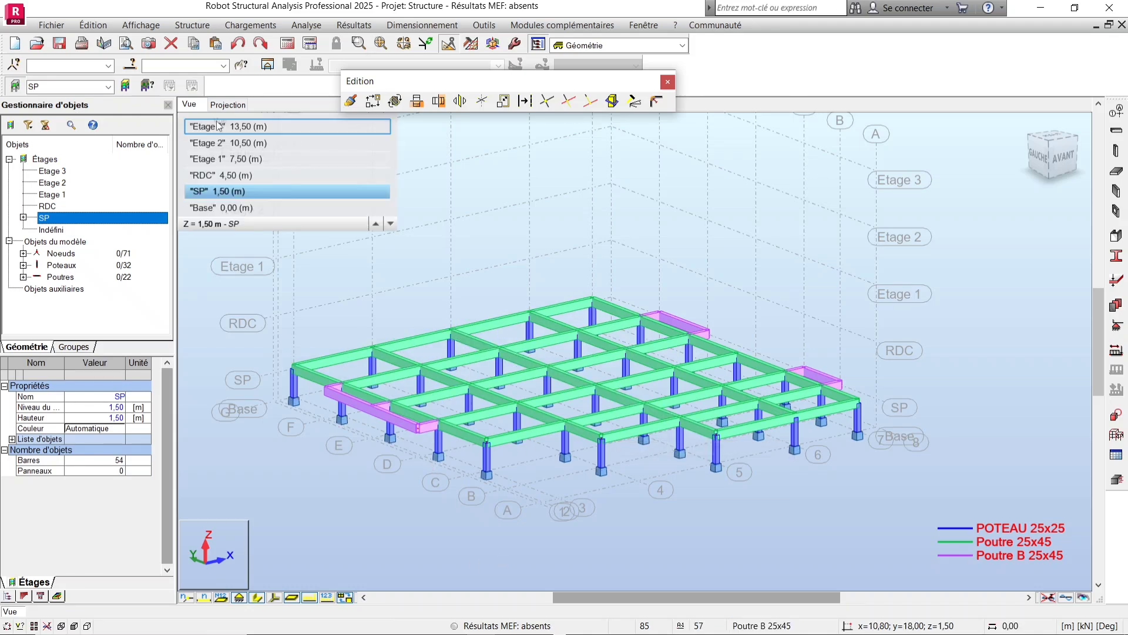
# Copy the SP storey's contents above it with 4 repetitions.
pyautogui.rightClick(121, 218)
pyautogui.moveTo(152, 223)
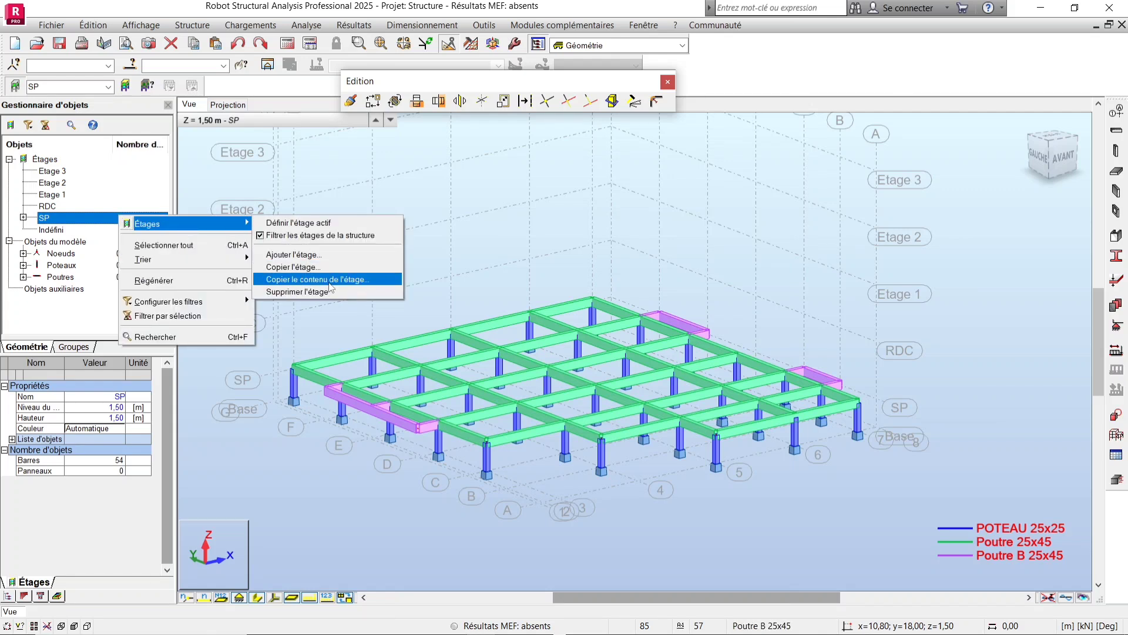
pyautogui.click(317, 280)
pyautogui.doubleClick(569, 333)
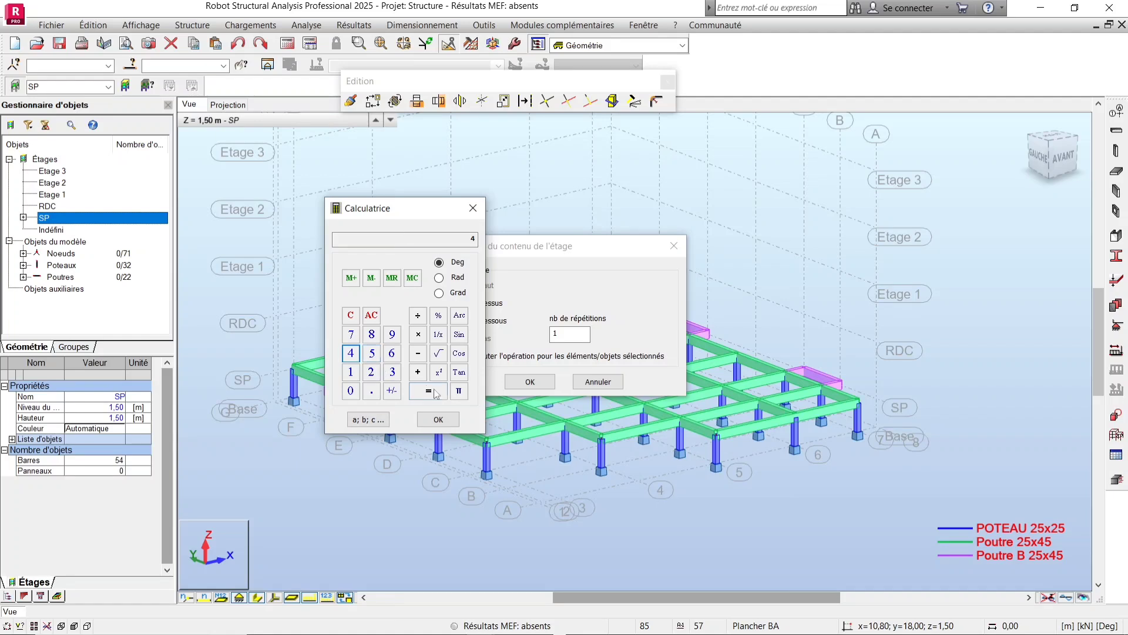
pyautogui.click(439, 419)
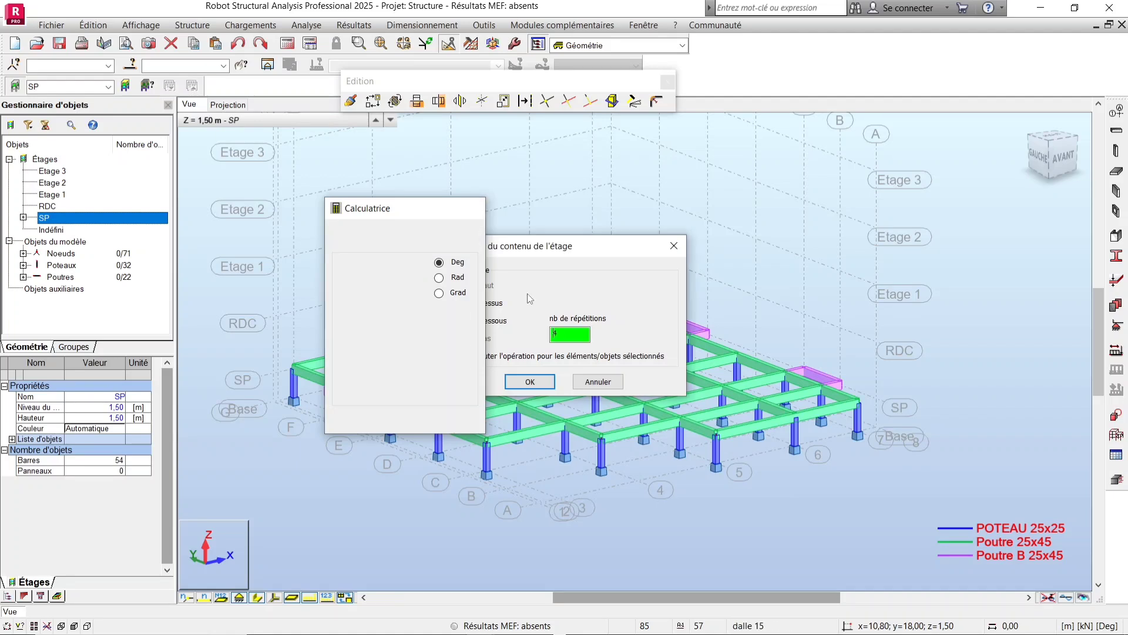
pyautogui.click(532, 380)
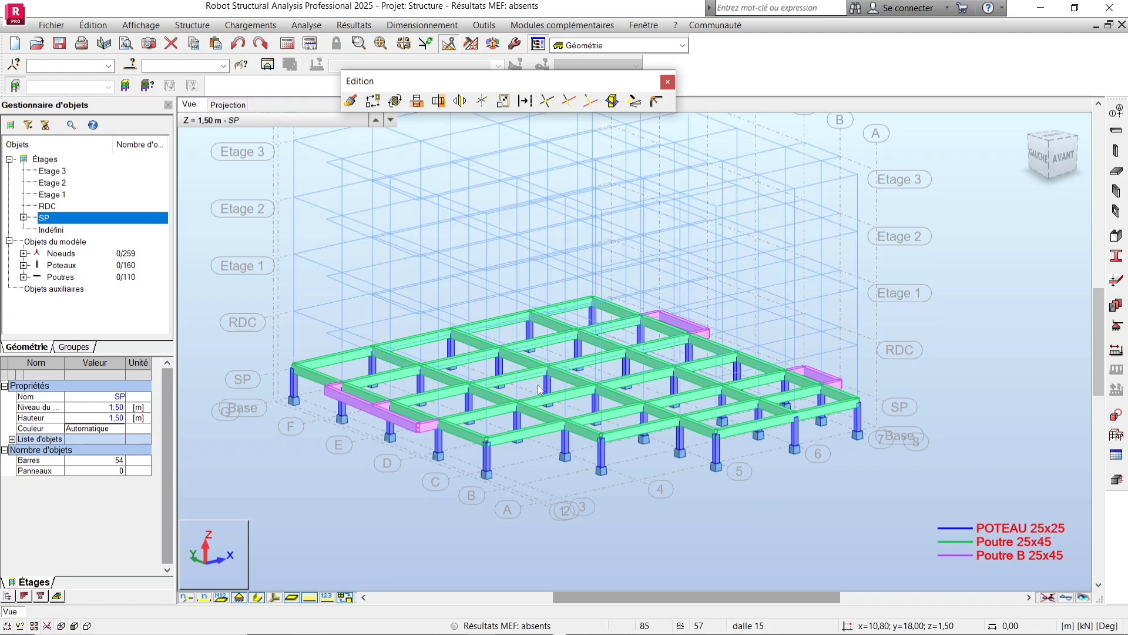
# Dock the Edition toolbar and turn off the storey filter to show the whole structure.
pyautogui.scroll(-3, 506, 460)
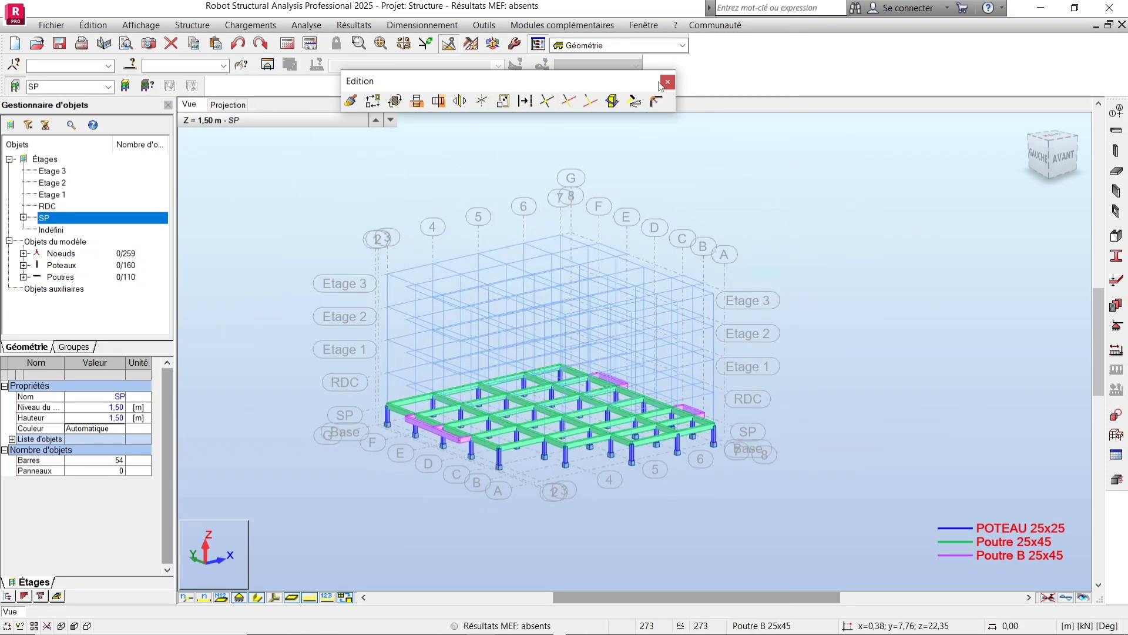
pyautogui.doubleClick(515, 86)
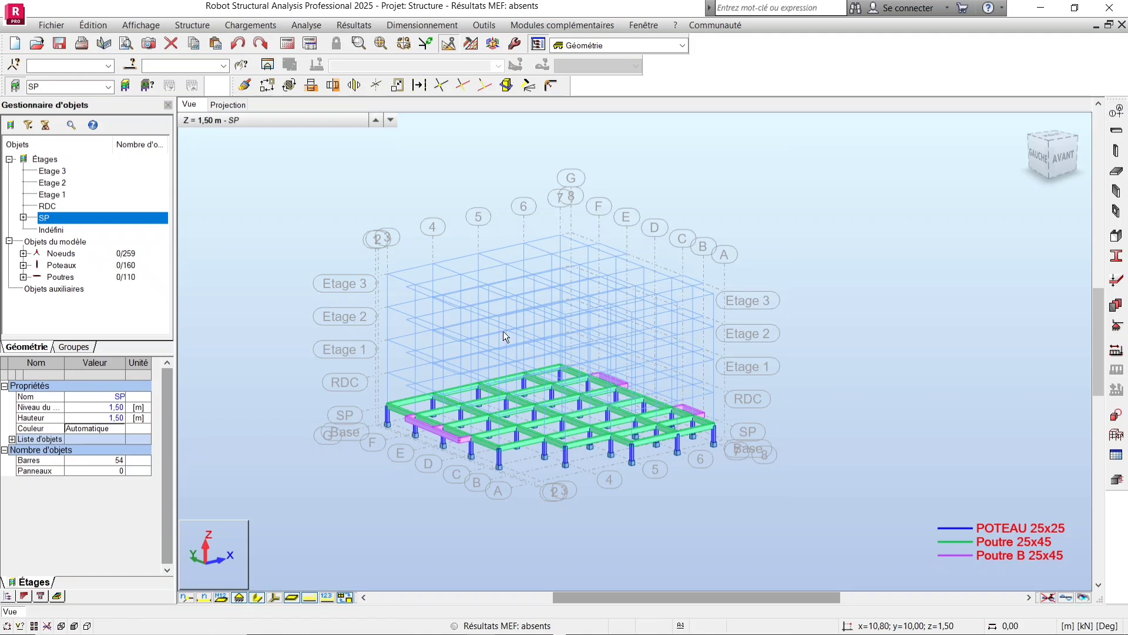
pyautogui.scroll(3, 496, 340)
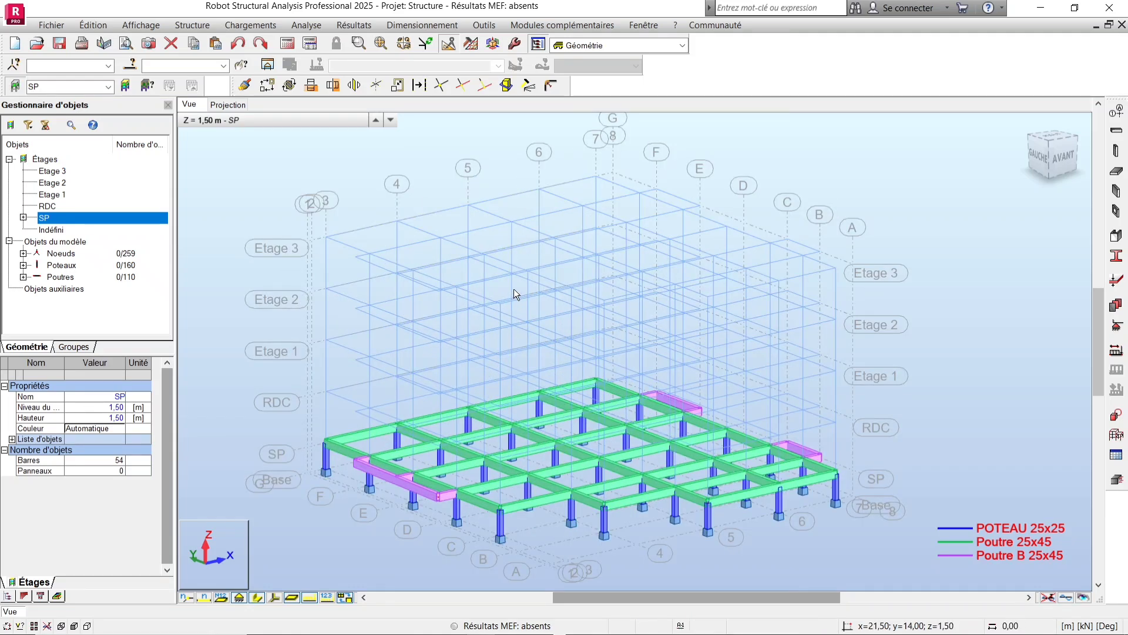
pyautogui.click(15, 86)
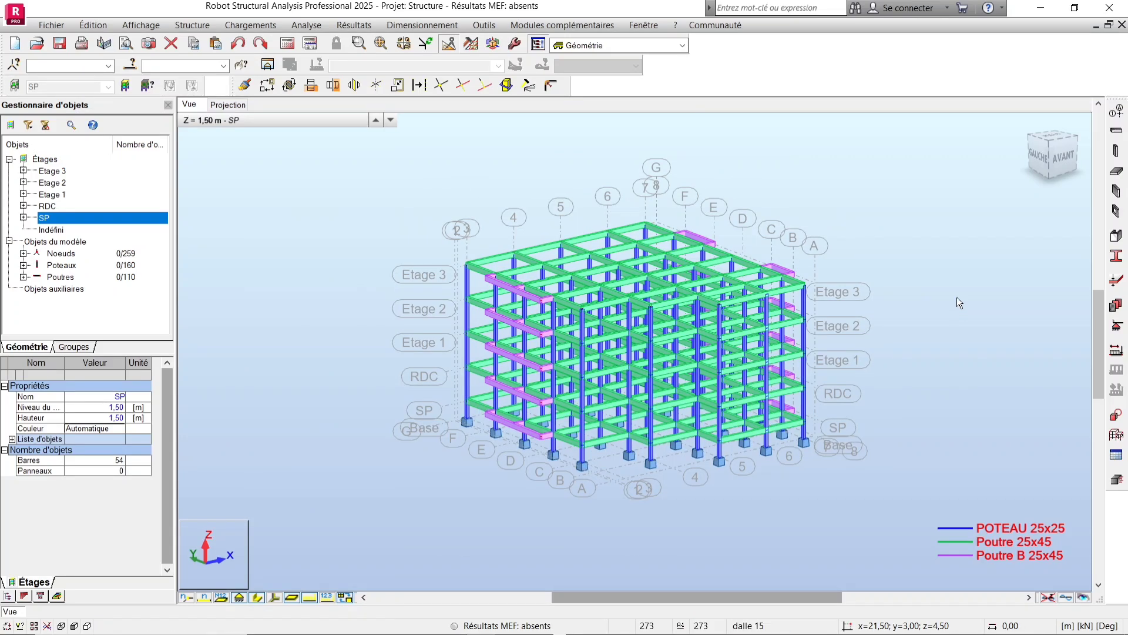
# Examine the copied multi-storey structure in 3D from several angles and zoom levels.
pyautogui.rightClick(978, 277)
pyautogui.click(963, 336)
pyautogui.moveTo(762, 344); pyautogui.dragTo(637, 310)
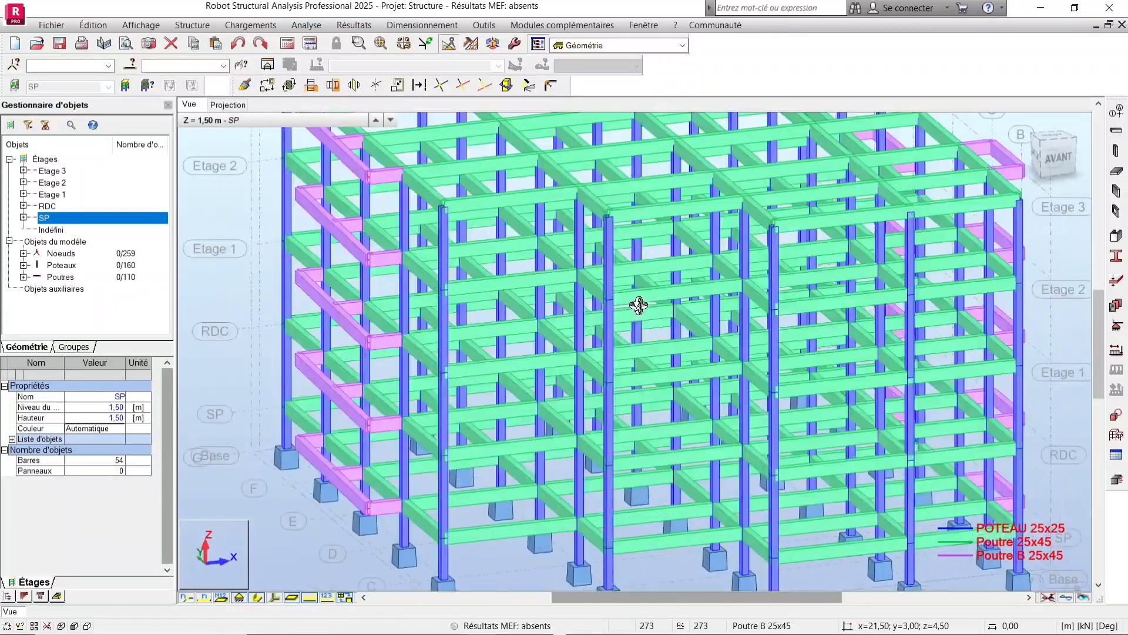
pyautogui.scroll(6, 597, 430)
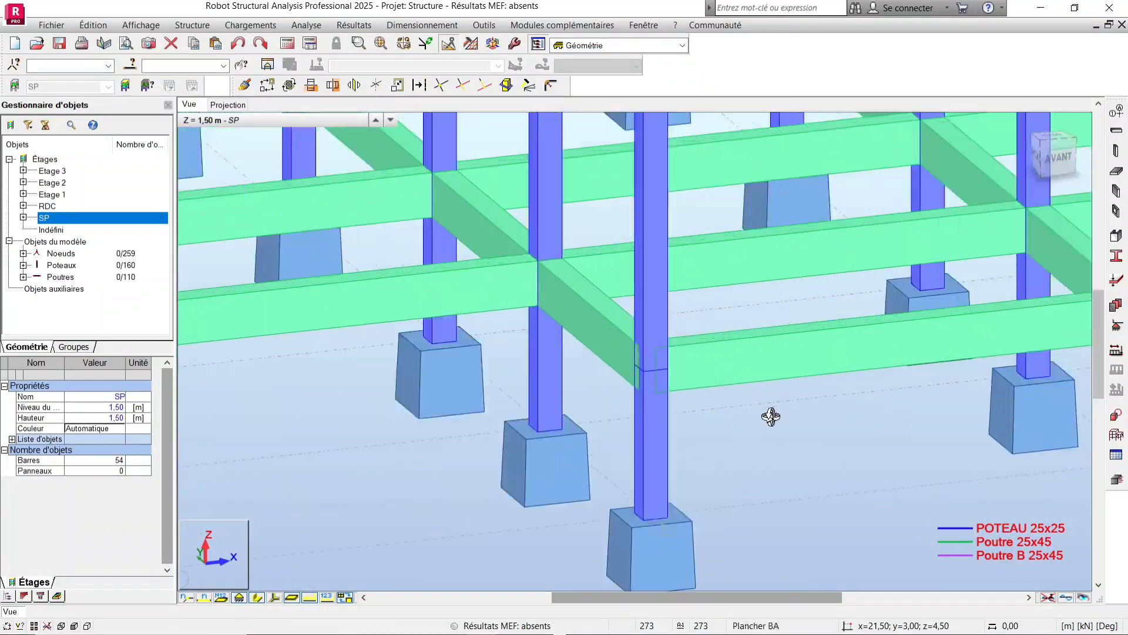
pyautogui.scroll(8, 718, 406)
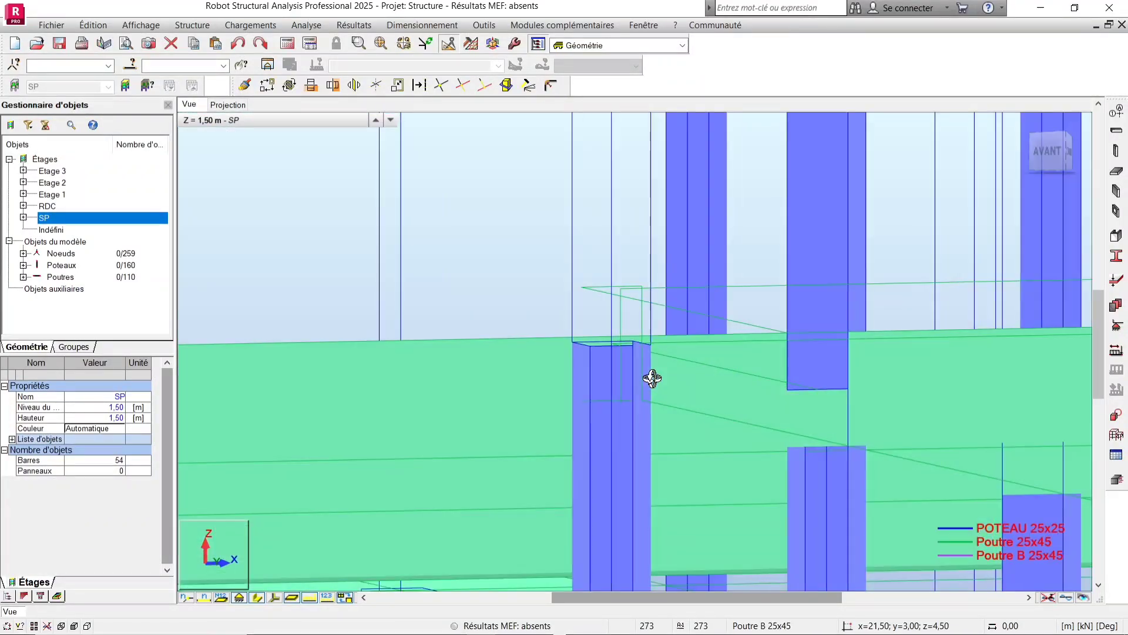
pyautogui.moveTo(652, 378); pyautogui.dragTo(675, 449)
pyautogui.scroll(-10, 664, 458)
pyautogui.scroll(-4, 675, 448)
pyautogui.moveTo(629, 410); pyautogui.dragTo(659, 428)
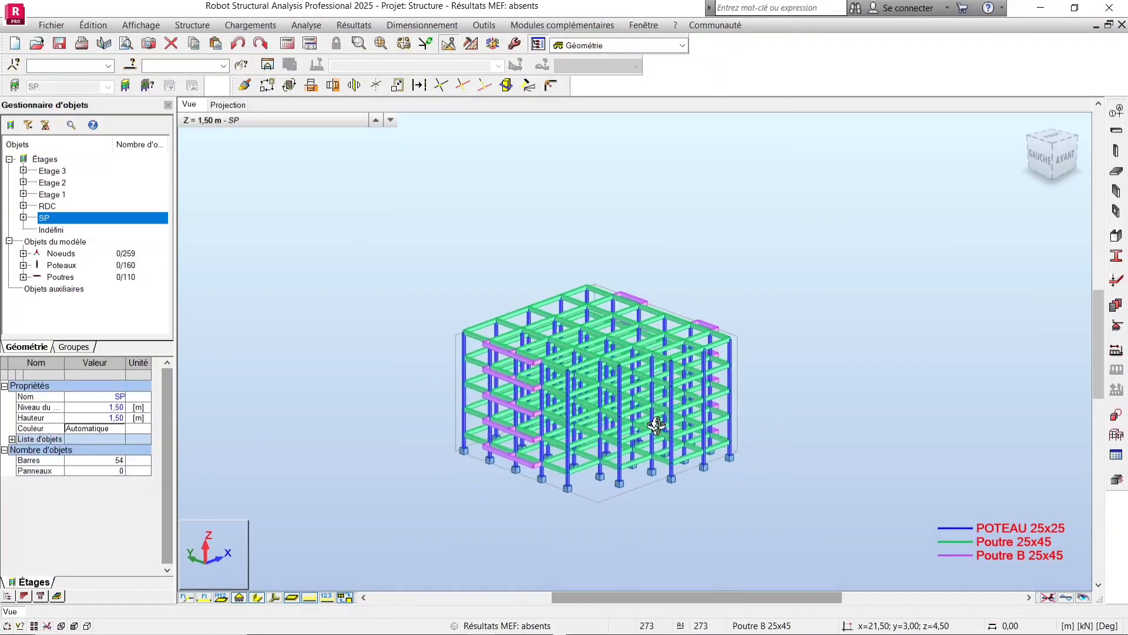
pyautogui.scroll(4, 583, 433)
pyautogui.keyDown('shift'); pyautogui.moveTo(779, 407); pyautogui.dragTo(723, 407, button='middle'); pyautogui.keyUp('shift')
pyautogui.moveTo(806, 388); pyautogui.dragTo(647, 421, button='middle')
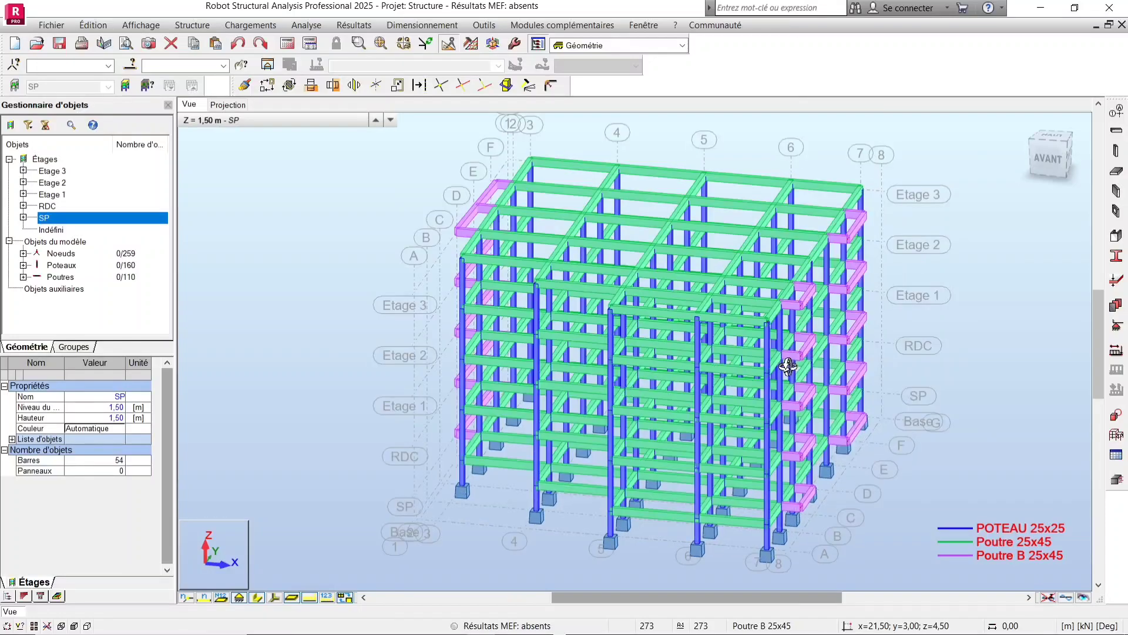
pyautogui.keyDown('shift'); pyautogui.moveTo(786, 370); pyautogui.dragTo(683, 403, button='middle'); pyautogui.keyUp('shift')
pyautogui.scroll(-2, 686, 403)
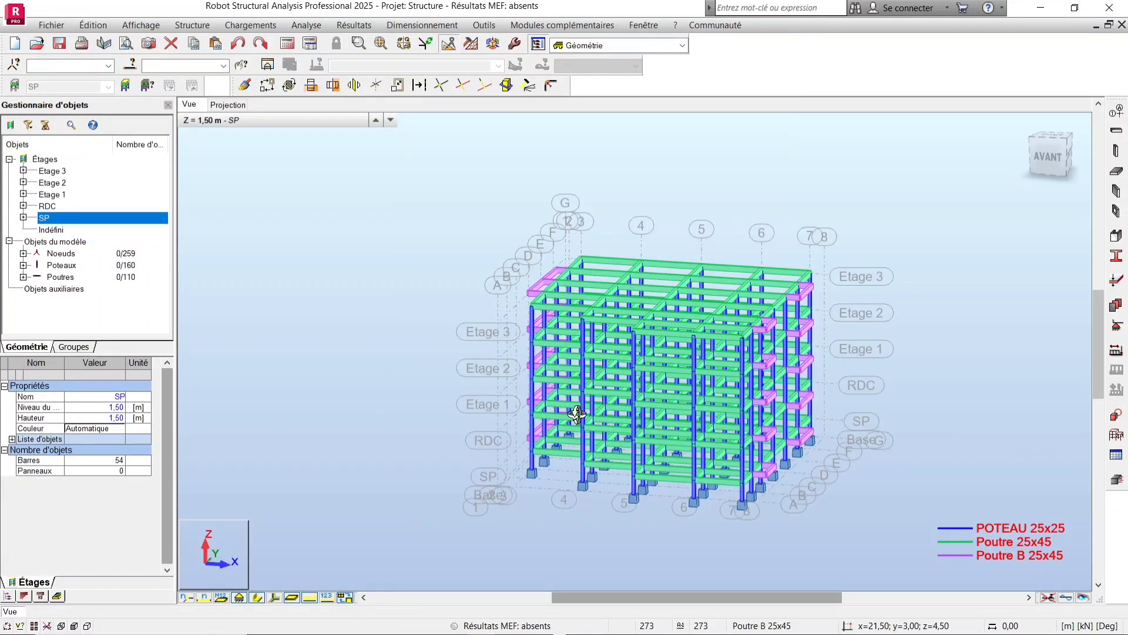
pyautogui.moveTo(578, 414)
pyautogui.keyDown('shift'); pyautogui.mouseDown(button='middle')
pyautogui.moveTo(611, 410)
pyautogui.moveTo(491, 393)
pyautogui.mouseUp(button='middle'); pyautogui.keyUp('shift')
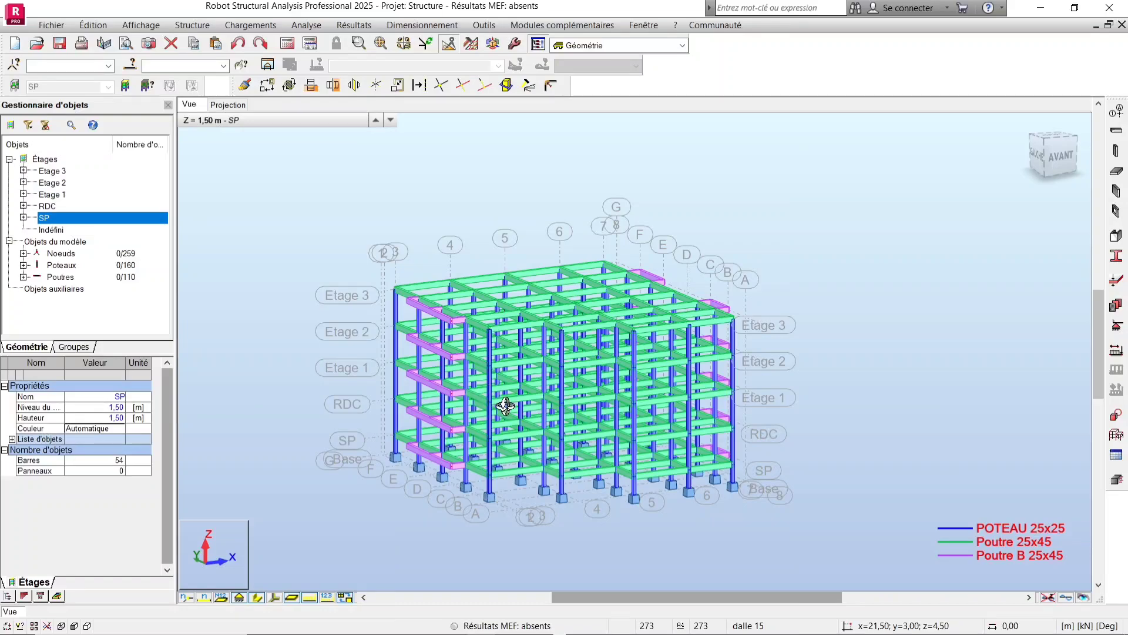
pyautogui.scroll(2, 506, 405)
pyautogui.keyDown('shift'); pyautogui.moveTo(589, 380); pyautogui.dragTo(553, 396, button='middle'); pyautogui.keyUp('shift')
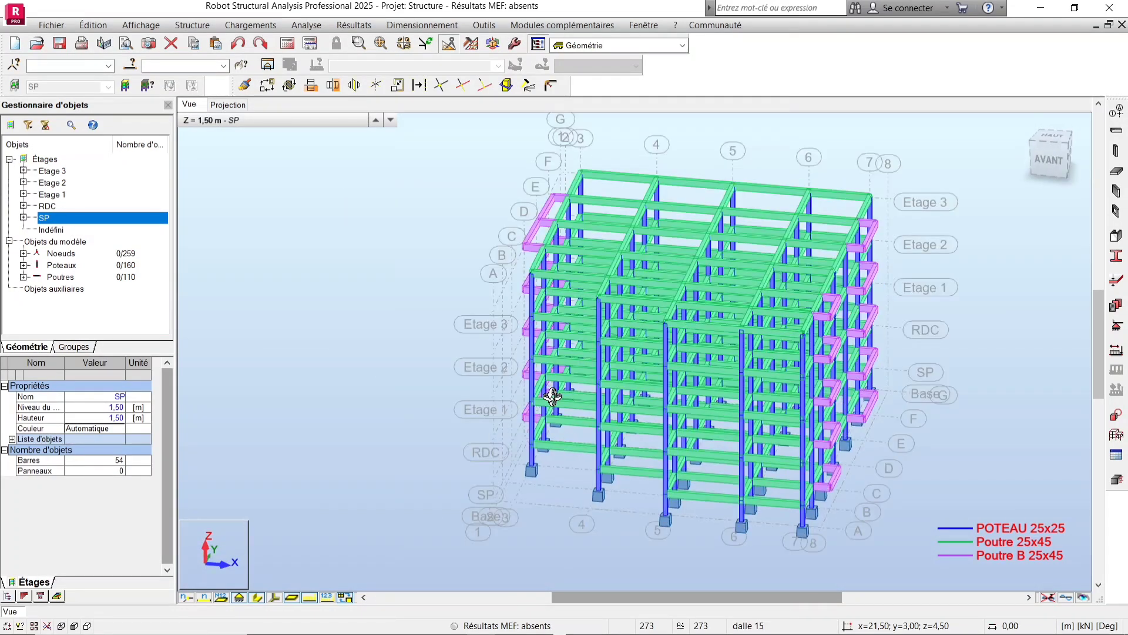
pyautogui.keyDown('shift'); pyautogui.moveTo(434, 390); pyautogui.dragTo(246, 119, button='middle'); pyautogui.keyUp('shift')
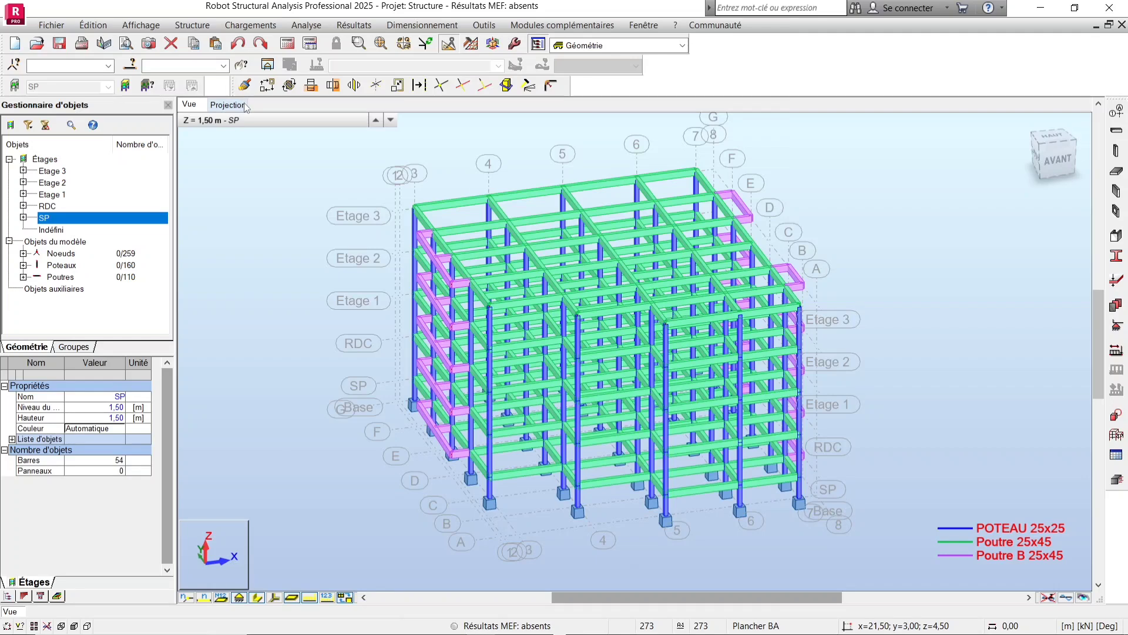
# Switch to the plan projection and display the RDC level at 4,50 m.
pyautogui.click(228, 105)
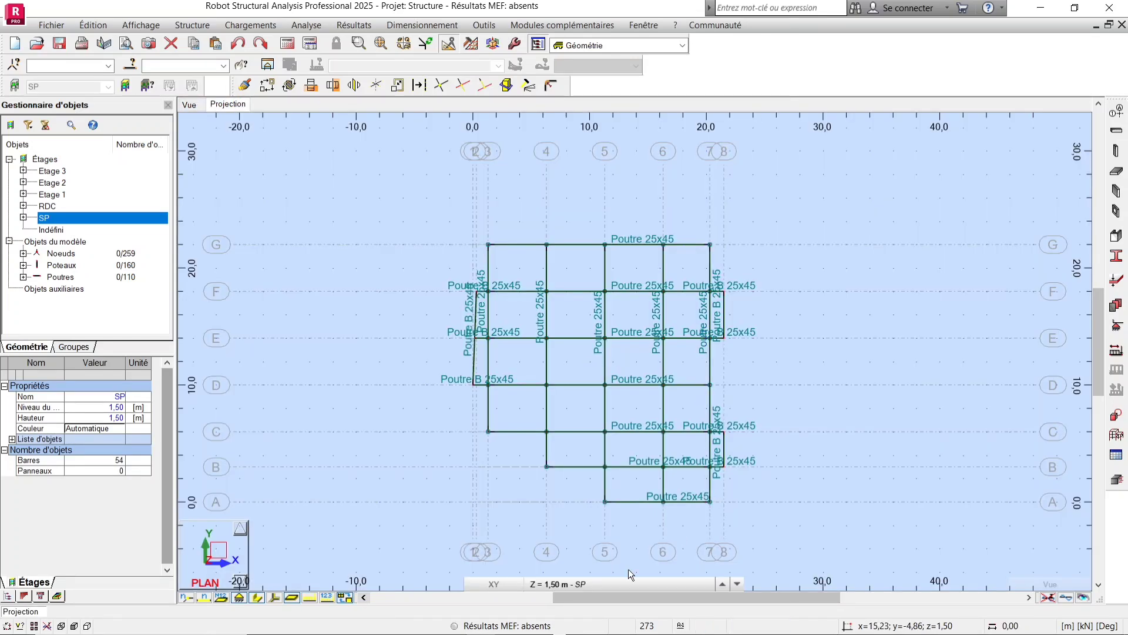
pyautogui.click(562, 582)
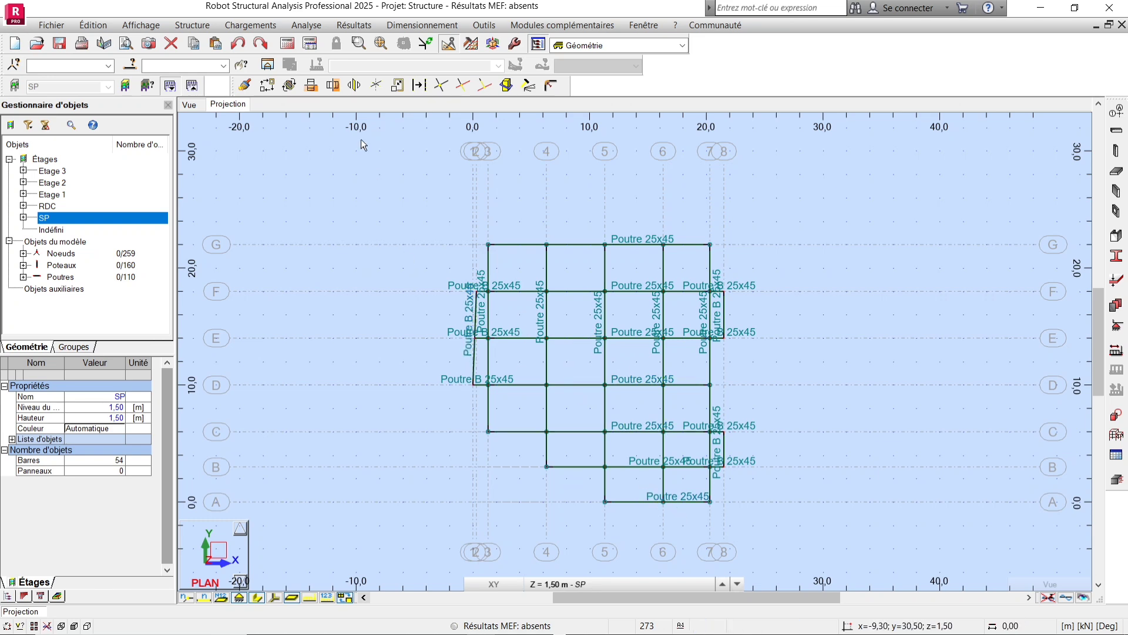
pyautogui.click(566, 584)
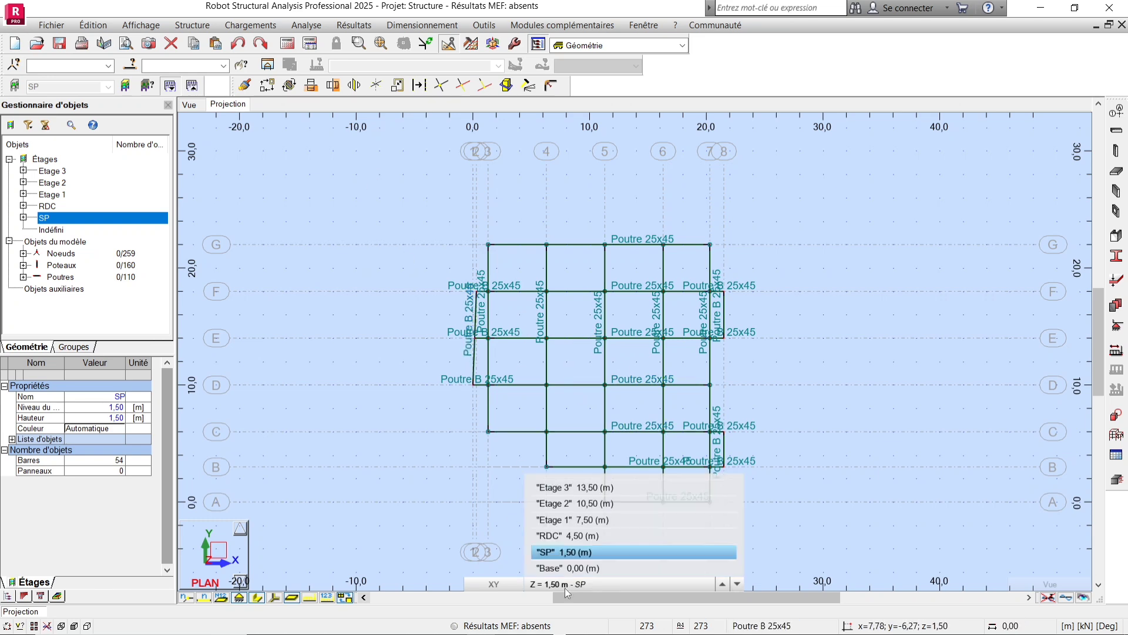
pyautogui.click(584, 537)
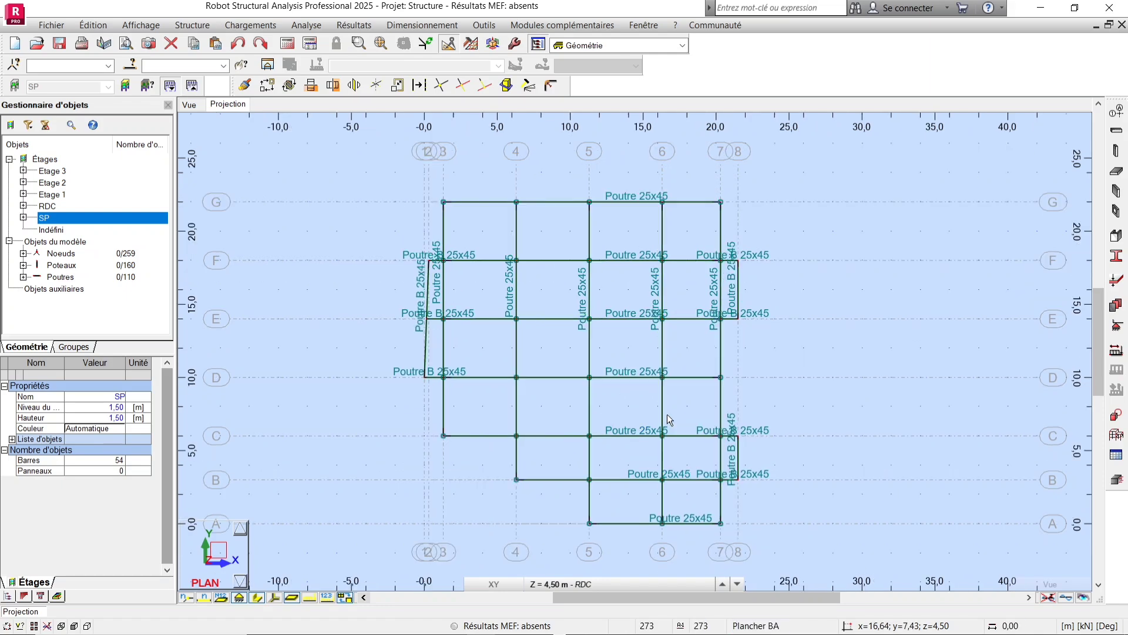
# Open the floor definition dialog and close it without changes.
pyautogui.scroll(1, 667, 413)
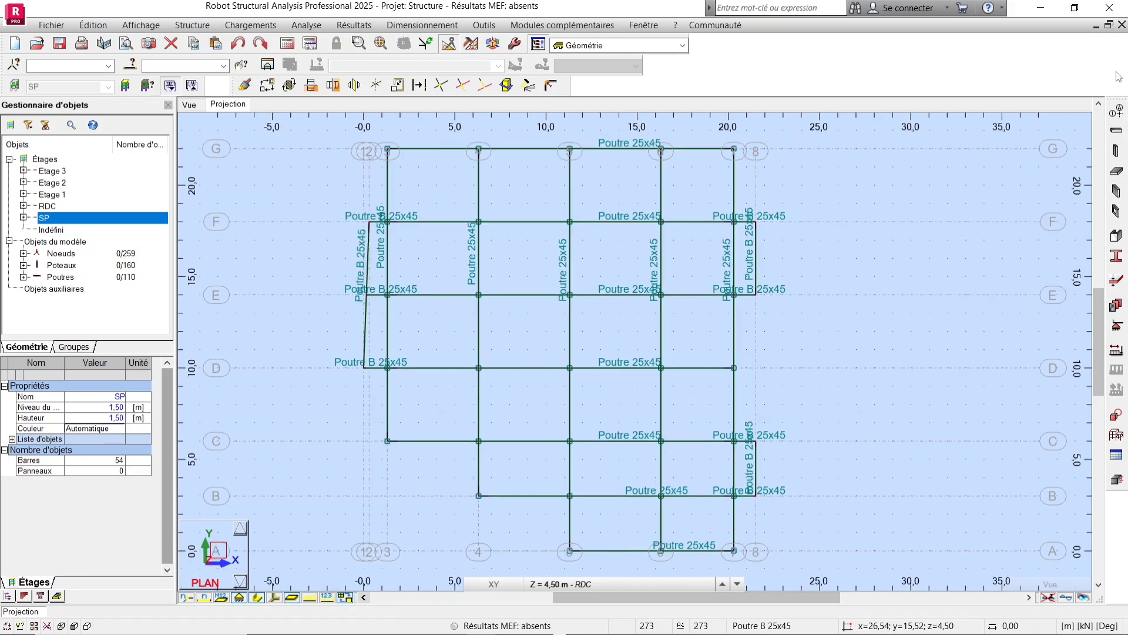
pyautogui.click(1119, 172)
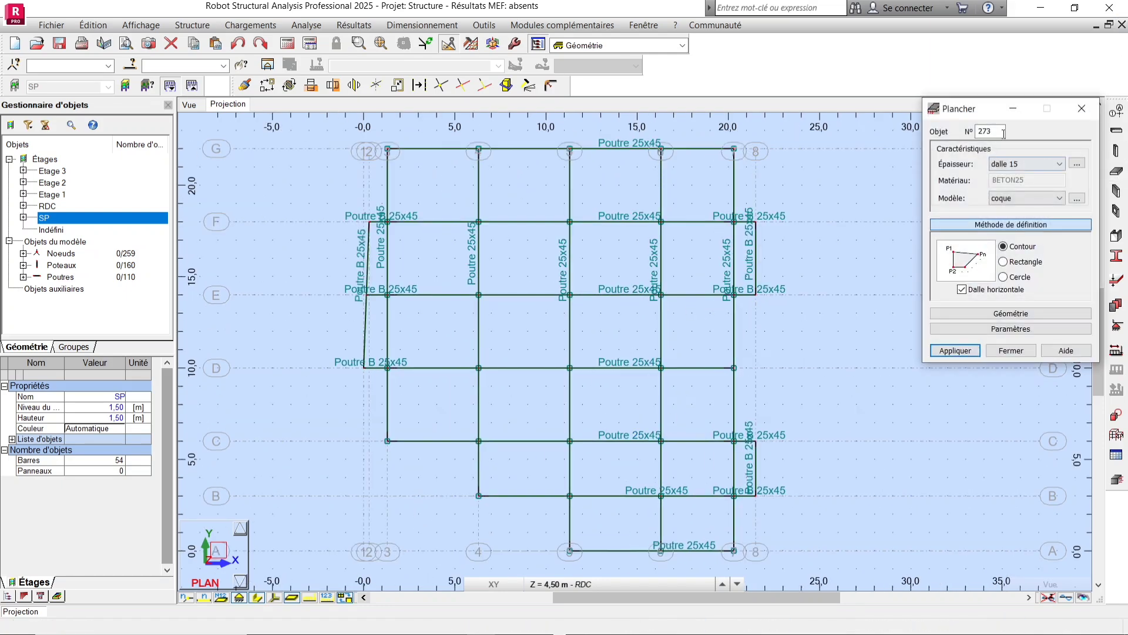
pyautogui.click(1082, 109)
pyautogui.scroll(-2, 691, 287)
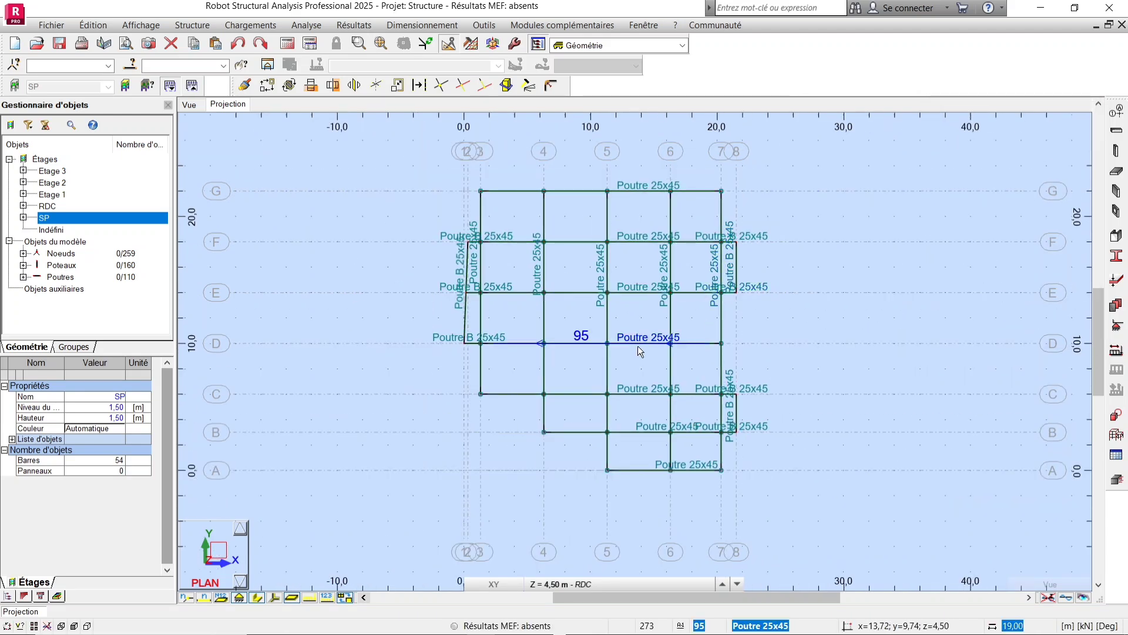
# Open the panel definition dialog and check the reinforcement type and thickness lists.
pyautogui.scroll(1, 637, 346)
pyautogui.moveTo(650, 322); pyautogui.dragTo(655, 346, button='middle')
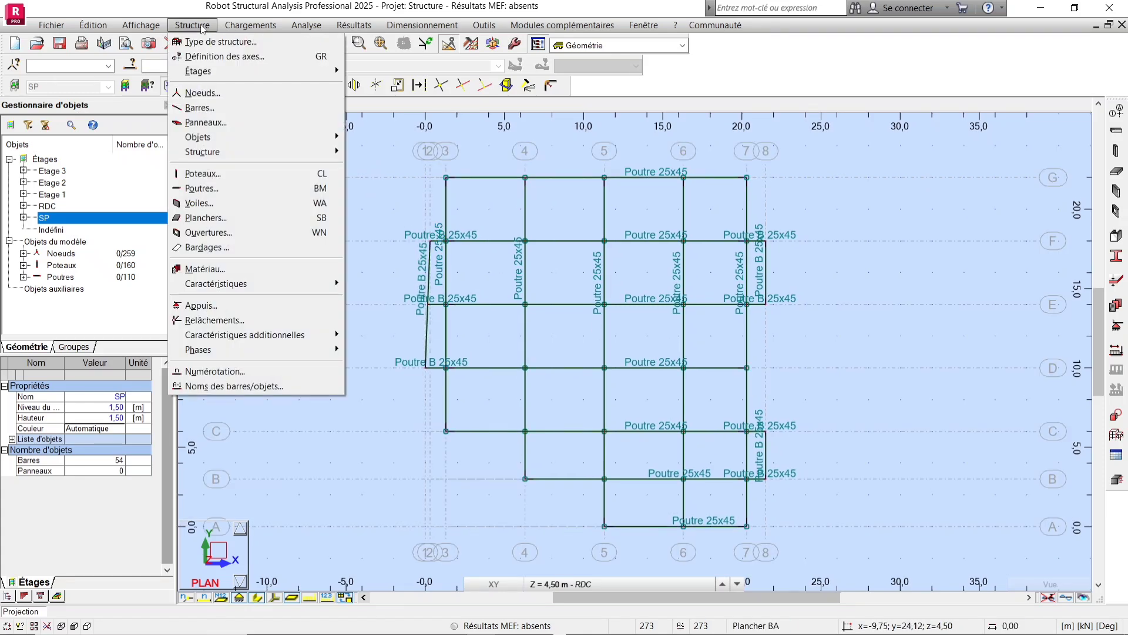
pyautogui.click(199, 122)
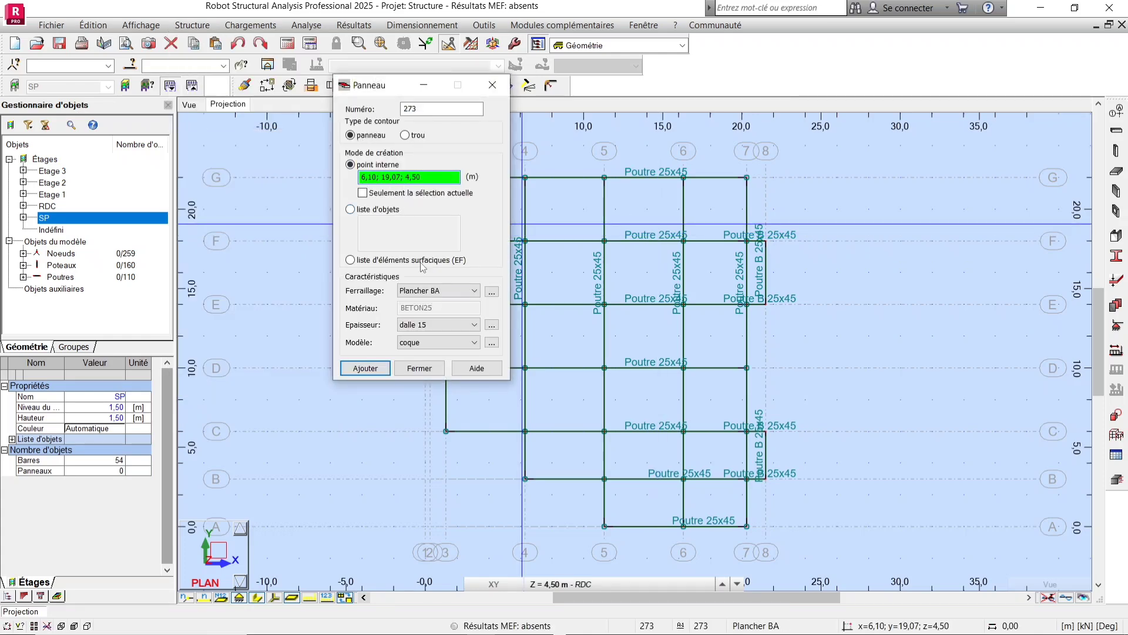
pyautogui.click(400, 294)
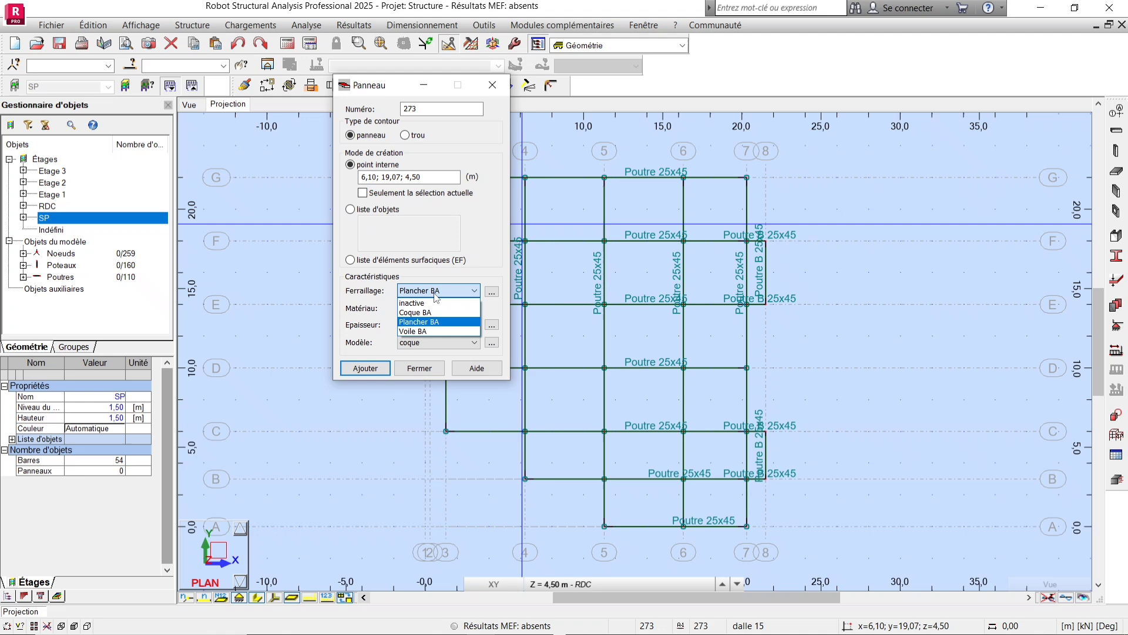
pyautogui.click(421, 322)
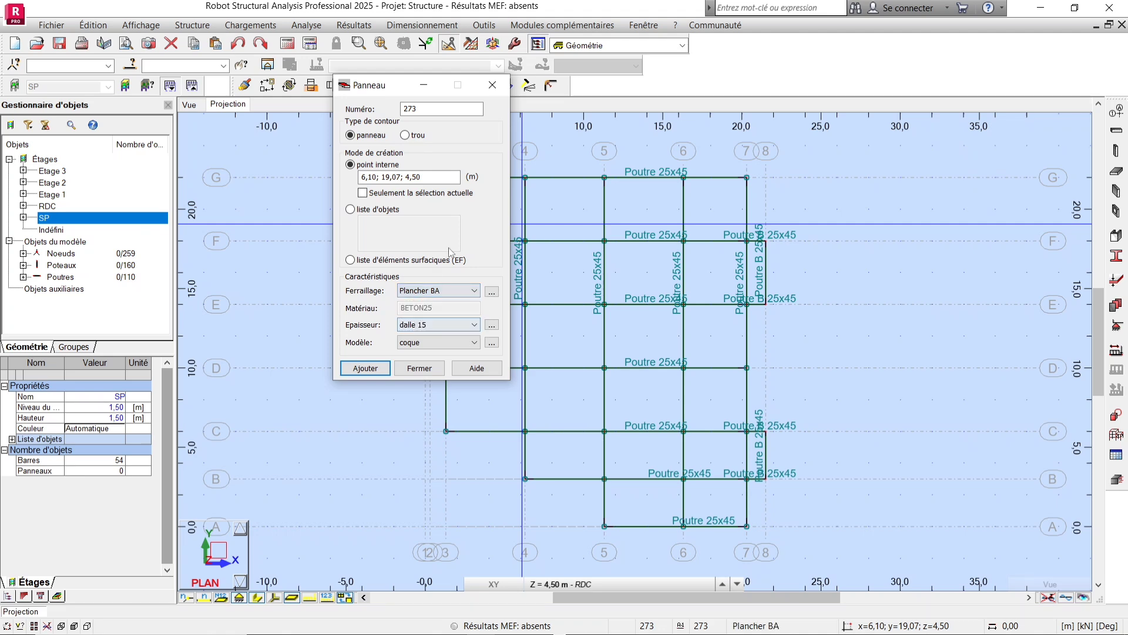
pyautogui.click(452, 325)
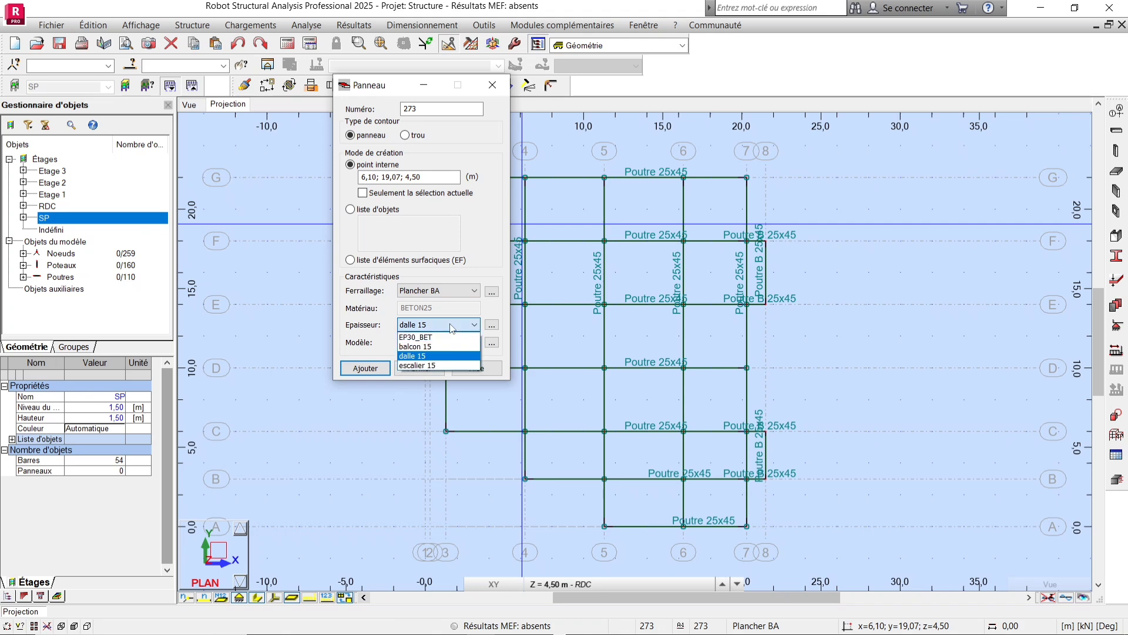
pyautogui.click(452, 327)
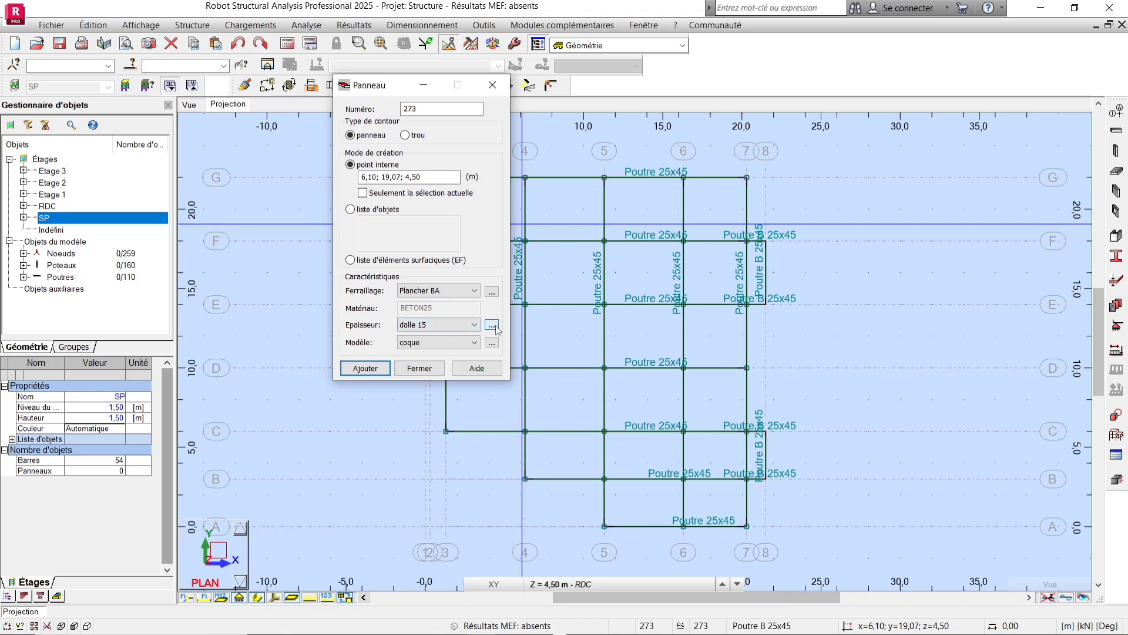
# Create a new uniform slab thickness named dalle 13 of 13 cm and close the thickness dialog.
pyautogui.click(492, 325)
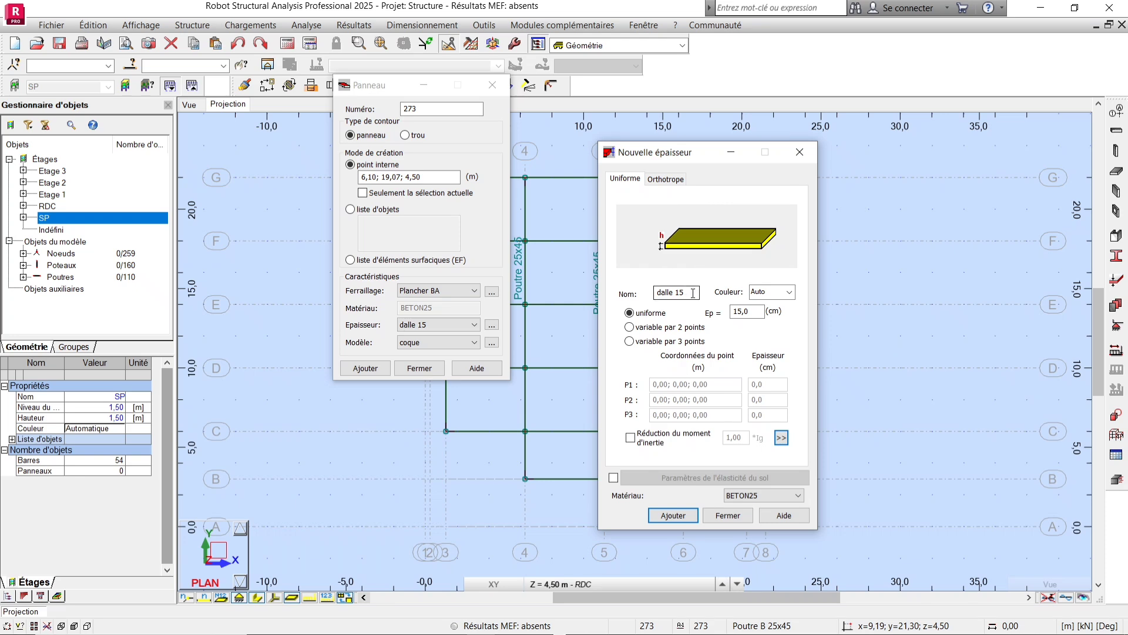
pyautogui.press('Tab')
pyautogui.write('1')
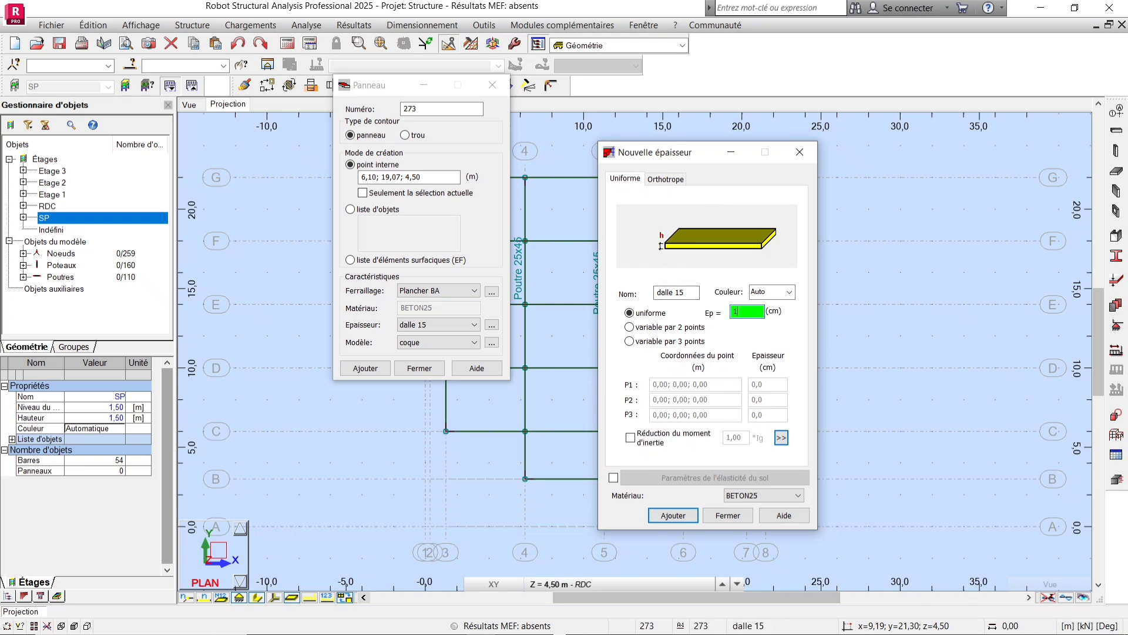
pyautogui.write('3')
pyautogui.click(685, 292)
pyautogui.click(690, 292)
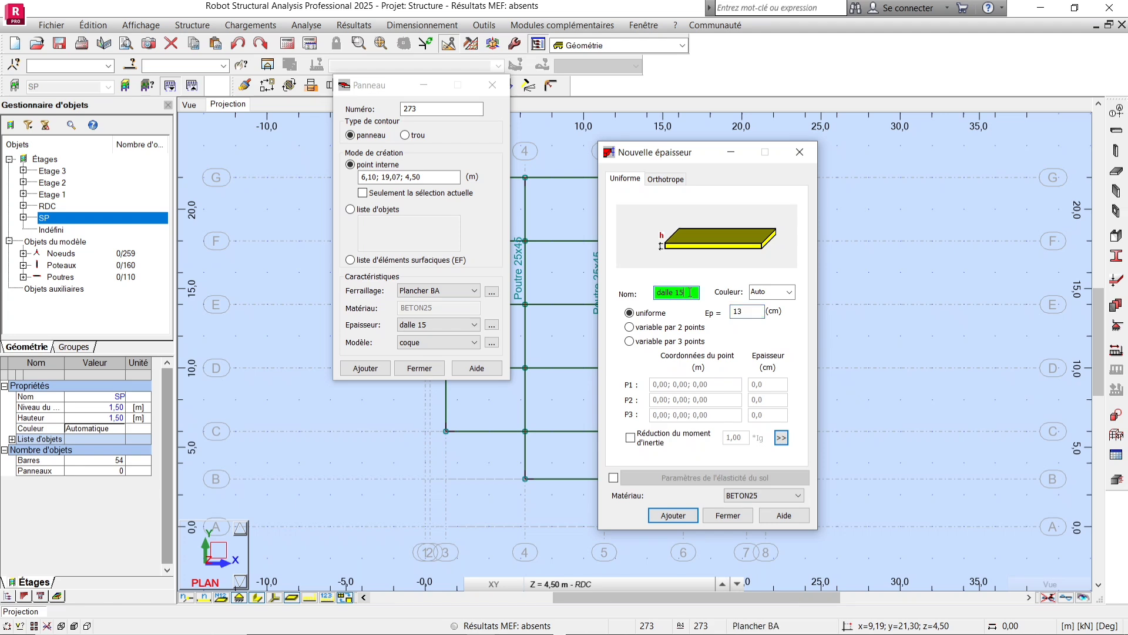
pyautogui.write('3')
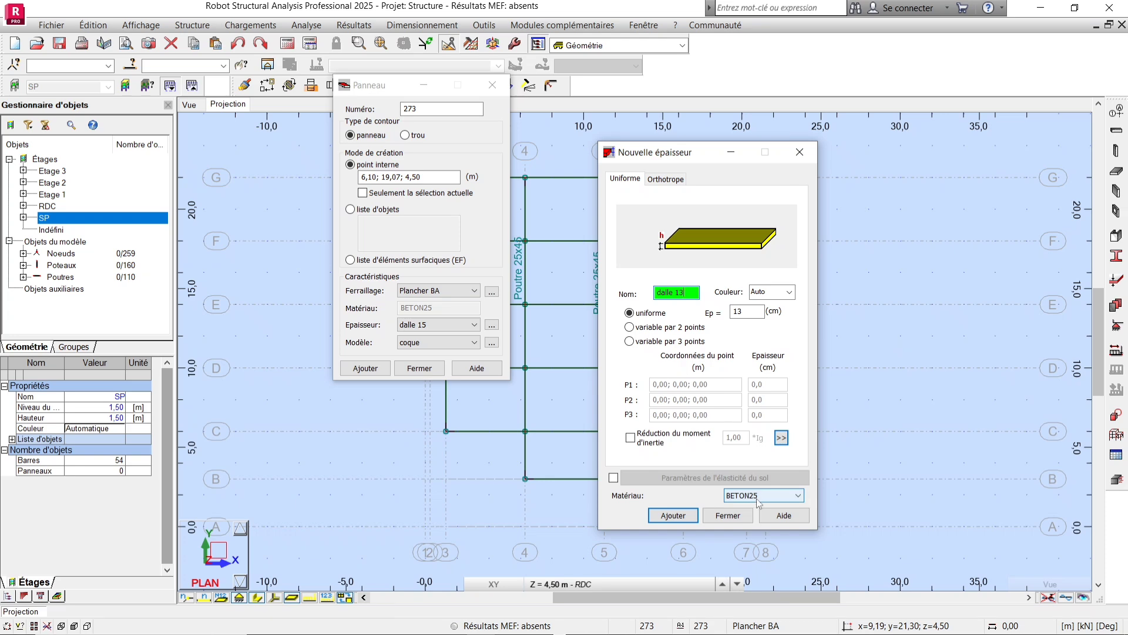
pyautogui.click(672, 515)
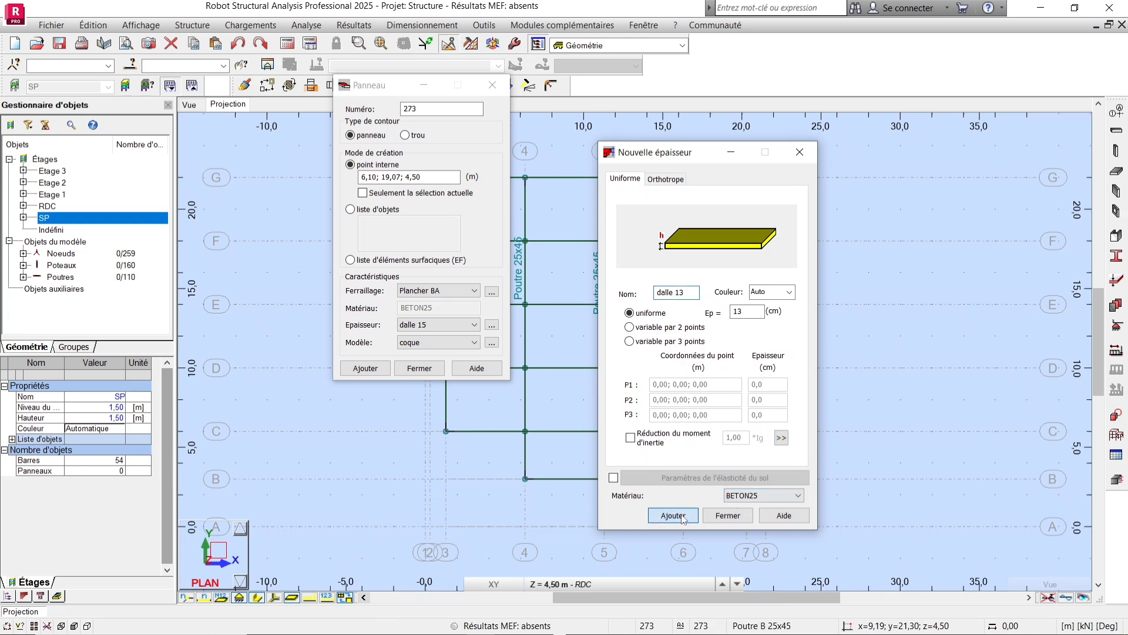
pyautogui.click(728, 515)
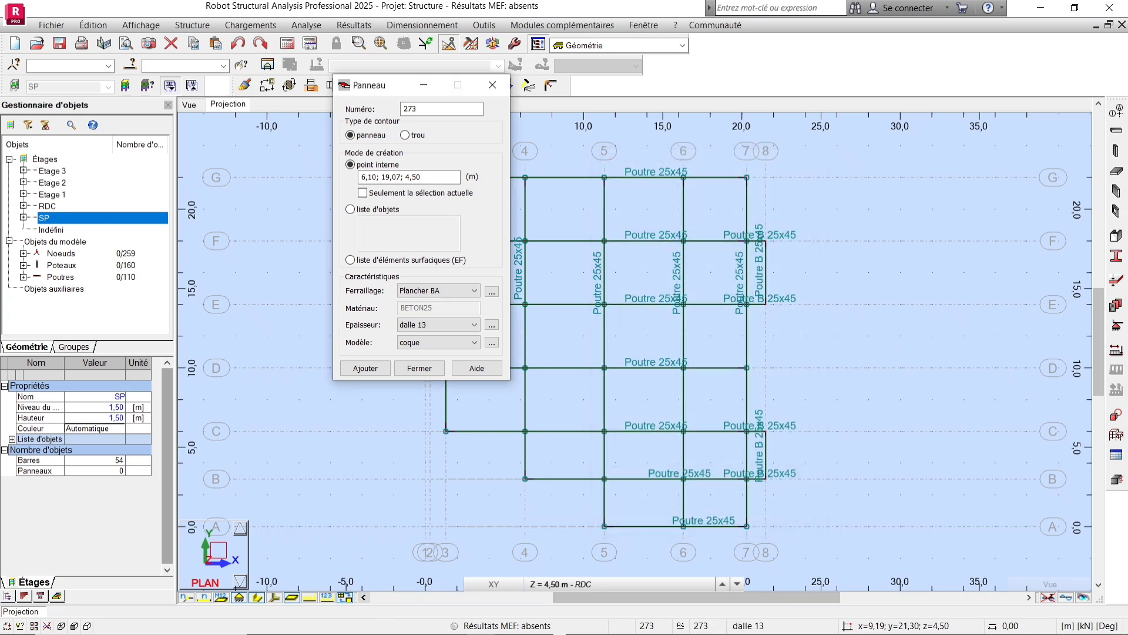
# Browse the available panel calculation models in the panel dialog.
pyautogui.click(418, 352)
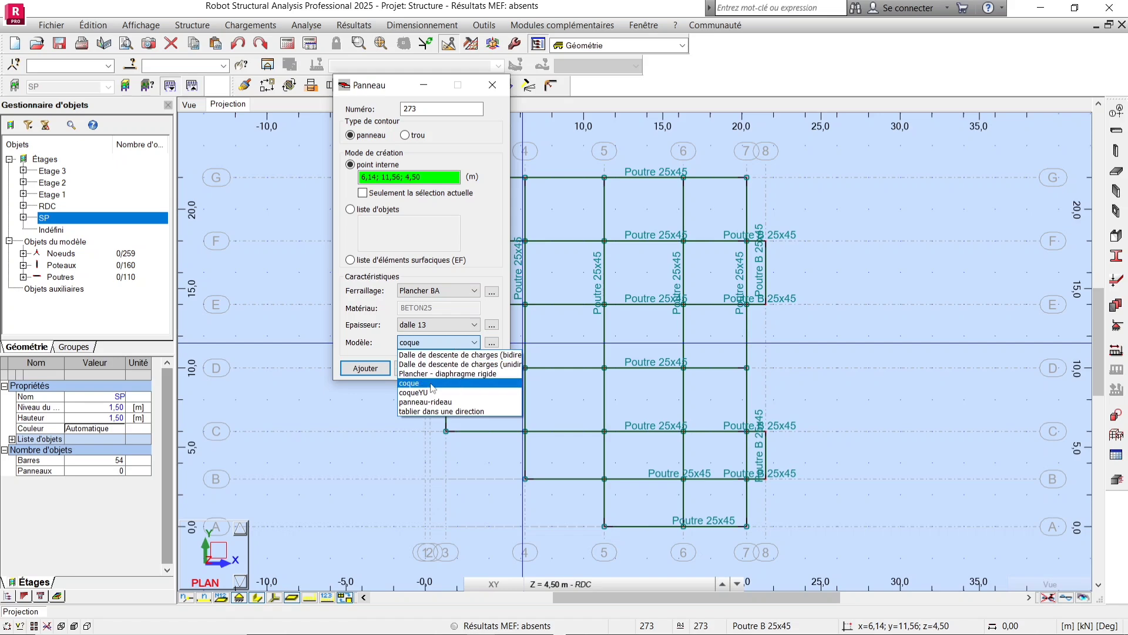
pyautogui.click(479, 353)
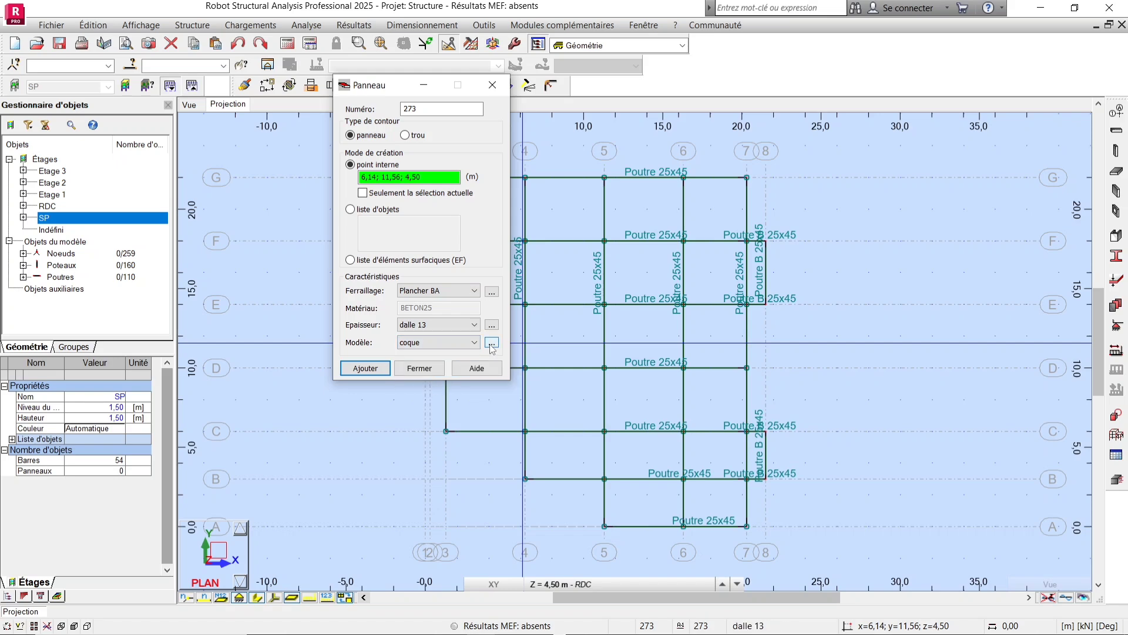
pyautogui.click(435, 343)
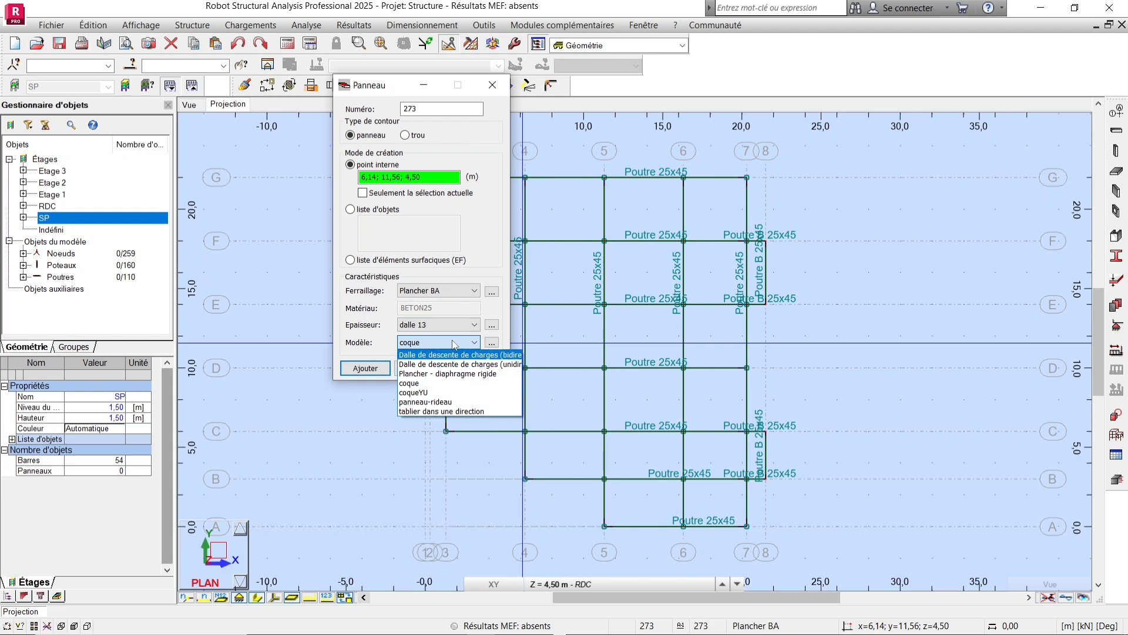
pyautogui.click(418, 384)
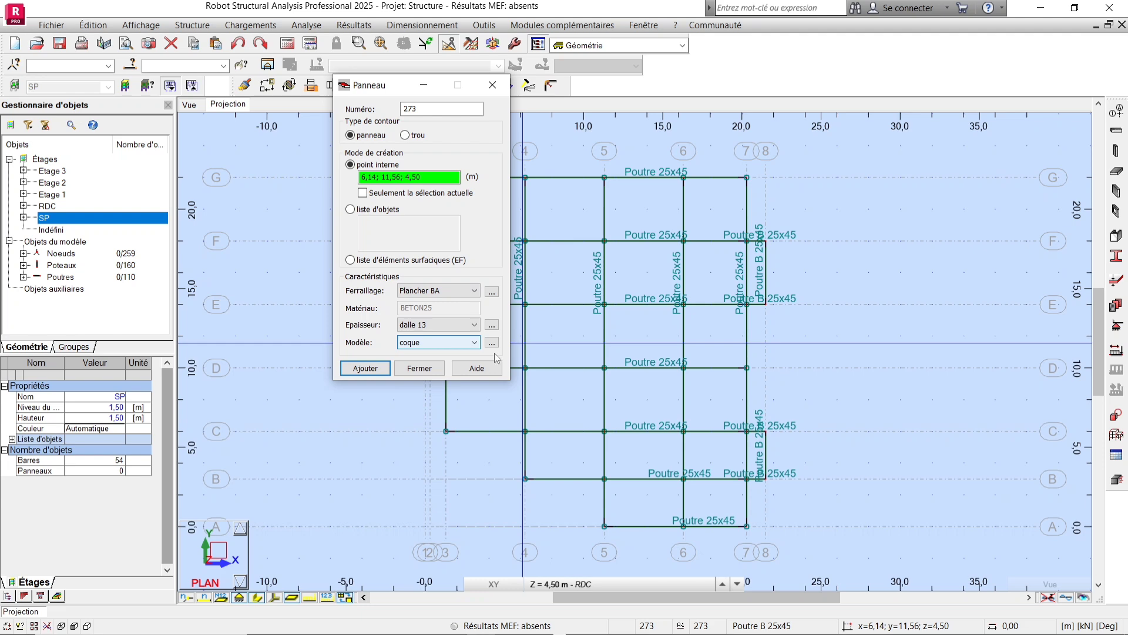
pyautogui.click(454, 342)
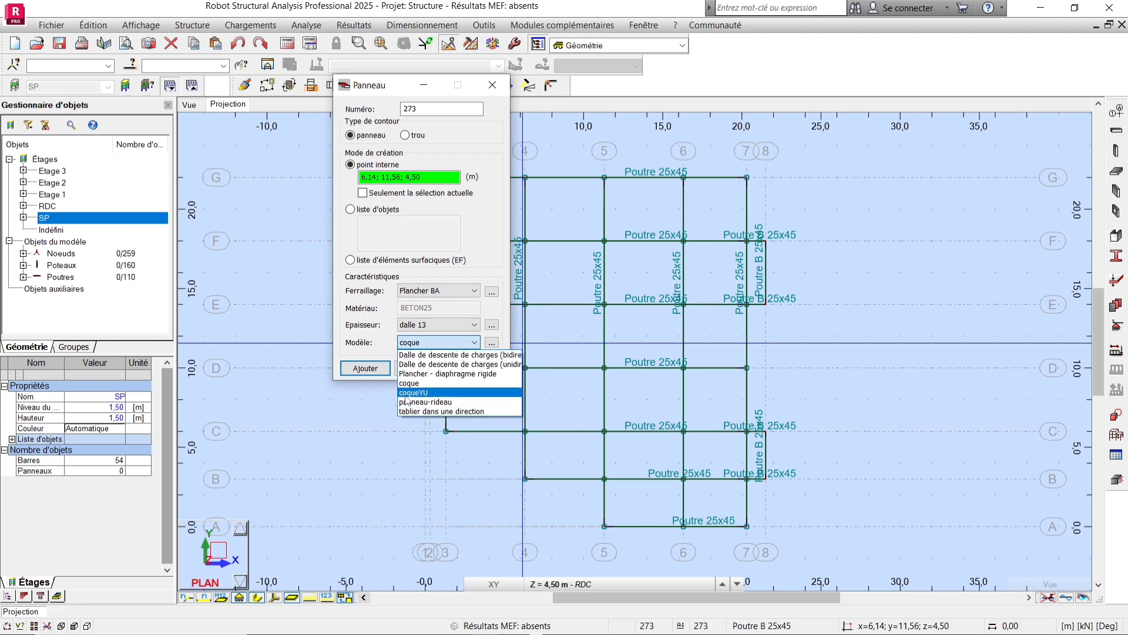
pyautogui.click(388, 346)
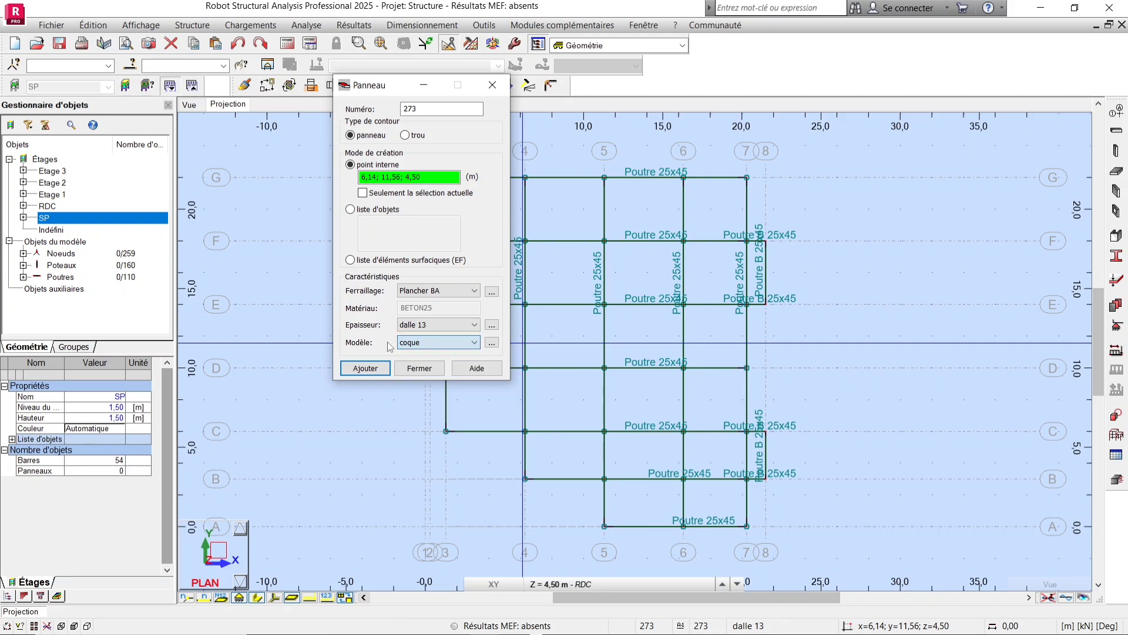
# Open a new panel calculation model definition and name it dalle 2 directions.
pyautogui.click(492, 343)
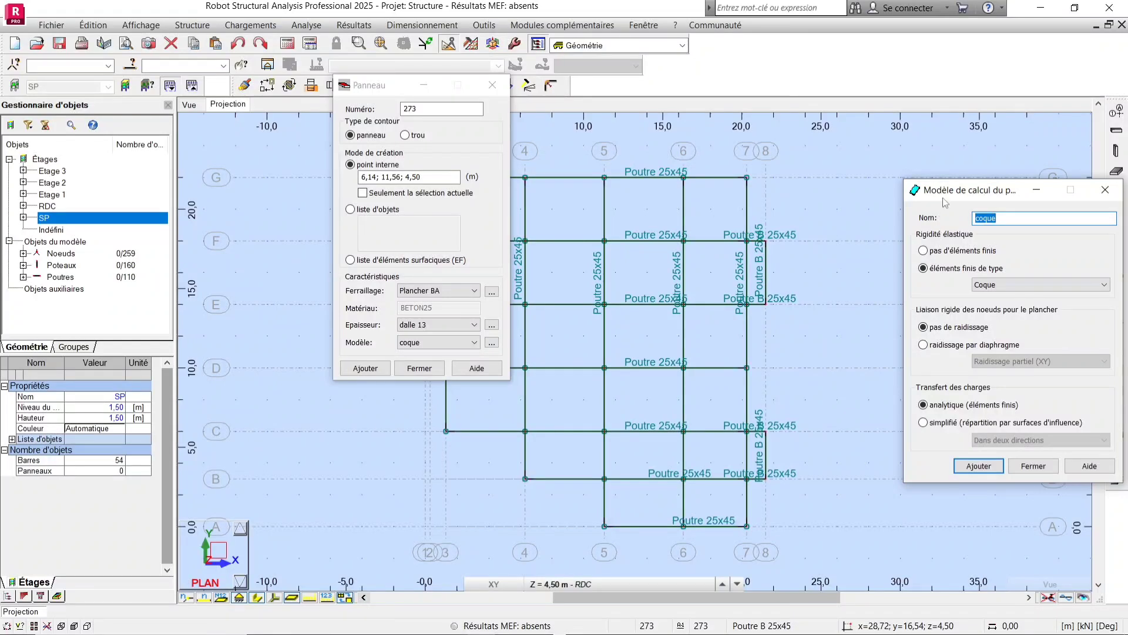
pyautogui.moveTo(944, 197); pyautogui.dragTo(779, 171)
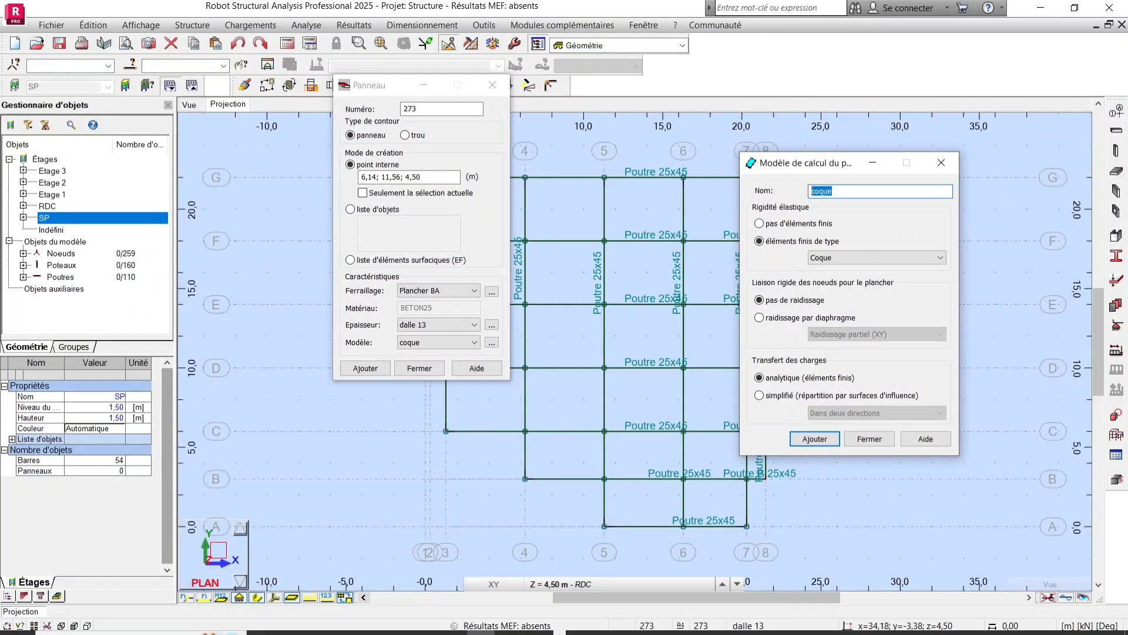
pyautogui.click(995, 621)
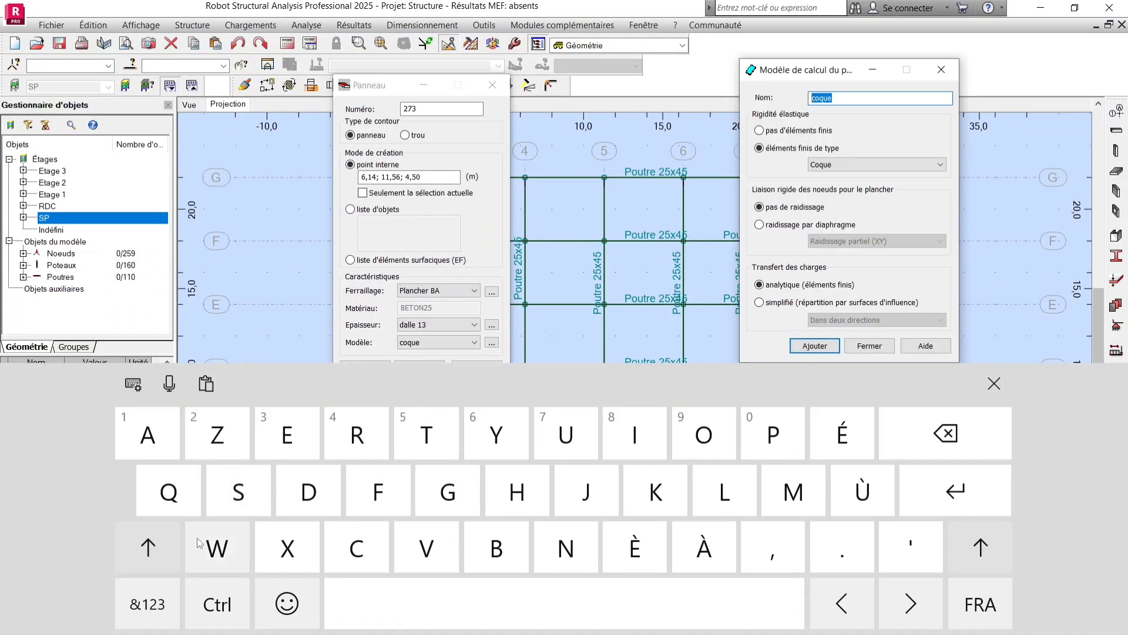
pyautogui.click(308, 491)
pyautogui.click(147, 434)
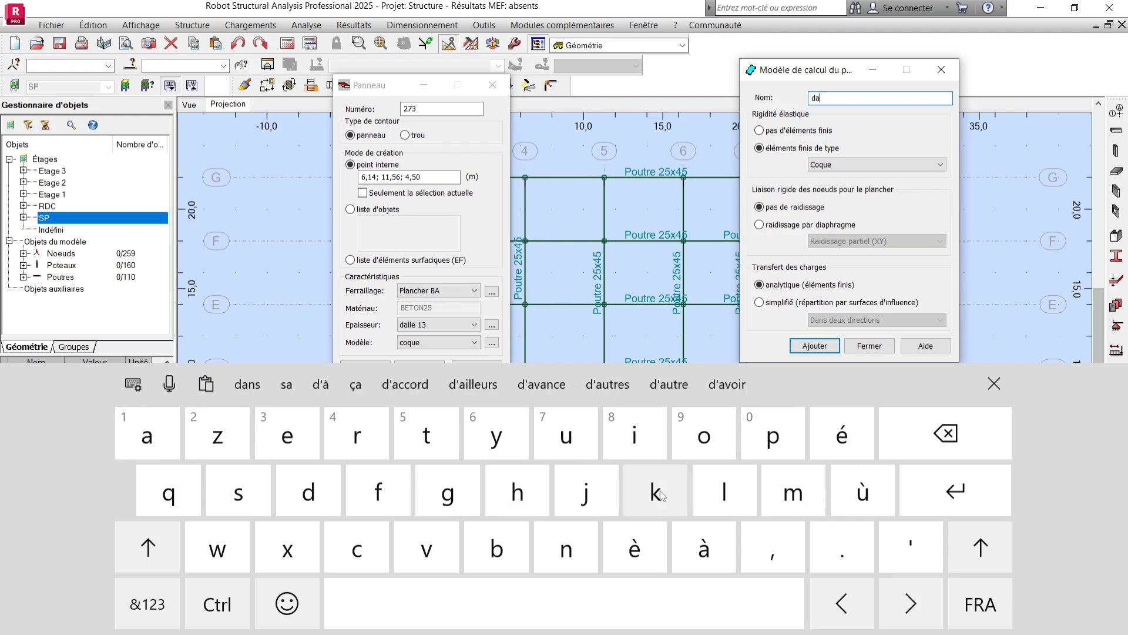
pyautogui.click(724, 491)
pyautogui.click(724, 491)
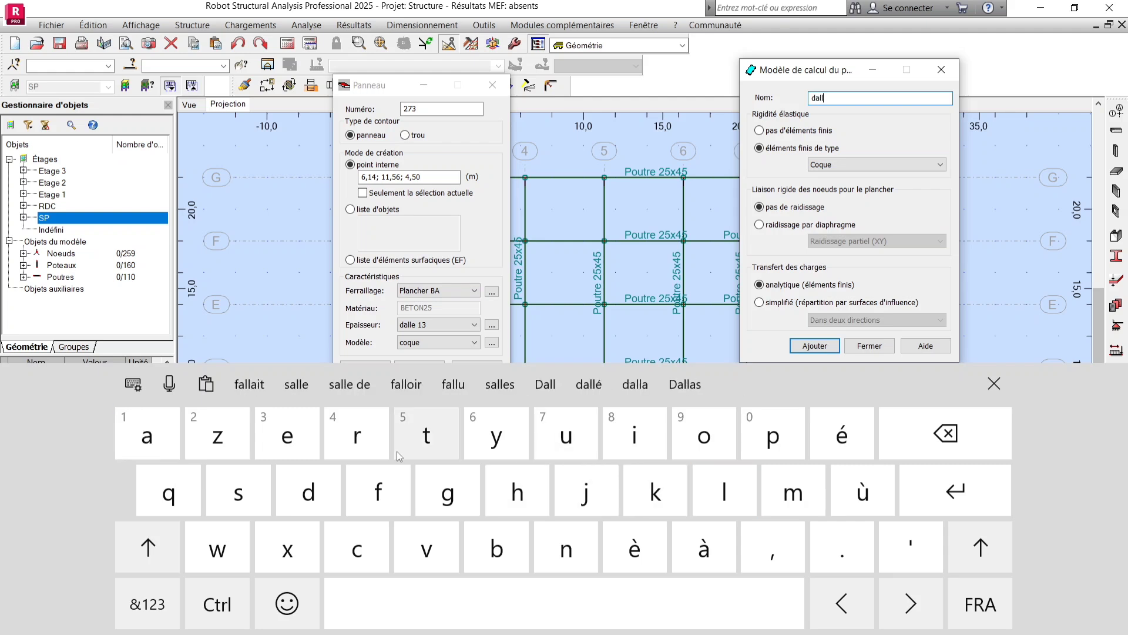
pyautogui.click(284, 450)
pyautogui.click(388, 602)
pyautogui.click(147, 604)
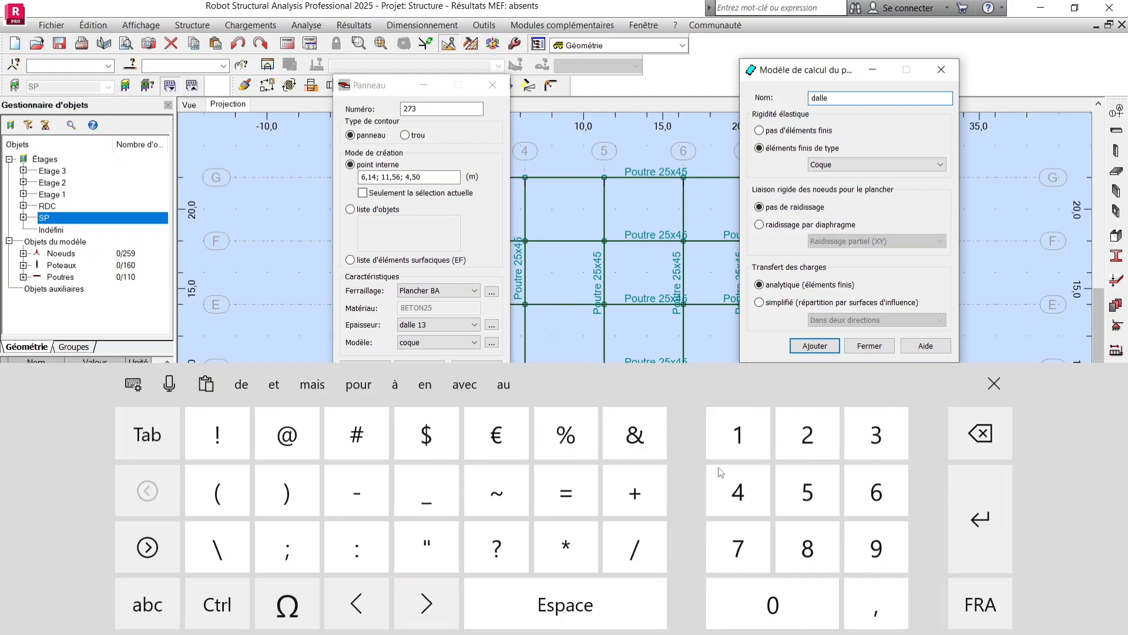
pyautogui.click(788, 441)
pyautogui.click(564, 603)
pyautogui.click(147, 603)
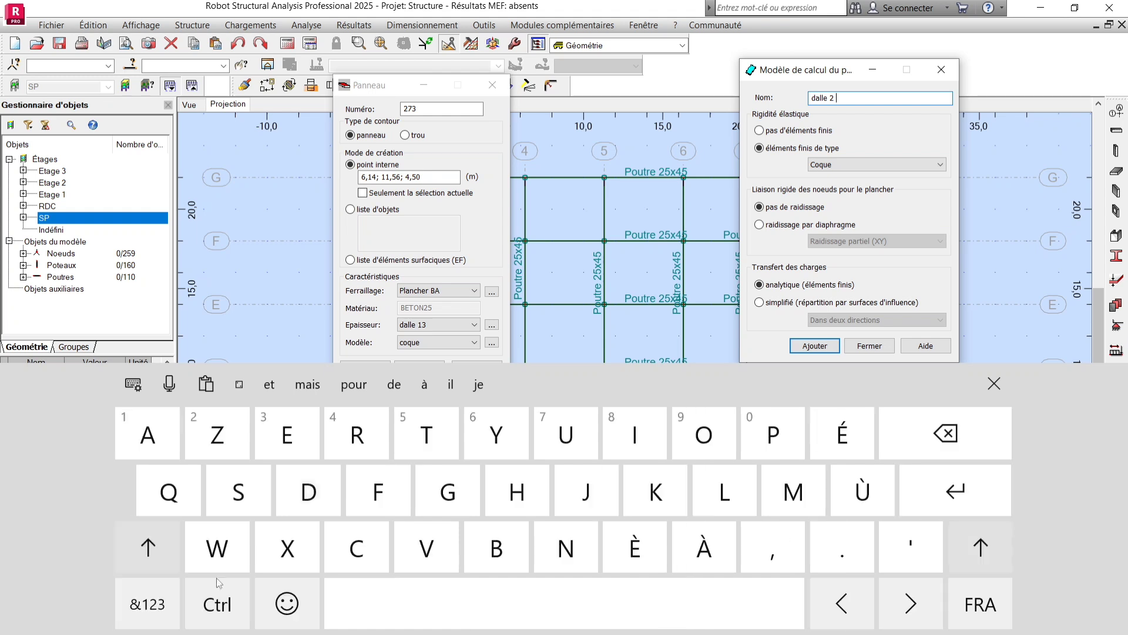
pyautogui.click(147, 547)
pyautogui.click(308, 490)
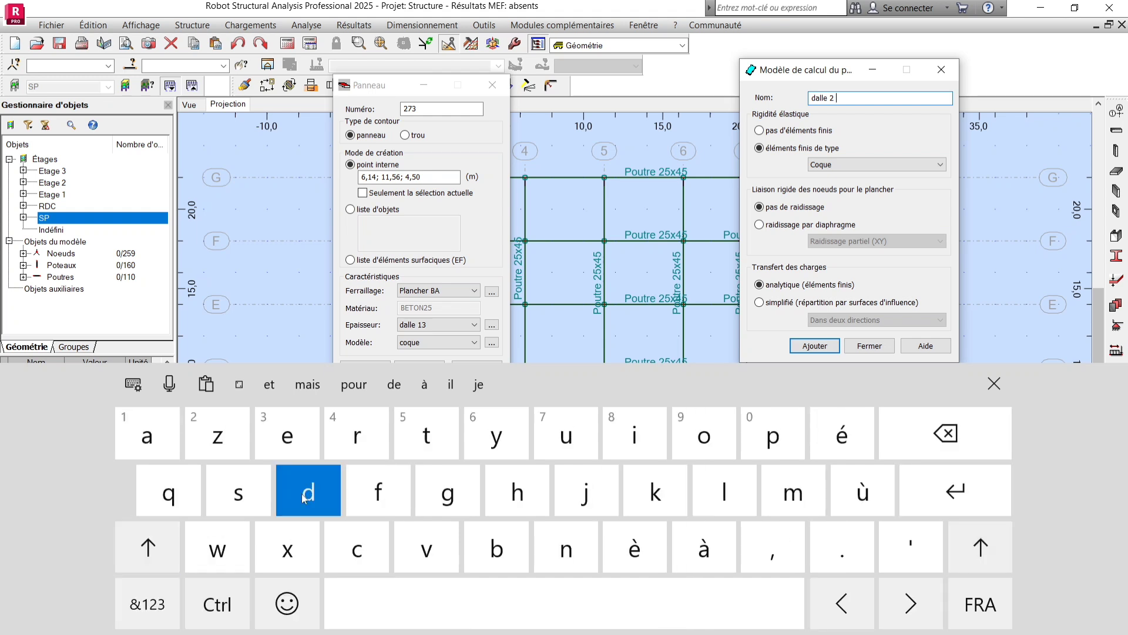
pyautogui.click(615, 440)
pyautogui.click(287, 438)
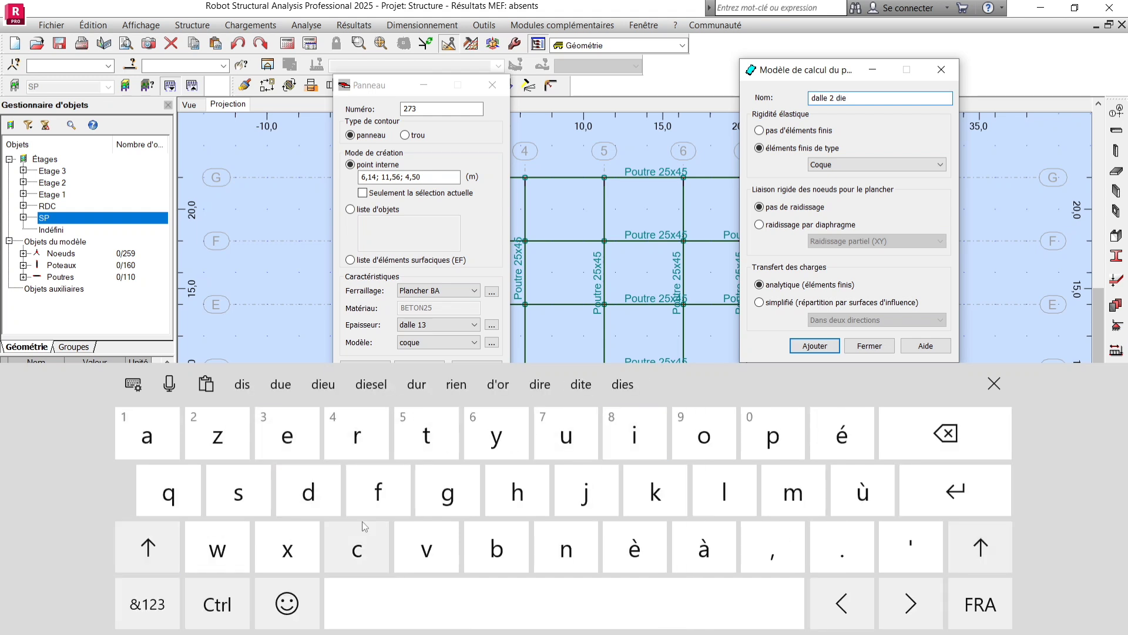
pyautogui.click(946, 433)
pyautogui.click(356, 435)
pyautogui.click(287, 435)
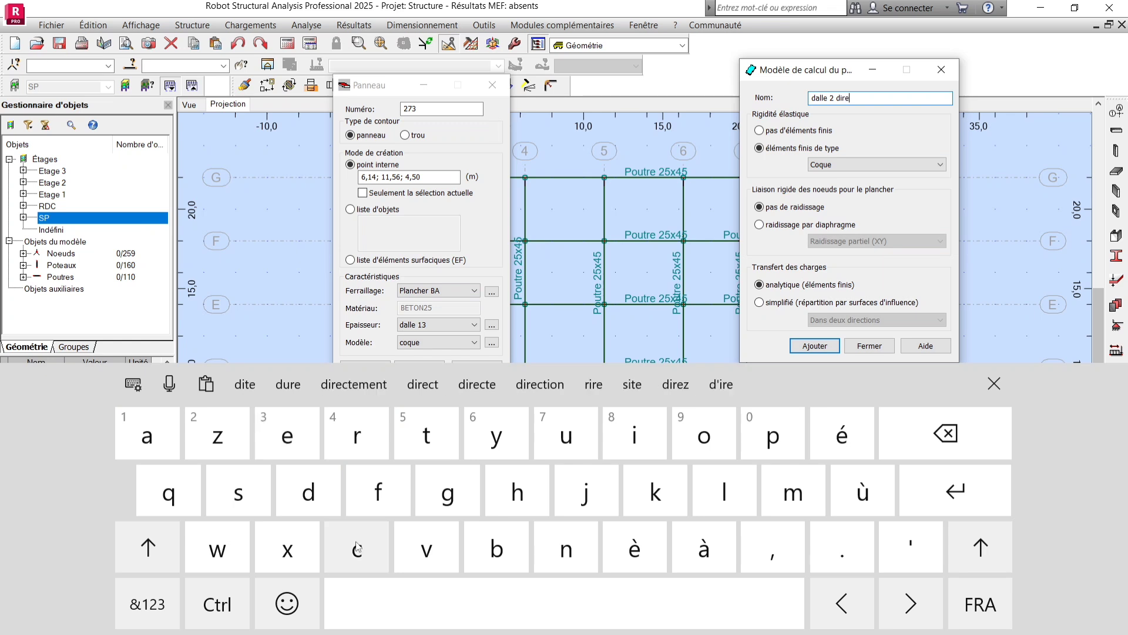
pyautogui.click(356, 547)
pyautogui.click(560, 383)
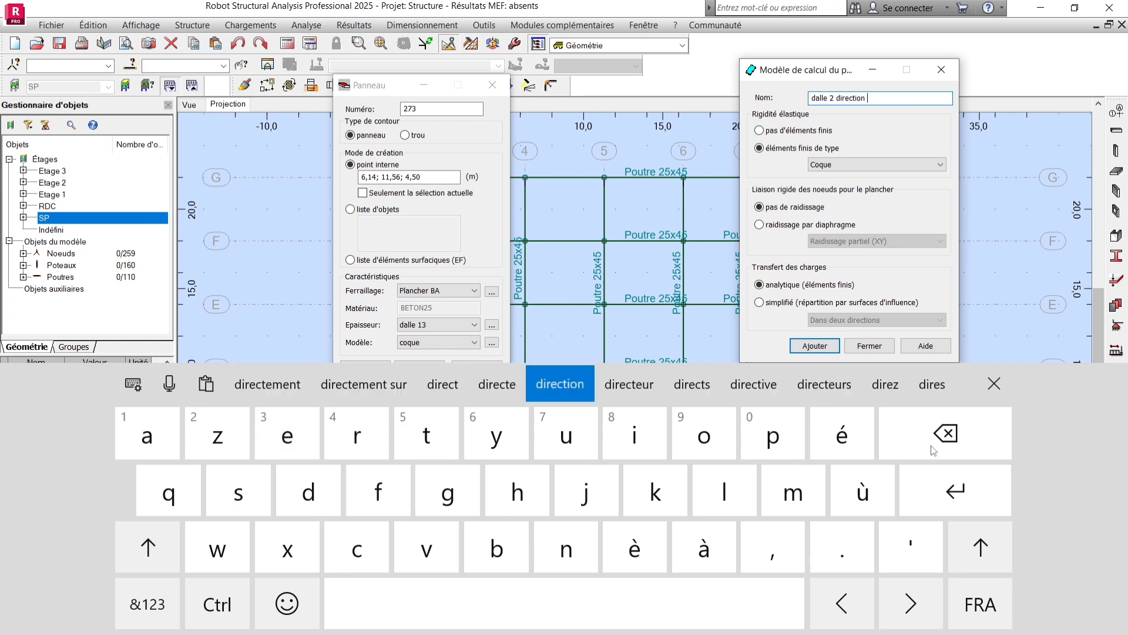
pyautogui.click(934, 450)
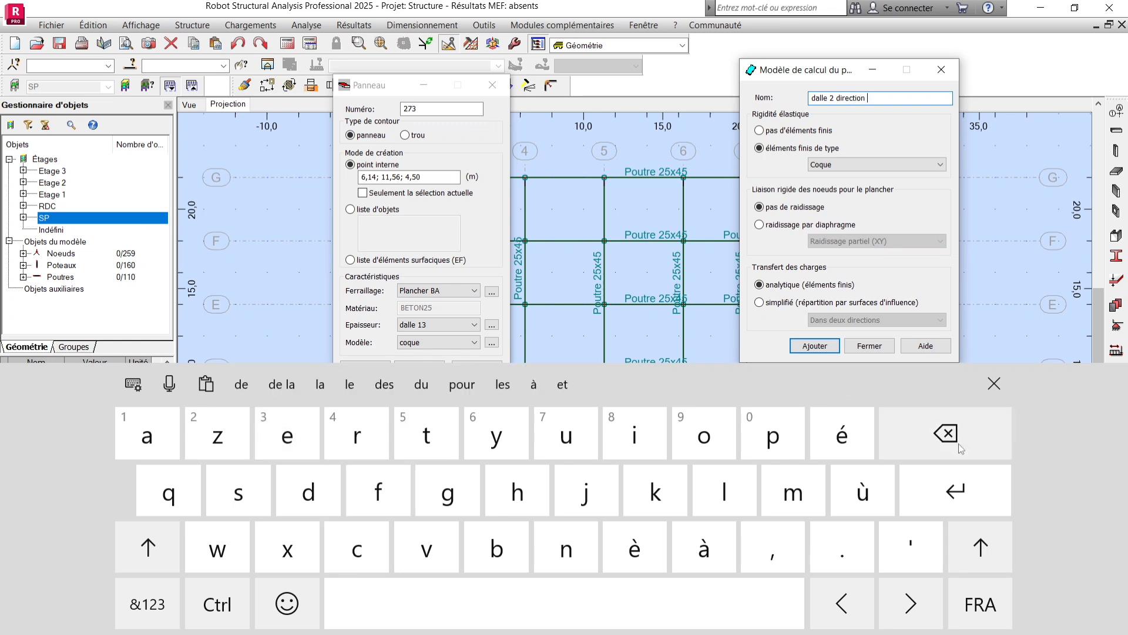
pyautogui.click(237, 497)
pyautogui.click(994, 384)
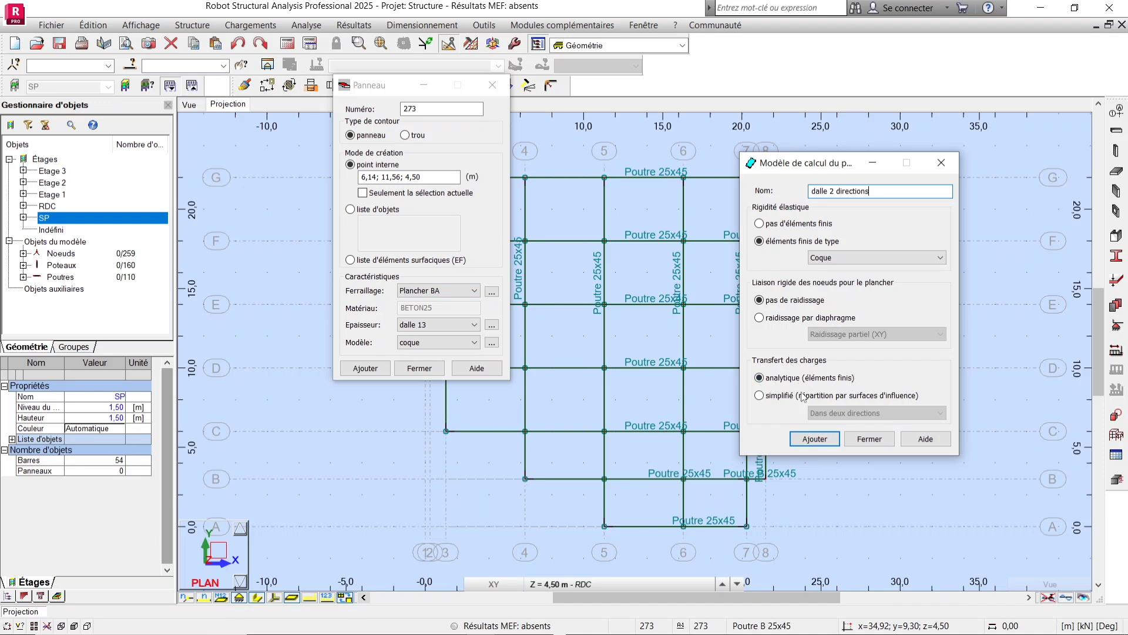
# Set the load transfer to simplified by influence surfaces in both directions and add the model.
pyautogui.click(759, 395)
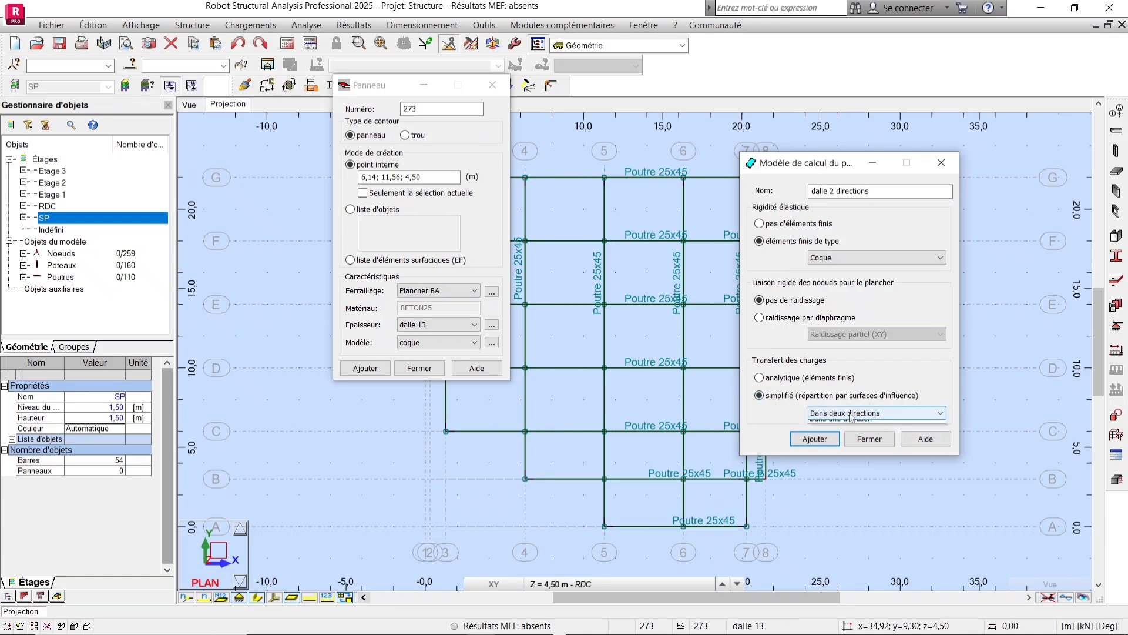
pyautogui.click(851, 414)
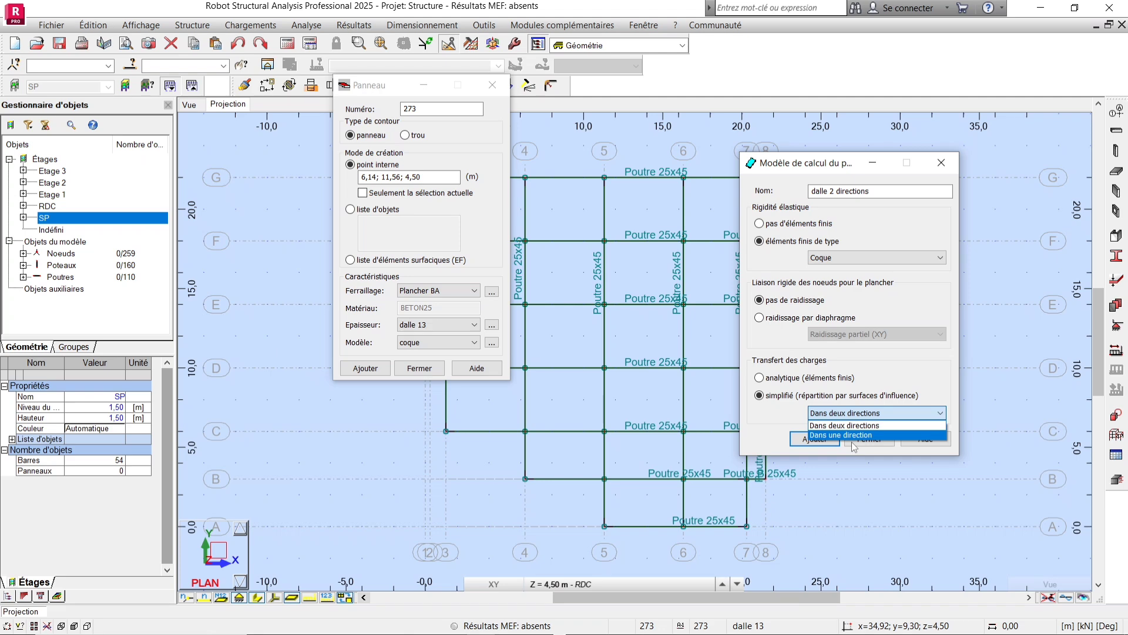
pyautogui.click(869, 413)
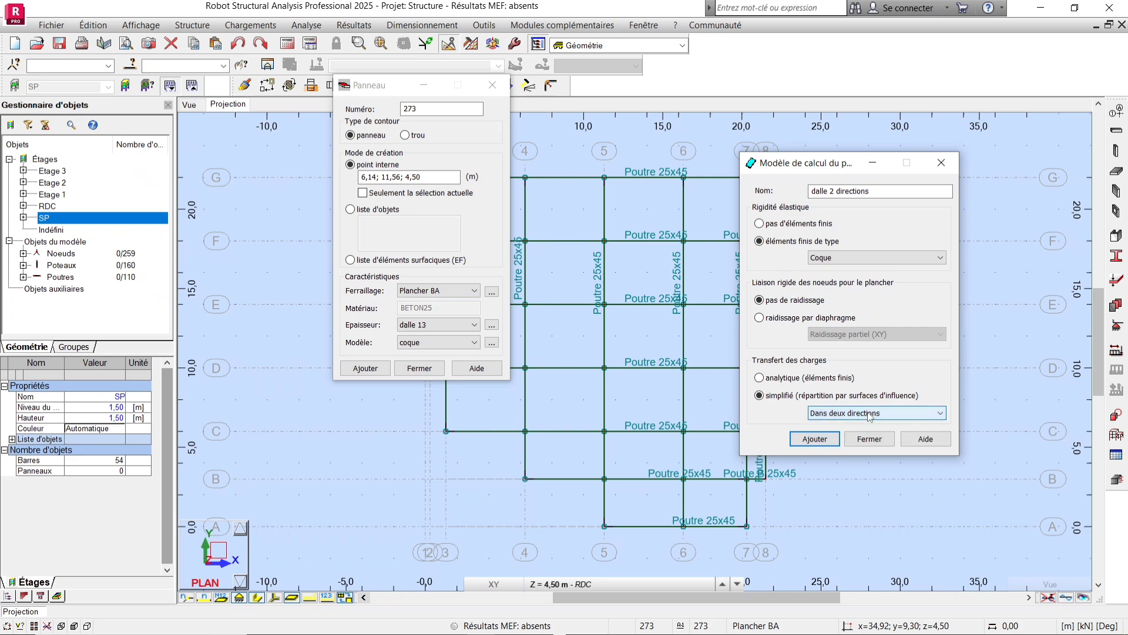
pyautogui.click(814, 440)
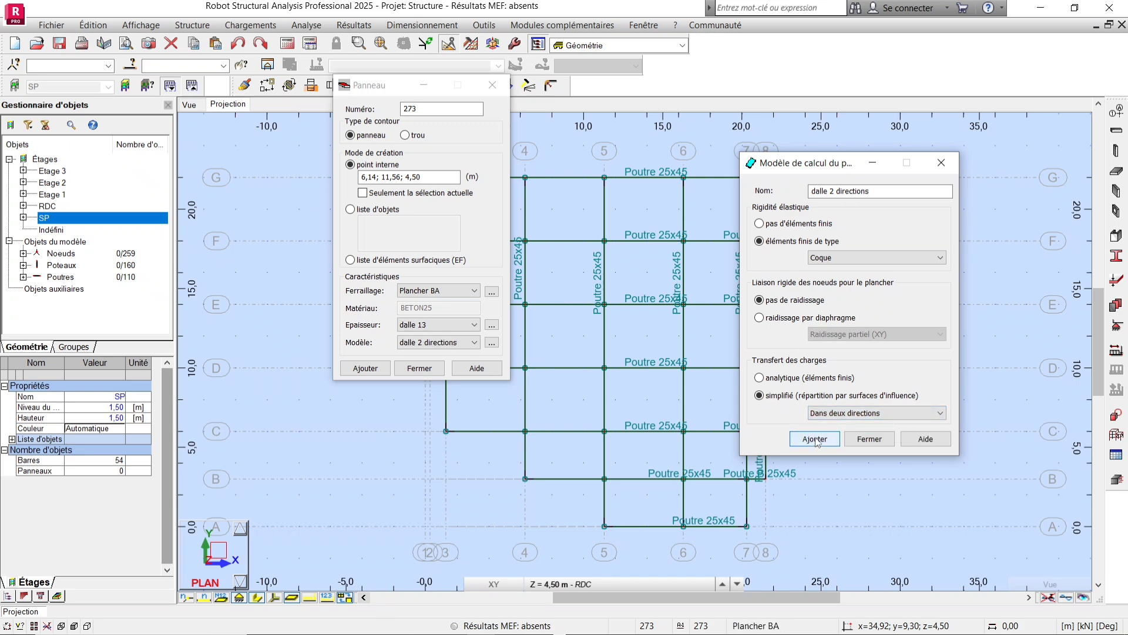
# Confirm the new panel calculation model and review the bay dimensions on the hand-drawn structural plan.
pyautogui.click(869, 439)
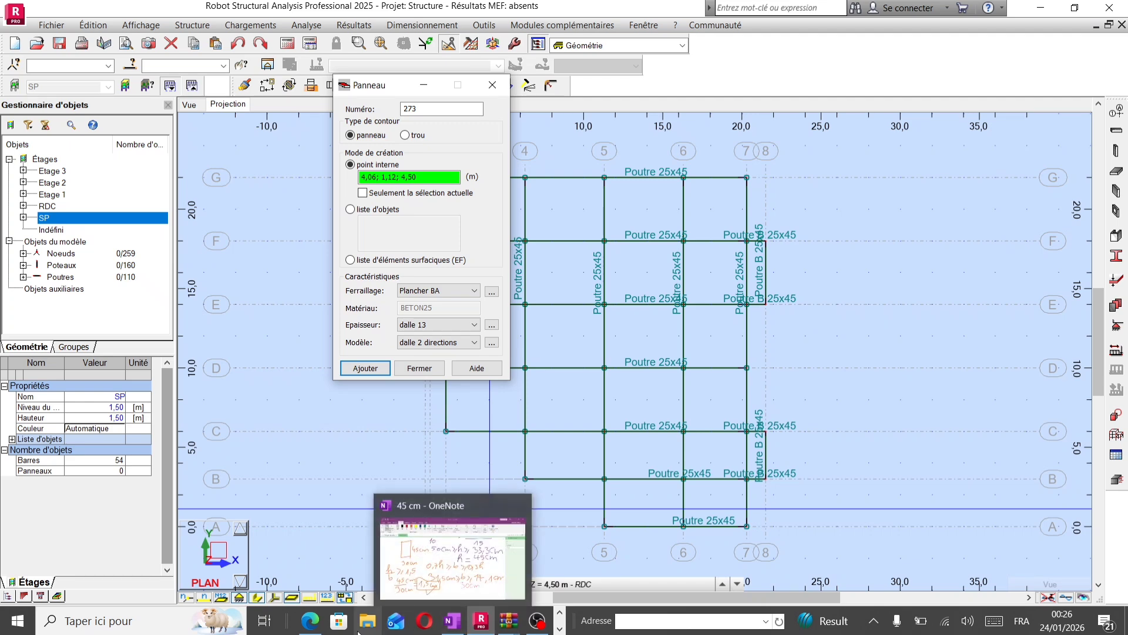
pyautogui.click(314, 631)
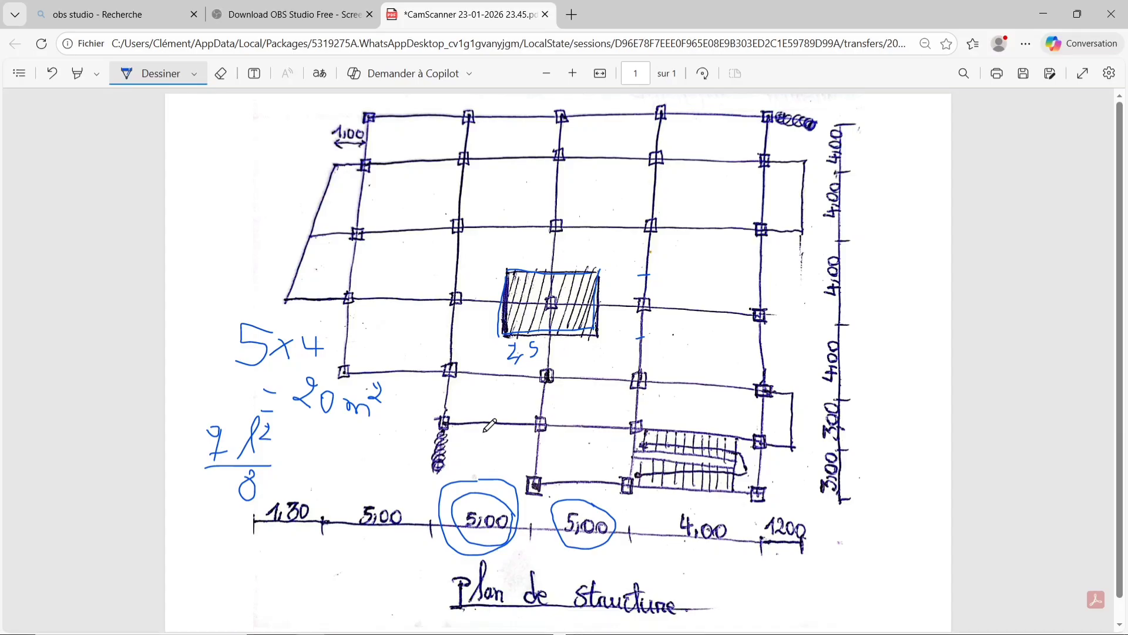
pyautogui.scroll(-1, 540, 399)
pyautogui.scroll(1, 540, 399)
pyautogui.moveTo(452, 627)
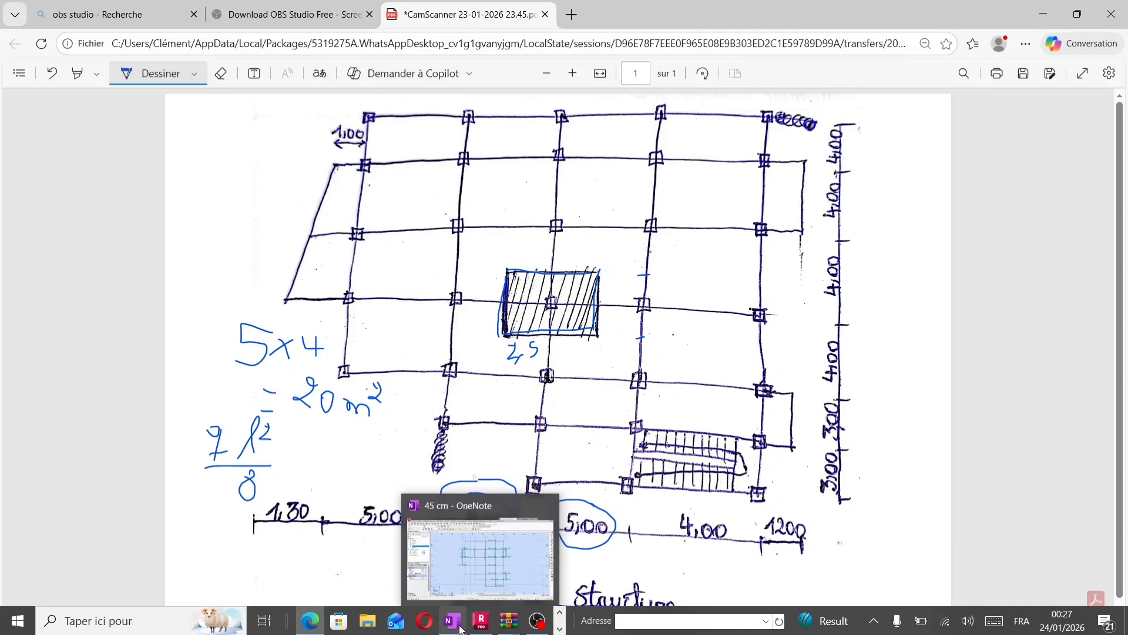
# Switch to OneNote, expand the notes to full screen and add a new page.
pyautogui.click(456, 581)
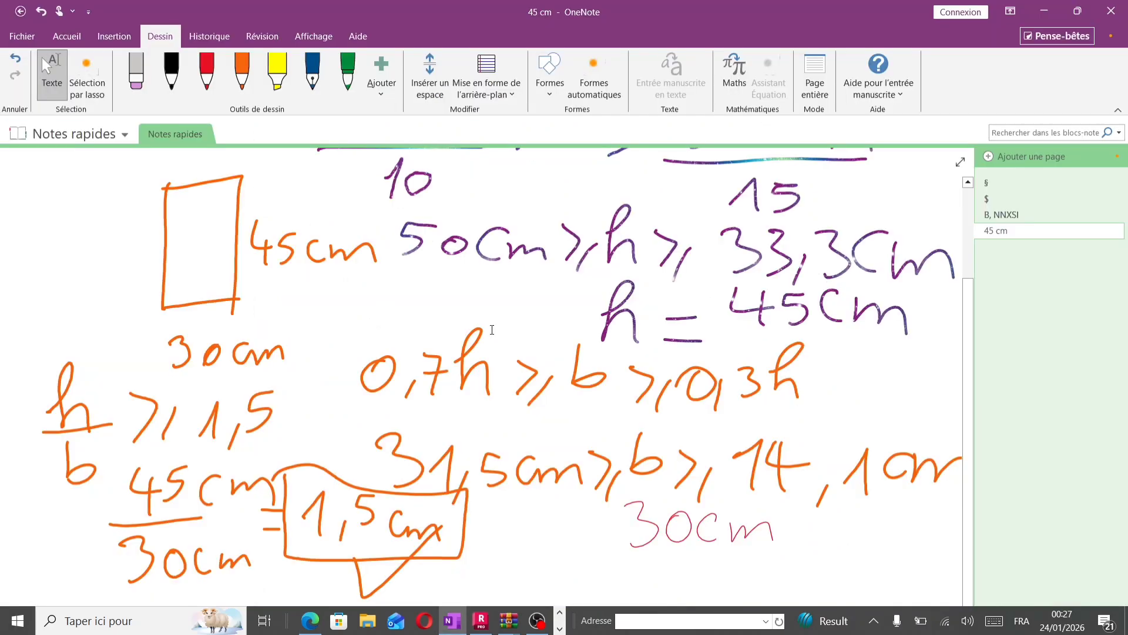
pyautogui.click(960, 163)
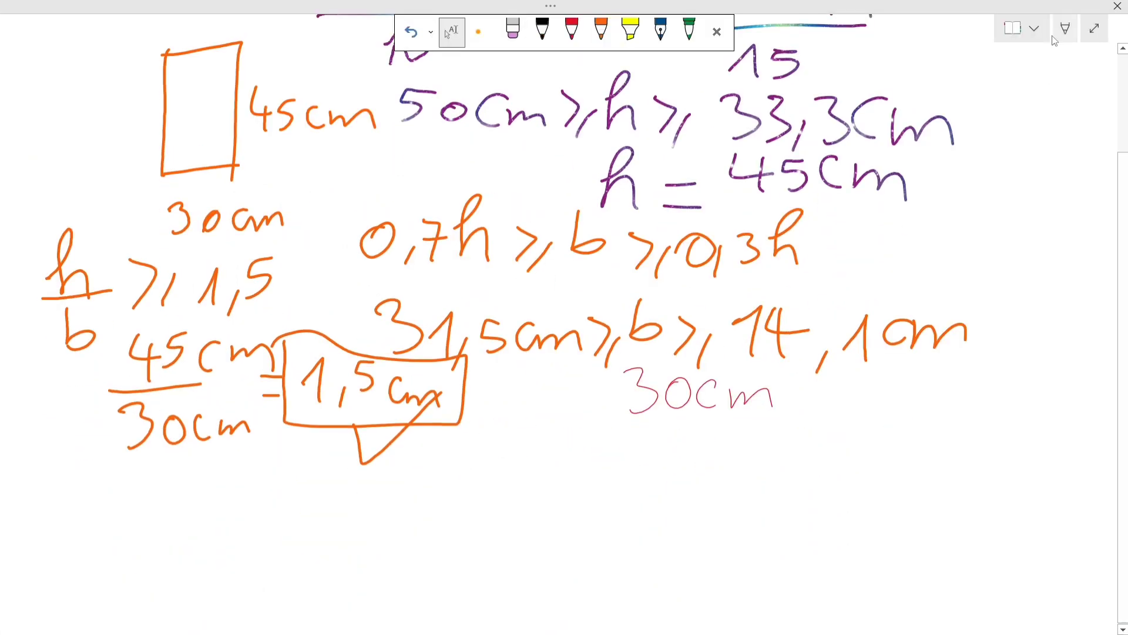
pyautogui.click(1033, 28)
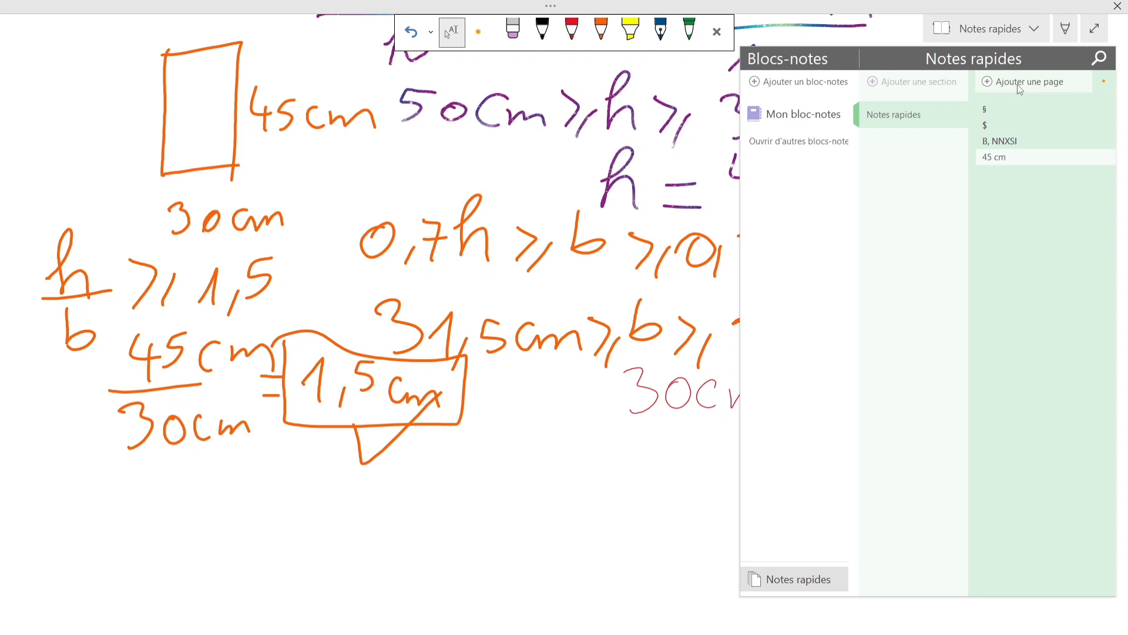
pyautogui.click(1019, 82)
pyautogui.click(572, 30)
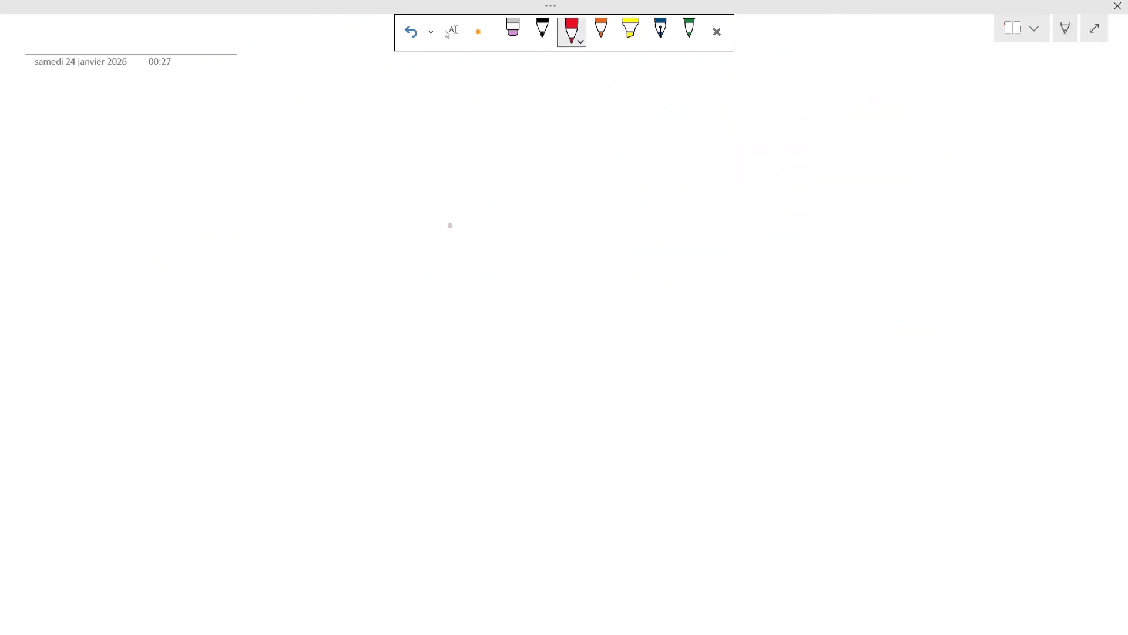
pyautogui.moveTo(383, 159); pyautogui.dragTo(445, 182)
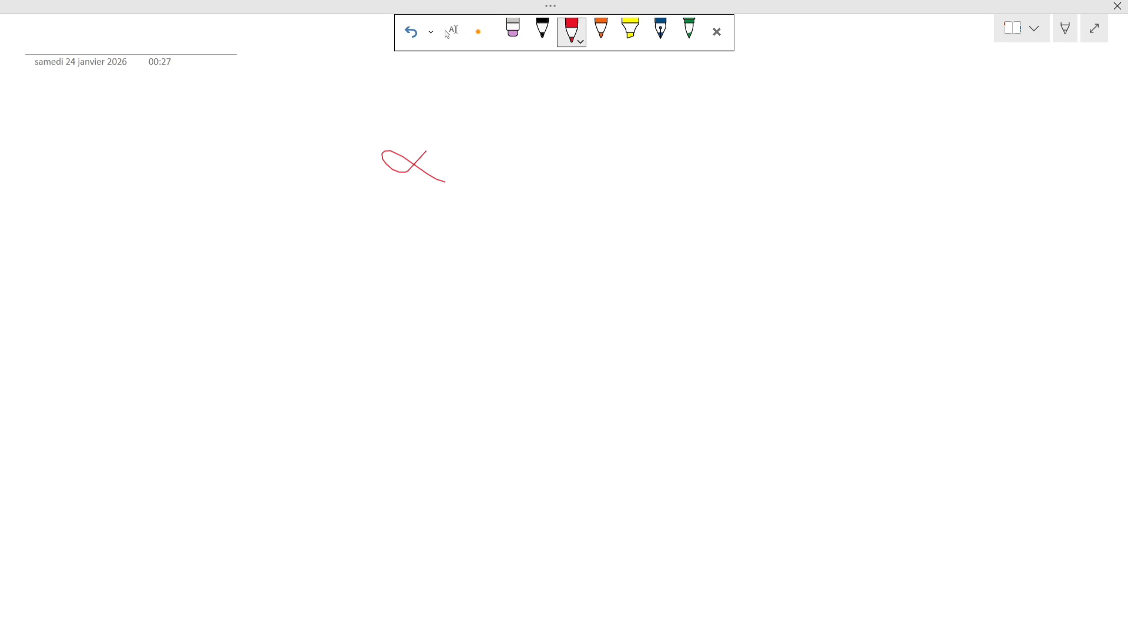
pyautogui.moveTo(555, 152); pyautogui.dragTo(563, 157)
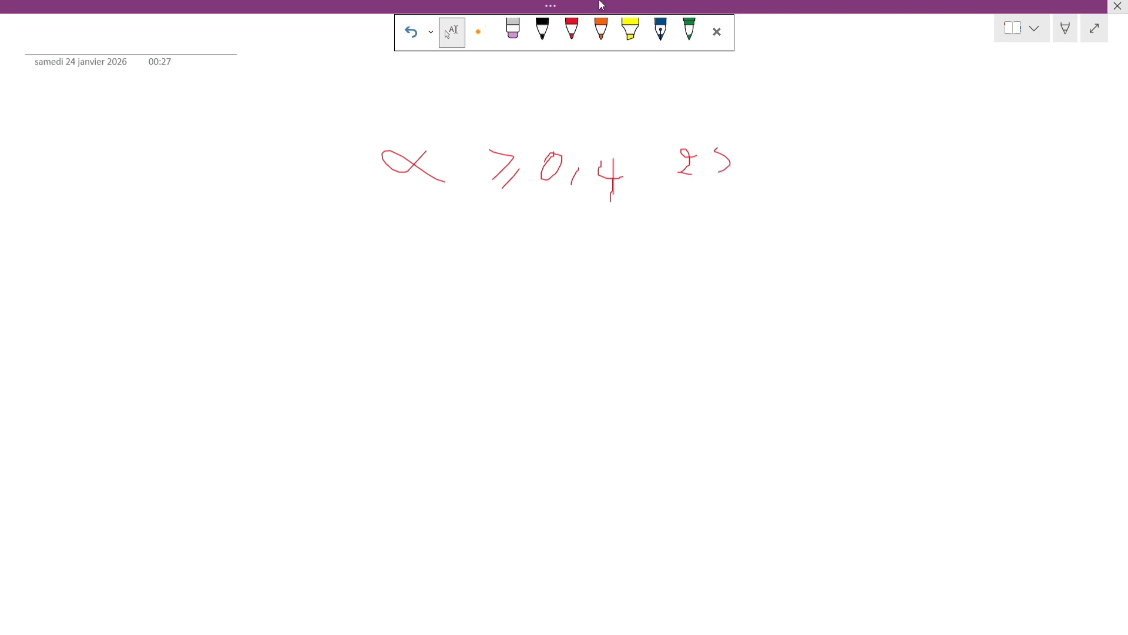
pyautogui.click(600, 29)
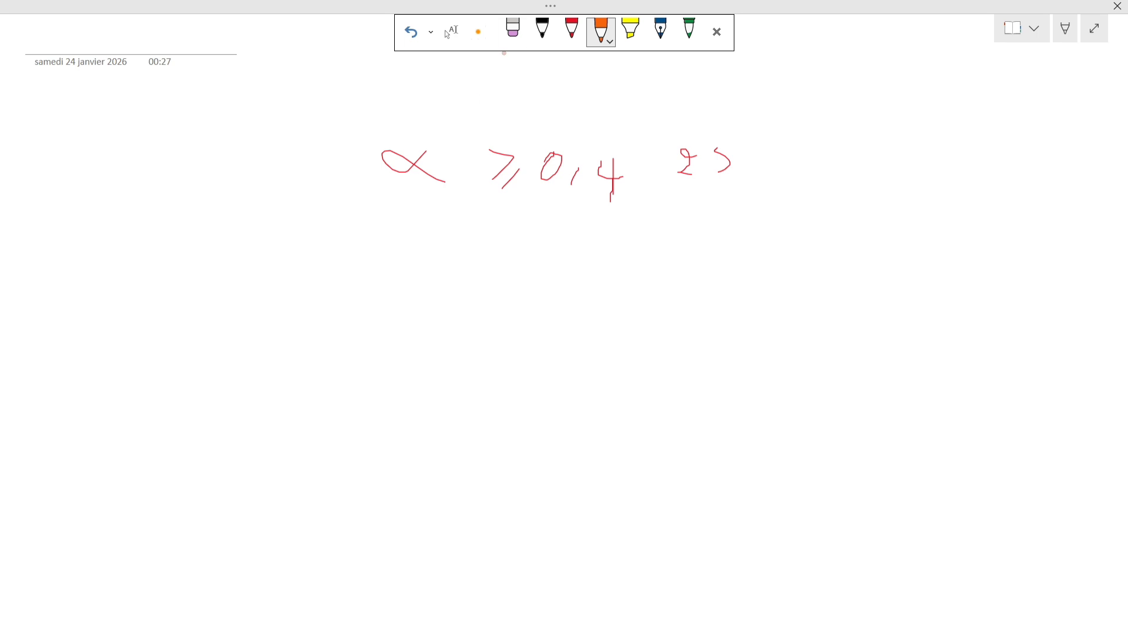
pyautogui.click(513, 29)
pyautogui.moveTo(376, 188)
pyautogui.mouseDown()
pyautogui.moveTo(451, 167)
pyautogui.moveTo(669, 183)
pyautogui.mouseUp()
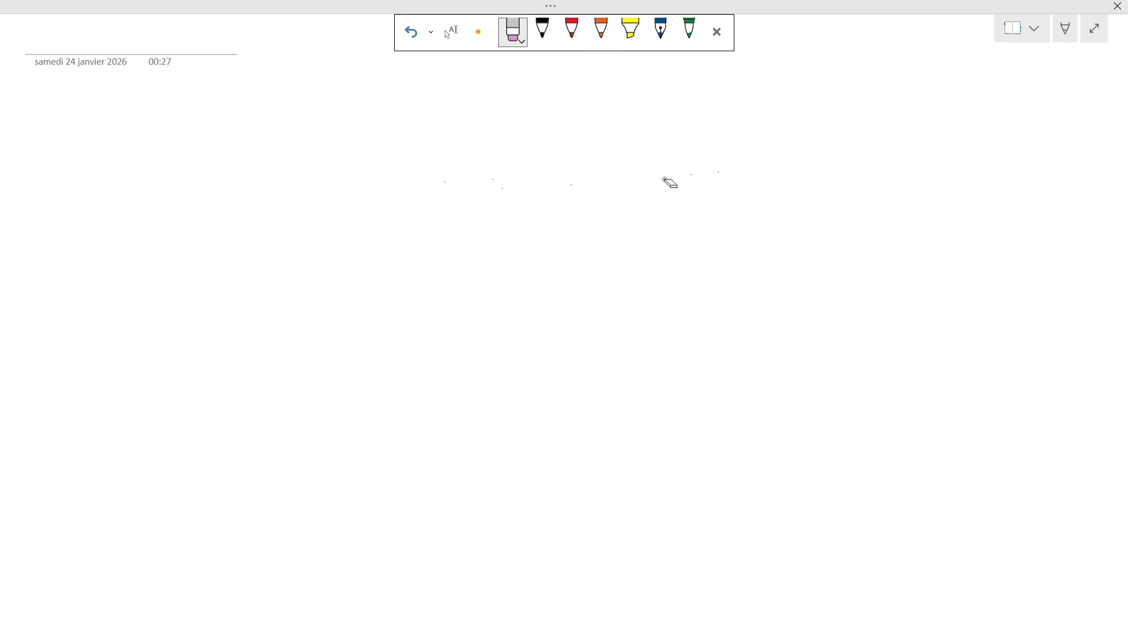
# Handwrite in orange the criterion α ≥ 0,4 gives 2d on the new page.
pyautogui.click(601, 31)
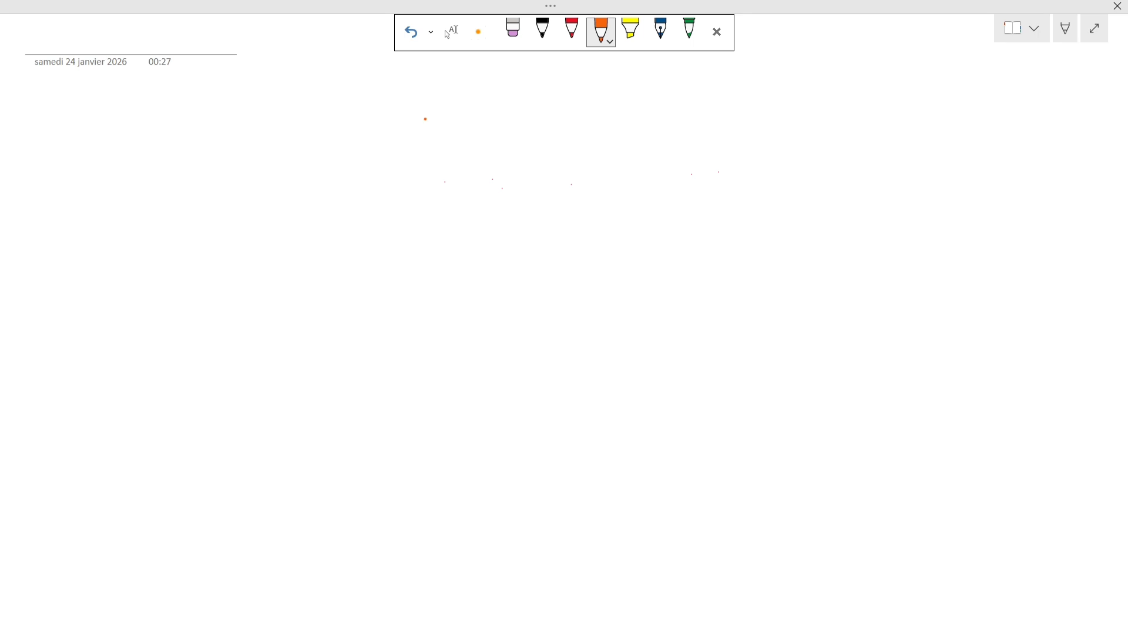
pyautogui.moveTo(425, 120)
pyautogui.mouseDown()
pyautogui.moveTo(450, 147)
pyautogui.moveTo(480, 120)
pyautogui.moveTo(497, 155)
pyautogui.mouseUp()
pyautogui.moveTo(551, 125)
pyautogui.mouseDown()
pyautogui.moveTo(570, 154)
pyautogui.moveTo(628, 141)
pyautogui.moveTo(614, 164)
pyautogui.mouseUp()
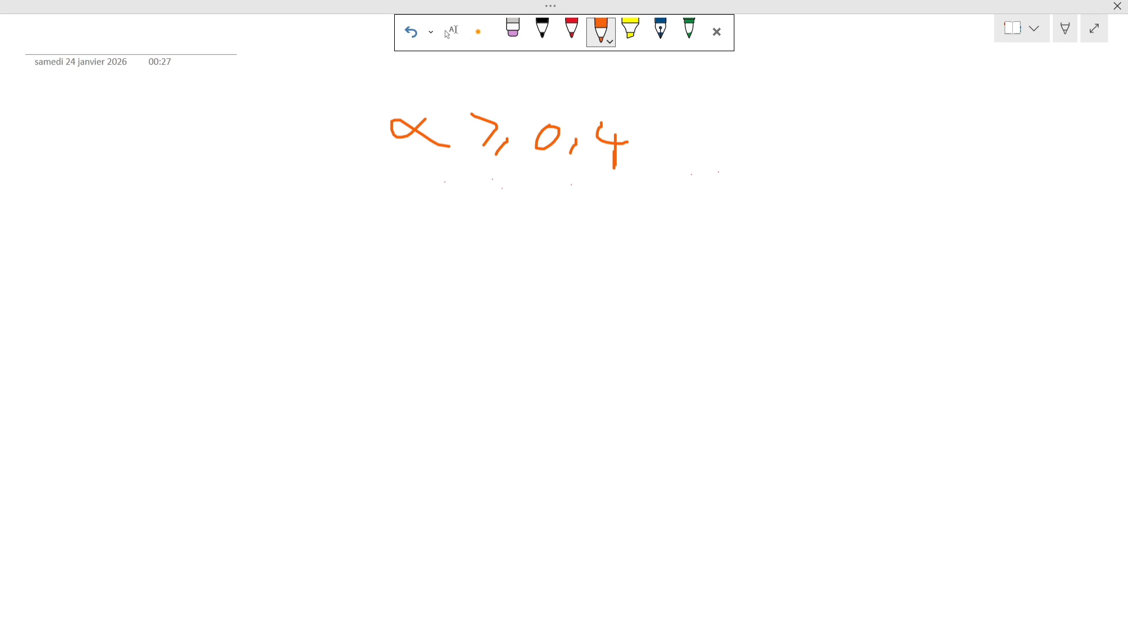
pyautogui.moveTo(540, 187)
pyautogui.mouseDown()
pyautogui.moveTo(537, 216)
pyautogui.moveTo(555, 222)
pyautogui.moveTo(595, 196)
pyautogui.moveTo(613, 209)
pyautogui.mouseUp()
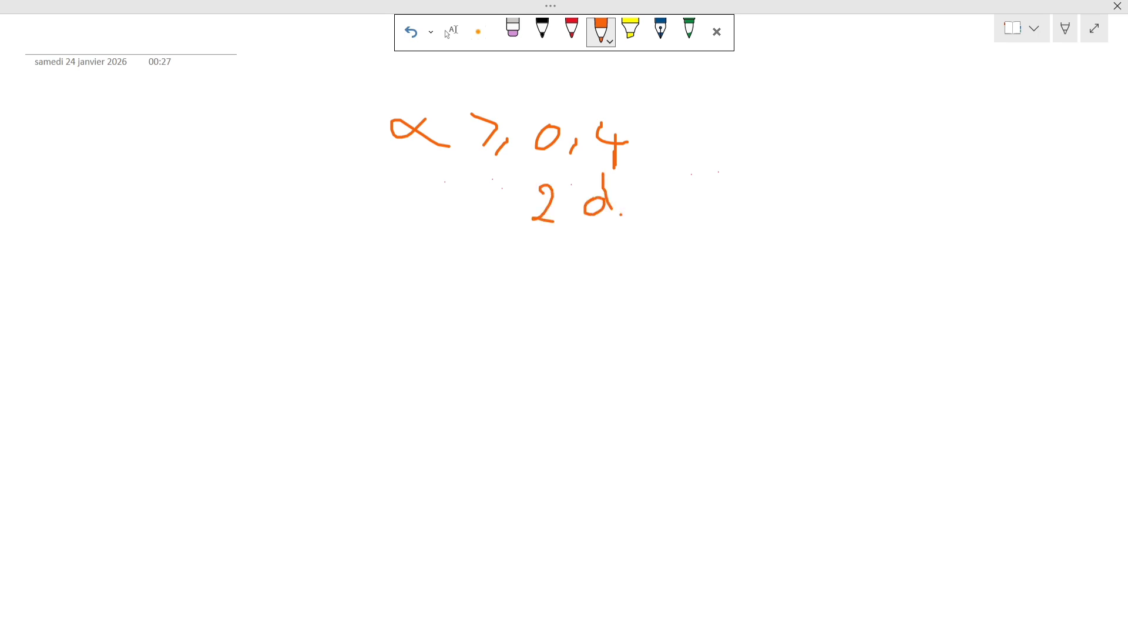
# Handwrite below it the criterion α ≤ 0,4 gives 1d.
pyautogui.click(452, 31)
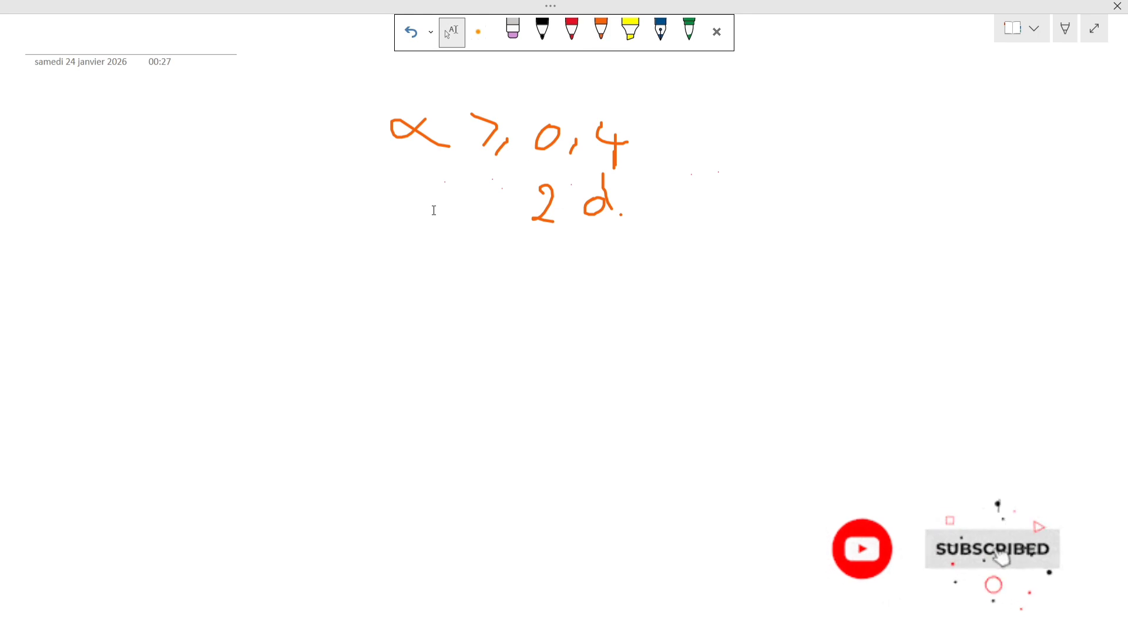
pyautogui.moveTo(458, 281)
pyautogui.mouseDown()
pyautogui.moveTo(400, 275)
pyautogui.moveTo(416, 268)
pyautogui.moveTo(429, 281)
pyautogui.mouseUp()
pyautogui.click(608, 39)
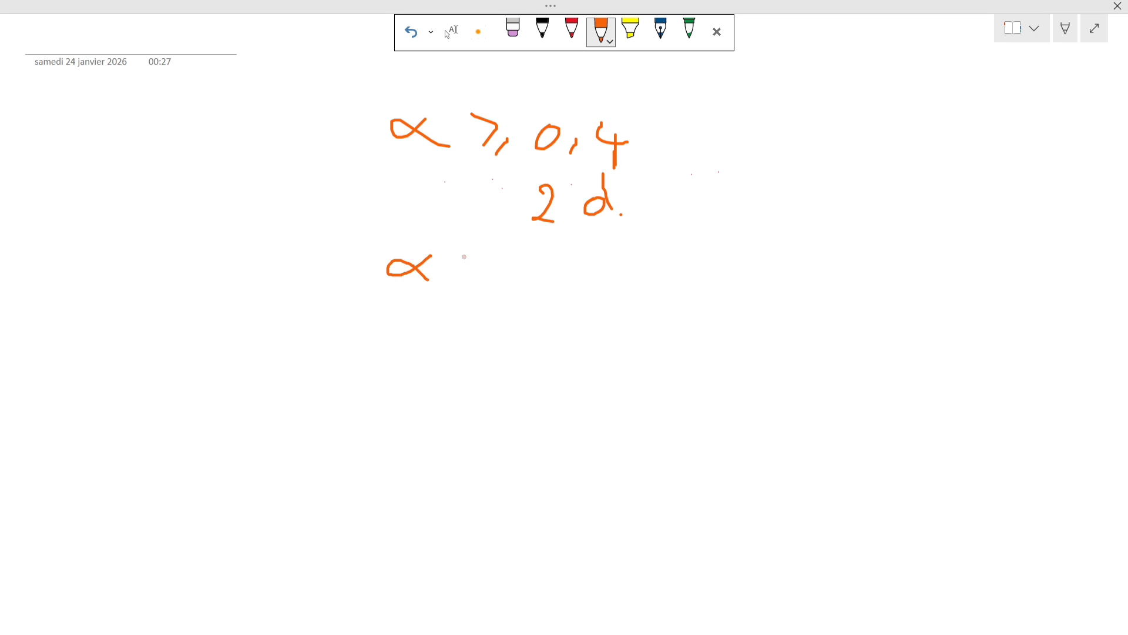
pyautogui.moveTo(468, 247)
pyautogui.mouseDown()
pyautogui.moveTo(452, 268)
pyautogui.moveTo(481, 272)
pyautogui.moveTo(468, 287)
pyautogui.moveTo(505, 284)
pyautogui.moveTo(527, 266)
pyautogui.moveTo(509, 261)
pyautogui.moveTo(531, 285)
pyautogui.moveTo(571, 278)
pyautogui.moveTo(561, 292)
pyautogui.mouseUp()
pyautogui.moveTo(492, 335)
pyautogui.mouseDown()
pyautogui.moveTo(514, 326)
pyautogui.moveTo(513, 343)
pyautogui.moveTo(532, 340)
pyautogui.moveTo(529, 329)
pyautogui.moveTo(541, 341)
pyautogui.mouseUp()
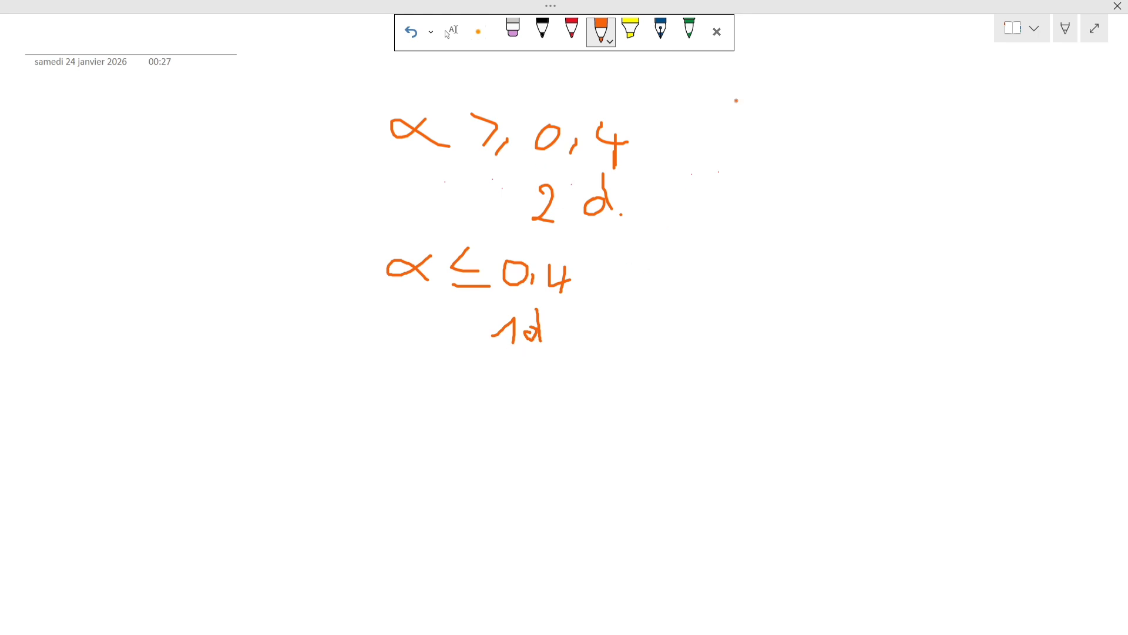
# Write the ratio definition α = Lx/Ly beside the criteria and leave full-screen view.
pyautogui.moveTo(737, 100)
pyautogui.mouseDown()
pyautogui.moveTo(695, 119)
pyautogui.moveTo(733, 129)
pyautogui.moveTo(770, 113)
pyautogui.moveTo(776, 136)
pyautogui.mouseUp()
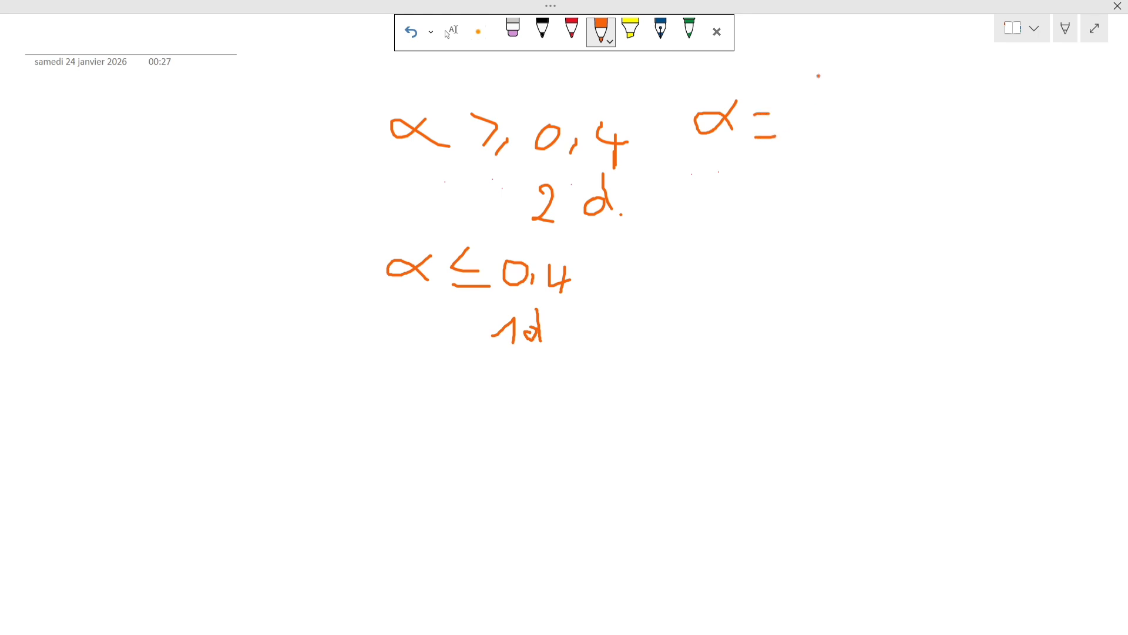
pyautogui.moveTo(819, 75)
pyautogui.mouseDown()
pyautogui.moveTo(813, 109)
pyautogui.moveTo(829, 127)
pyautogui.moveTo(849, 117)
pyautogui.moveTo(855, 127)
pyautogui.moveTo(829, 176)
pyautogui.moveTo(846, 154)
pyautogui.moveTo(839, 187)
pyautogui.moveTo(856, 166)
pyautogui.mouseUp()
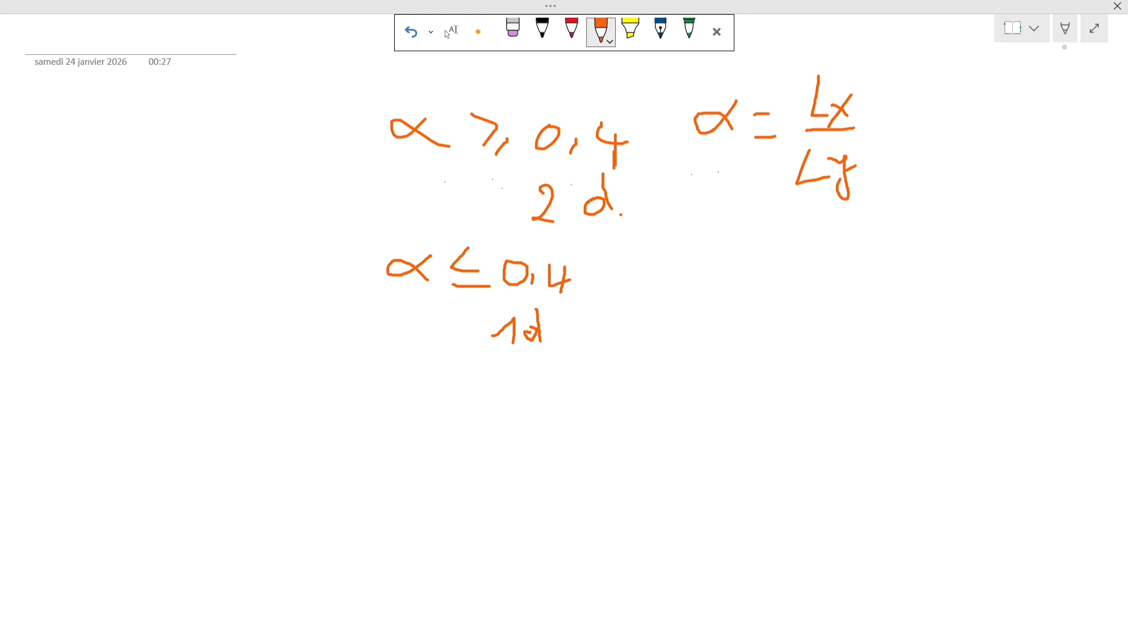
pyautogui.click(1094, 29)
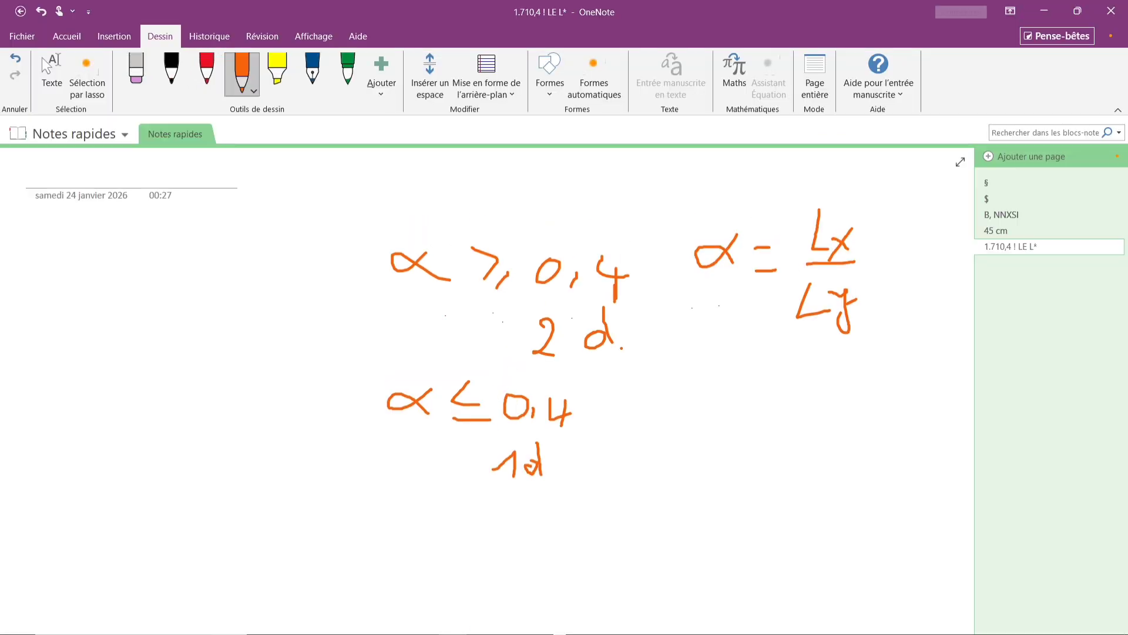
# Check the plan's panel spans and write α = 4m/5m, α = 0,8 under the ratio definition.
pyautogui.moveTo(482, 623)
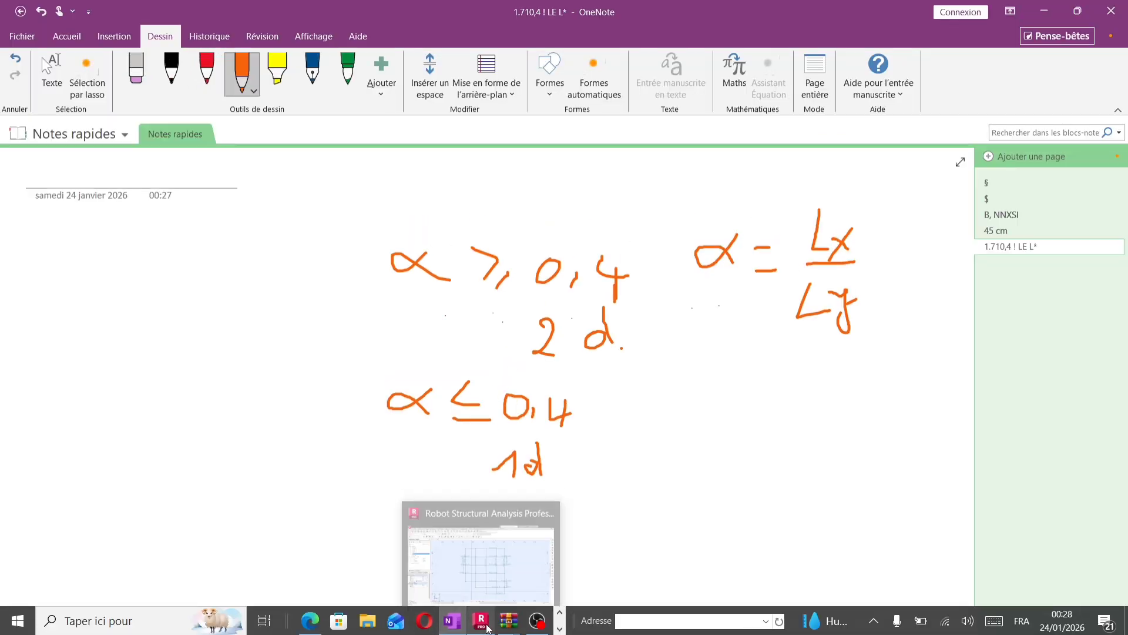
pyautogui.click(321, 621)
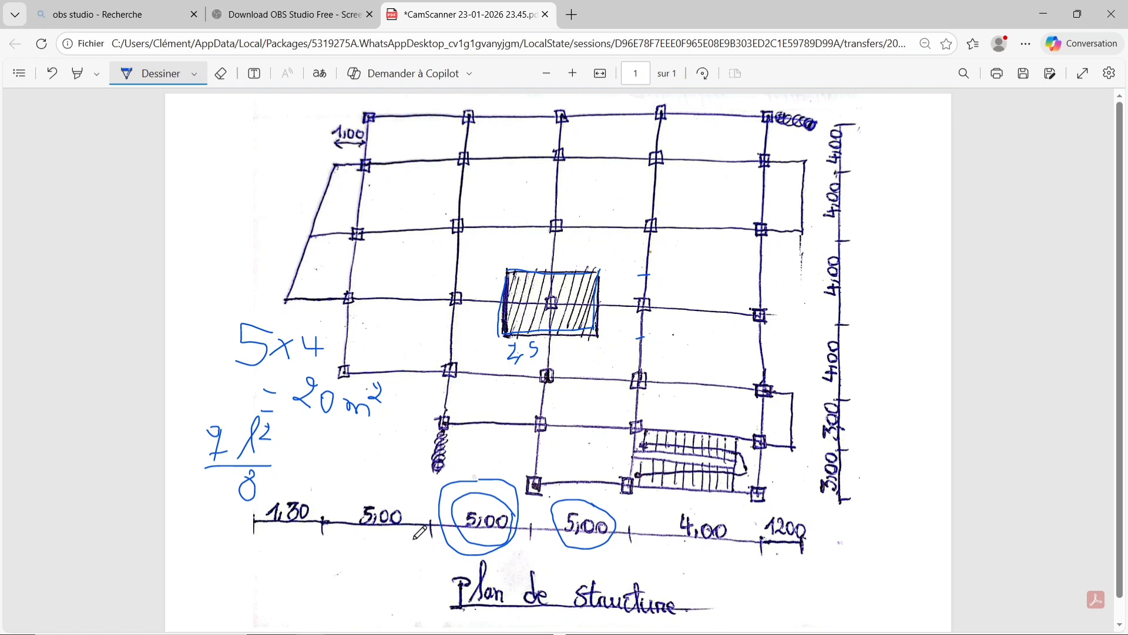
pyautogui.moveTo(432, 632)
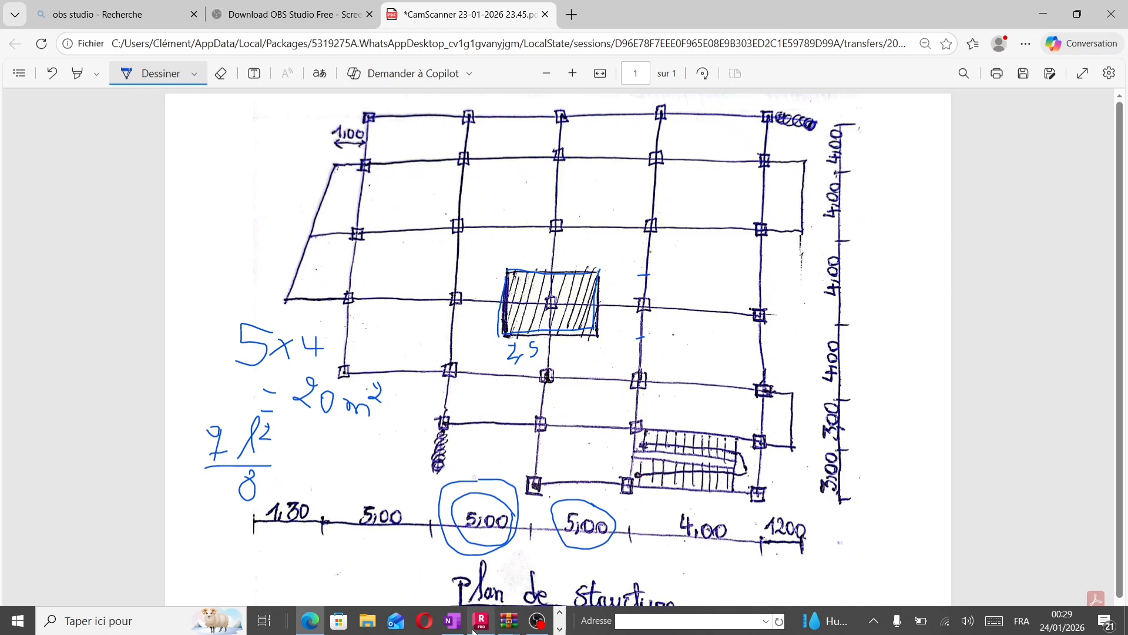
pyautogui.click(458, 583)
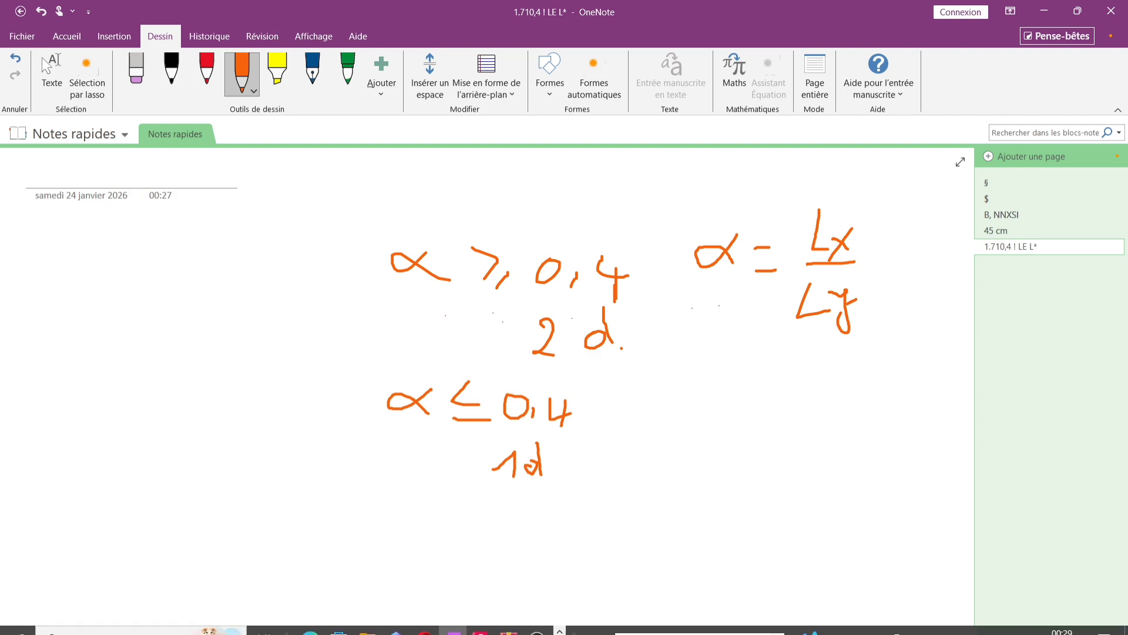
pyautogui.moveTo(485, 611)
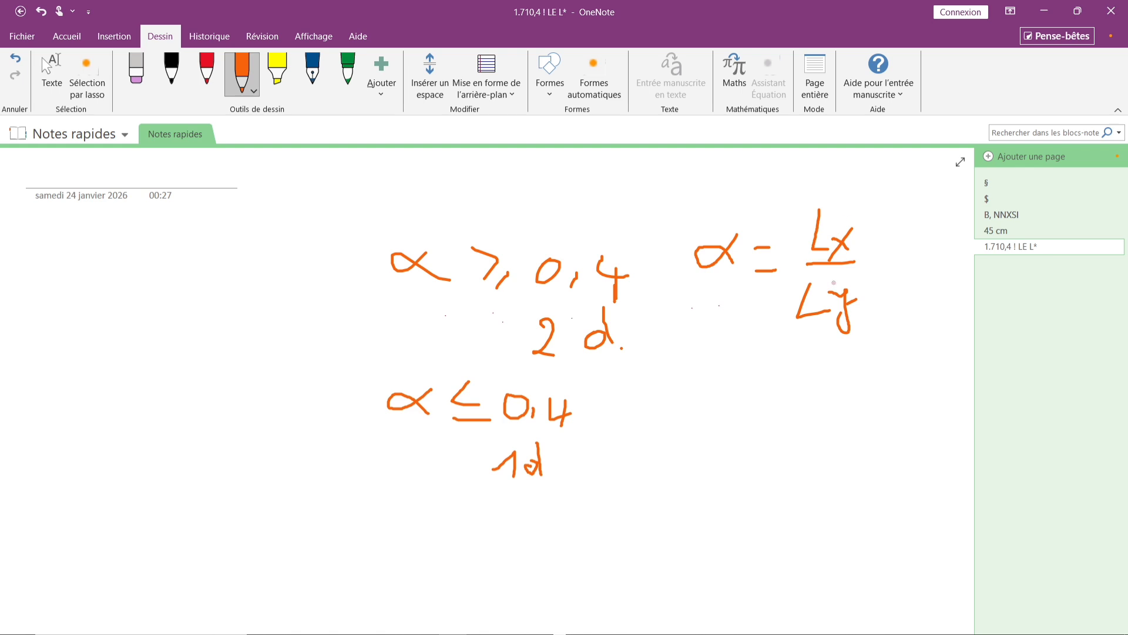
pyautogui.moveTo(729, 362)
pyautogui.mouseDown()
pyautogui.moveTo(696, 379)
pyautogui.moveTo(723, 382)
pyautogui.moveTo(748, 363)
pyautogui.moveTo(756, 376)
pyautogui.mouseUp()
pyautogui.moveTo(813, 342)
pyautogui.mouseDown()
pyautogui.moveTo(839, 360)
pyautogui.moveTo(830, 380)
pyautogui.moveTo(874, 365)
pyautogui.moveTo(855, 387)
pyautogui.moveTo(876, 389)
pyautogui.moveTo(826, 409)
pyautogui.moveTo(822, 422)
pyautogui.moveTo(875, 422)
pyautogui.moveTo(885, 405)
pyautogui.moveTo(898, 423)
pyautogui.mouseUp()
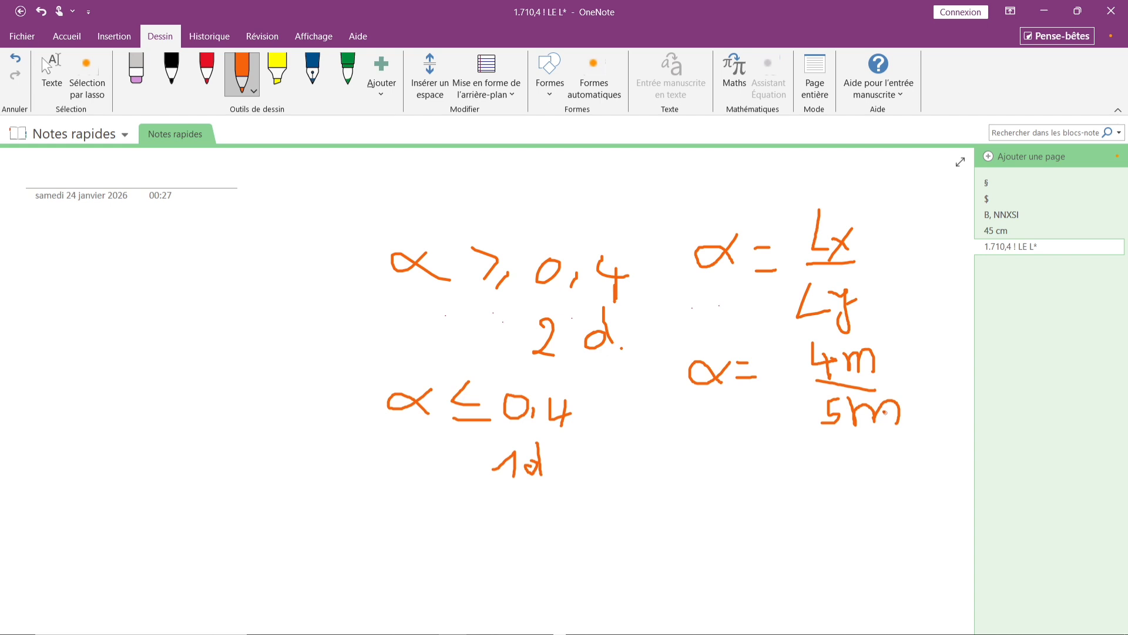
pyautogui.moveTo(725, 437)
pyautogui.mouseDown()
pyautogui.moveTo(706, 446)
pyautogui.moveTo(794, 442)
pyautogui.moveTo(795, 463)
pyautogui.moveTo(820, 467)
pyautogui.moveTo(829, 436)
pyautogui.moveTo(853, 477)
pyautogui.moveTo(888, 473)
pyautogui.moveTo(878, 444)
pyautogui.mouseUp()
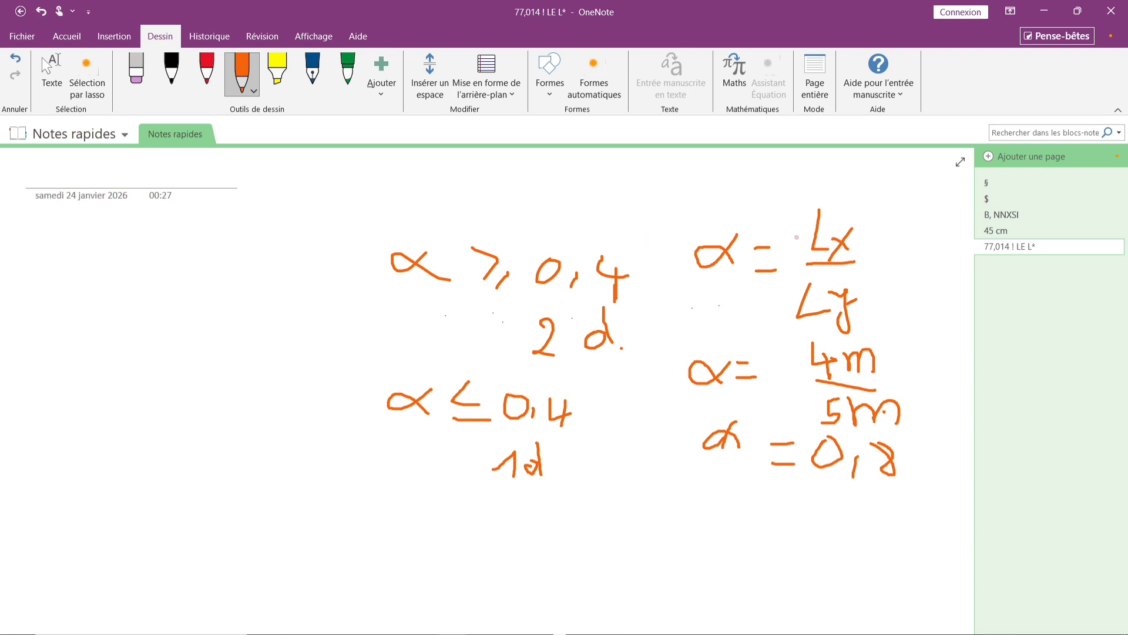
# Circle the α ≥ 0,4 two-direction criterion and switch back to Robot.
pyautogui.moveTo(530, 238)
pyautogui.mouseDown()
pyautogui.moveTo(375, 223)
pyautogui.moveTo(477, 364)
pyautogui.moveTo(621, 344)
pyautogui.moveTo(573, 240)
pyautogui.moveTo(488, 235)
pyautogui.mouseUp()
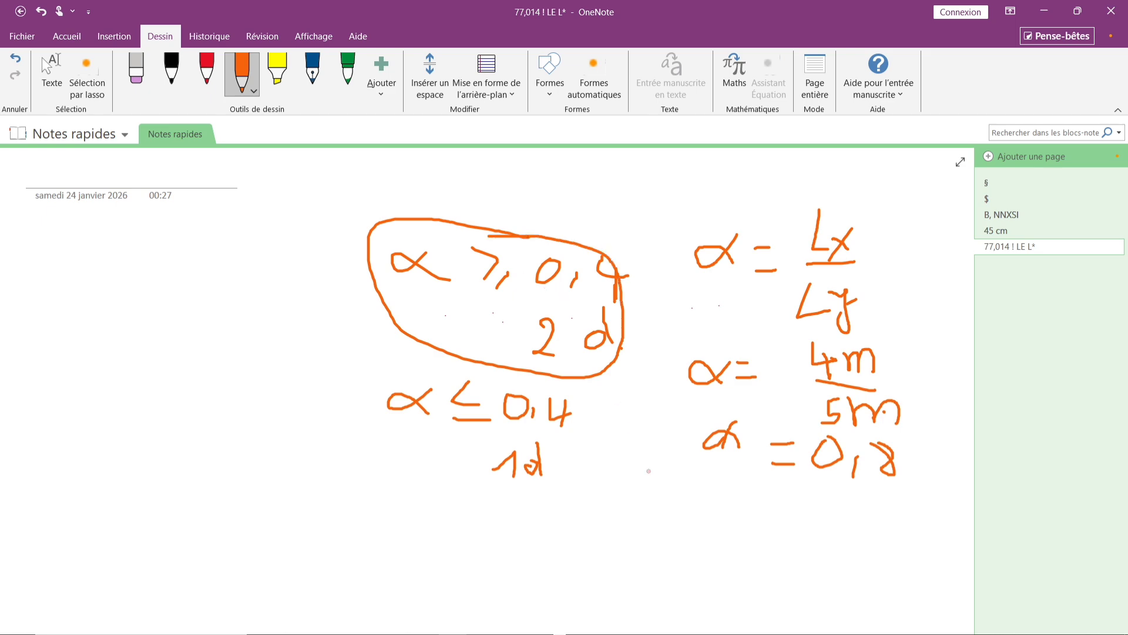
pyautogui.moveTo(525, 629)
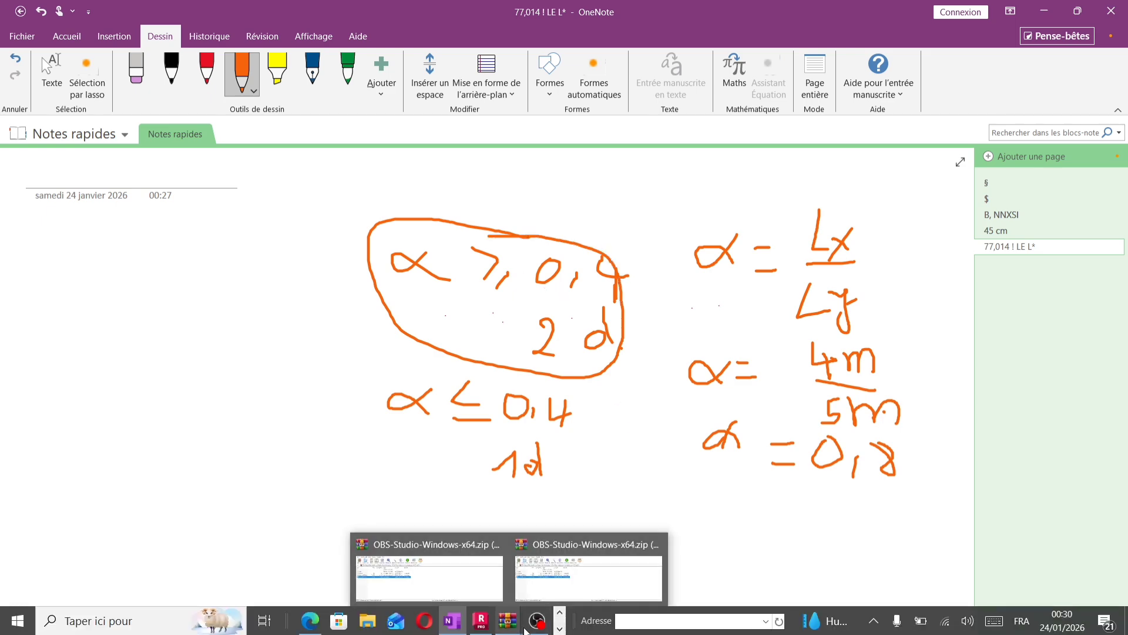
pyautogui.click(481, 621)
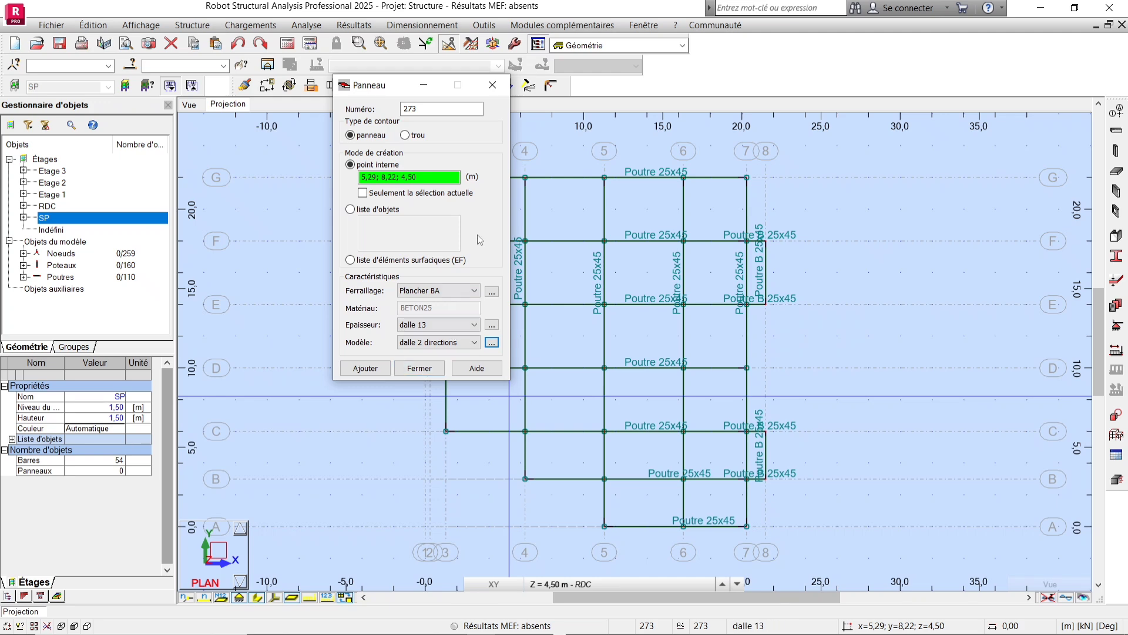
# Try to create a panel by picking an internal point in the floor grid, then close the Panel dialog.
pyautogui.scroll(-3, 682, 251)
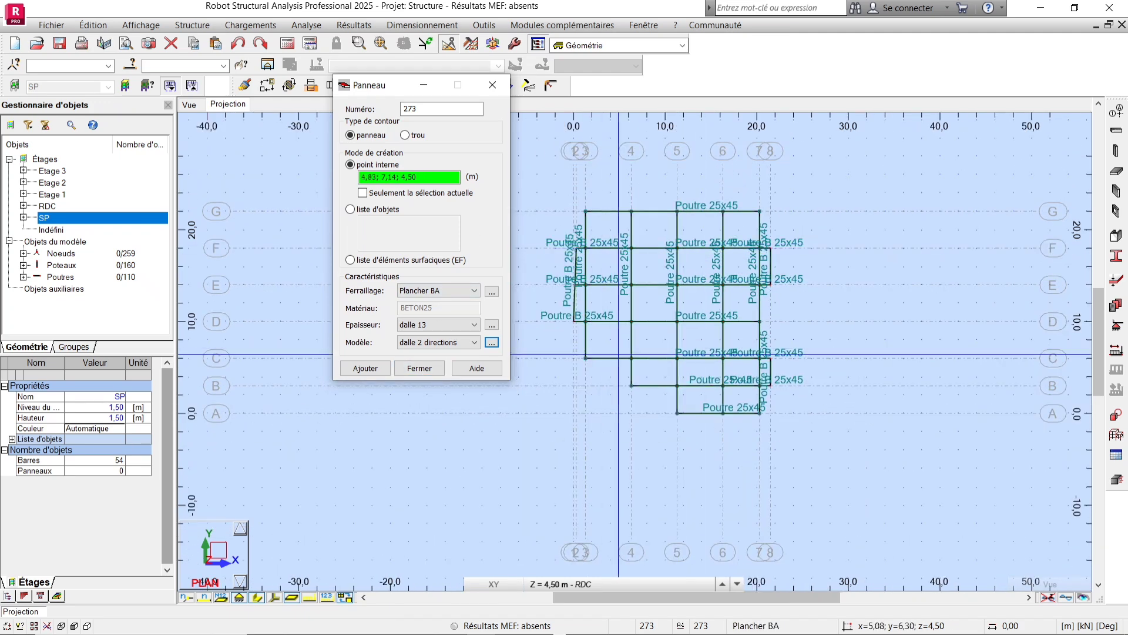
pyautogui.scroll(3, 683, 251)
pyautogui.click(820, 447)
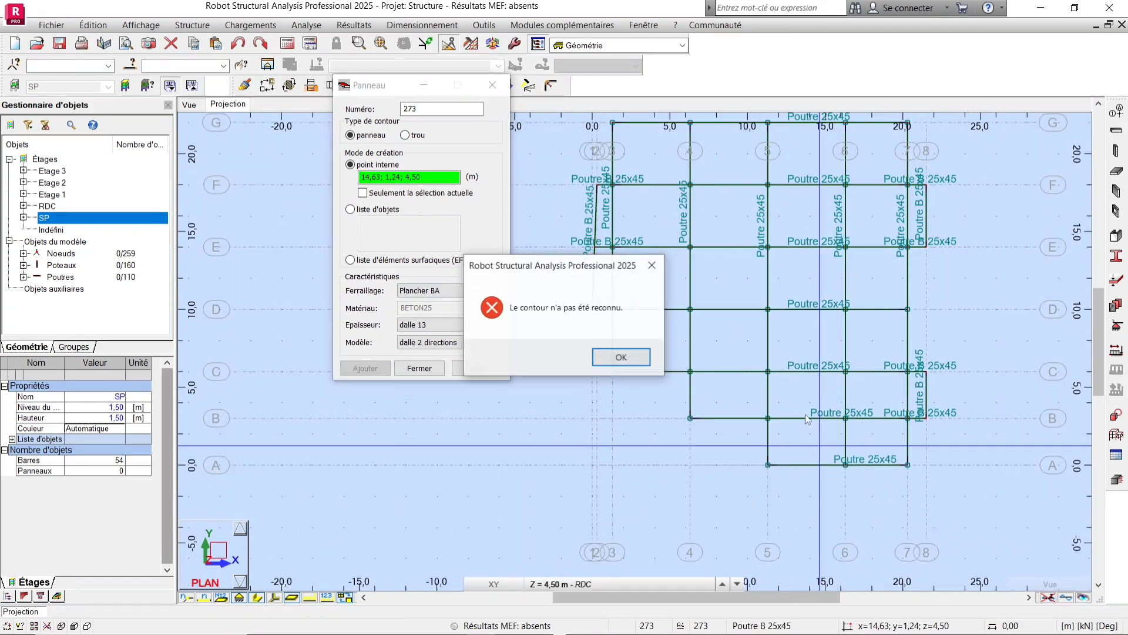
pyautogui.click(631, 356)
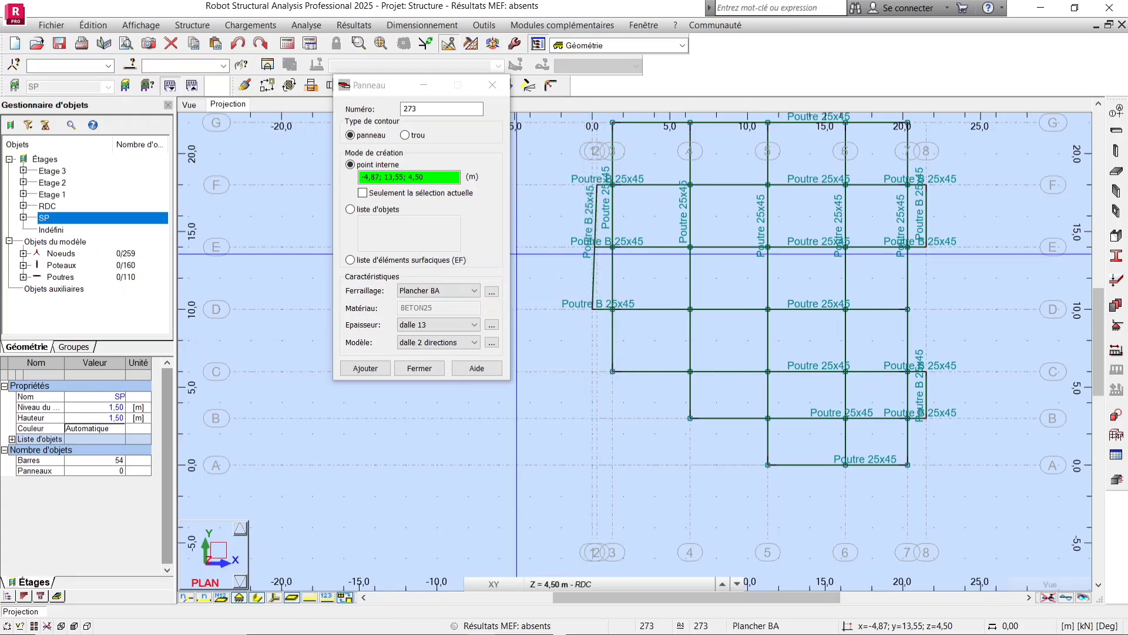
pyautogui.click(492, 84)
pyautogui.scroll(-3, 484, 355)
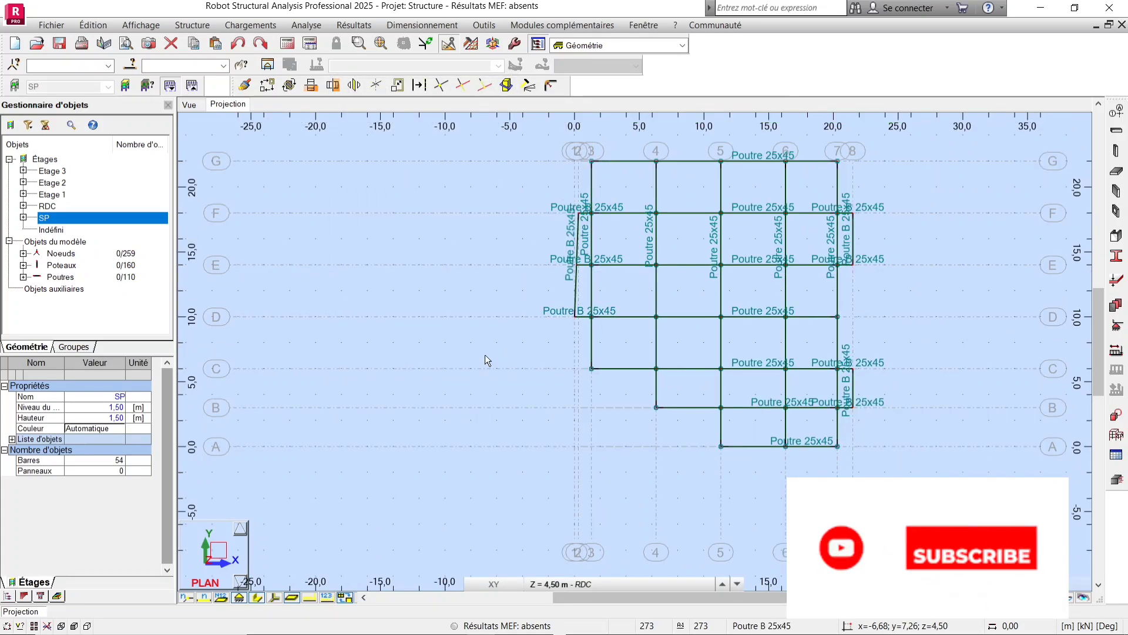
pyautogui.scroll(1, 774, 251)
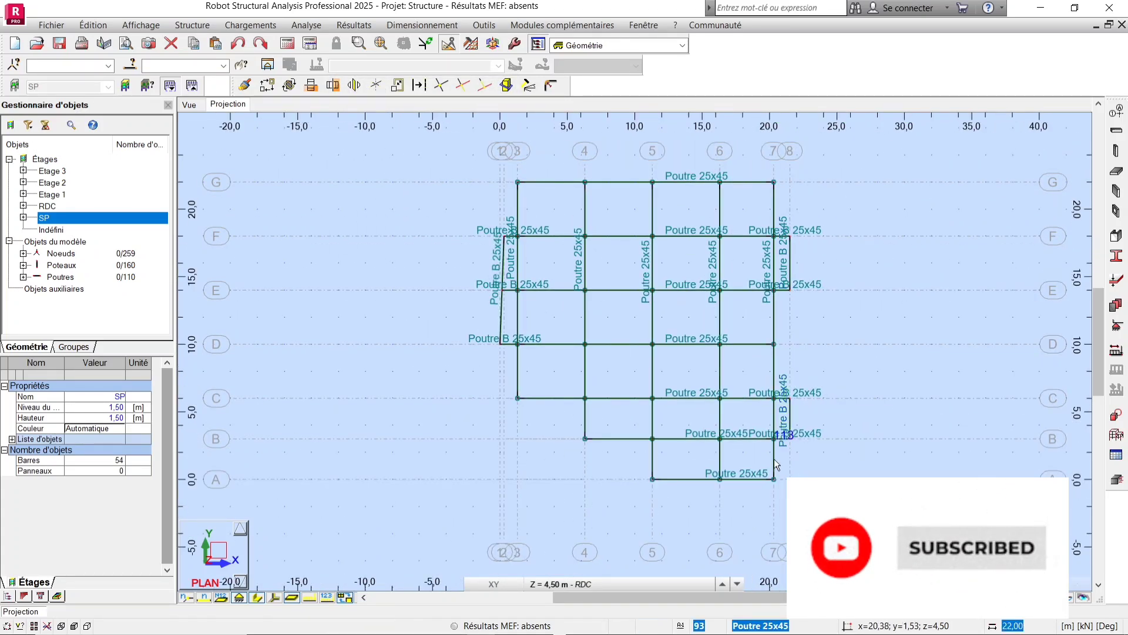
# Examine the floor plan's beam grid and panel bays by zooming in and out across the plan view.
pyautogui.scroll(4, 555, 197)
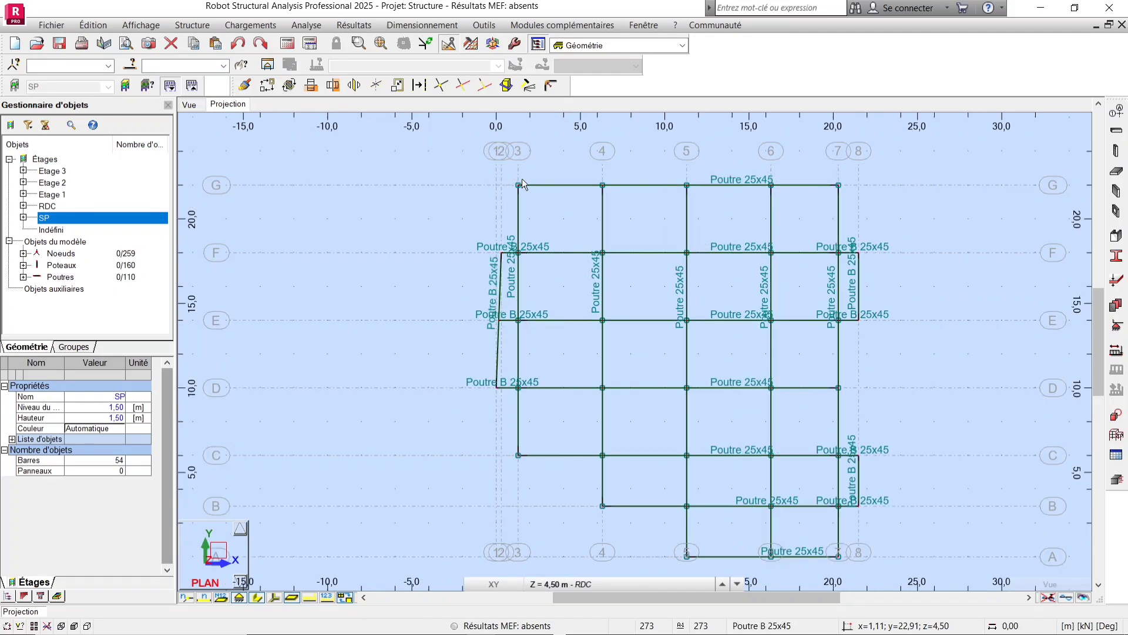
pyautogui.scroll(3, 564, 193)
pyautogui.scroll(-2, 505, 207)
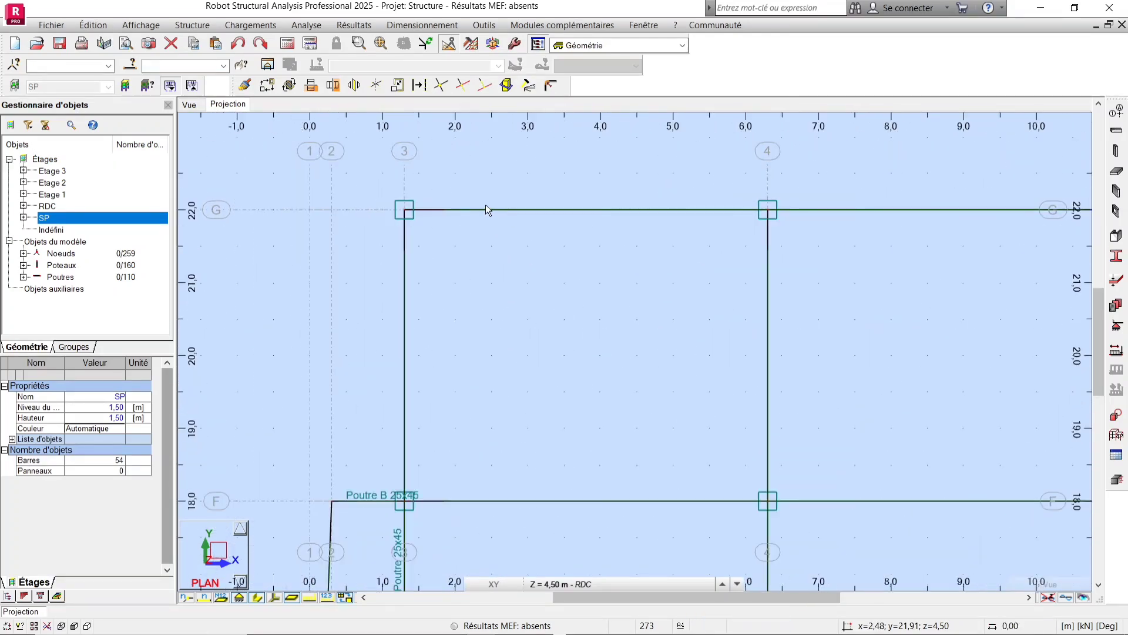
pyautogui.scroll(-5, 493, 188)
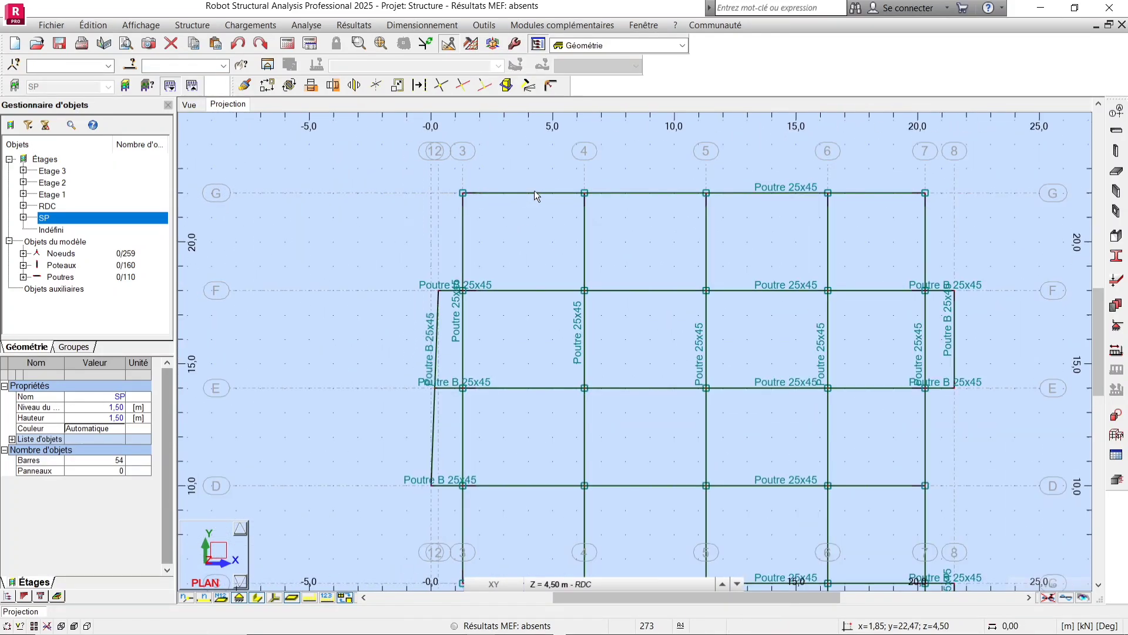
pyautogui.scroll(2, 651, 144)
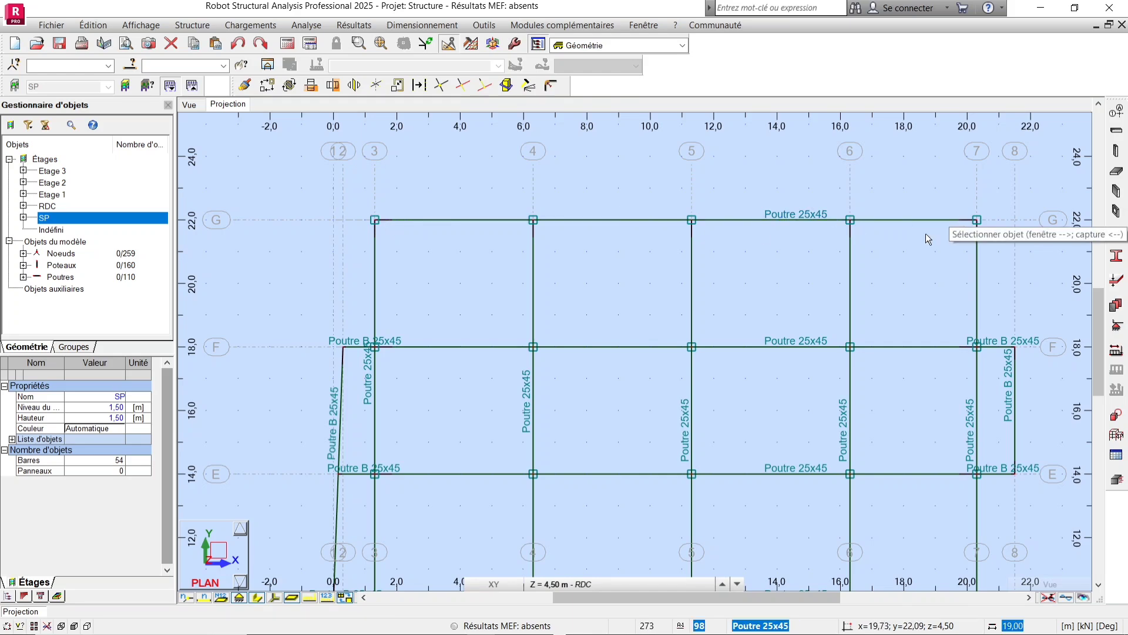
pyautogui.scroll(1, 629, 236)
pyautogui.scroll(-1, 629, 235)
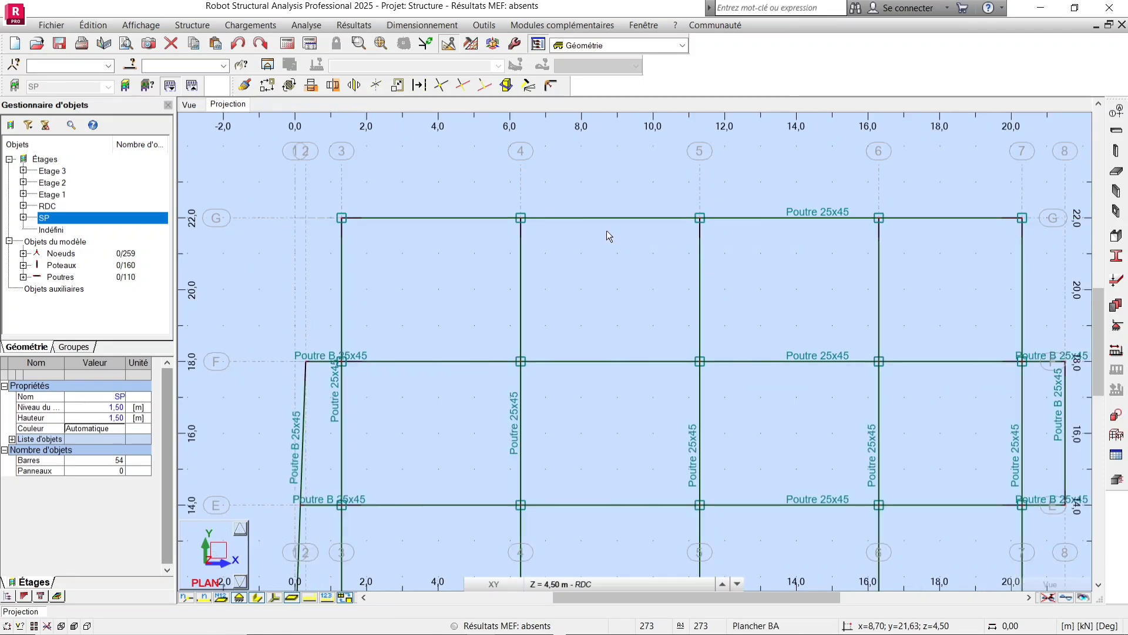
pyautogui.scroll(-3, 607, 234)
pyautogui.scroll(2, 607, 232)
pyautogui.scroll(-2, 605, 220)
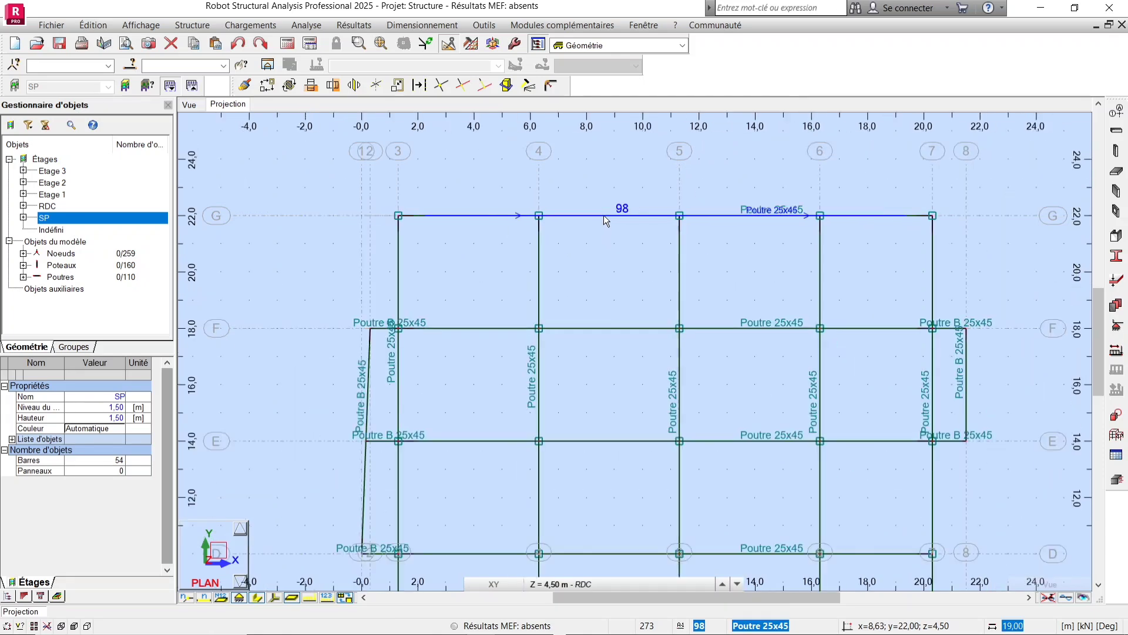
pyautogui.scroll(1, 529, 224)
pyautogui.scroll(-3, 523, 170)
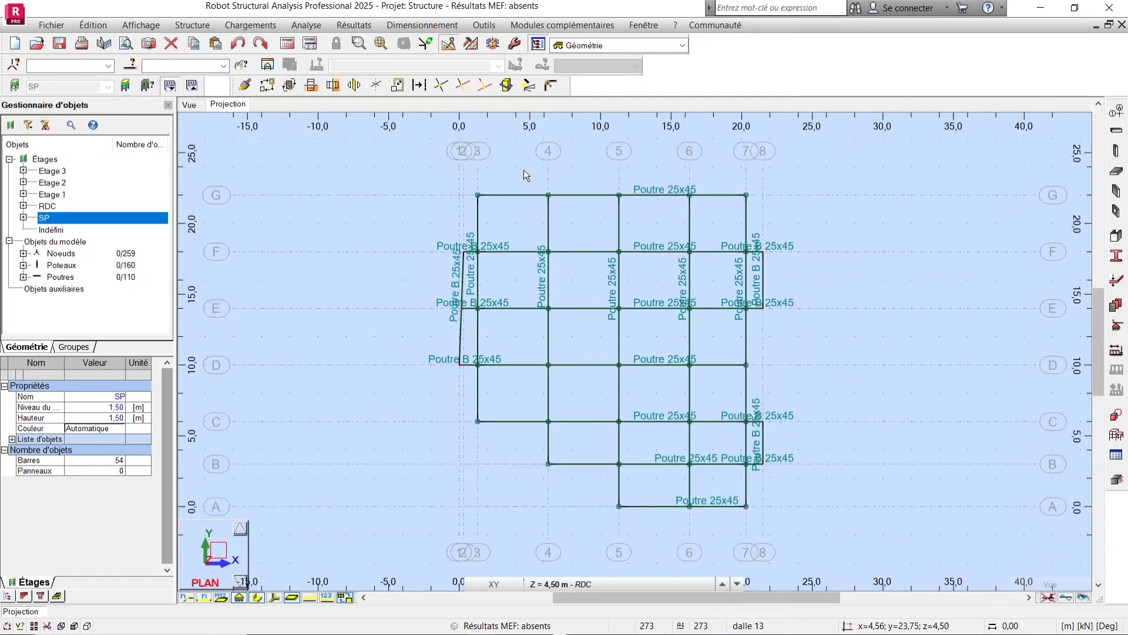
pyautogui.scroll(2, 519, 385)
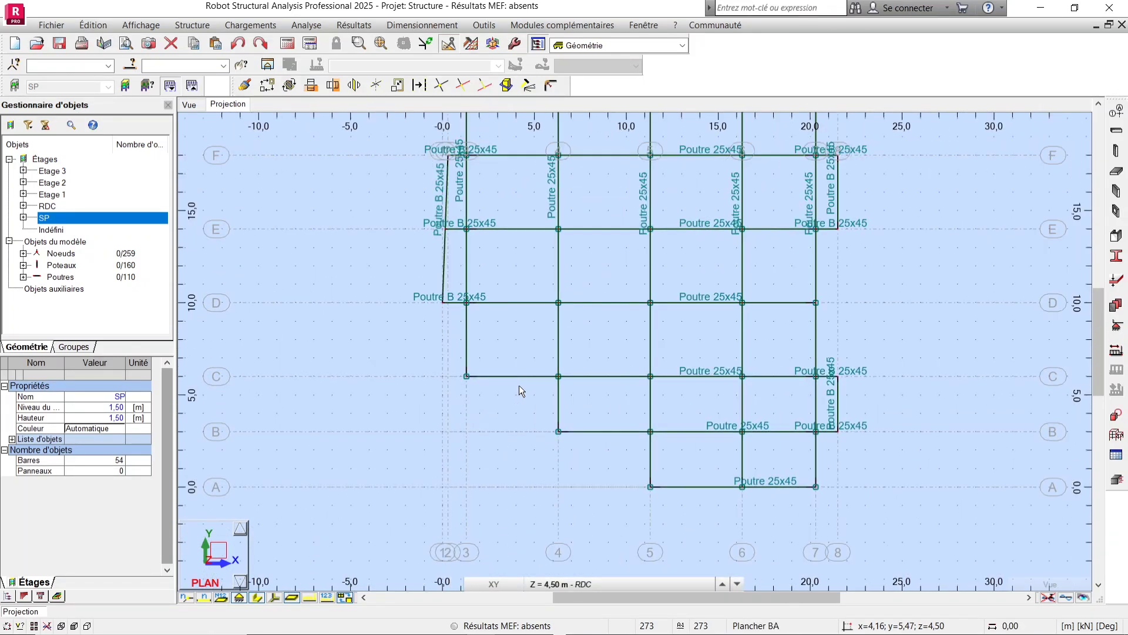
pyautogui.scroll(-2, 513, 404)
pyautogui.scroll(3, 547, 179)
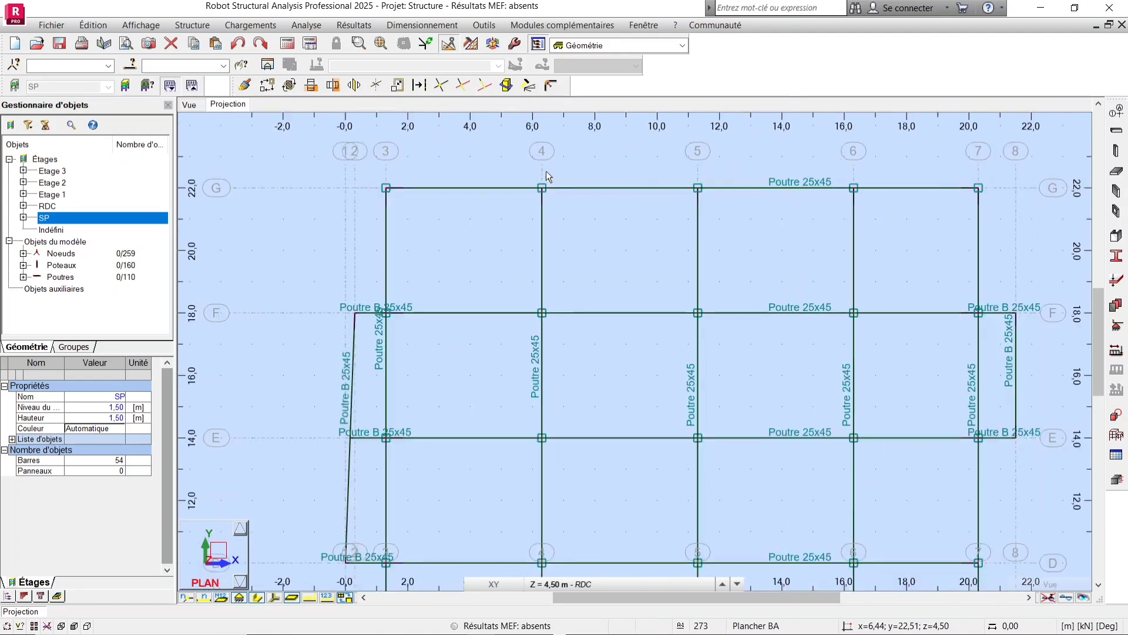
# Switch to the 3D view and select all bars of the same bar type as the top edge beam, then clear the selection.
pyautogui.click(187, 104)
pyautogui.scroll(-2, 486, 298)
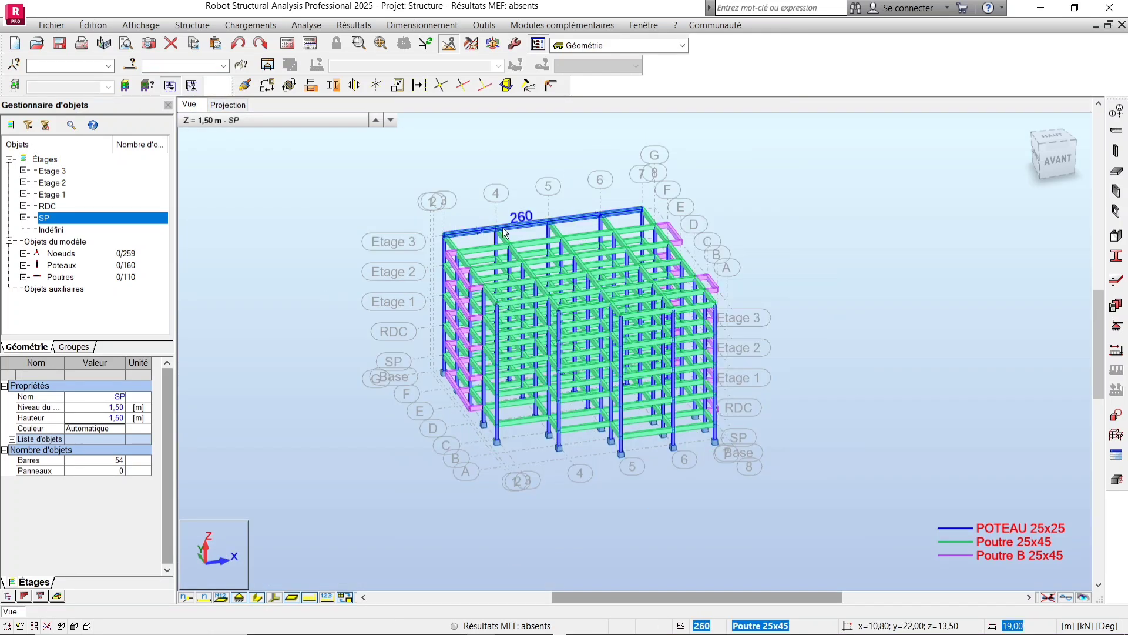
pyautogui.scroll(1, 480, 227)
pyautogui.rightClick(482, 233)
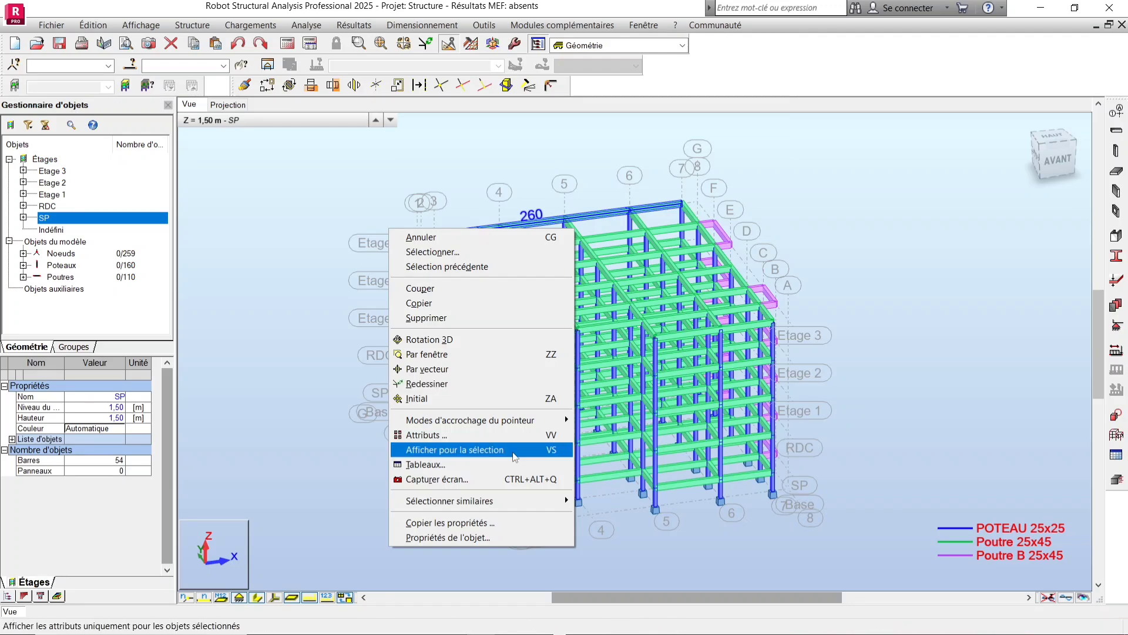
pyautogui.moveTo(547, 500)
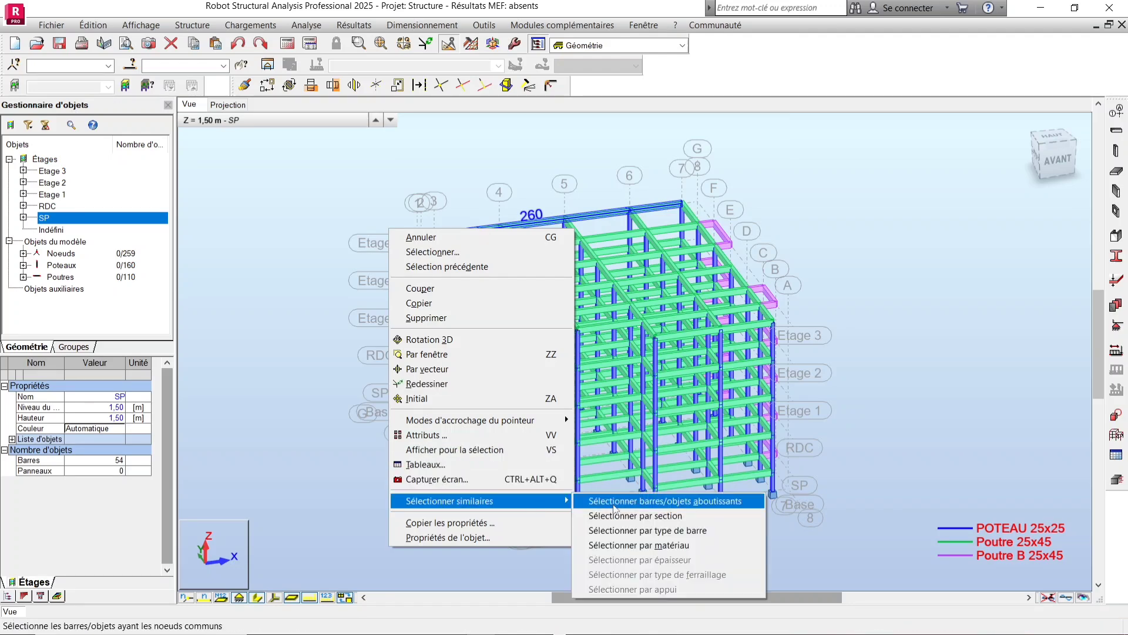
pyautogui.click(700, 517)
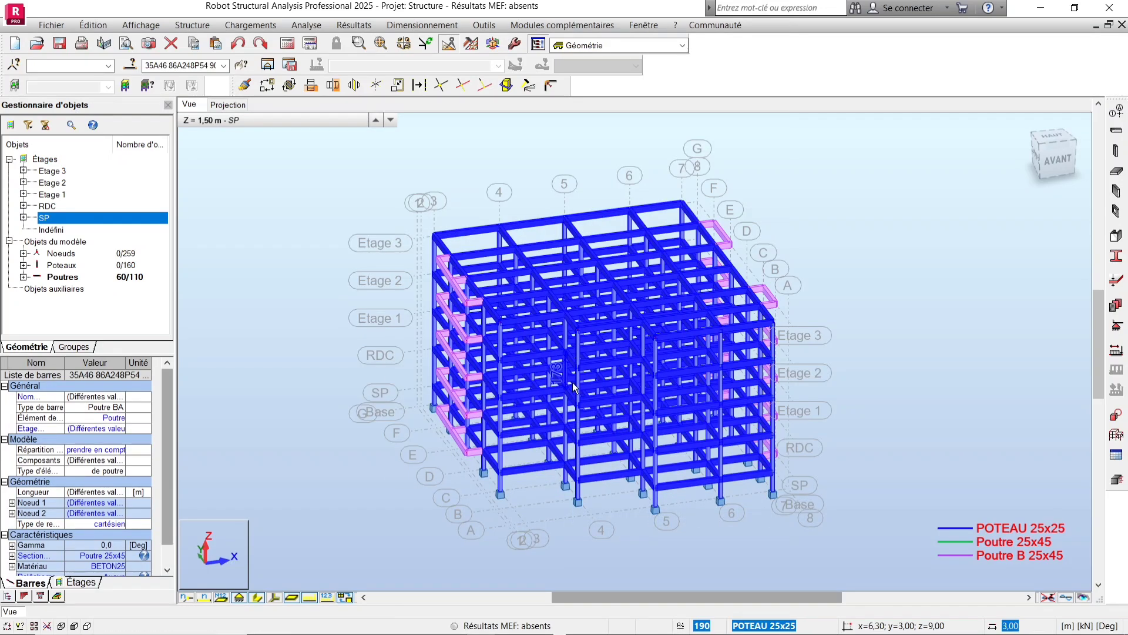
pyautogui.scroll(3, 460, 285)
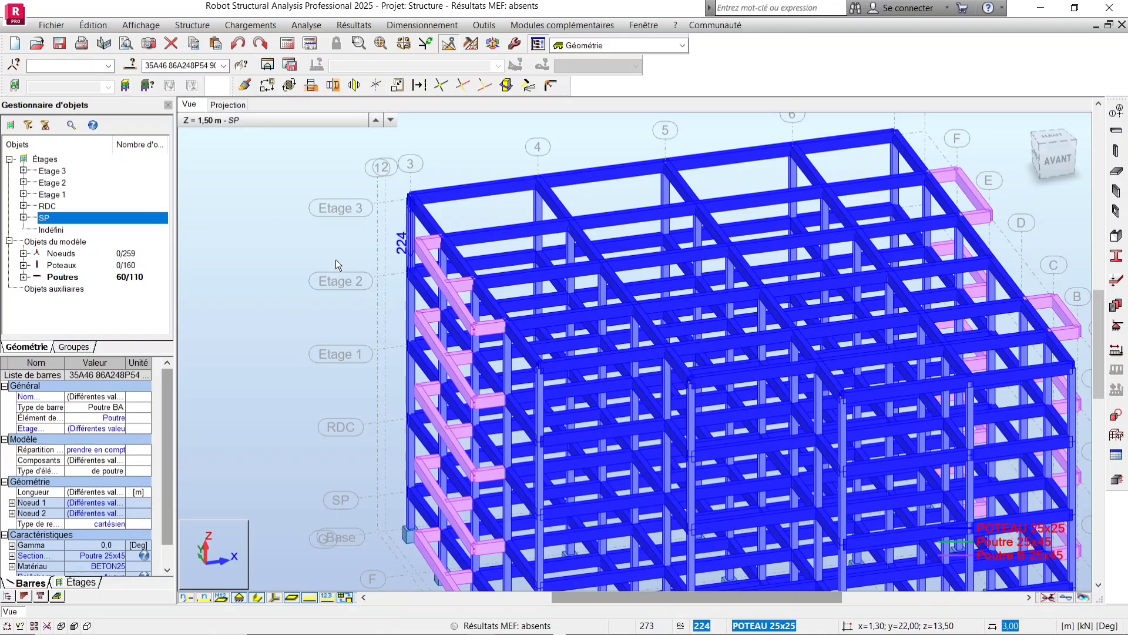
pyautogui.press('Escape')
# Select all bars made of the same material as the top edge beam, then clear the selection.
pyautogui.rightClick(369, 190)
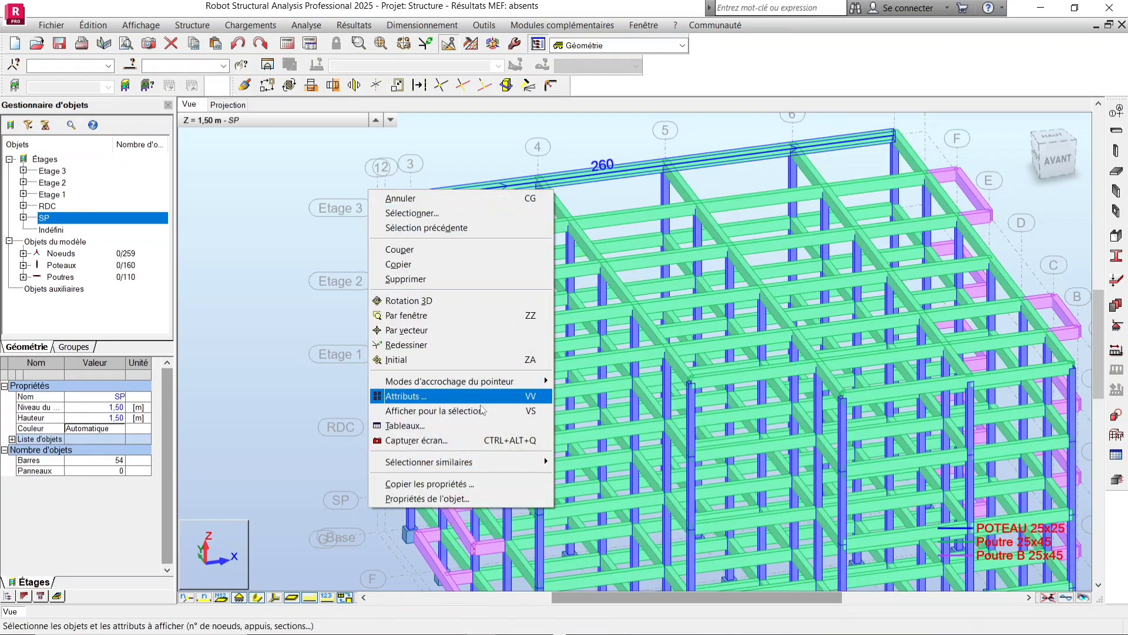
pyautogui.moveTo(506, 464)
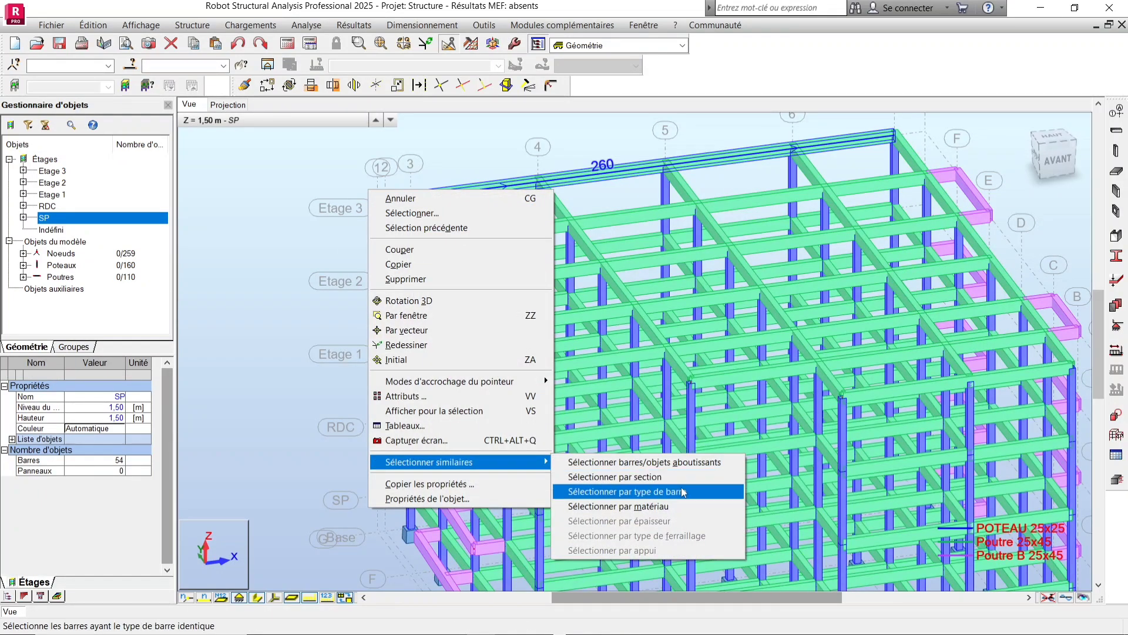
pyautogui.click(666, 507)
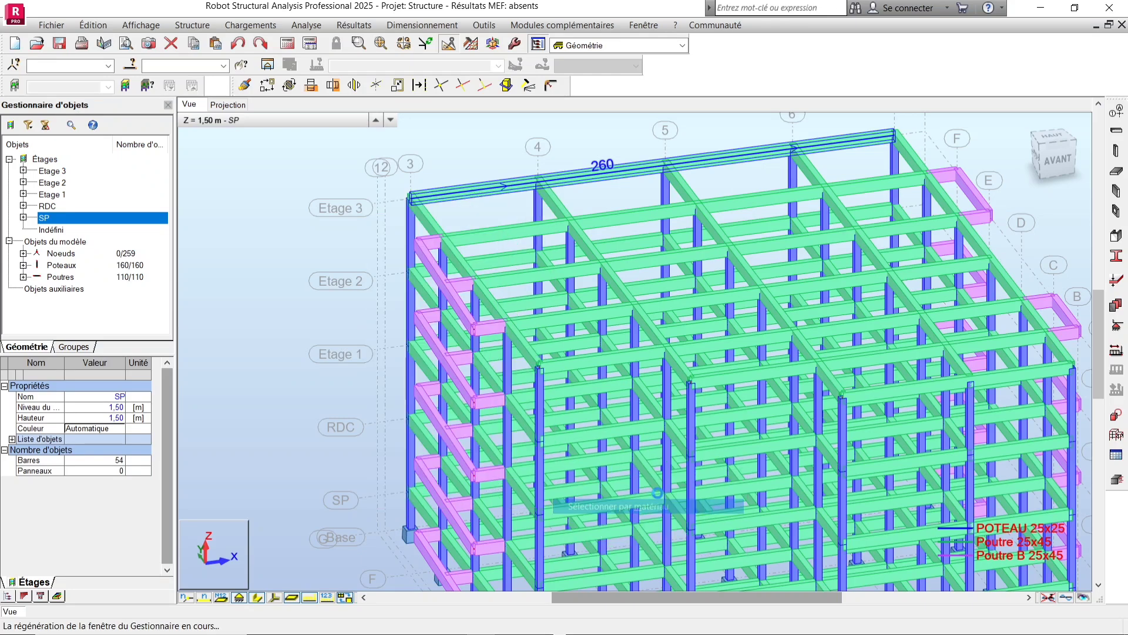
pyautogui.press('Escape')
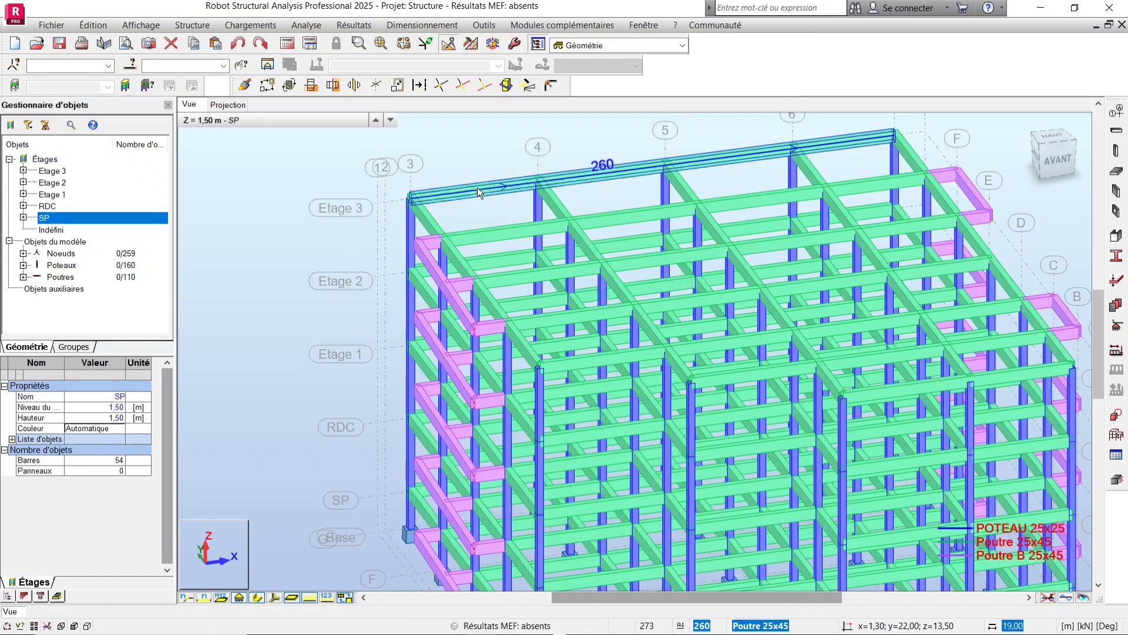
# Select all beams of the edge beam's bar type, zoom around the selection, then deselect it.
pyautogui.scroll(2, 477, 188)
pyautogui.rightClick(479, 193)
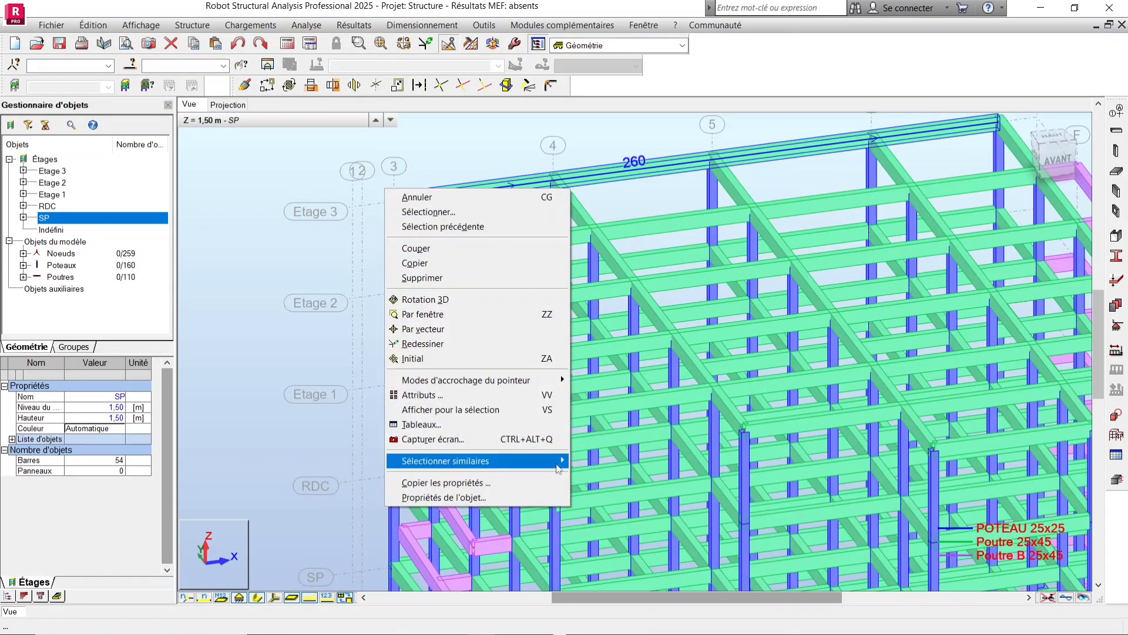
pyautogui.moveTo(557, 467)
pyautogui.click(667, 491)
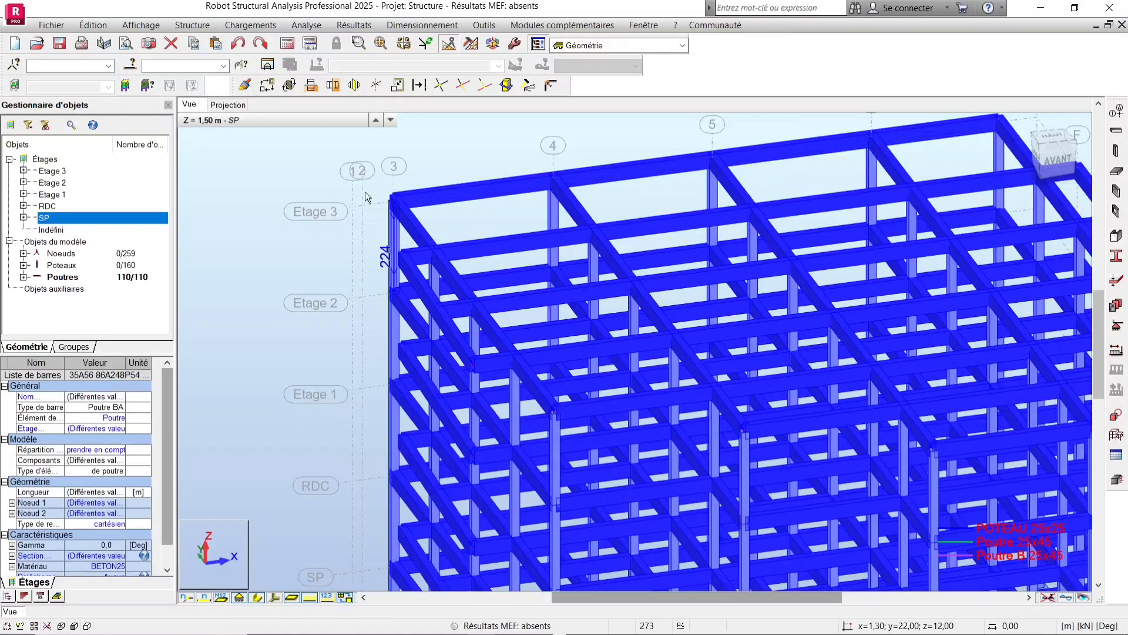
pyautogui.scroll(-3, 364, 188)
pyautogui.scroll(3, 591, 488)
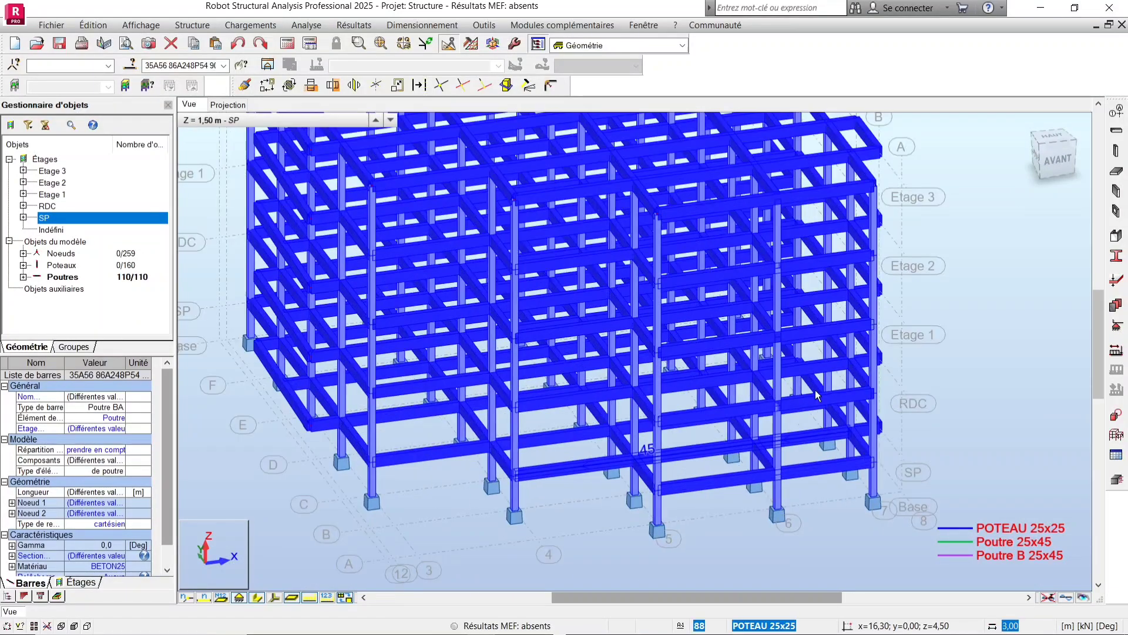
pyautogui.scroll(3, 360, 215)
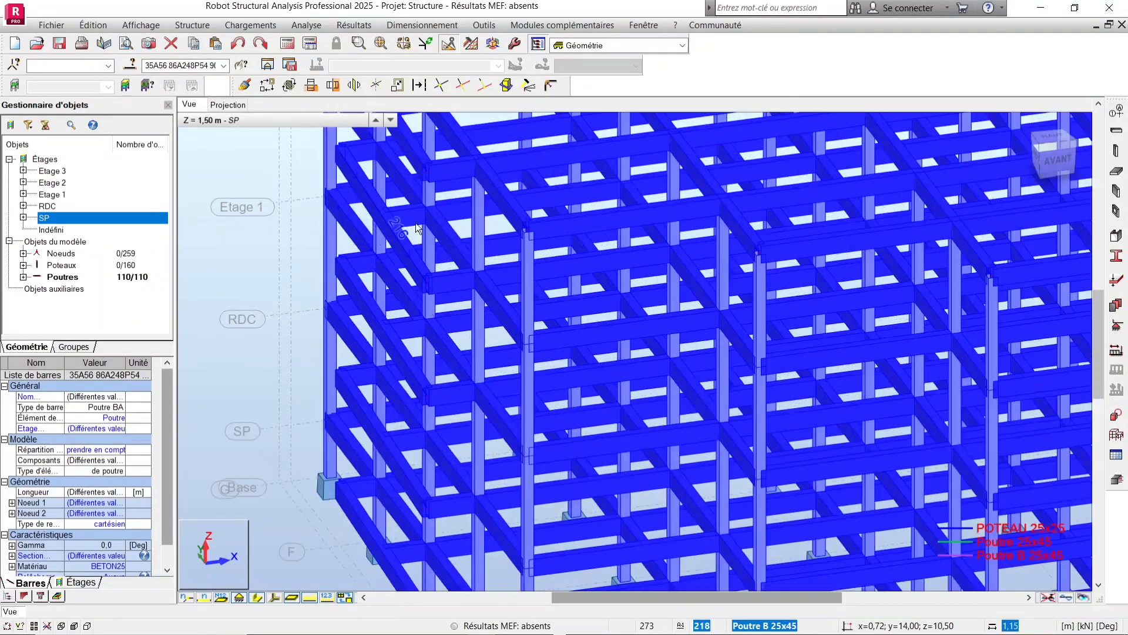
pyautogui.scroll(-4, 488, 233)
pyautogui.scroll(-2, 488, 234)
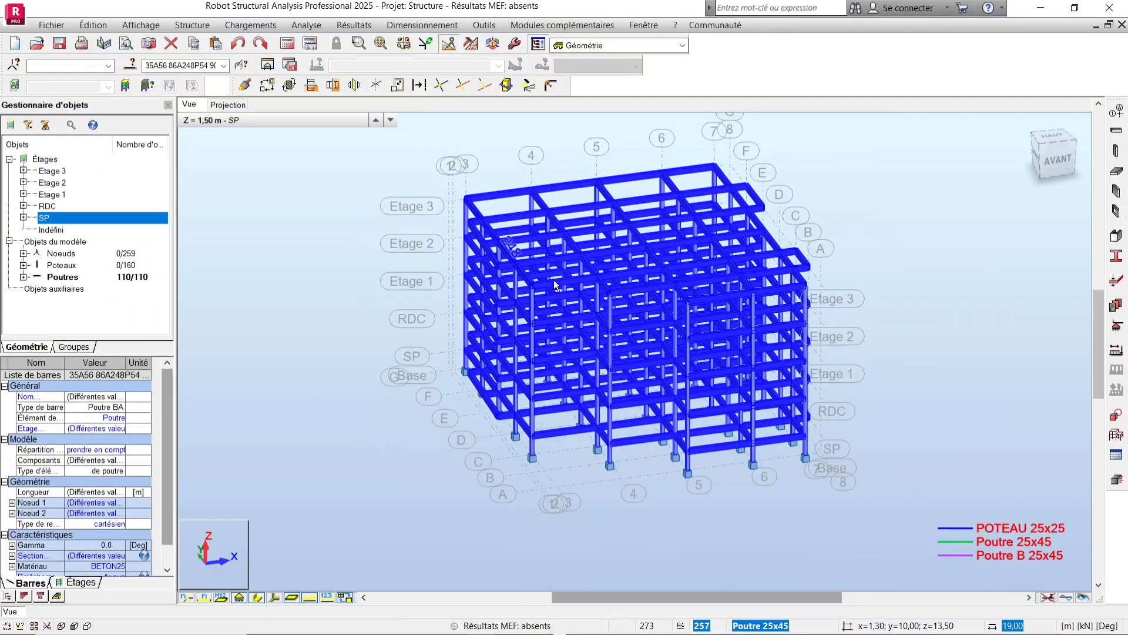
pyautogui.scroll(2, 794, 292)
pyautogui.click(950, 288)
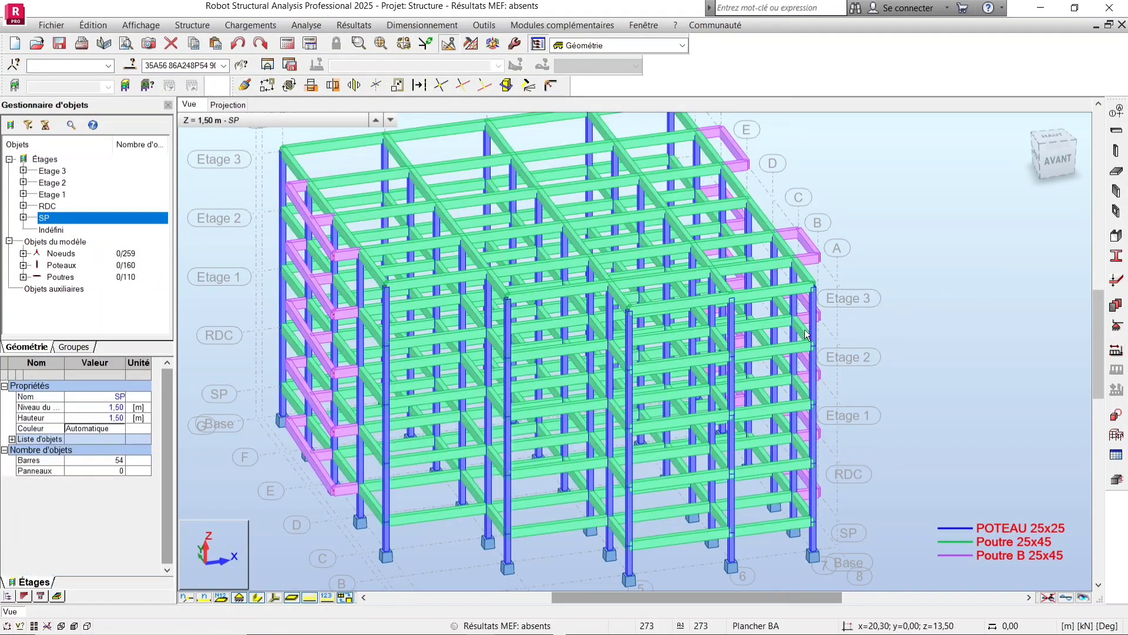
# Open the display attributes and turn off the colour legend for profiles under colour designation, then apply and close.
pyautogui.rightClick(850, 192)
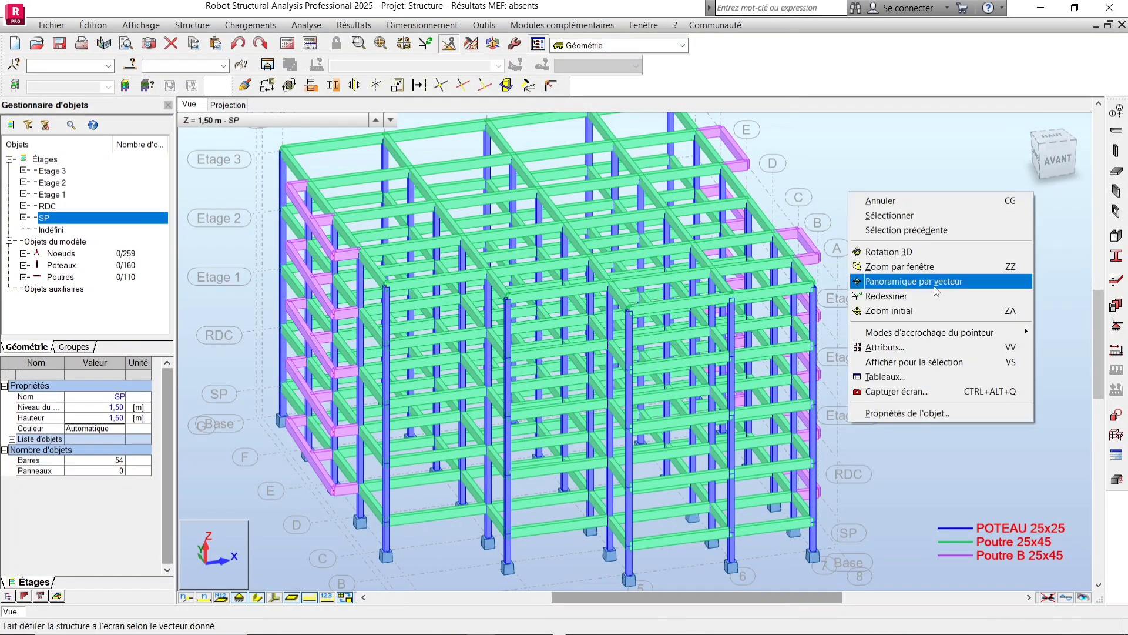
pyautogui.click(952, 347)
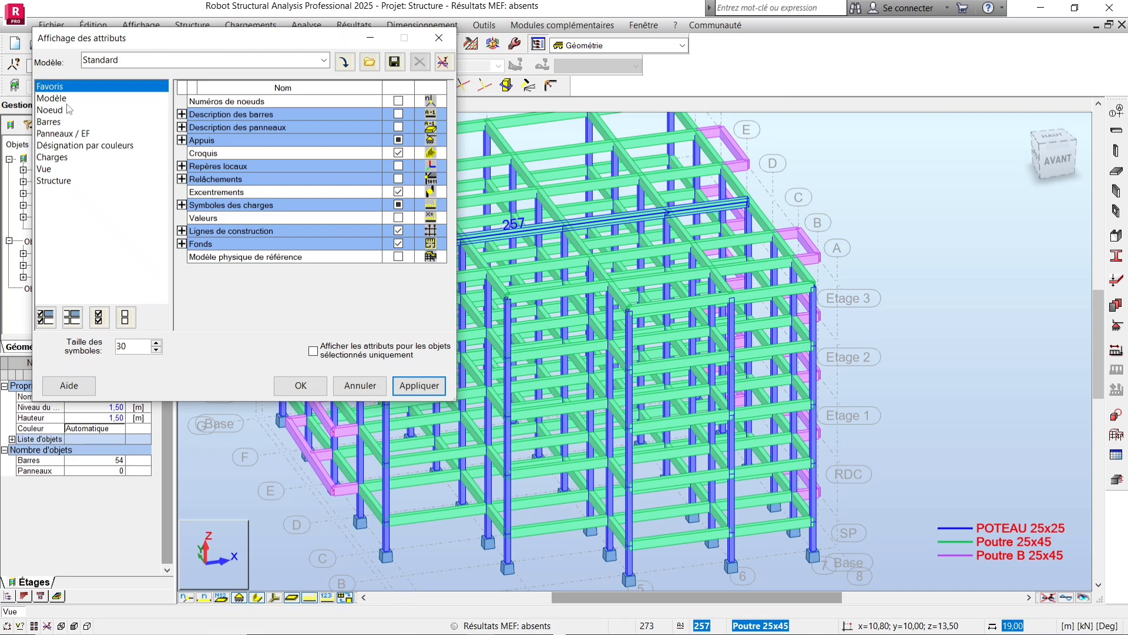
pyautogui.click(107, 147)
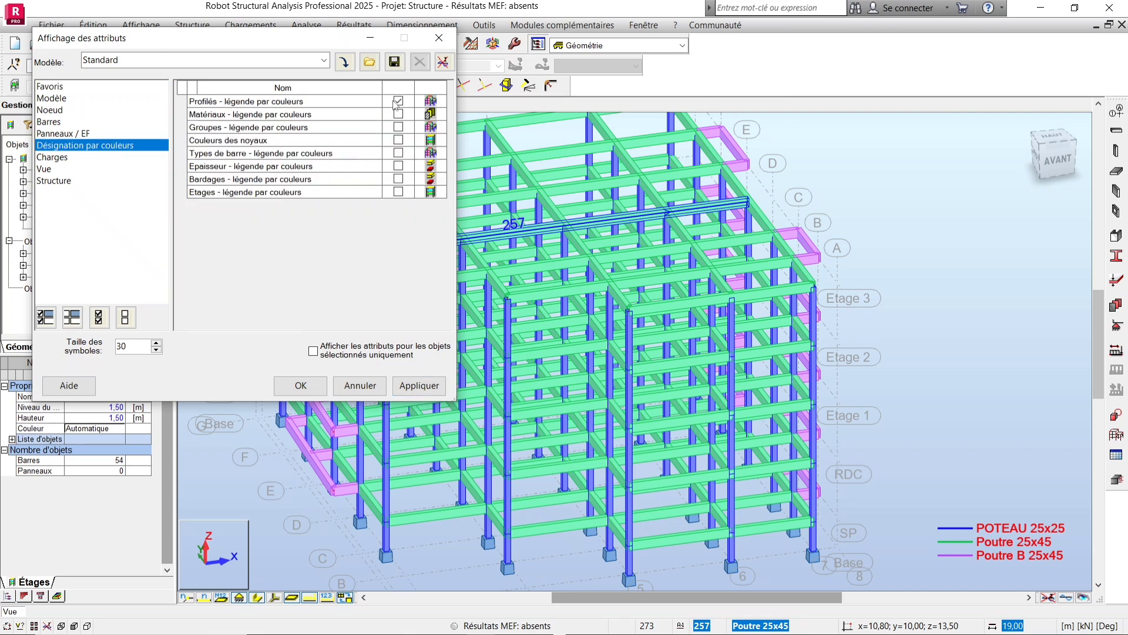
pyautogui.click(419, 385)
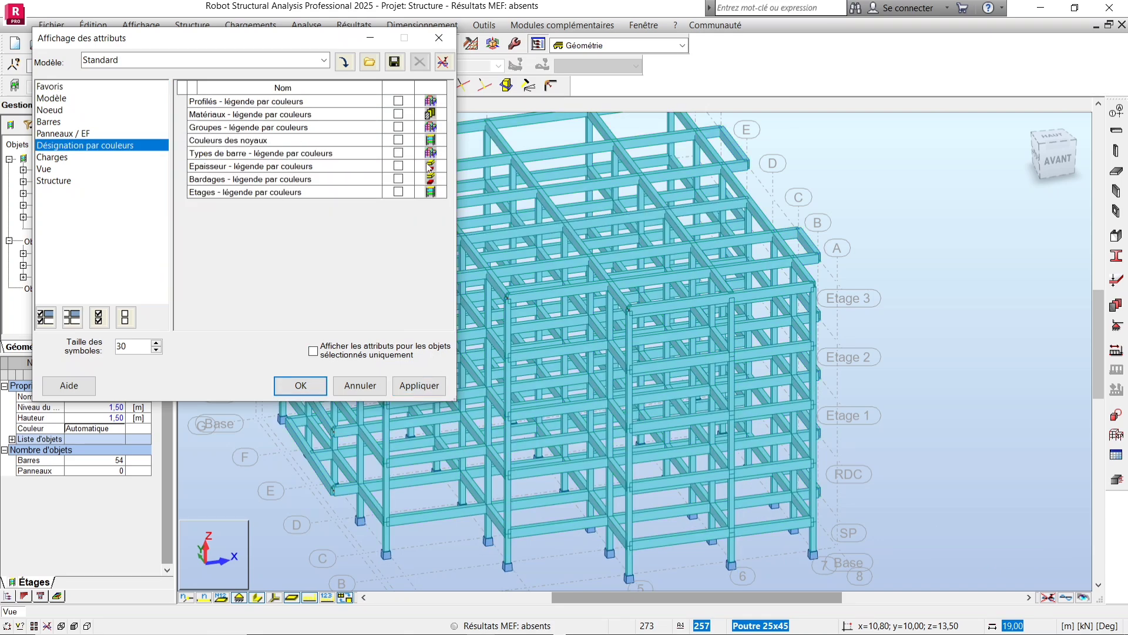
pyautogui.click(439, 37)
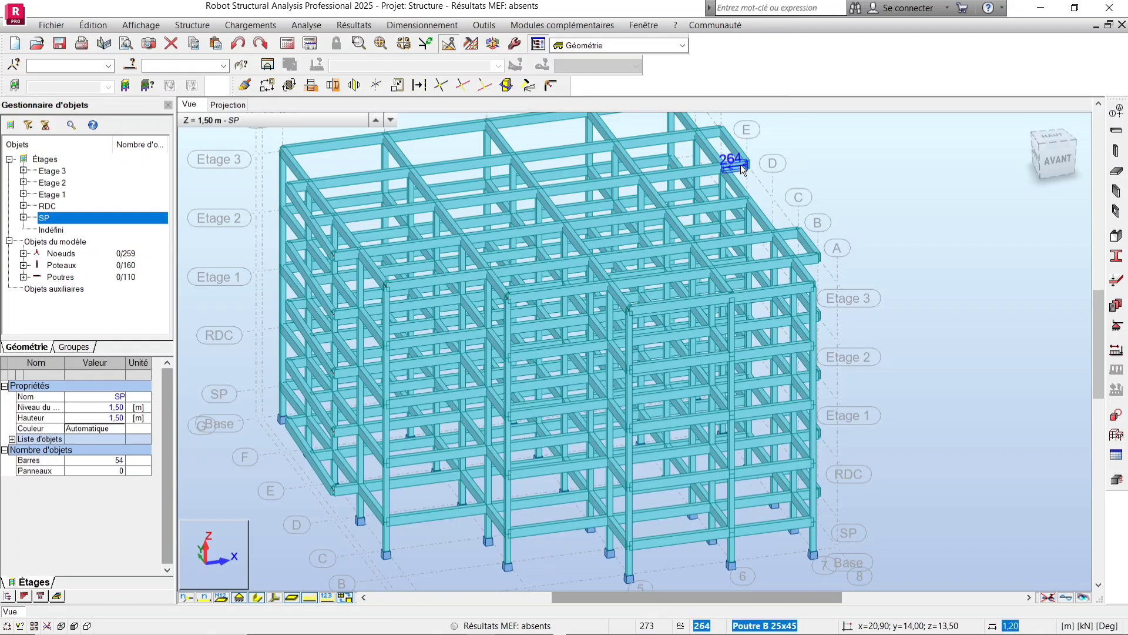
# Select all beams sharing the edge beam's bar type in the 3D view.
pyautogui.rightClick(742, 170)
pyautogui.moveTo(759, 440)
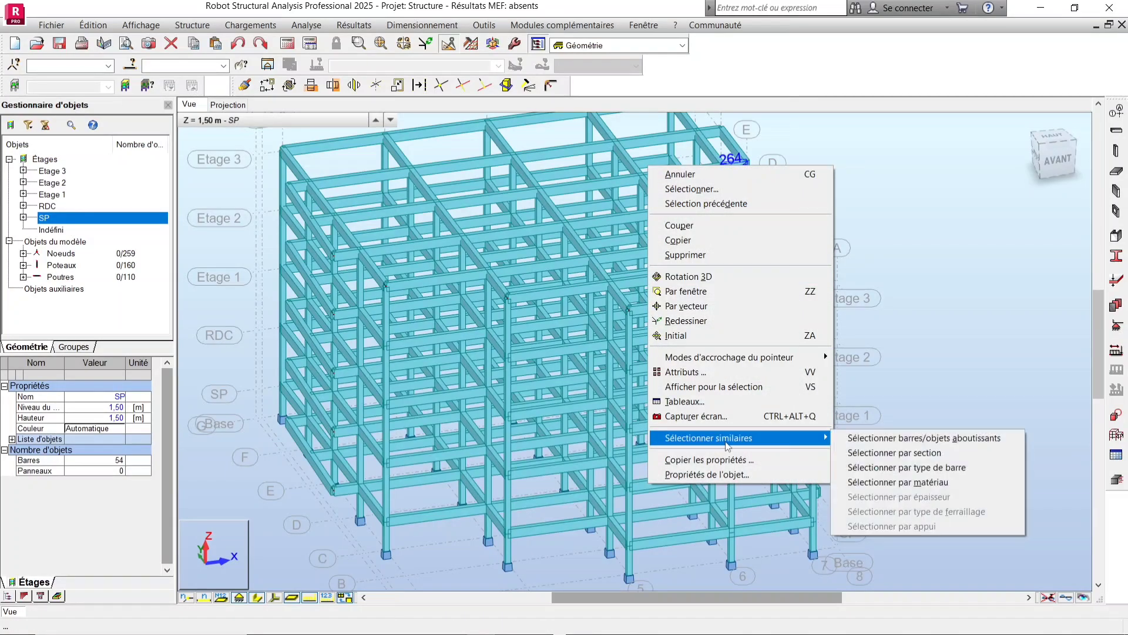
pyautogui.click(916, 467)
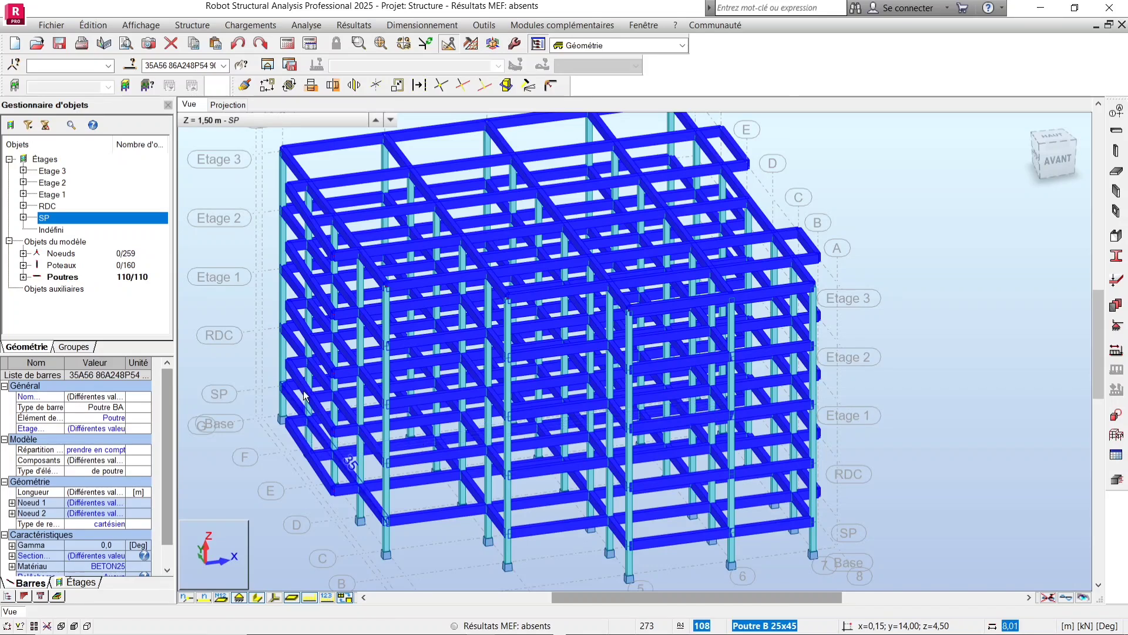
pyautogui.scroll(-3, 419, 360)
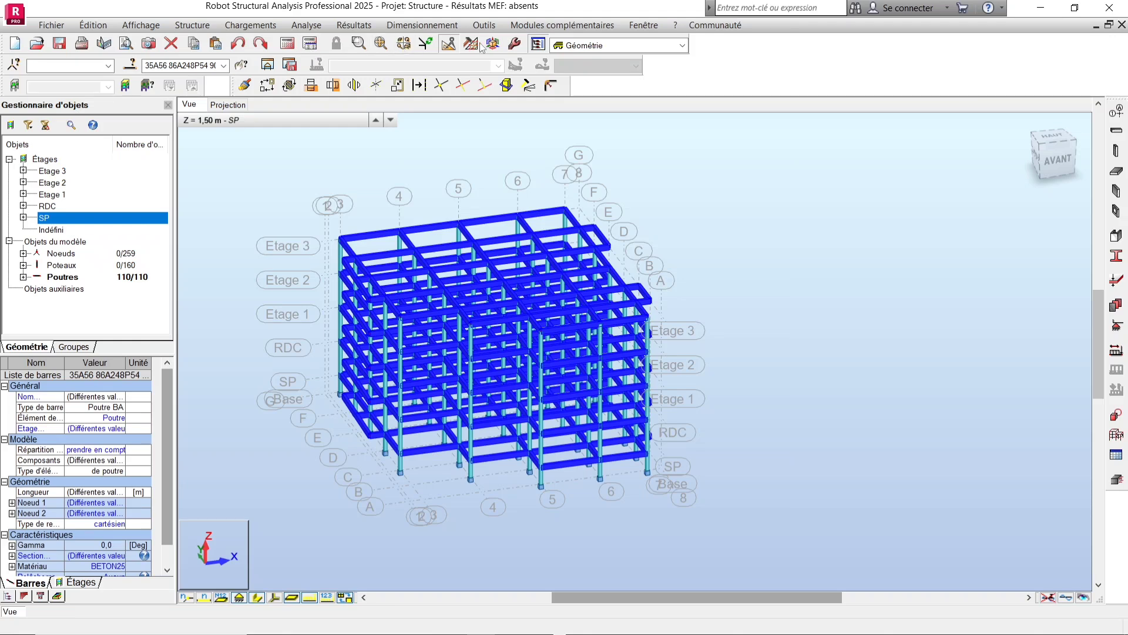
pyautogui.click(451, 41)
pyautogui.click(451, 41)
pyautogui.click(451, 41)
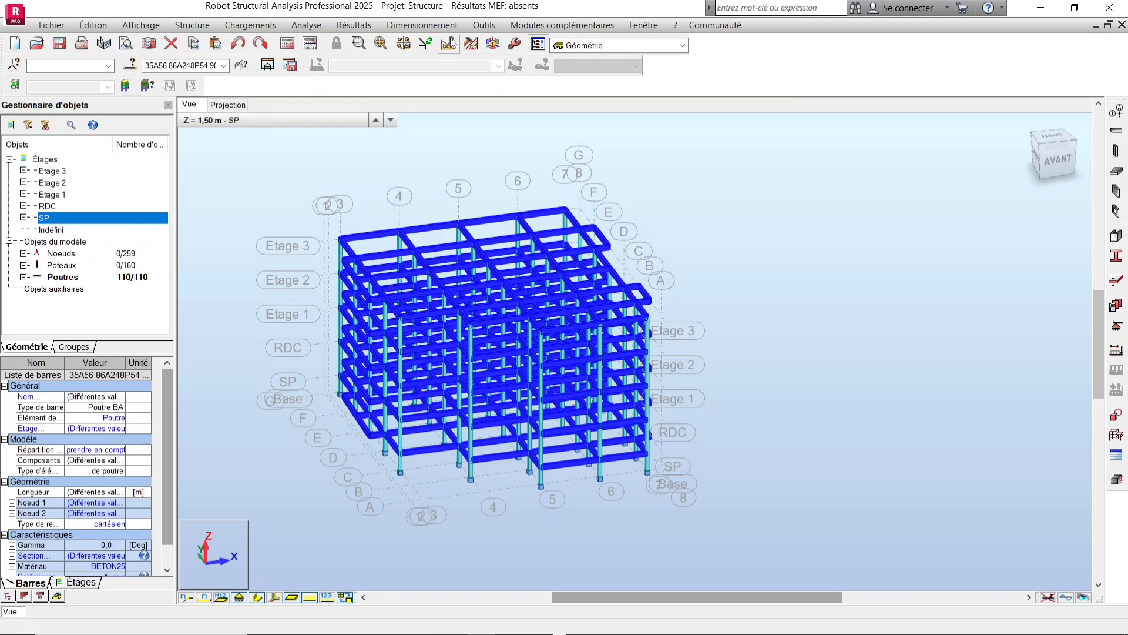
pyautogui.click(451, 41)
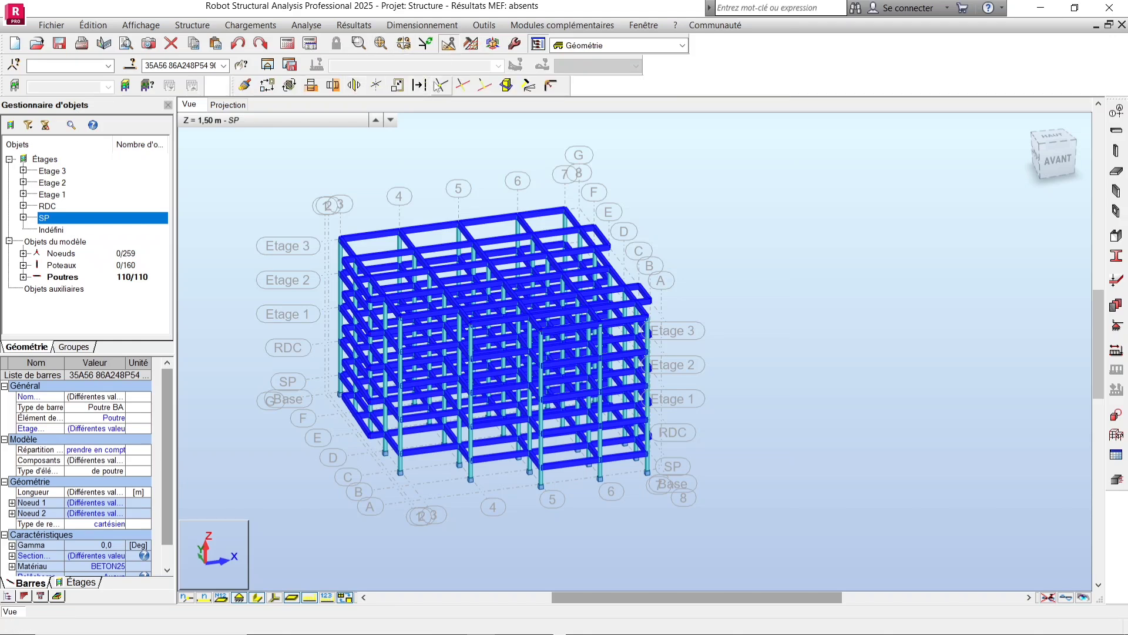
# Intersect the selected beams with each other.
pyautogui.click(154, 26)
pyautogui.moveTo(204, 27)
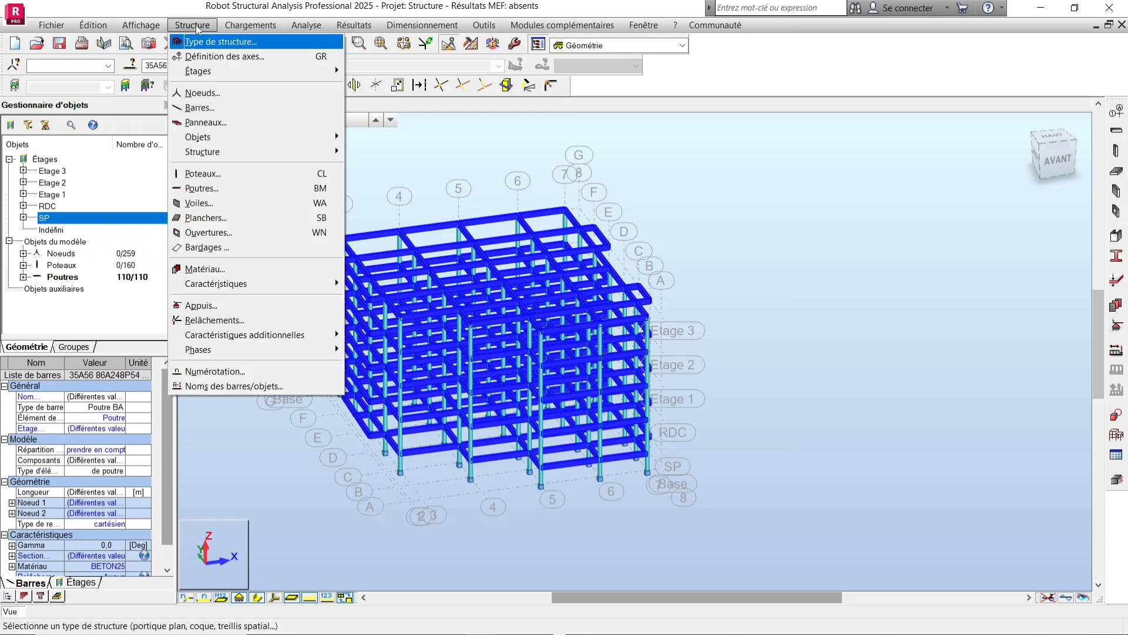
pyautogui.moveTo(157, 23)
pyautogui.moveTo(101, 27)
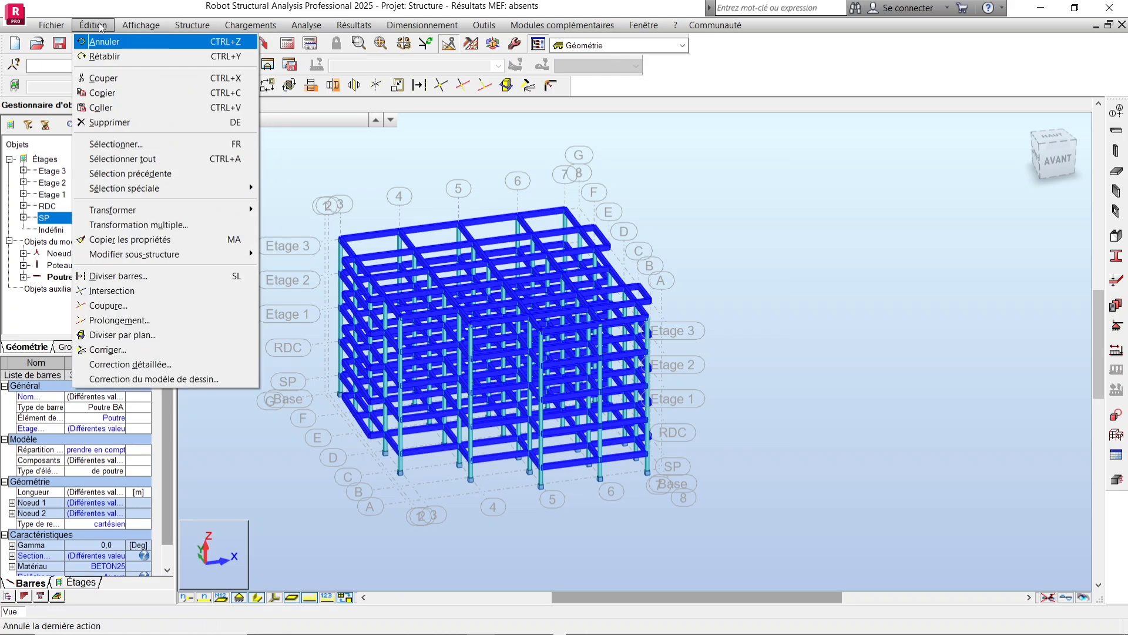
pyautogui.click(165, 292)
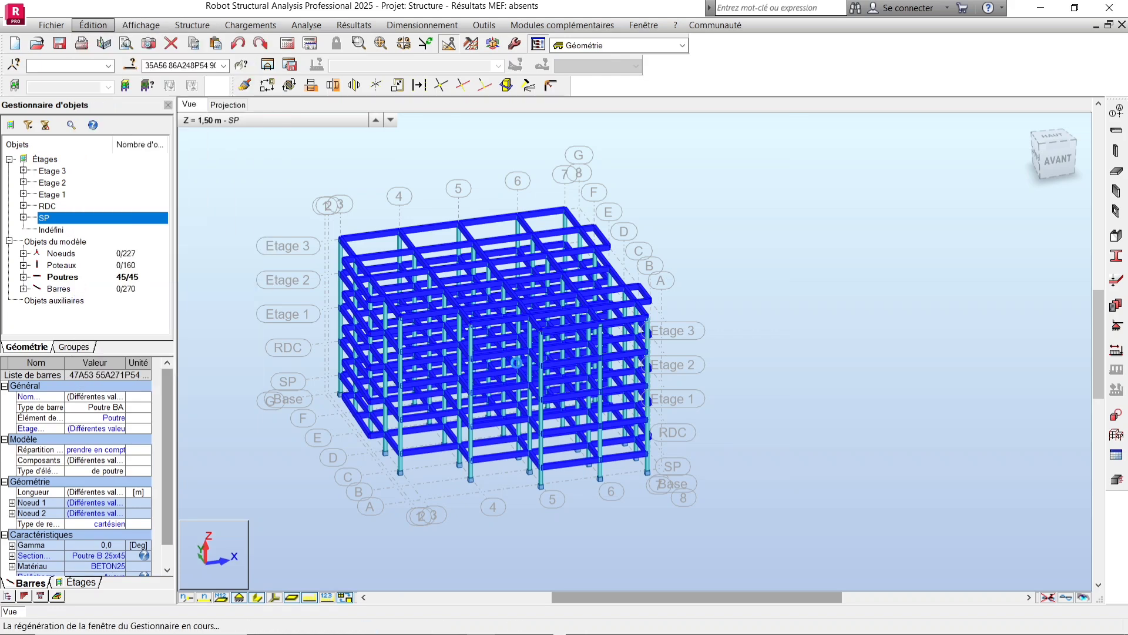
# Switch to the plan projection and define slab panels by internal points in the upper-left bays using dalle 13 and the two-direction model.
pyautogui.click(639, 251)
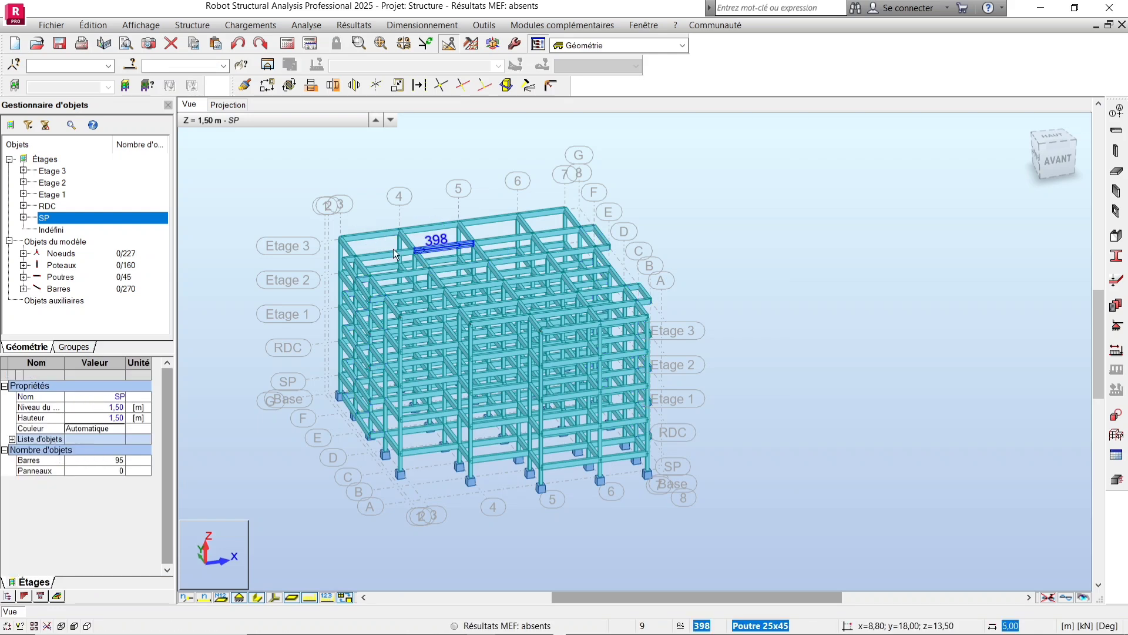
pyautogui.click(238, 105)
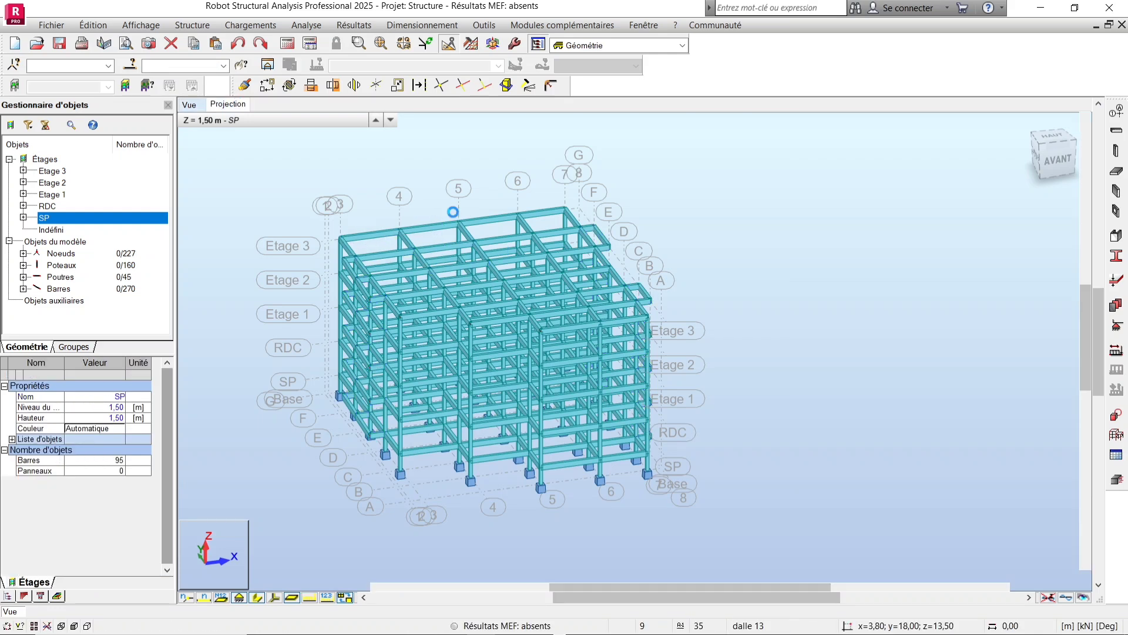
pyautogui.scroll(-3, 442, 189)
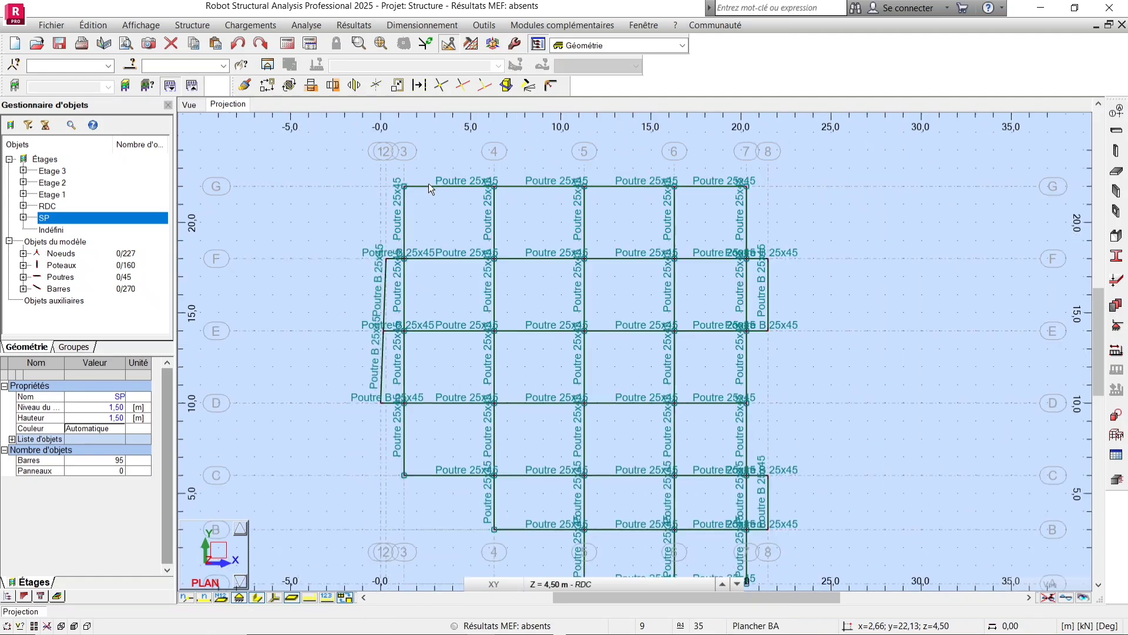
pyautogui.click(250, 25)
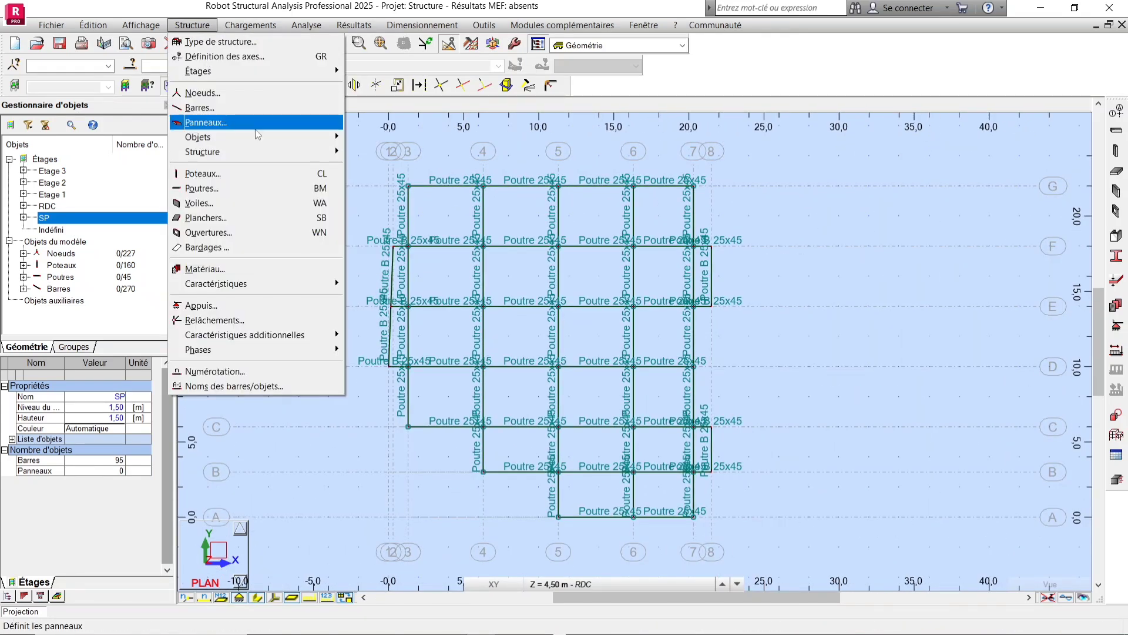
pyautogui.click(235, 122)
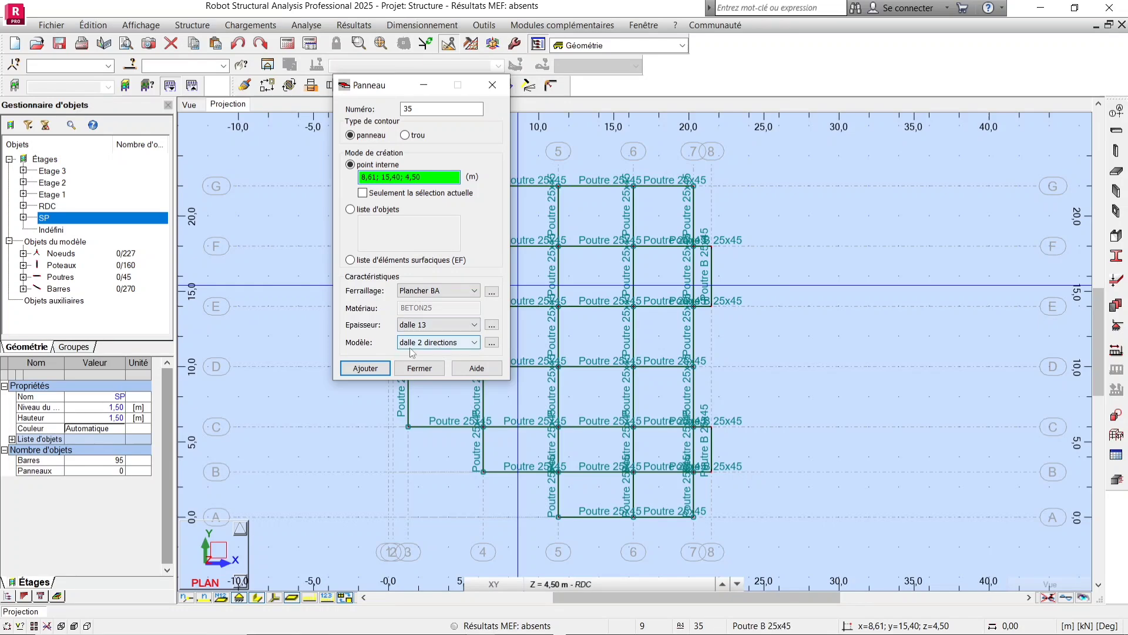
pyautogui.scroll(-2, 834, 247)
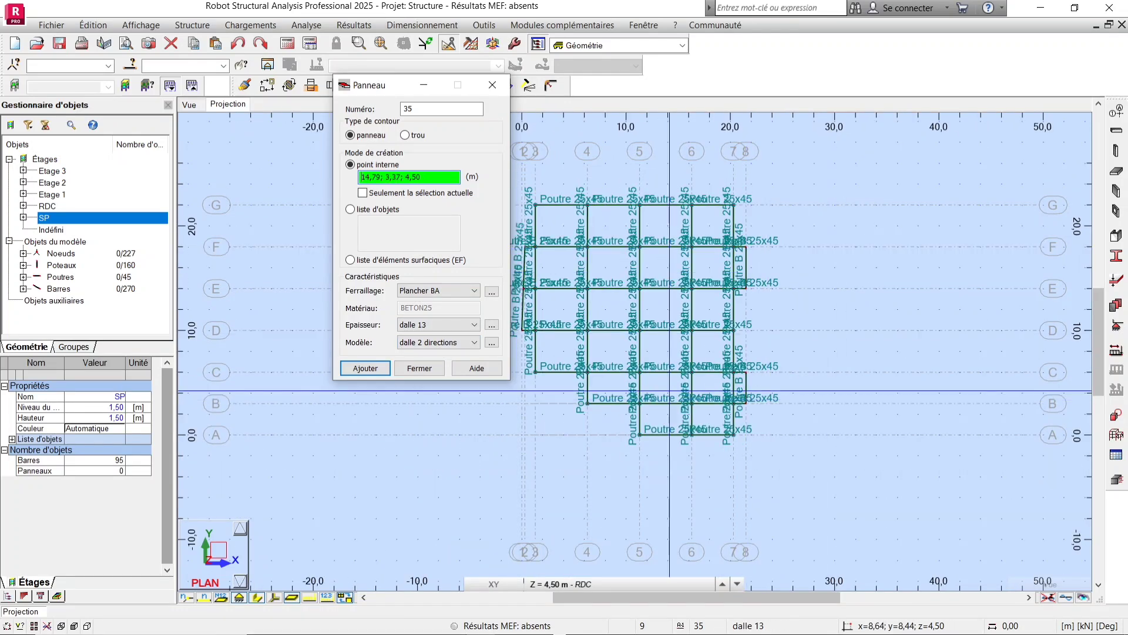
pyautogui.moveTo(649, 318); pyautogui.dragTo(702, 342, button='middle')
pyautogui.scroll(3, 701, 342)
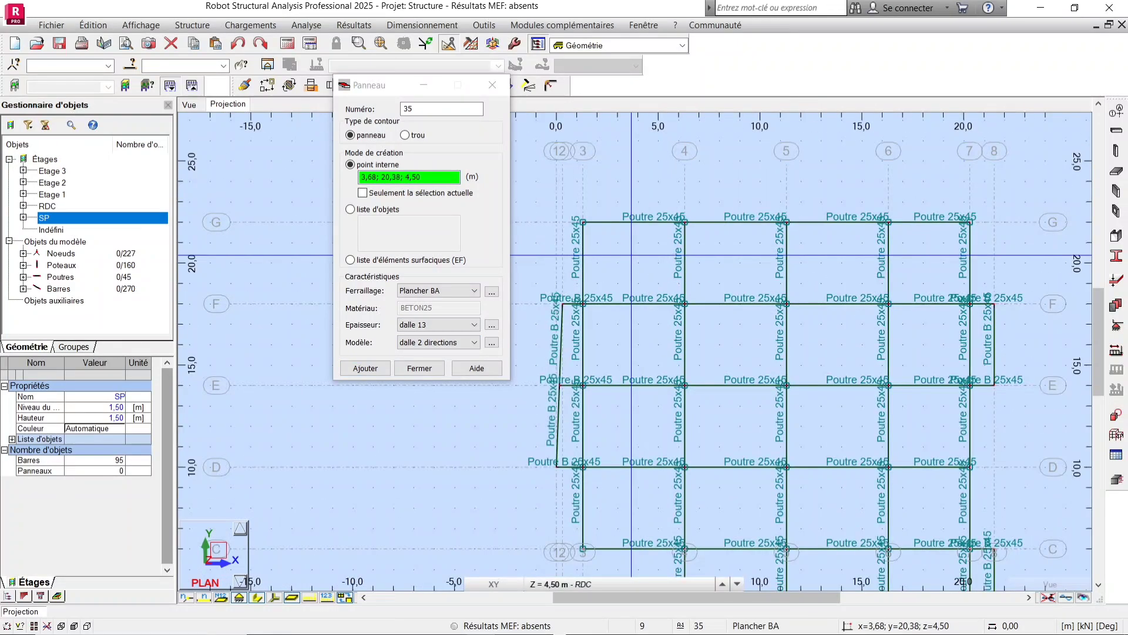
pyautogui.click(606, 265)
pyautogui.click(626, 322)
pyautogui.click(729, 239)
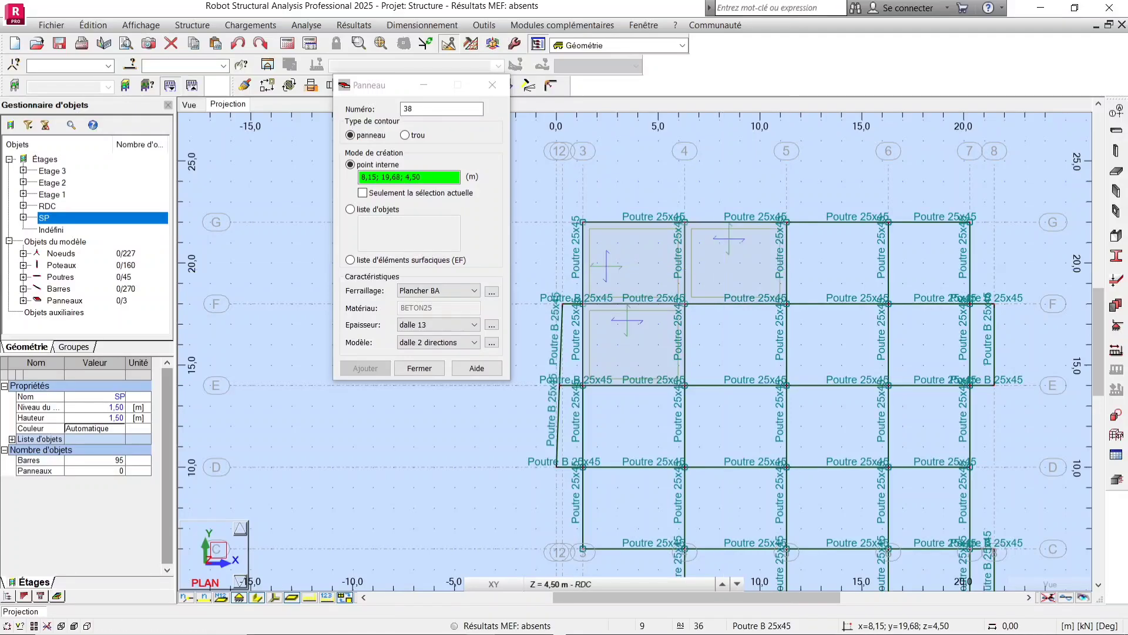
# Add slab panels by internal points in the central and lower bays of the floor plan.
pyautogui.click(830, 240)
pyautogui.click(833, 355)
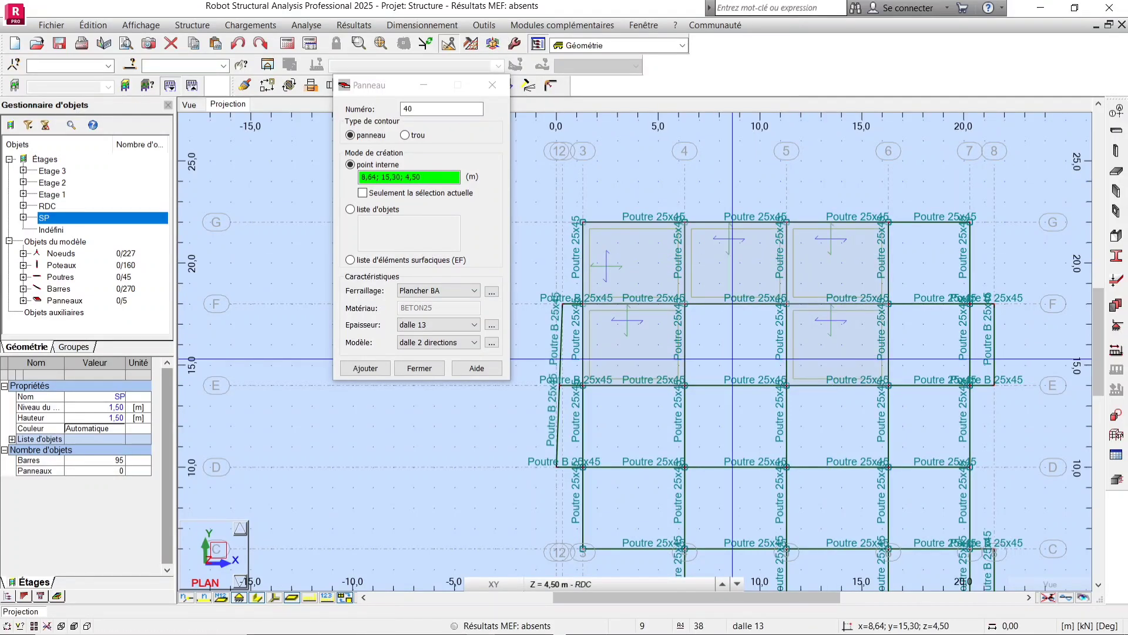
pyautogui.click(729, 353)
pyautogui.click(650, 422)
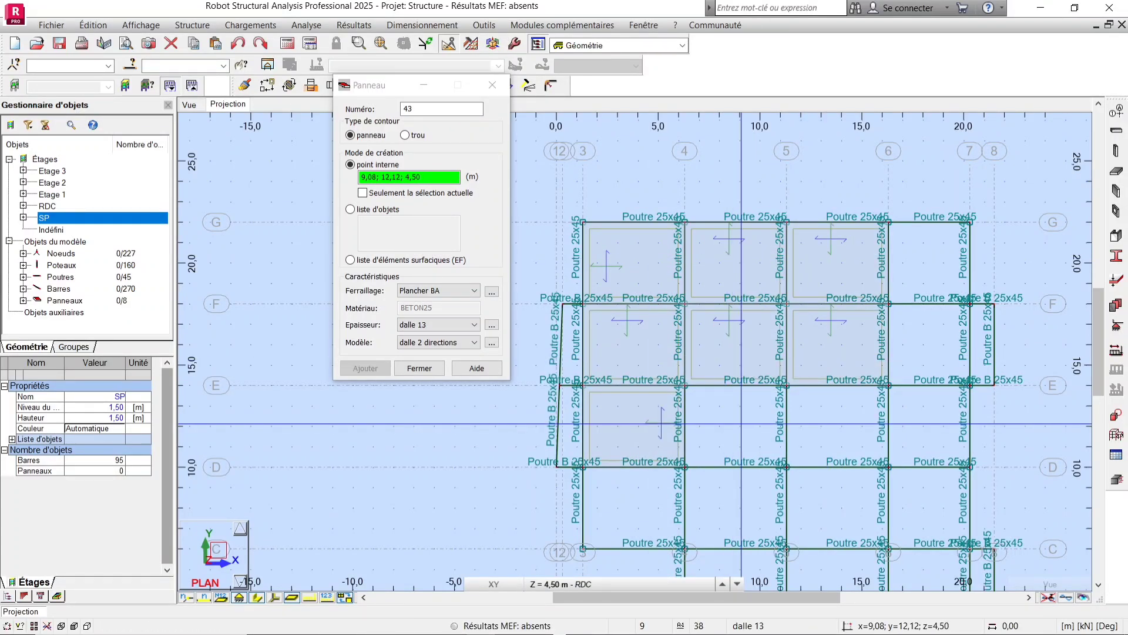
pyautogui.scroll(-1, 740, 423)
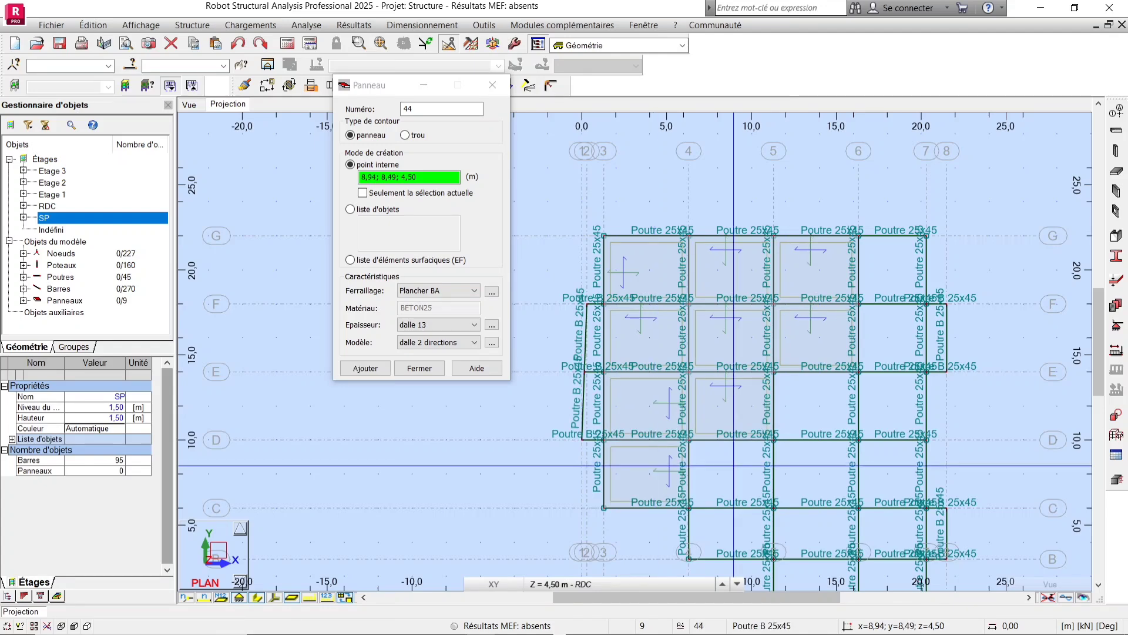
pyautogui.click(729, 482)
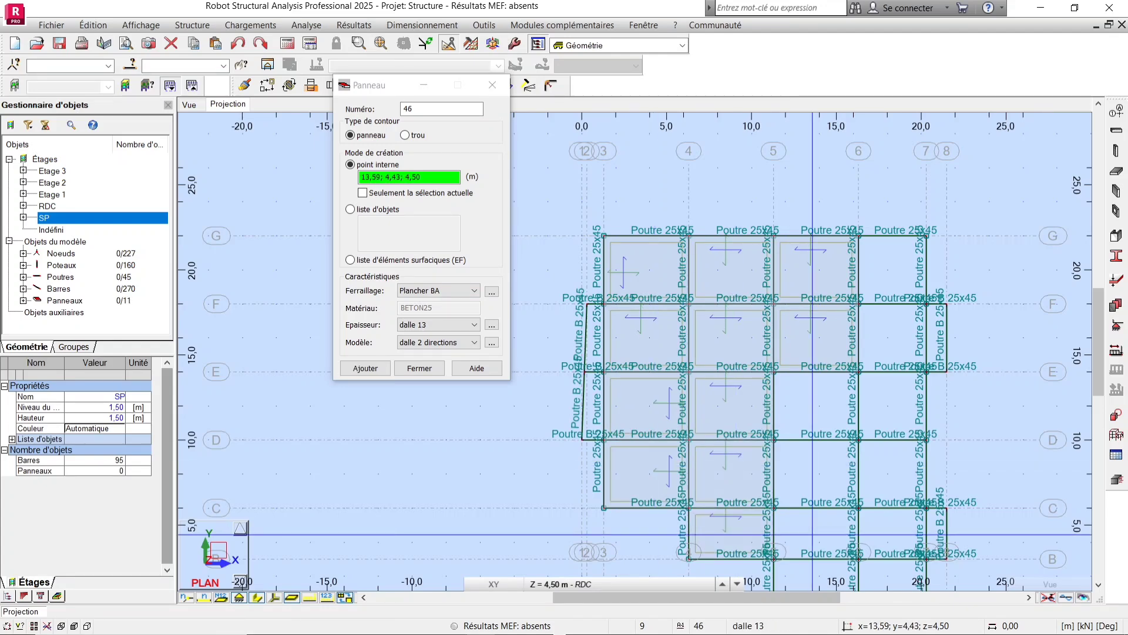
pyautogui.click(817, 531)
# Add slab panels by internal points in the remaining right-hand and lower bays of the floor.
pyautogui.scroll(-2, 787, 328)
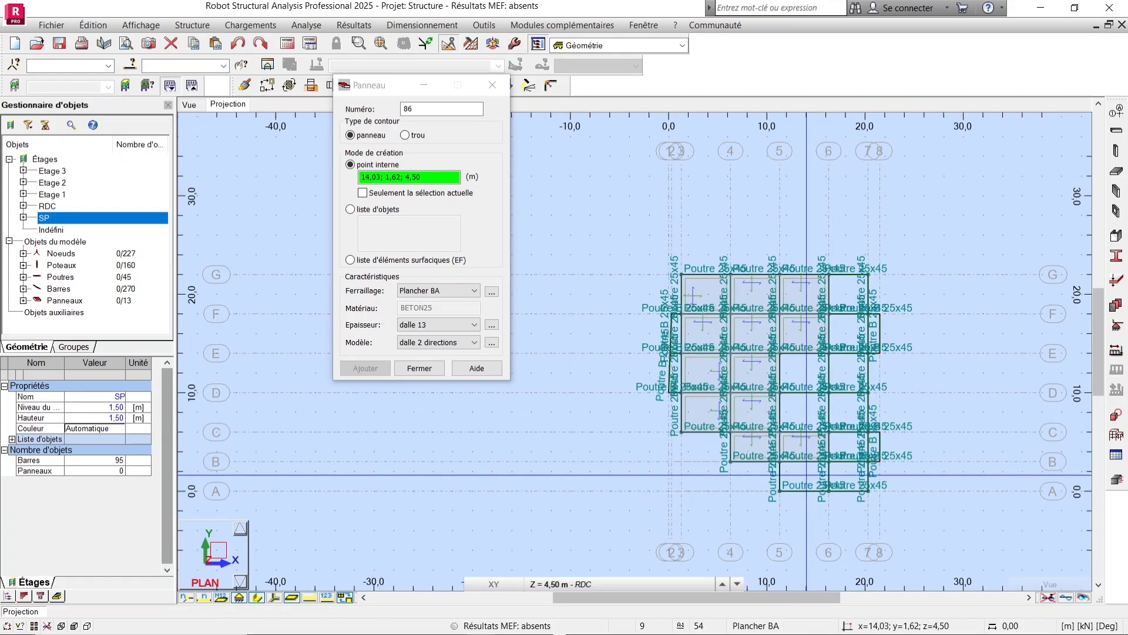
pyautogui.click(804, 370)
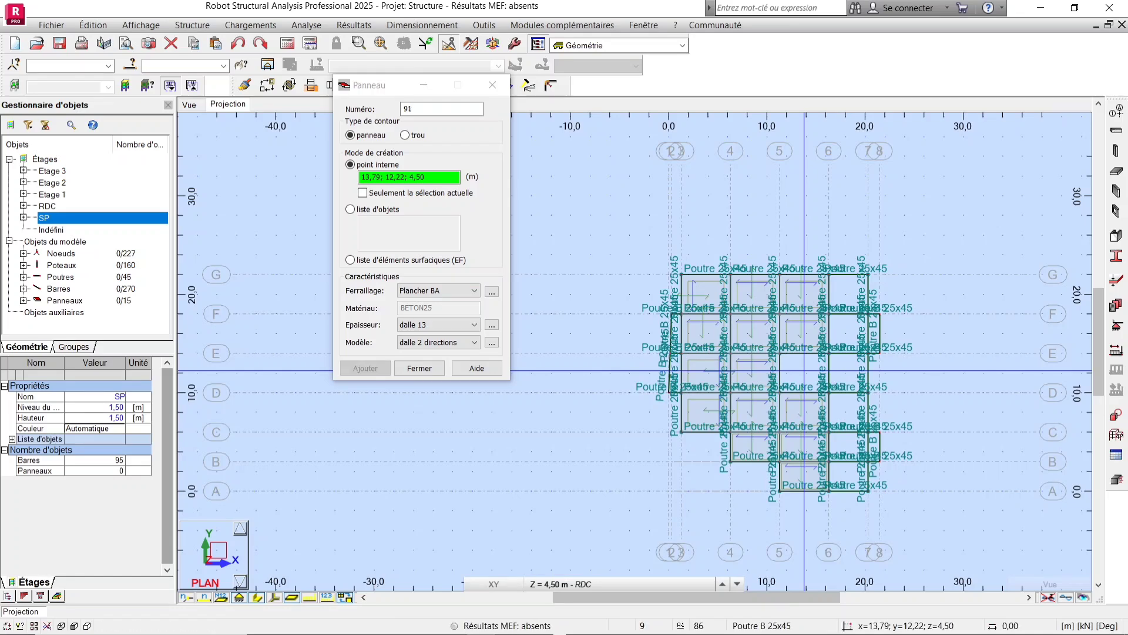
pyautogui.click(849, 444)
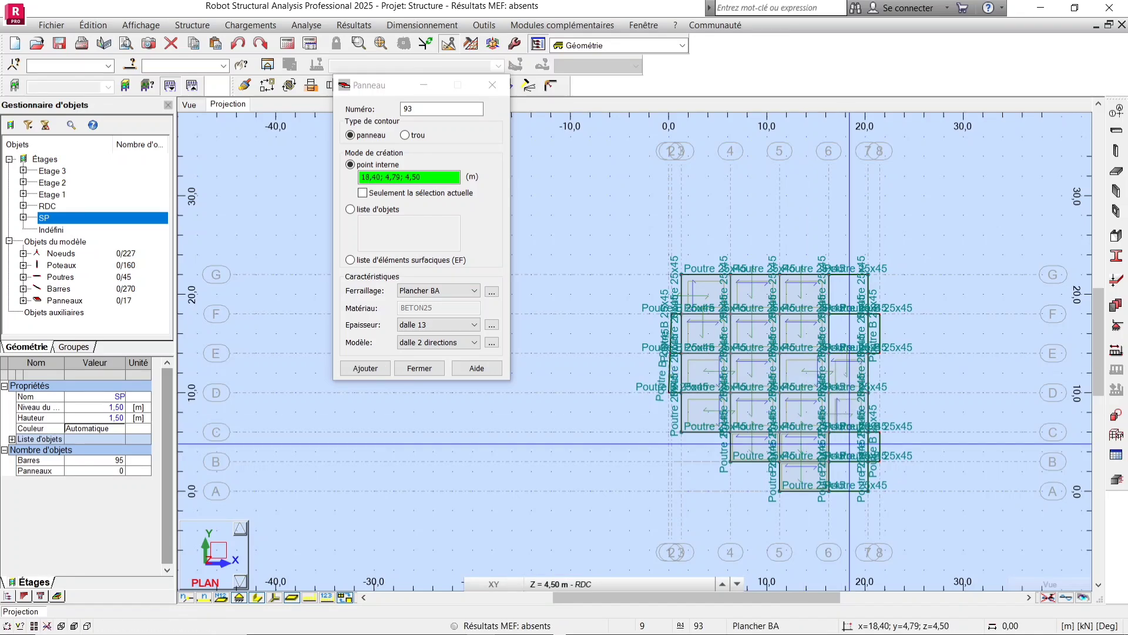
pyautogui.click(851, 470)
pyautogui.scroll(4, 931, 308)
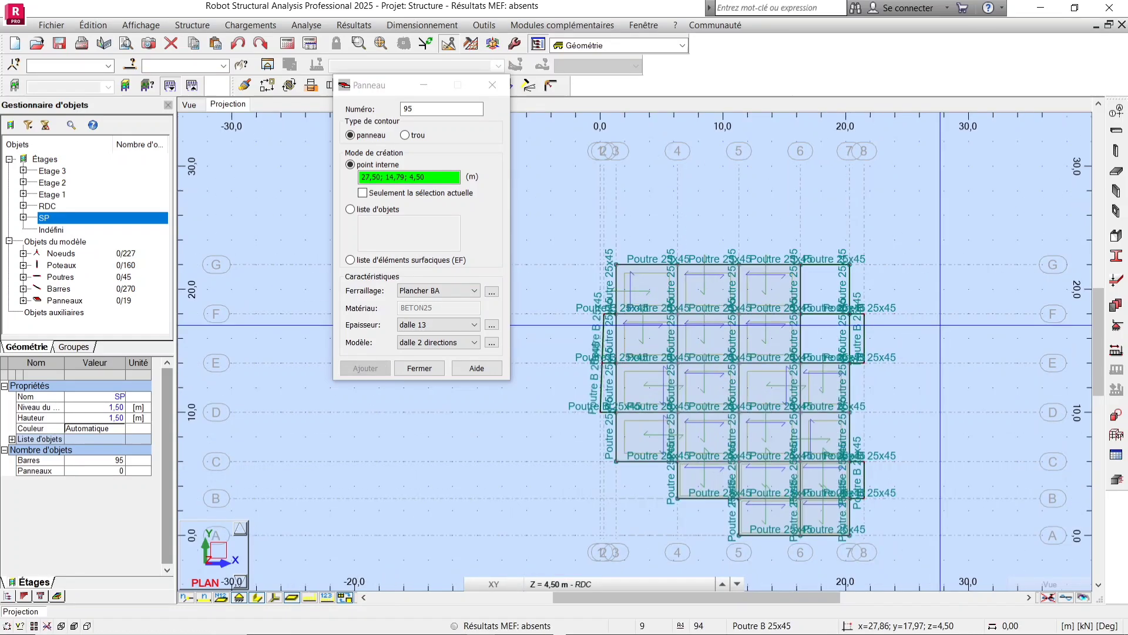
pyautogui.click(716, 365)
pyautogui.click(737, 283)
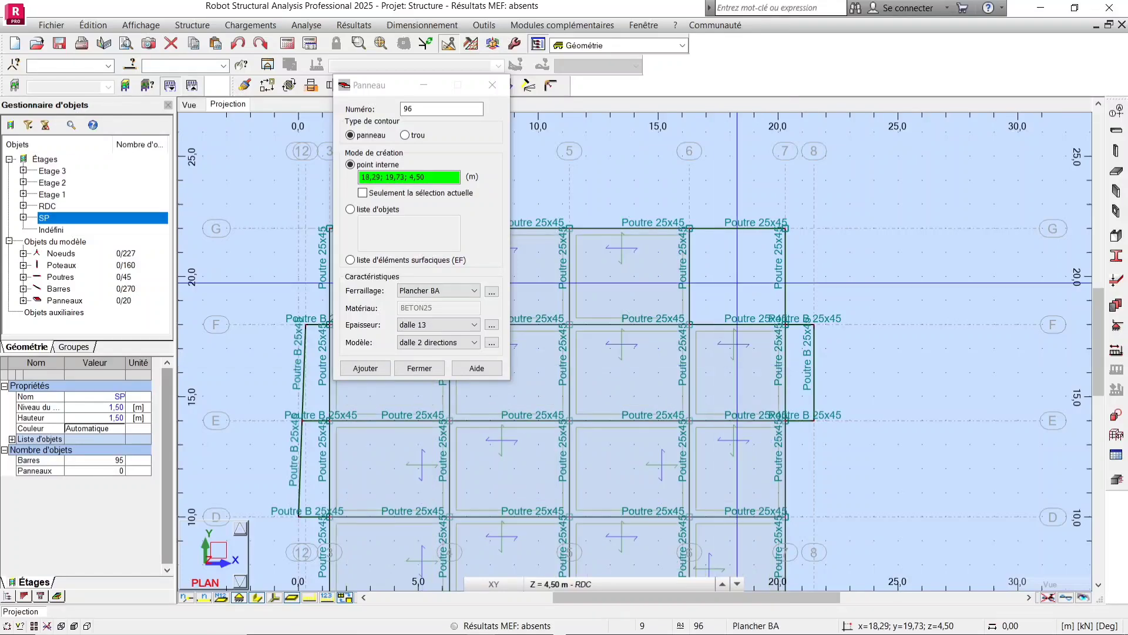
pyautogui.scroll(-4, 930, 238)
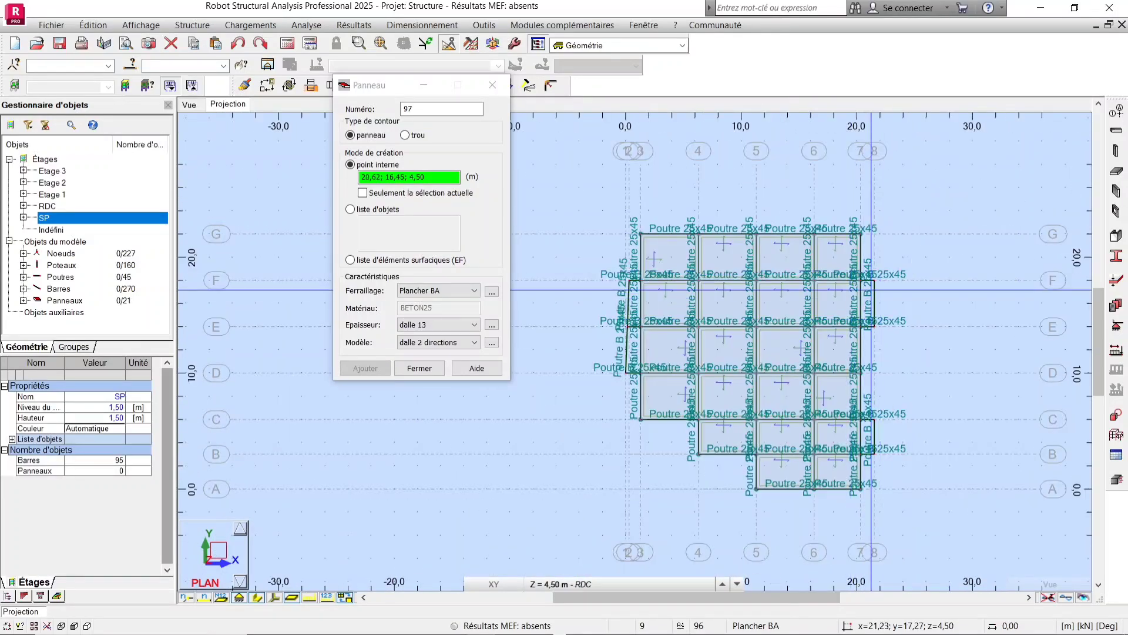
# Create a new uniform slab thickness named balcon 13 from the panel dialog.
pyautogui.click(578, 388)
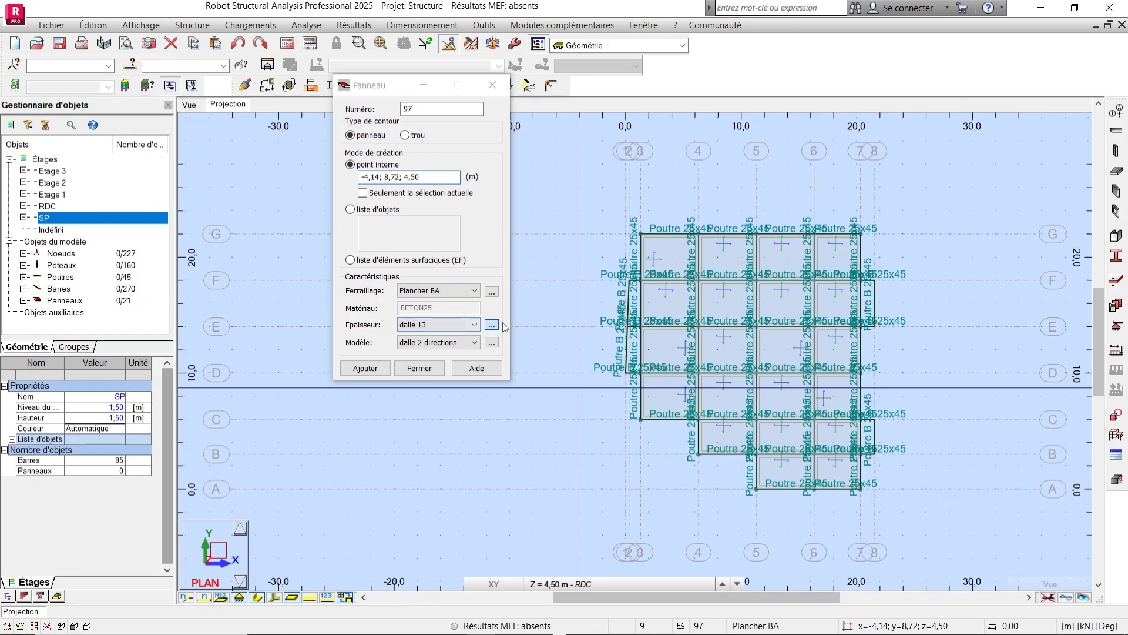
pyautogui.click(494, 325)
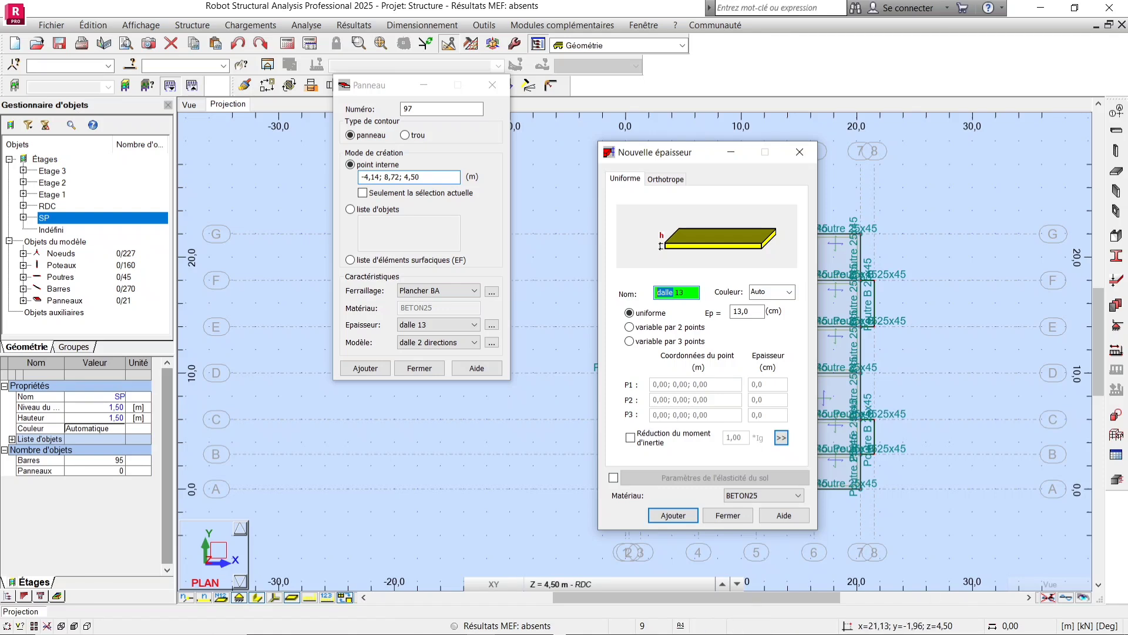
pyautogui.click(992, 621)
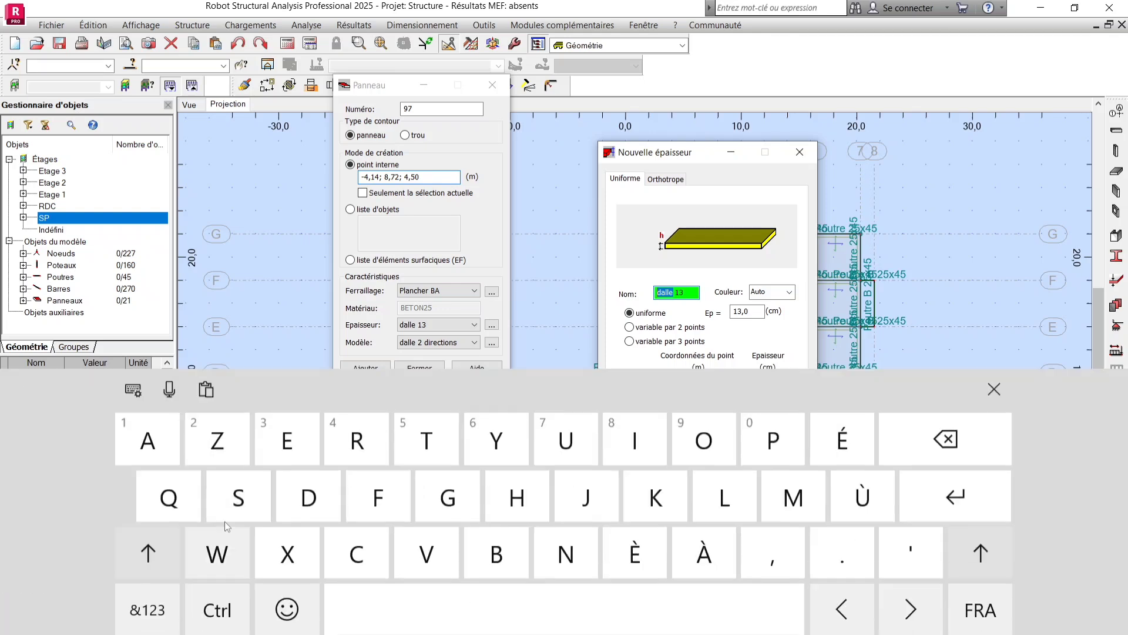
pyautogui.click(176, 555)
pyautogui.write('b')
pyautogui.write('al')
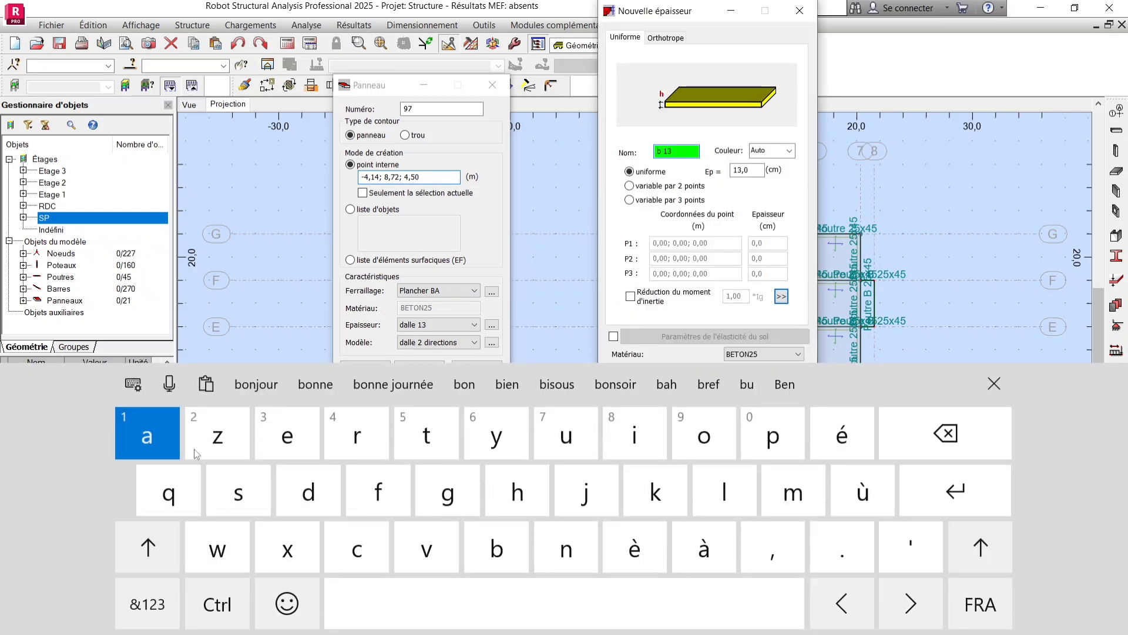
pyautogui.write('con')
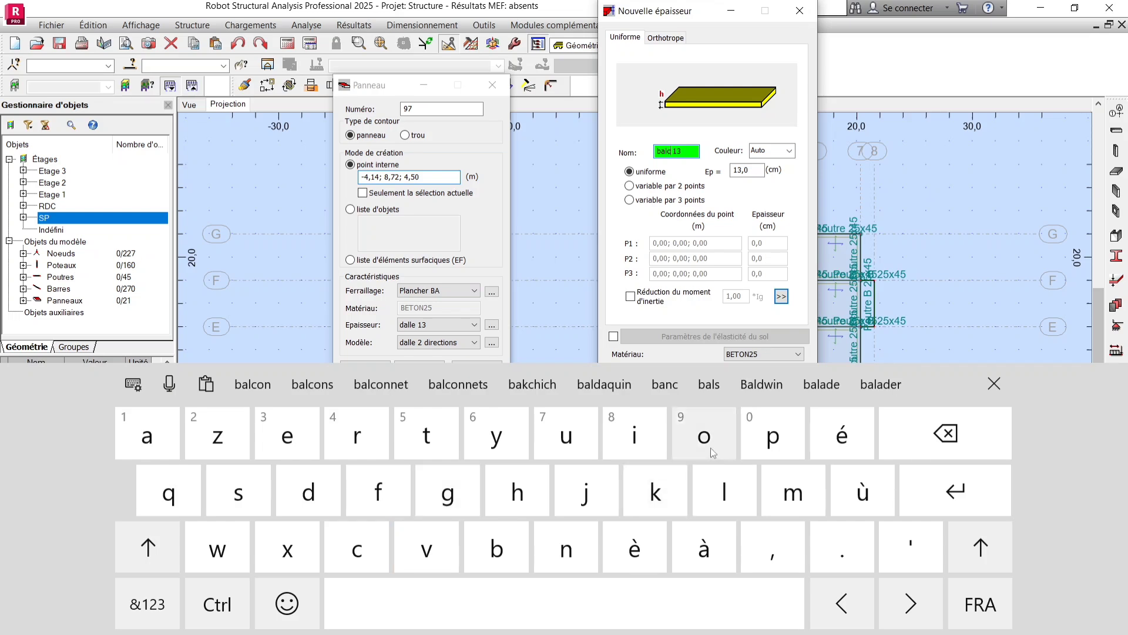
pyautogui.click(993, 384)
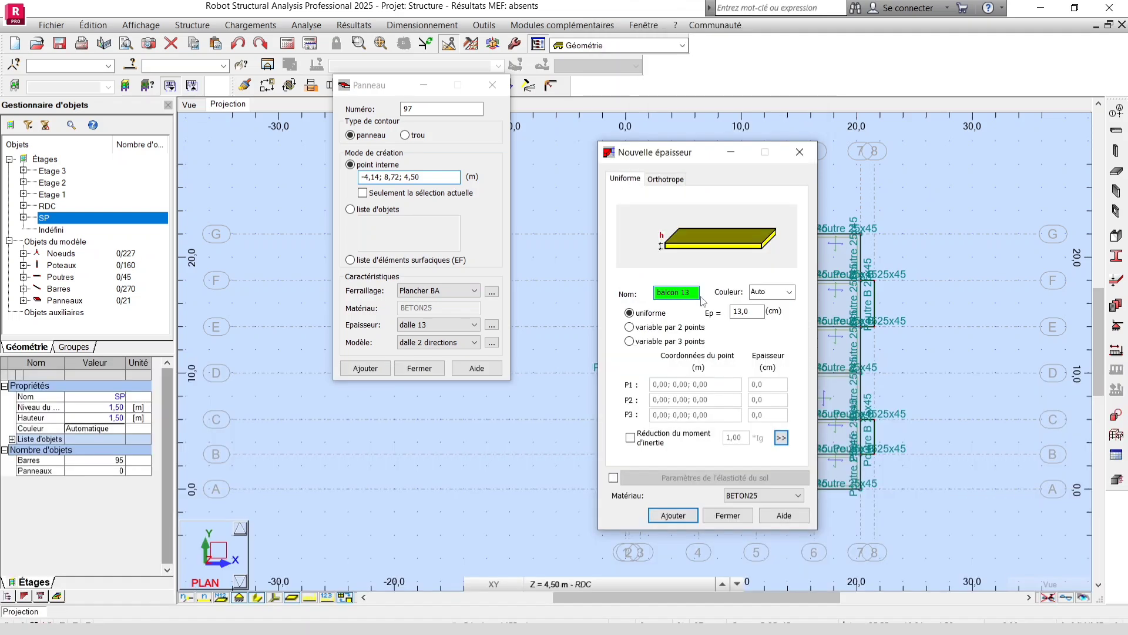
pyautogui.click(669, 515)
# Define panels with the balcon 13 thickness by internal points in the cantilevered edge bays.
pyautogui.scroll(2, 634, 298)
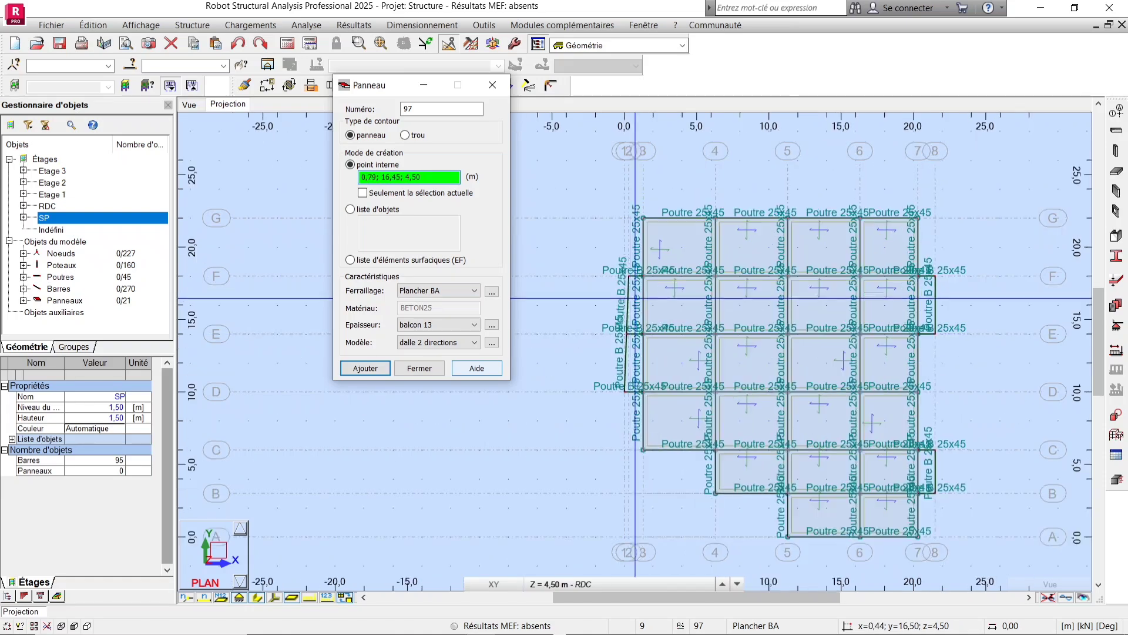
pyautogui.scroll(3, 634, 298)
pyautogui.click(656, 290)
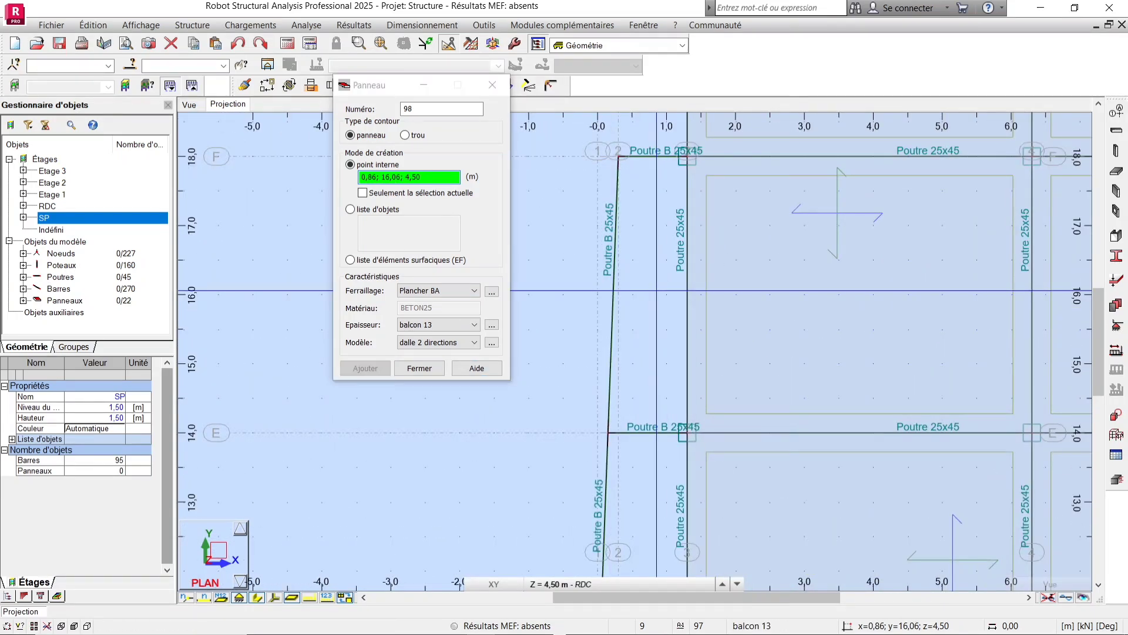
pyautogui.scroll(-3, 656, 290)
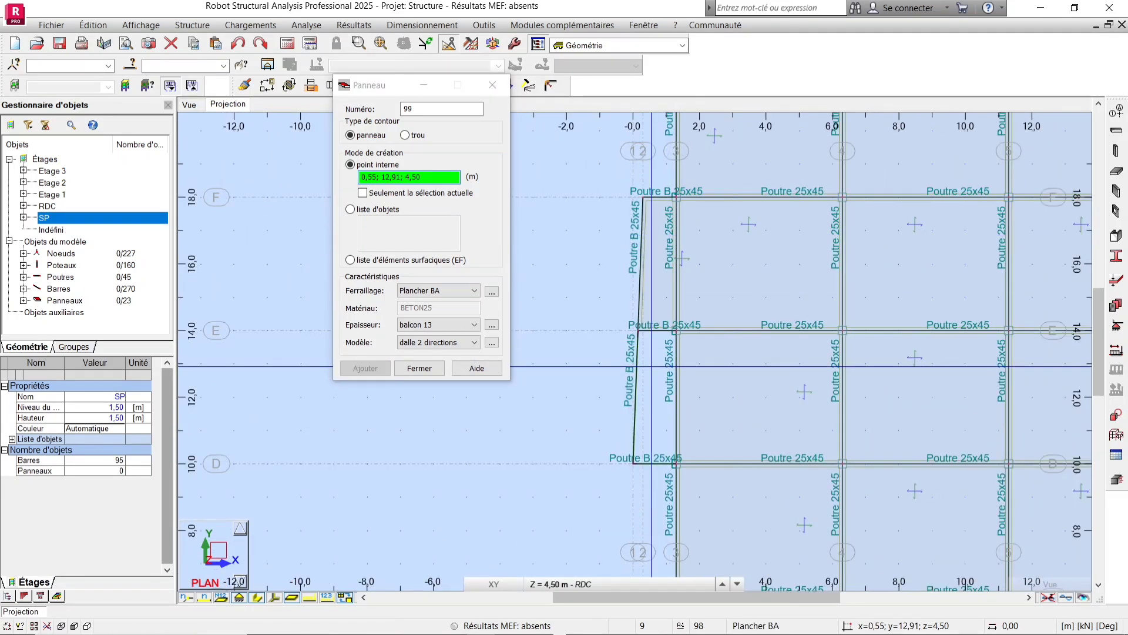
pyautogui.scroll(-4, 651, 366)
pyautogui.scroll(3, 963, 393)
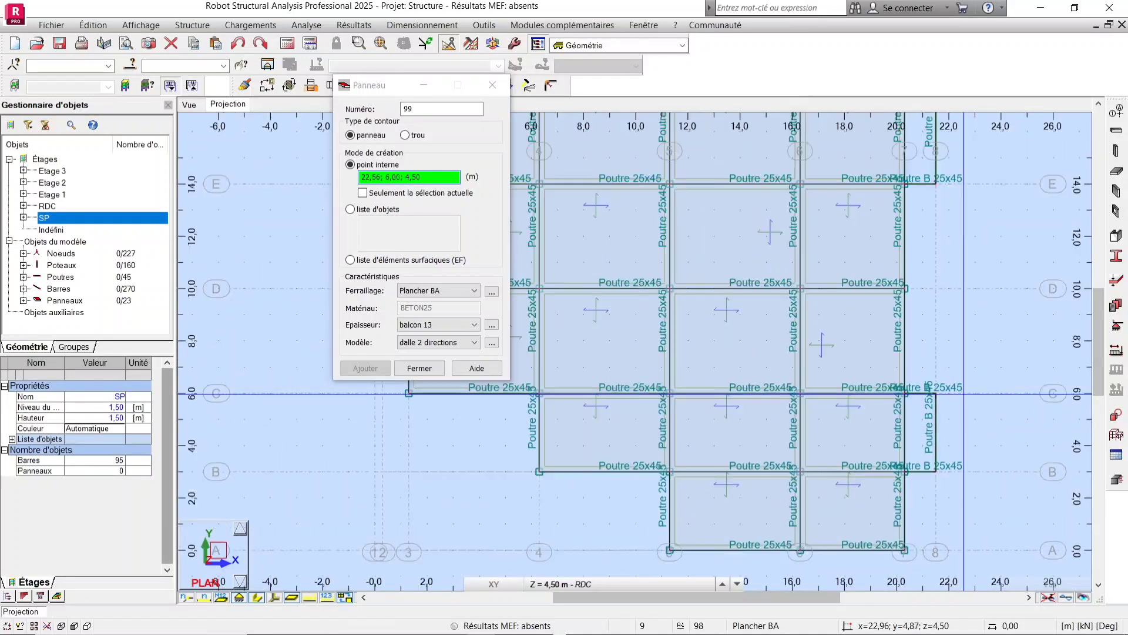
pyautogui.scroll(1, 920, 440)
pyautogui.click(913, 435)
# Close the Panel dialog and return to the 3D view of the structure.
pyautogui.scroll(-4, 912, 433)
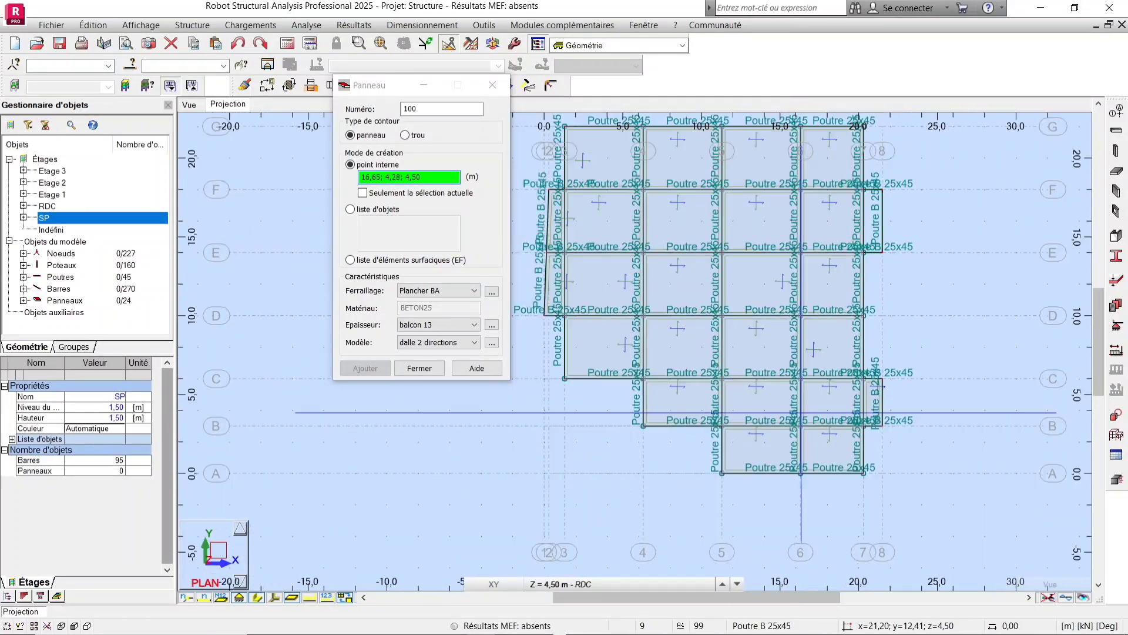
pyautogui.scroll(1, 876, 220)
pyautogui.scroll(2, 881, 189)
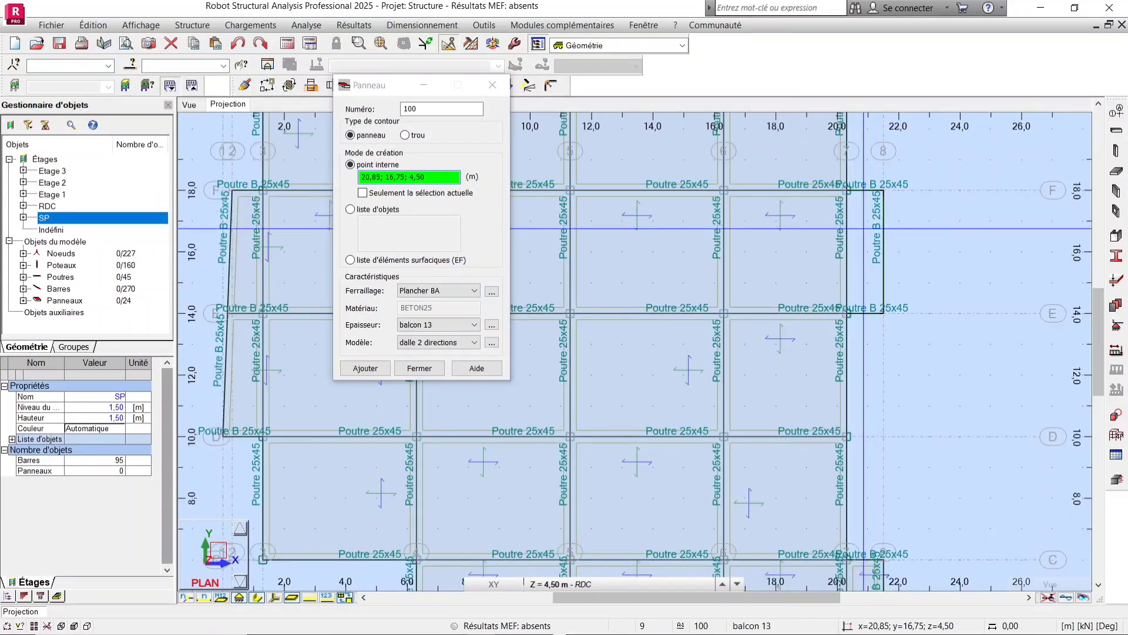
pyautogui.click(492, 85)
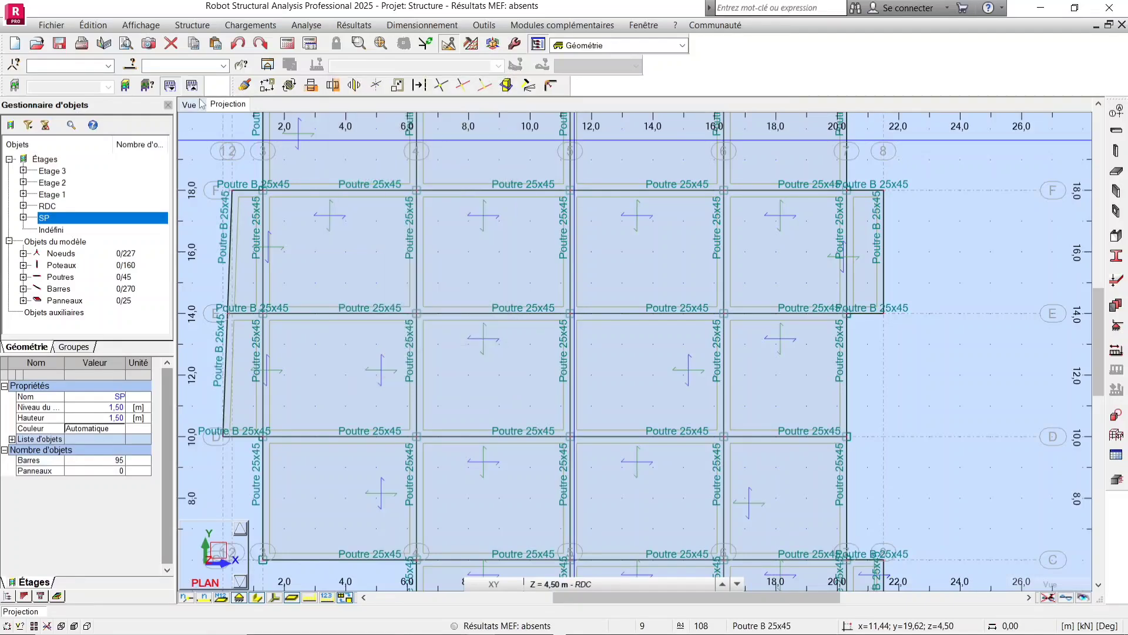
pyautogui.scroll(4, 437, 461)
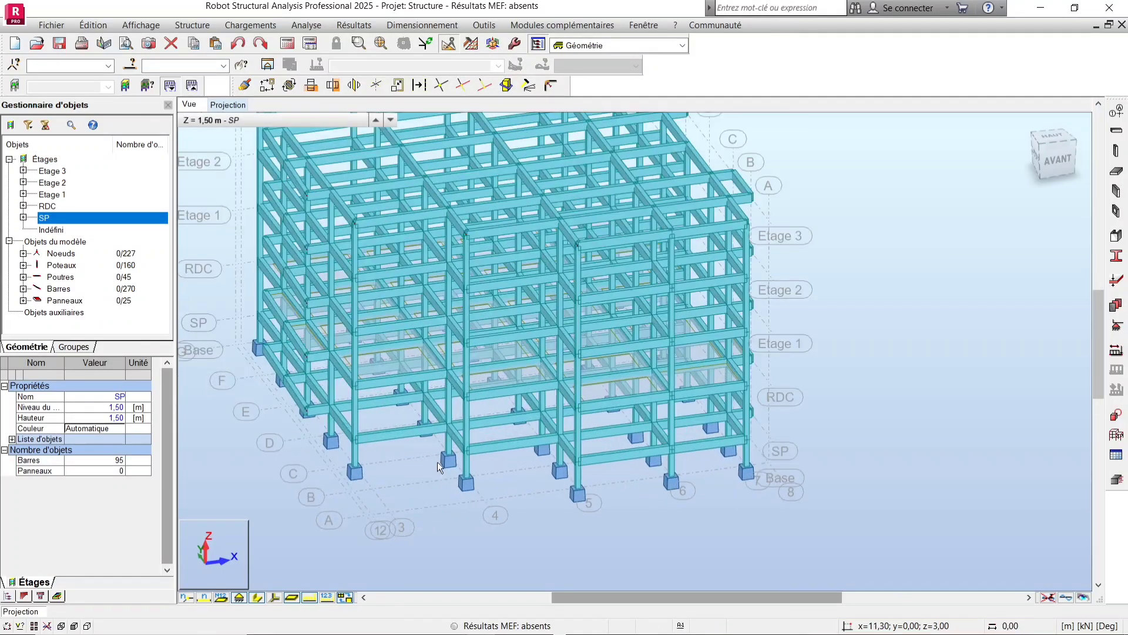
# Select all panels sharing the same thickness as a ground-floor slab panel, then clear the selection.
pyautogui.rightClick(1007, 265)
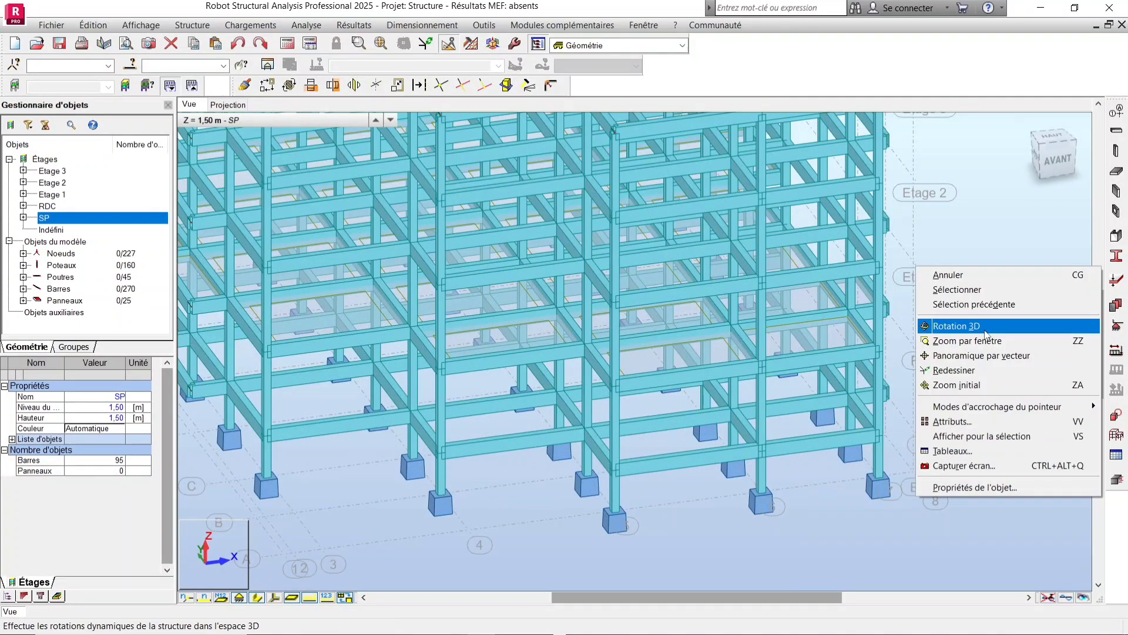
pyautogui.click(958, 323)
pyautogui.moveTo(692, 396); pyautogui.dragTo(691, 346)
pyautogui.scroll(5, 764, 304)
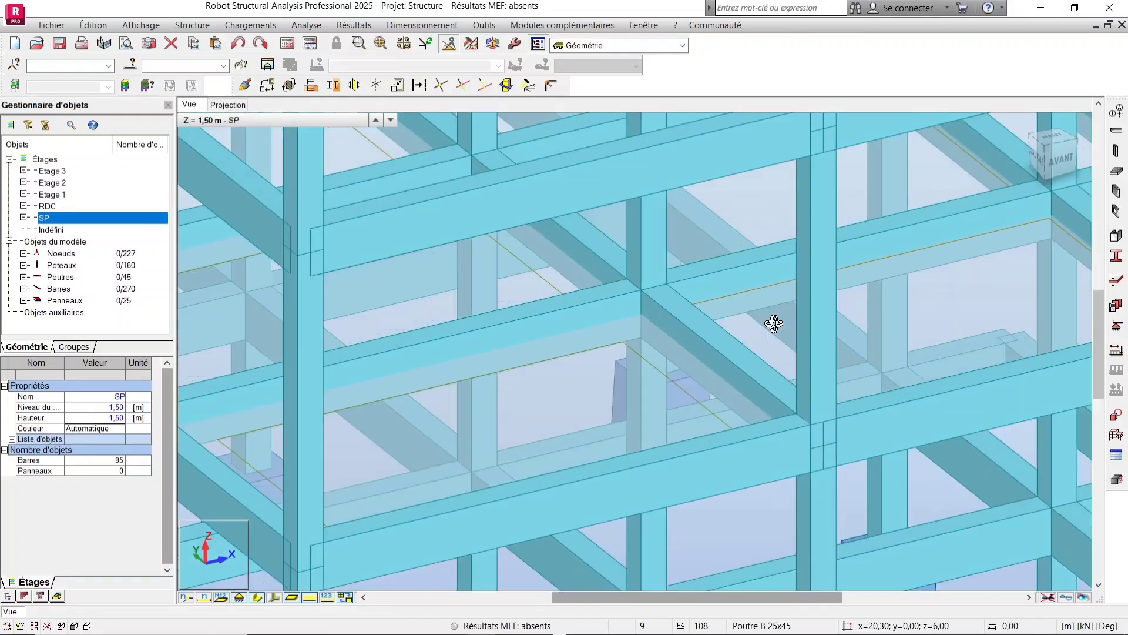
pyautogui.moveTo(773, 322); pyautogui.dragTo(621, 340)
pyautogui.scroll(-5, 655, 318)
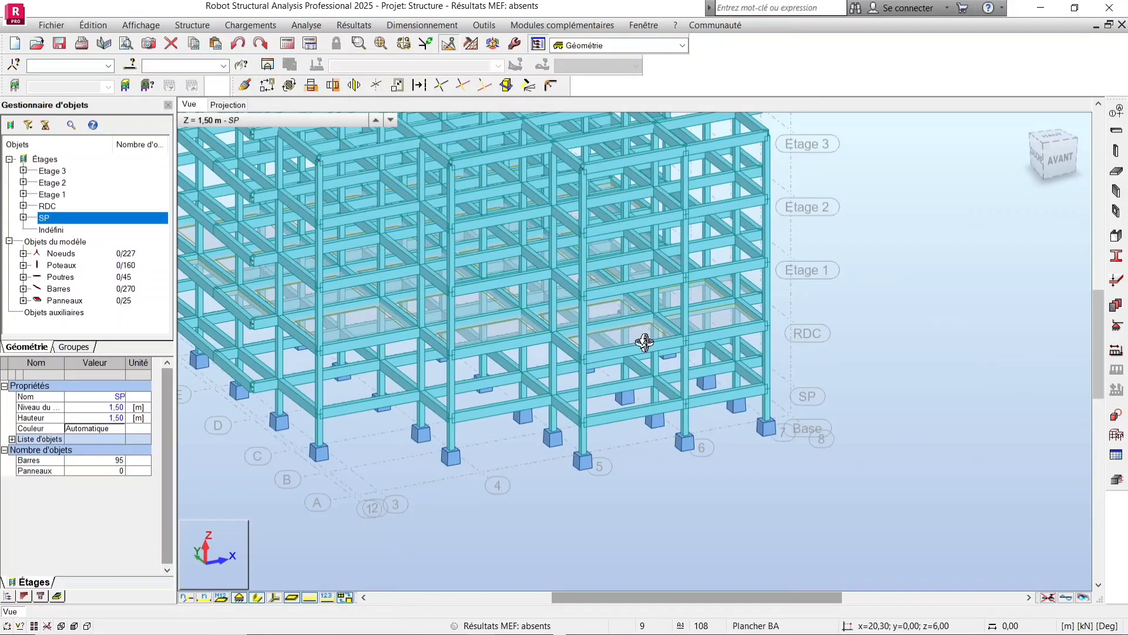
pyautogui.scroll(3, 631, 327)
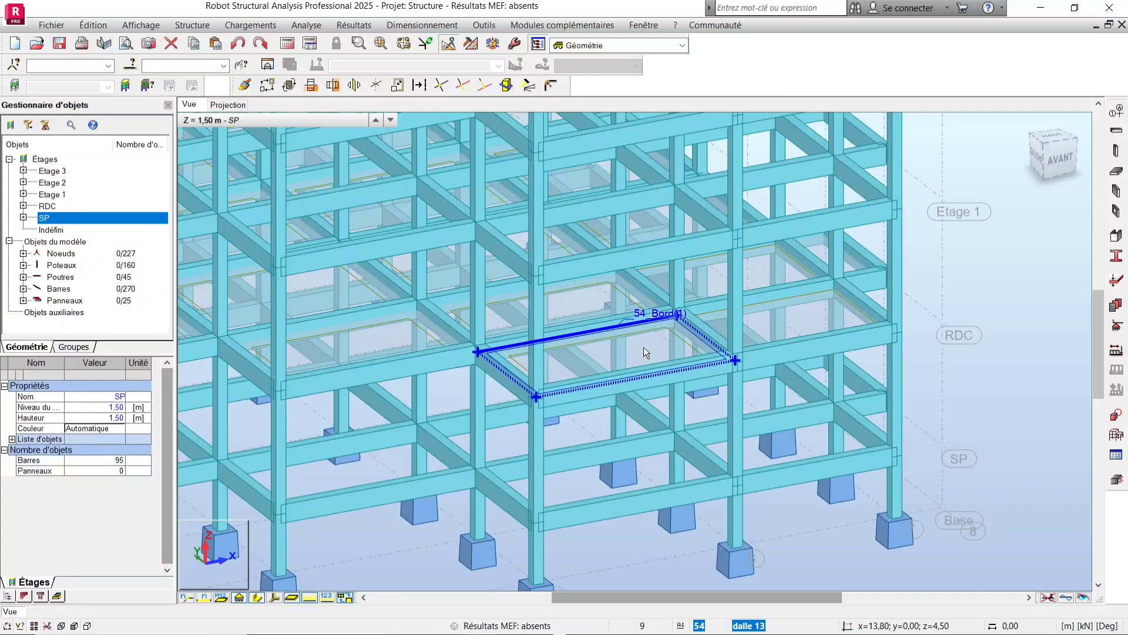
pyautogui.rightClick(643, 347)
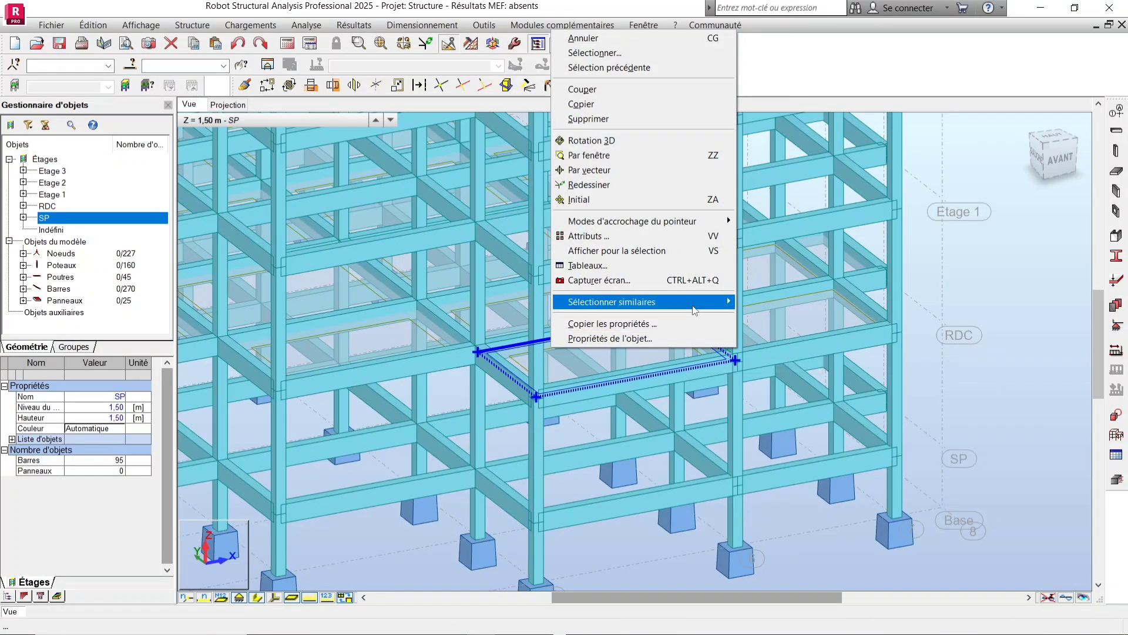
pyautogui.moveTo(694, 310)
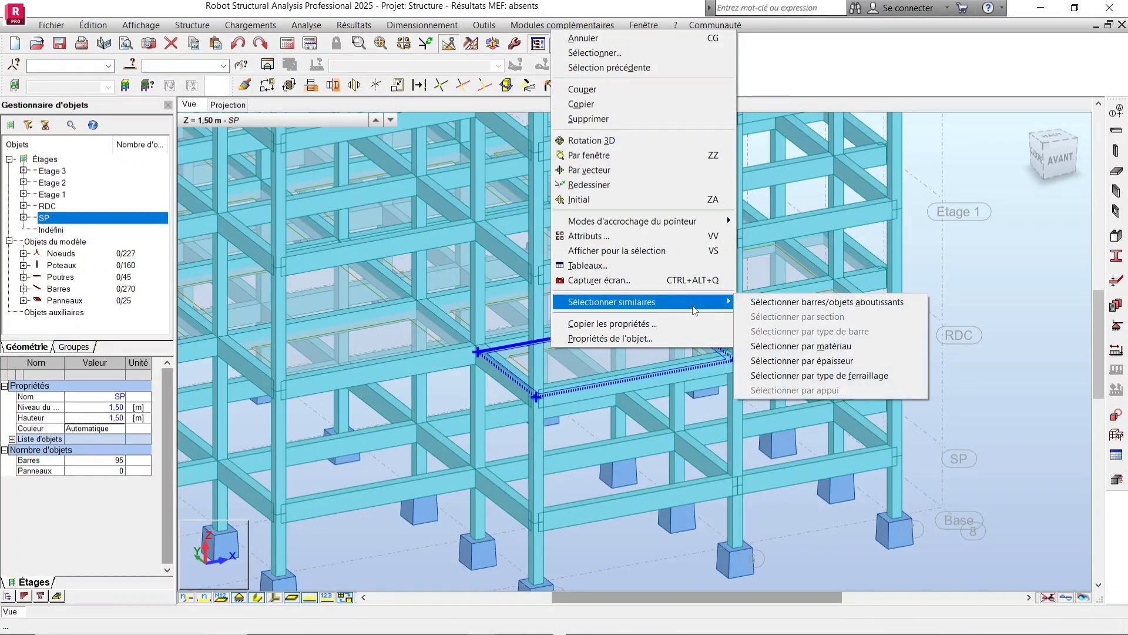
pyautogui.click(864, 361)
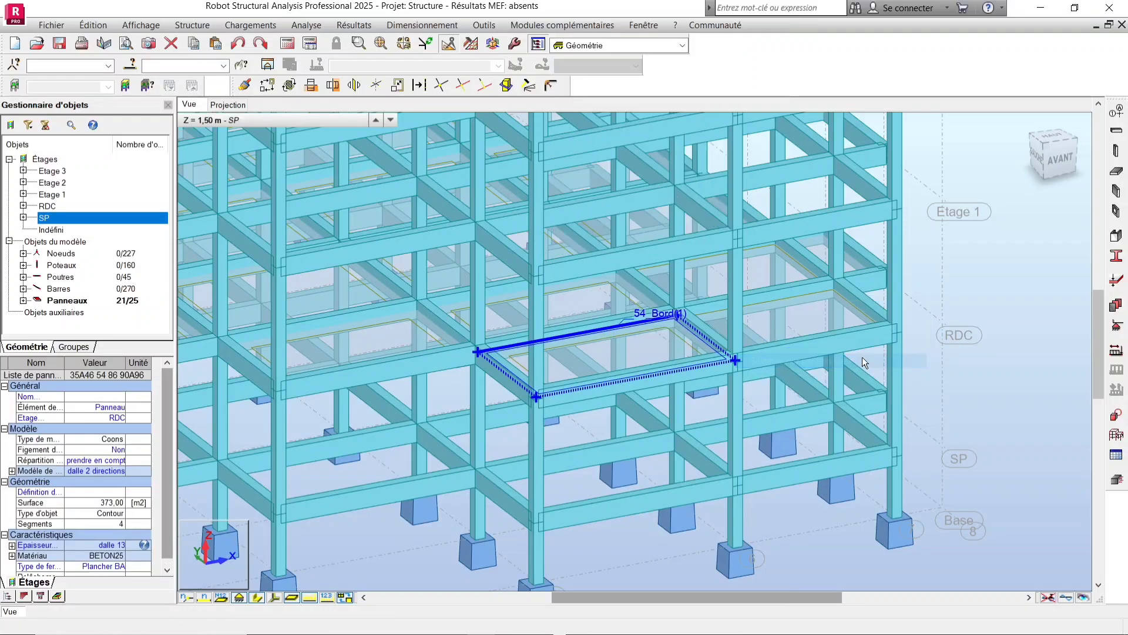
pyautogui.scroll(-5, 907, 425)
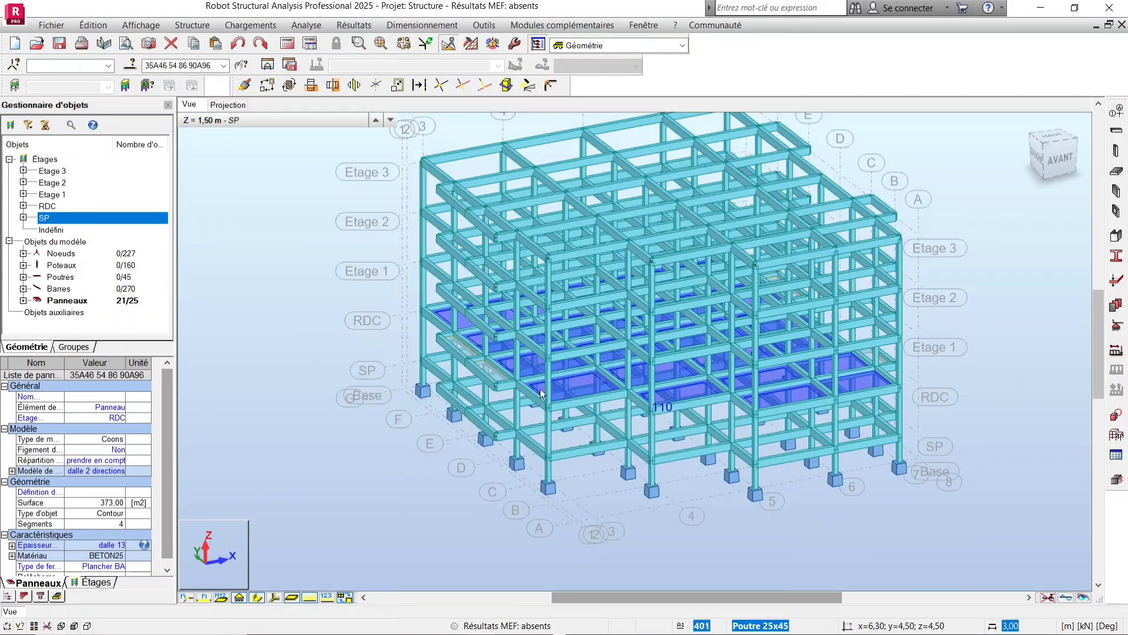
pyautogui.scroll(2, 519, 341)
pyautogui.click(329, 291)
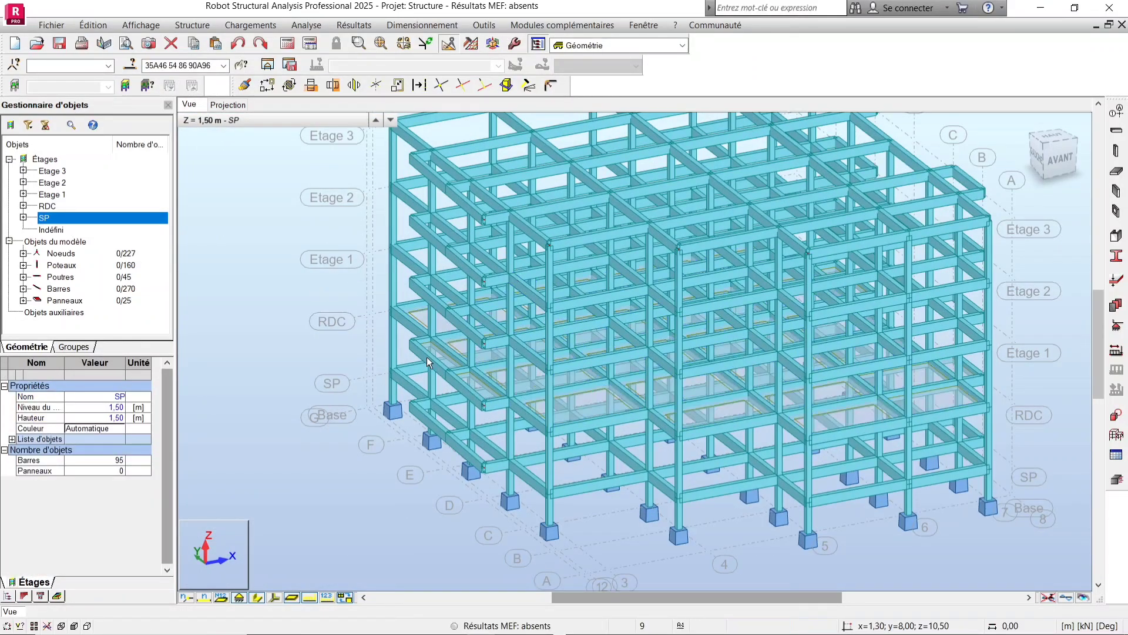
# Select all panels made of the same material as a ground-floor slab panel.
pyautogui.click(558, 400)
pyautogui.rightClick(558, 399)
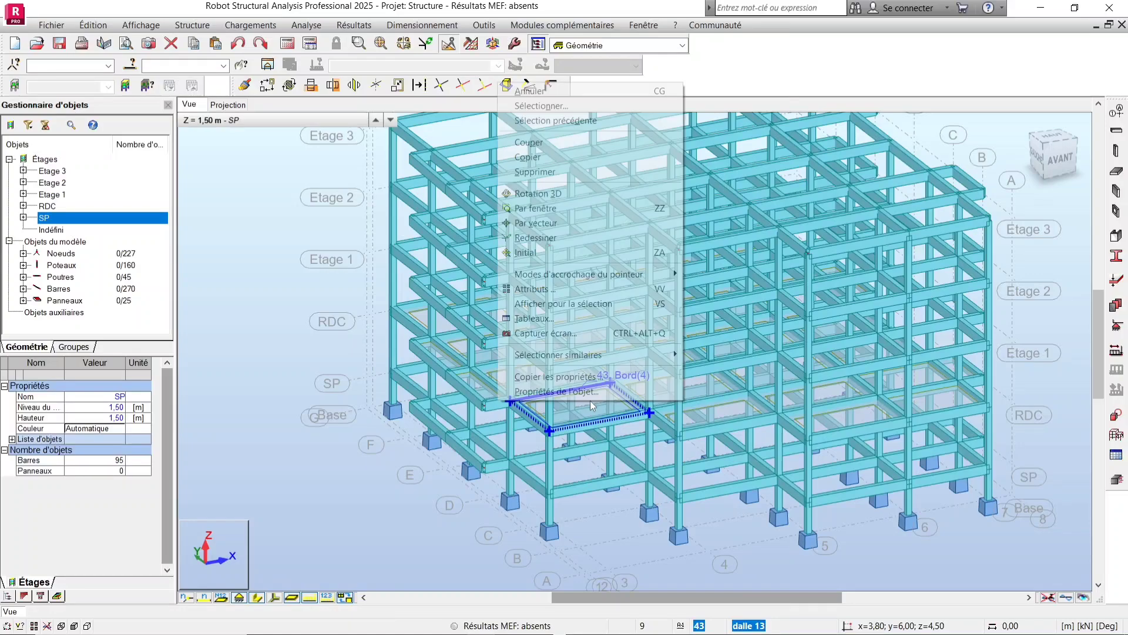
pyautogui.moveTo(631, 366)
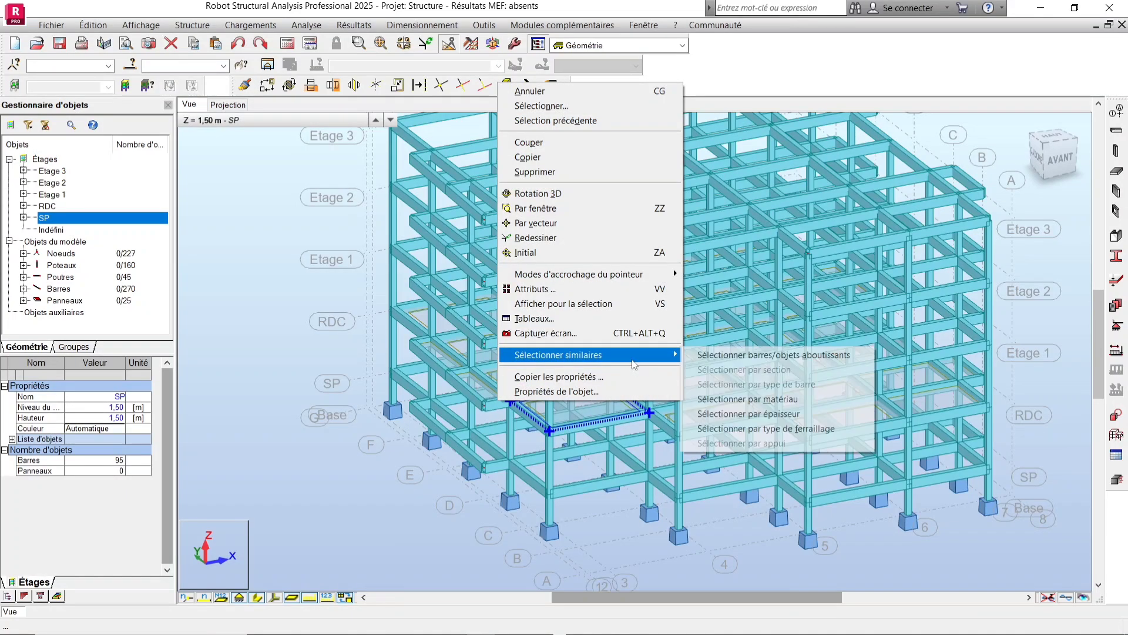
pyautogui.click(799, 387)
pyautogui.scroll(-3, 511, 378)
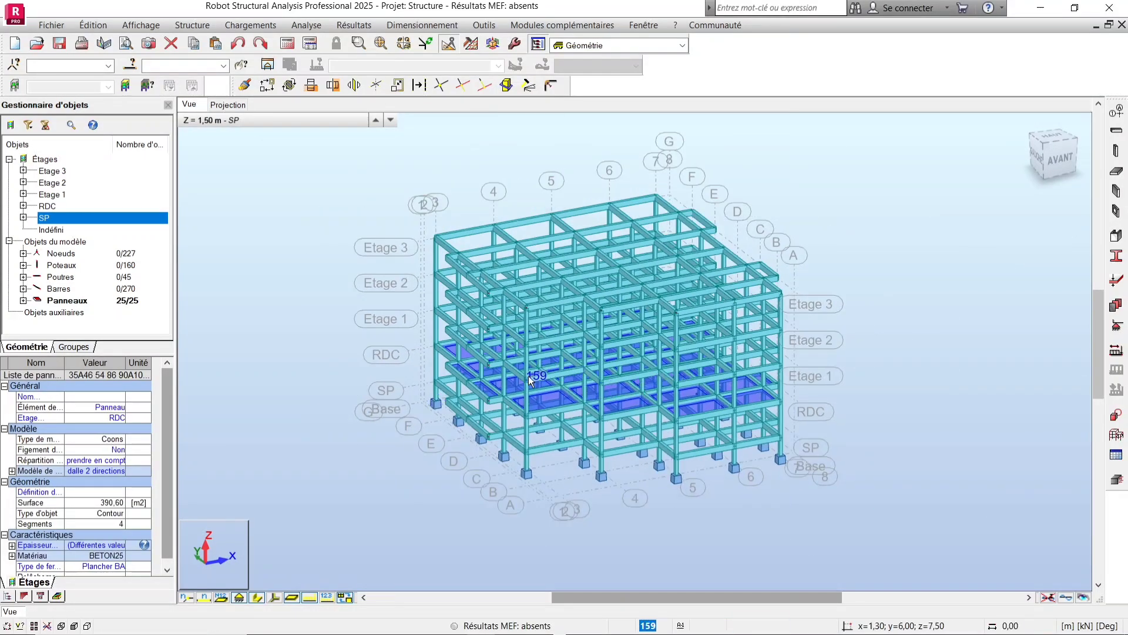
pyautogui.scroll(4, 527, 375)
pyautogui.scroll(-3, 816, 442)
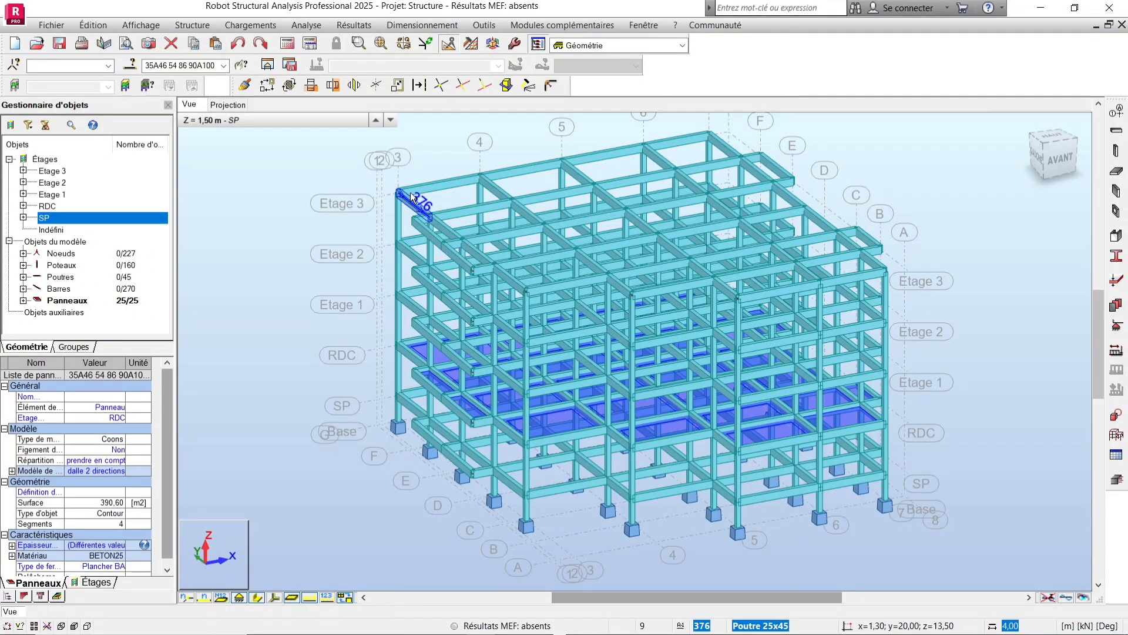
pyautogui.scroll(2, 399, 294)
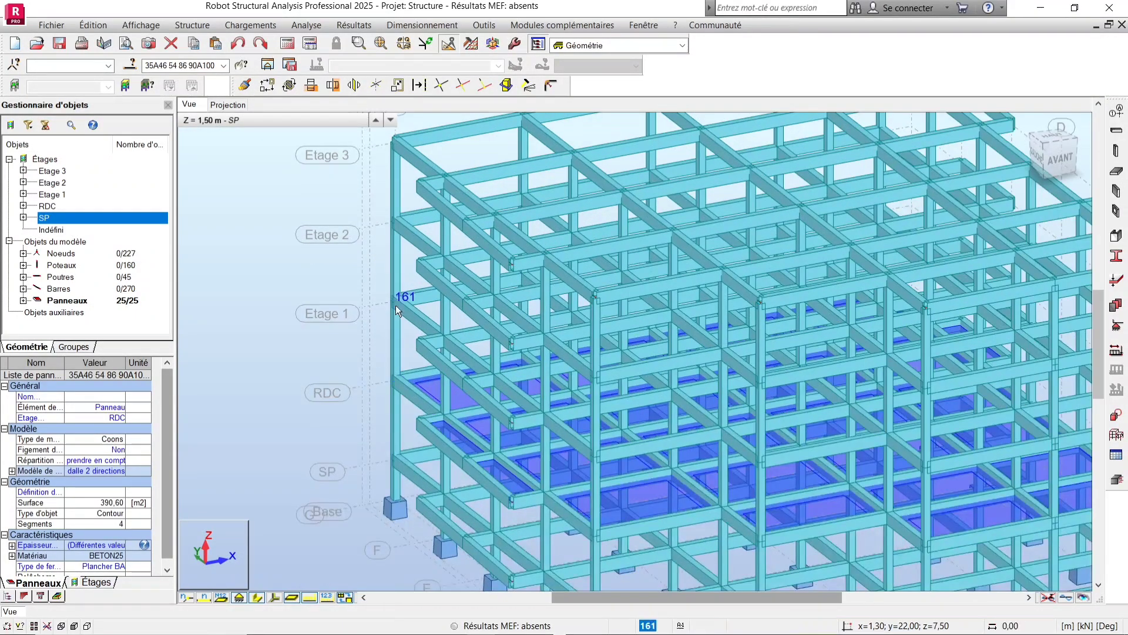
pyautogui.scroll(-3, 567, 348)
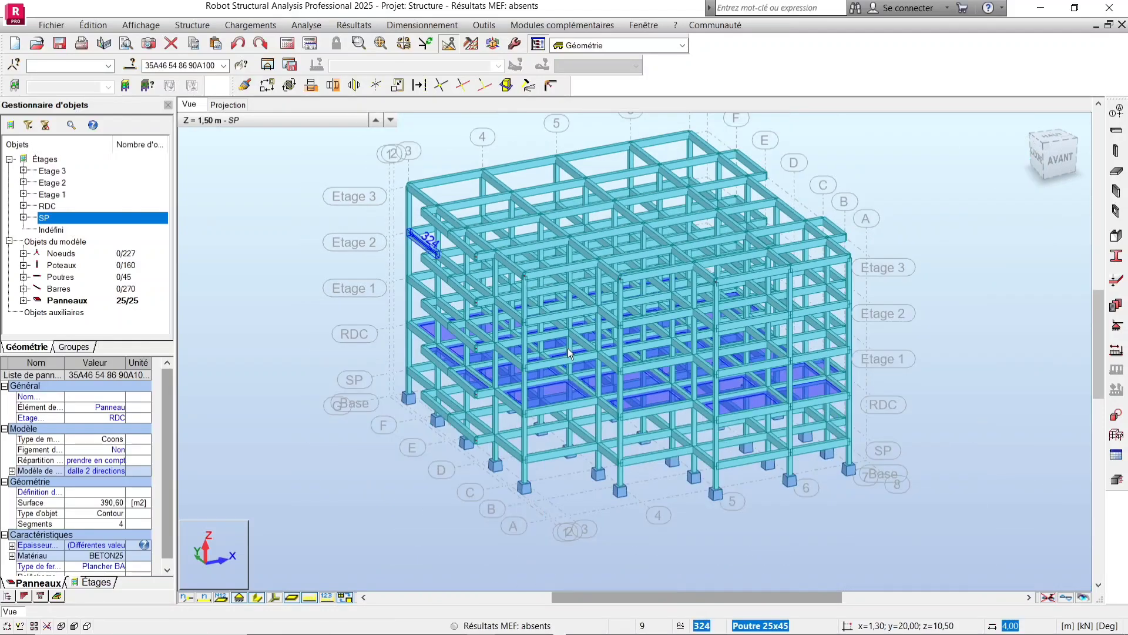
pyautogui.scroll(3, 823, 405)
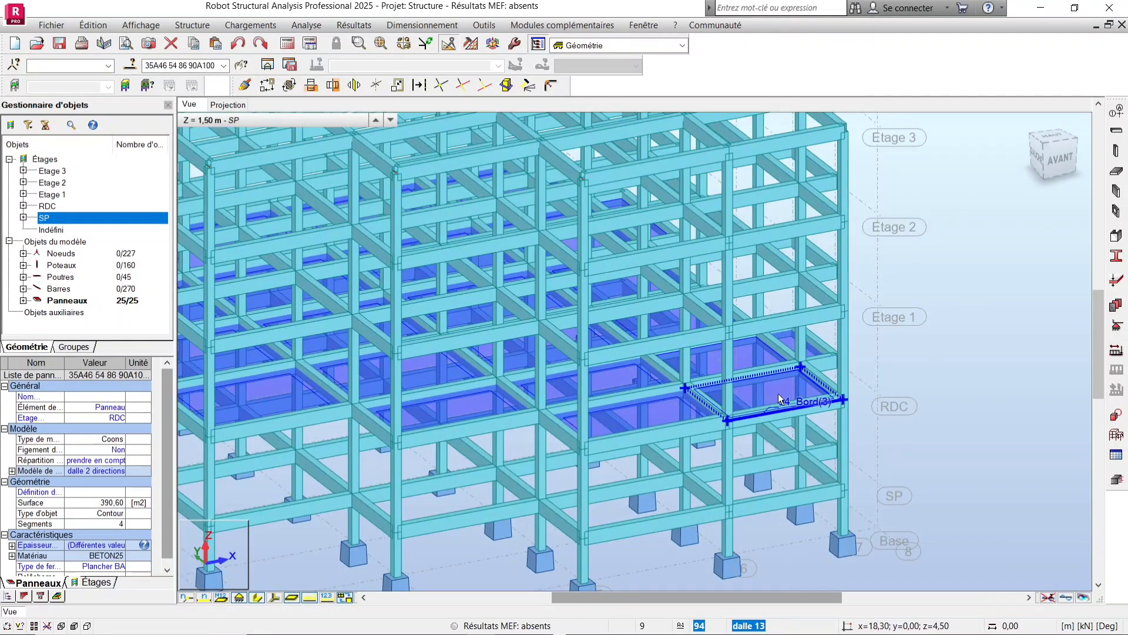
# Copy the selected contents of storey RDC upward to the storeys above with 3 repetitions.
pyautogui.click(265, 121)
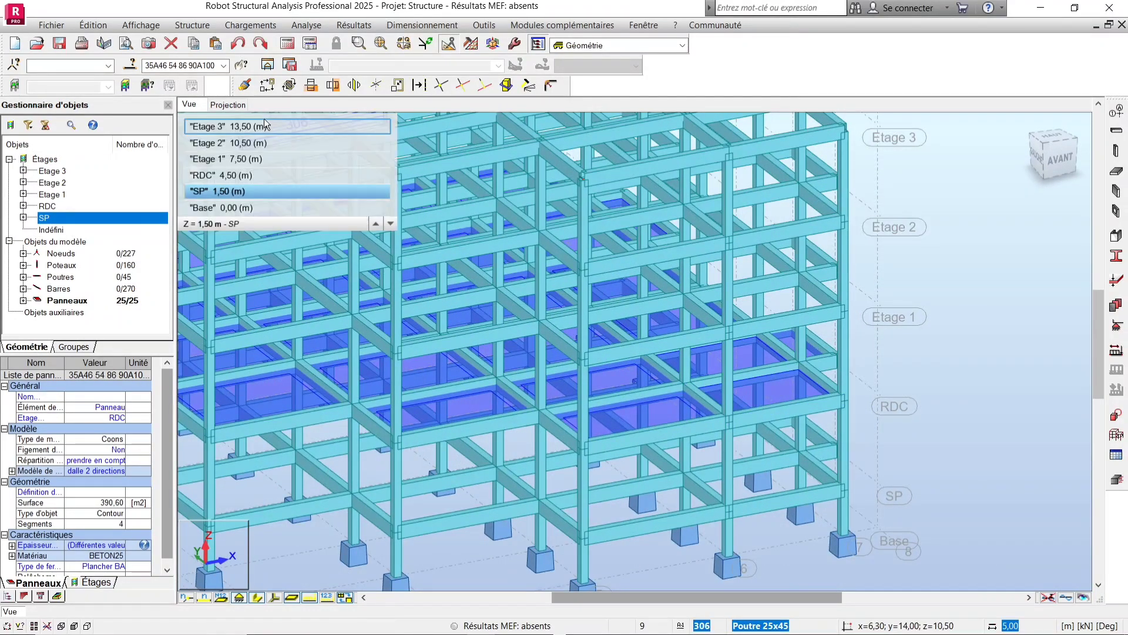
pyautogui.click(247, 174)
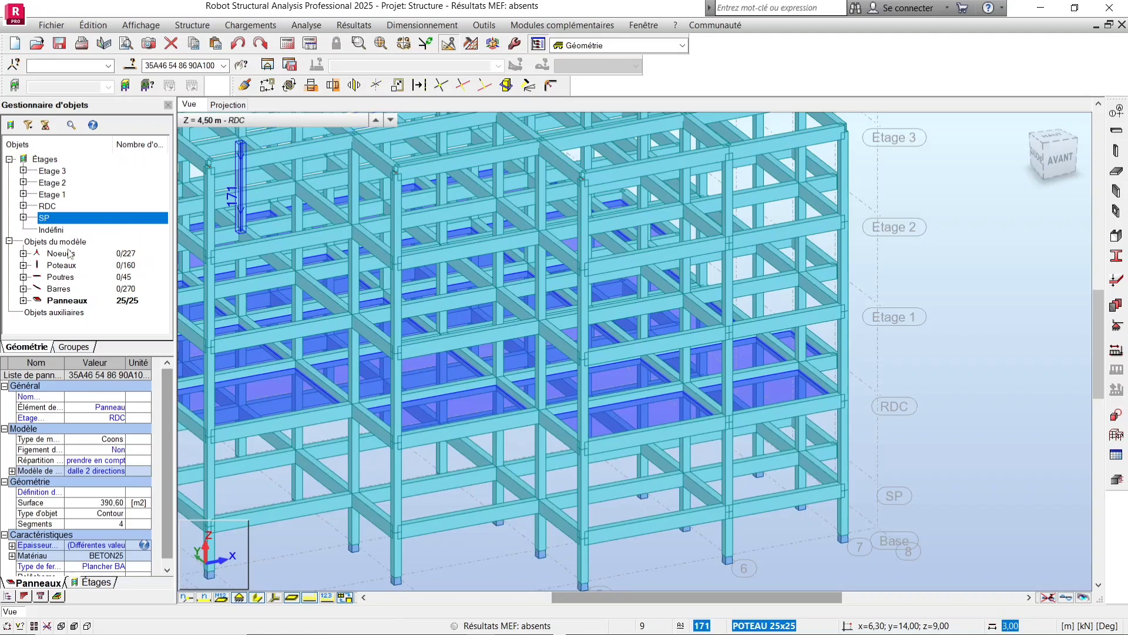
pyautogui.rightClick(47, 206)
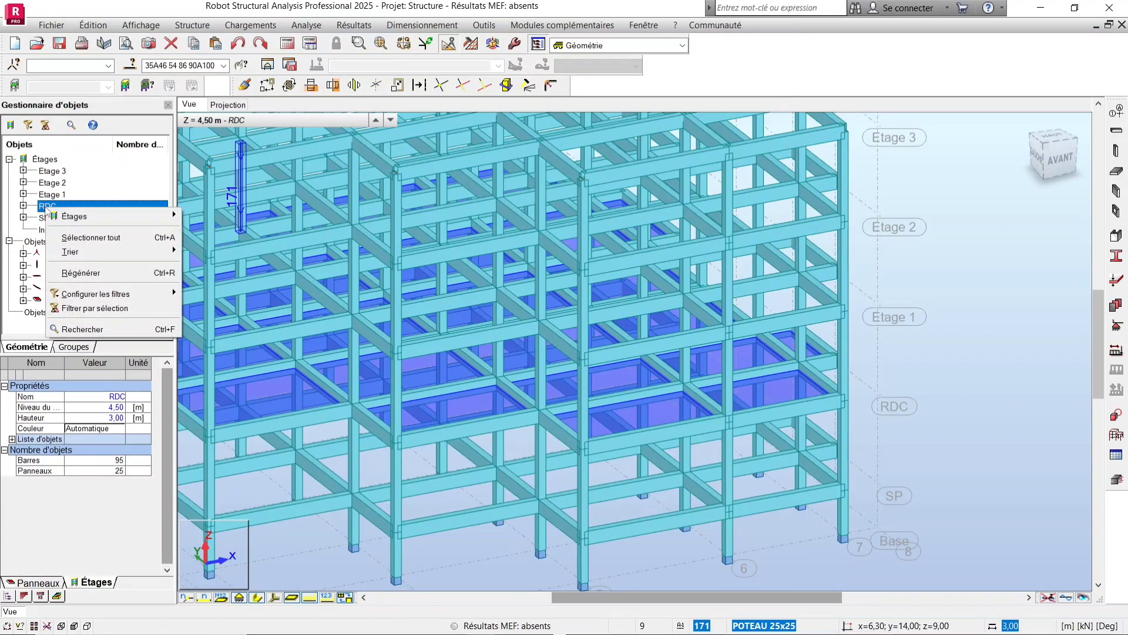
pyautogui.moveTo(104, 211)
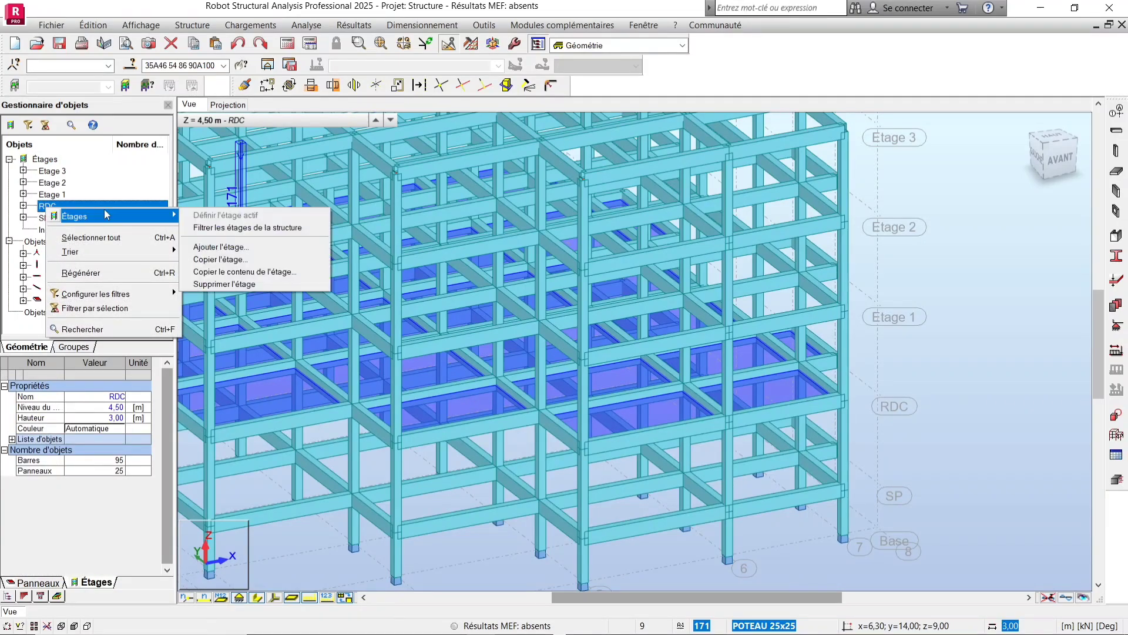
pyautogui.click(252, 272)
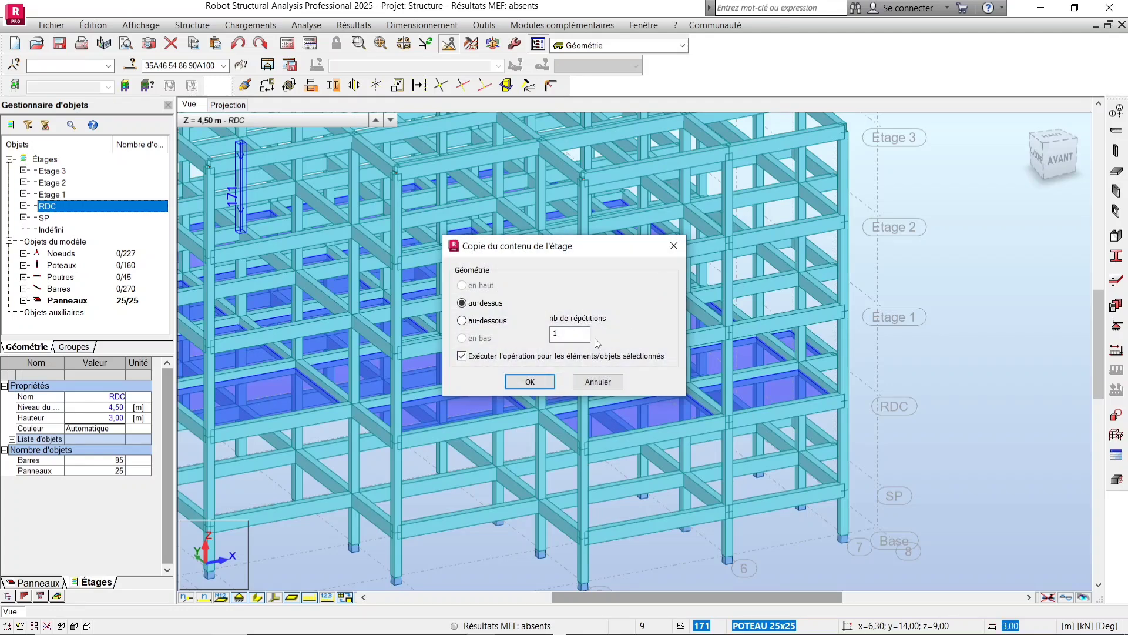
pyautogui.click(548, 385)
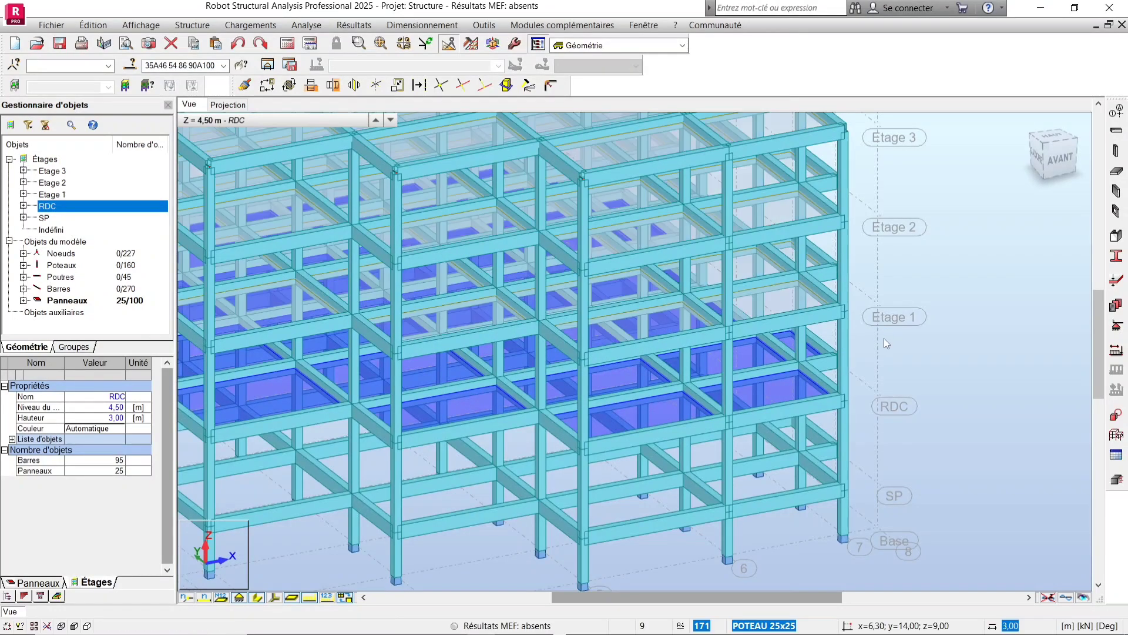
# Orbit and zoom around the structure to inspect the panels on the upper storeys.
pyautogui.scroll(-2, 858, 382)
pyautogui.click(993, 309)
pyautogui.rightClick(993, 309)
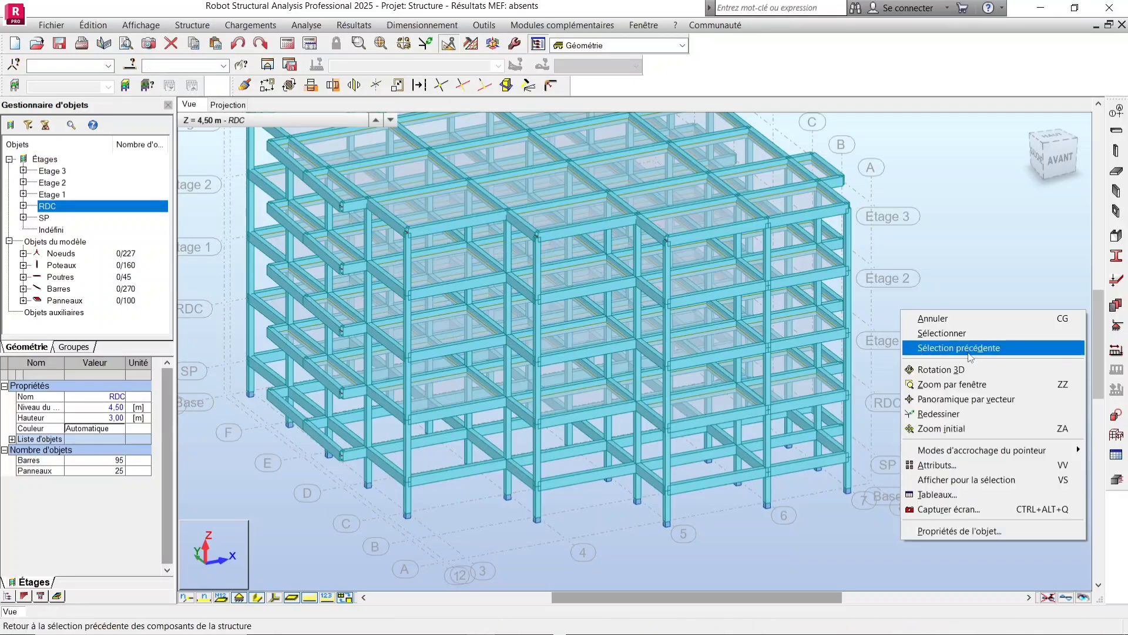
pyautogui.click(940, 369)
pyautogui.moveTo(906, 312); pyautogui.dragTo(703, 268)
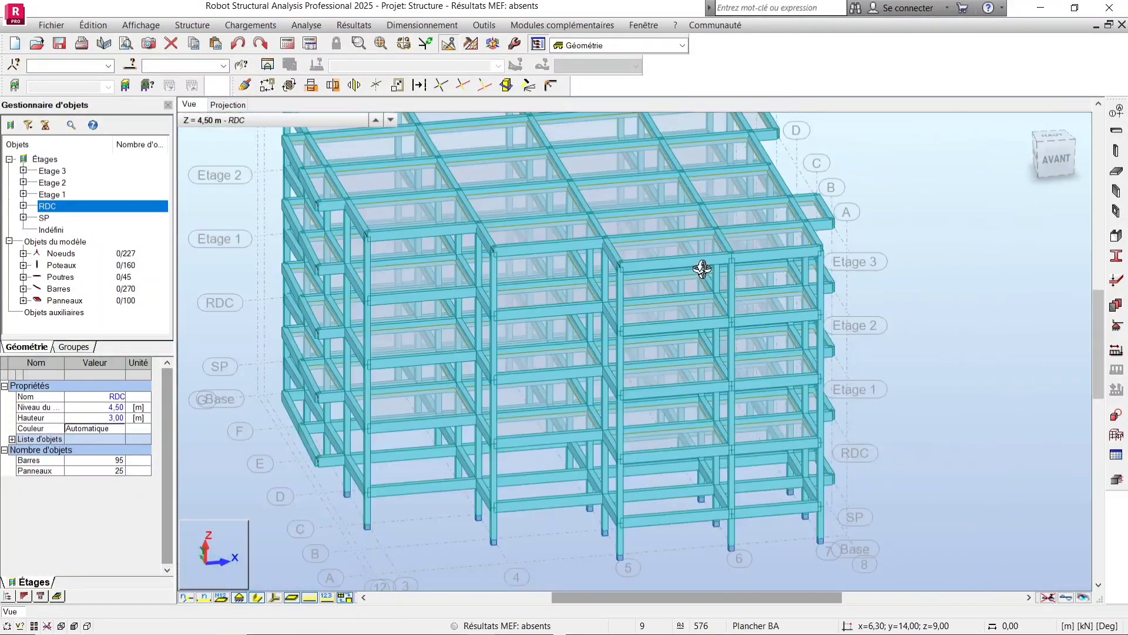
pyautogui.scroll(5, 702, 269)
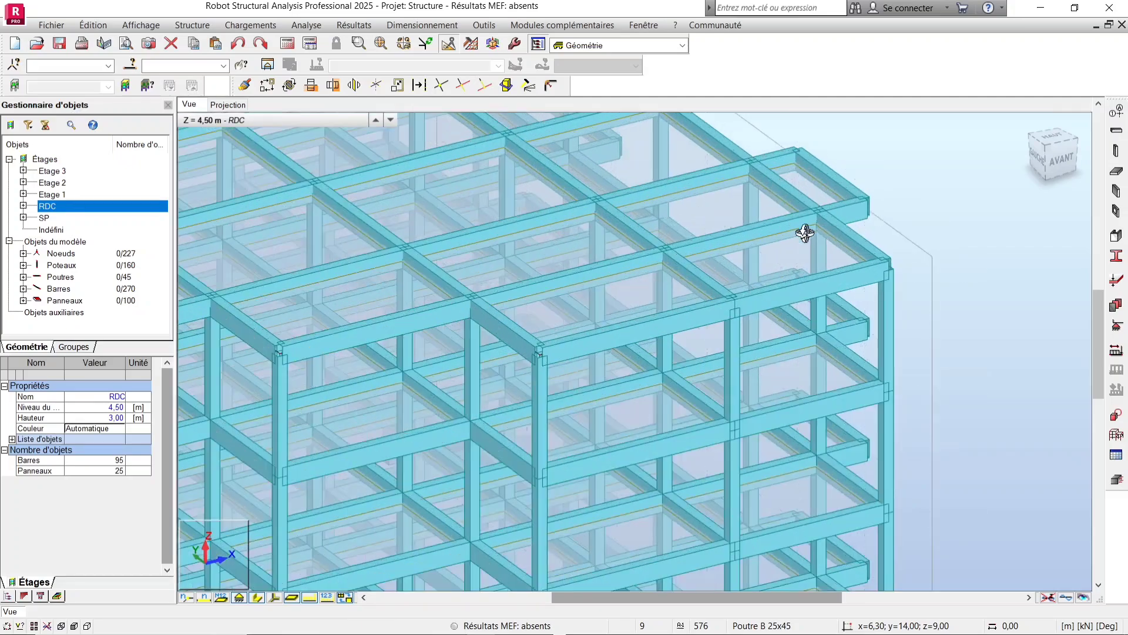
pyautogui.scroll(-6, 805, 232)
pyautogui.scroll(5, 458, 223)
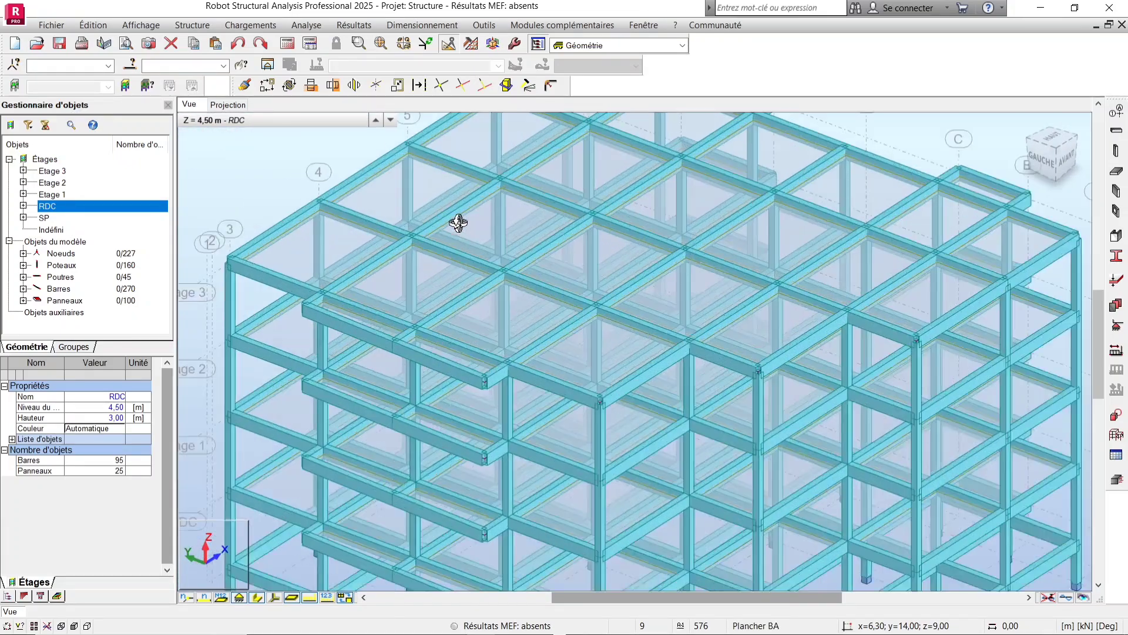
pyautogui.scroll(3, 453, 217)
pyautogui.scroll(-6, 423, 236)
pyautogui.moveTo(428, 244); pyautogui.dragTo(454, 239)
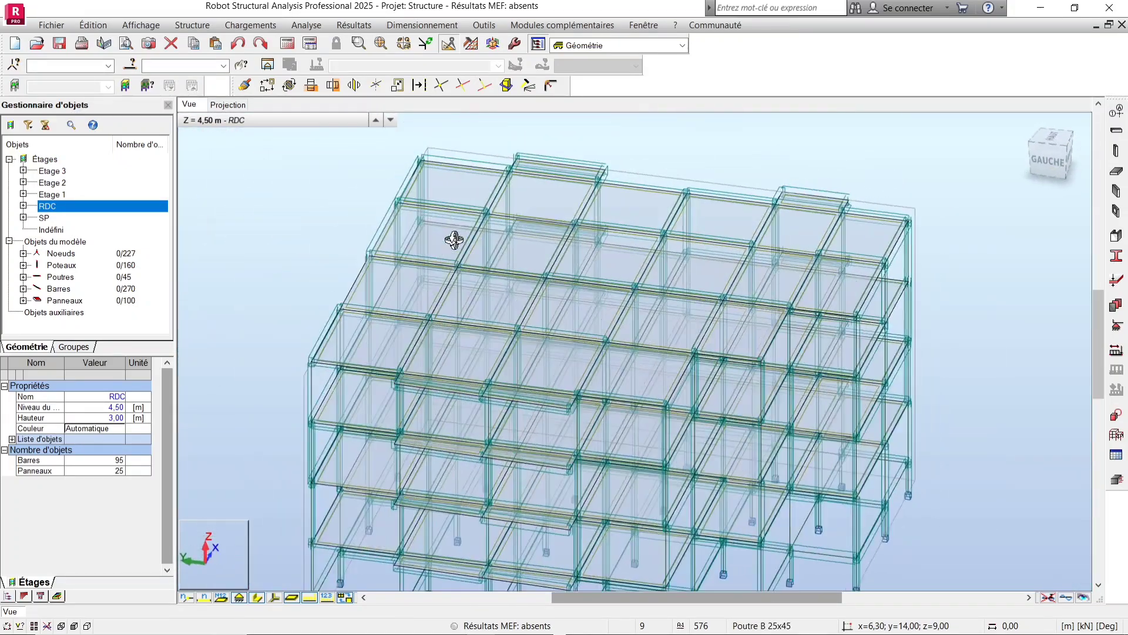
pyautogui.moveTo(818, 277); pyautogui.dragTo(705, 261)
pyautogui.scroll(-3, 853, 364)
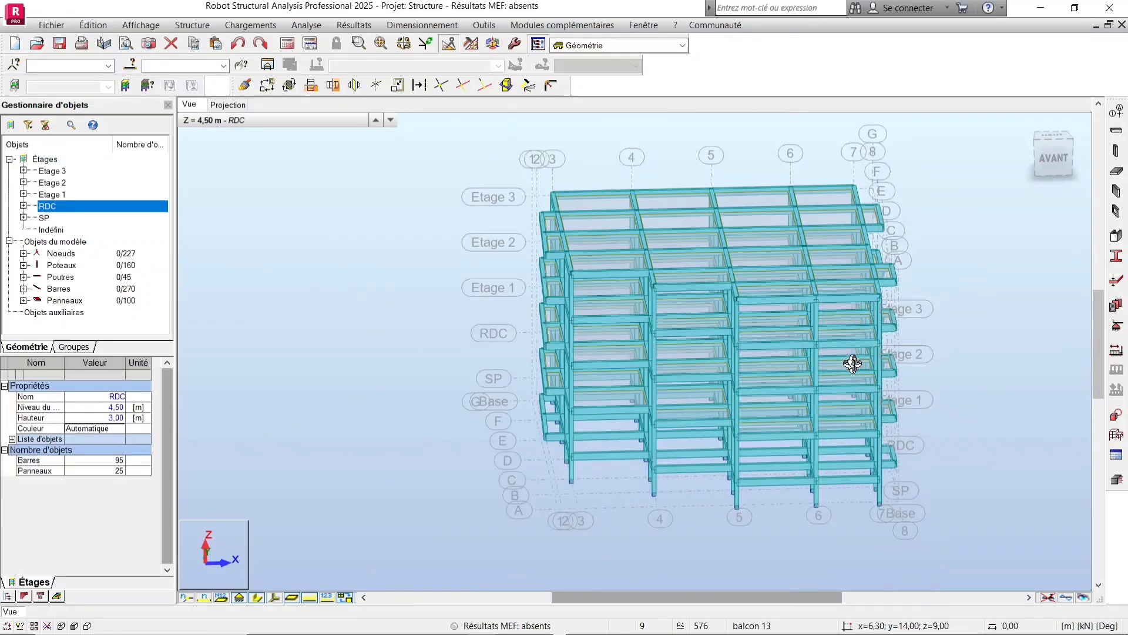
pyautogui.moveTo(853, 364)
pyautogui.mouseDown()
pyautogui.moveTo(843, 345)
pyautogui.moveTo(640, 284)
pyautogui.moveTo(733, 292)
pyautogui.moveTo(712, 292)
pyautogui.mouseUp()
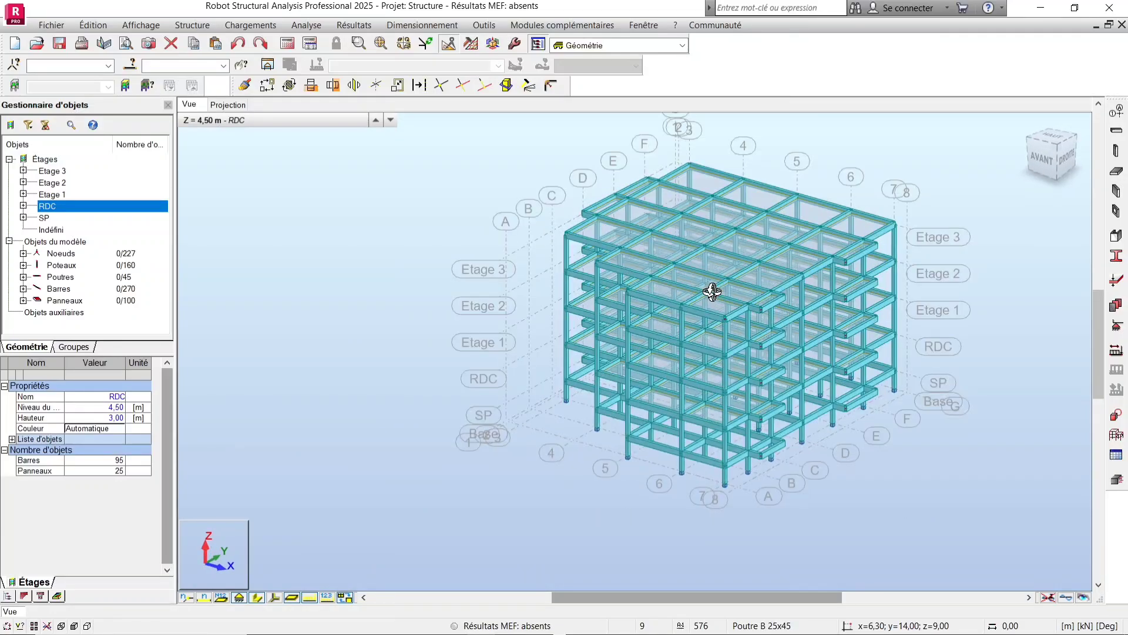
pyautogui.scroll(3, 893, 374)
pyautogui.scroll(1, 845, 385)
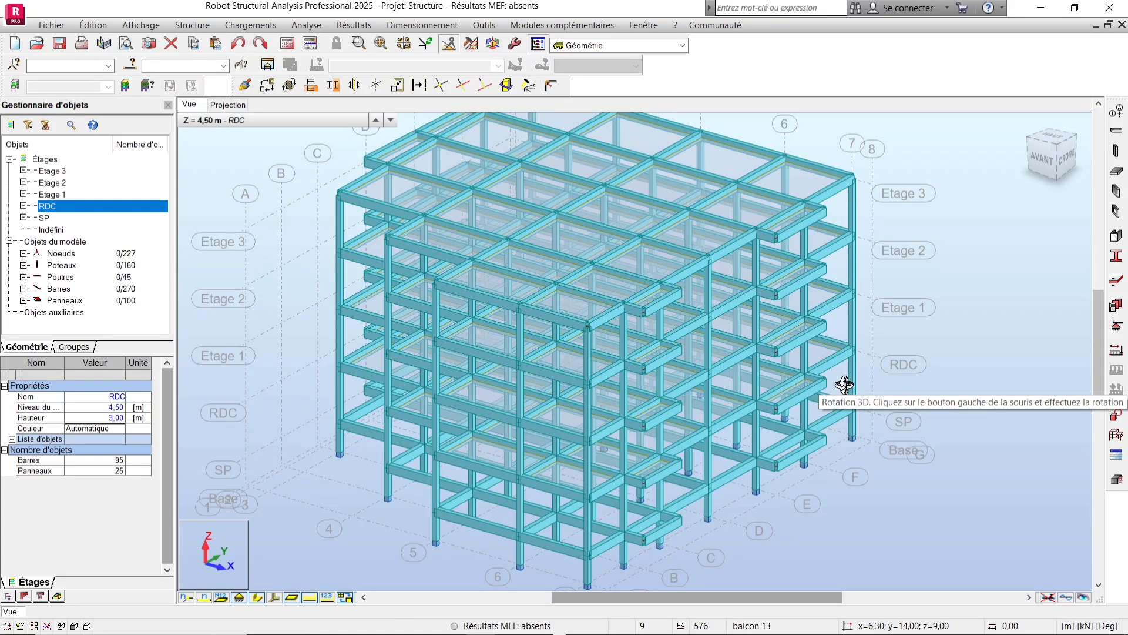
pyautogui.moveTo(858, 365); pyautogui.dragTo(571, 365)
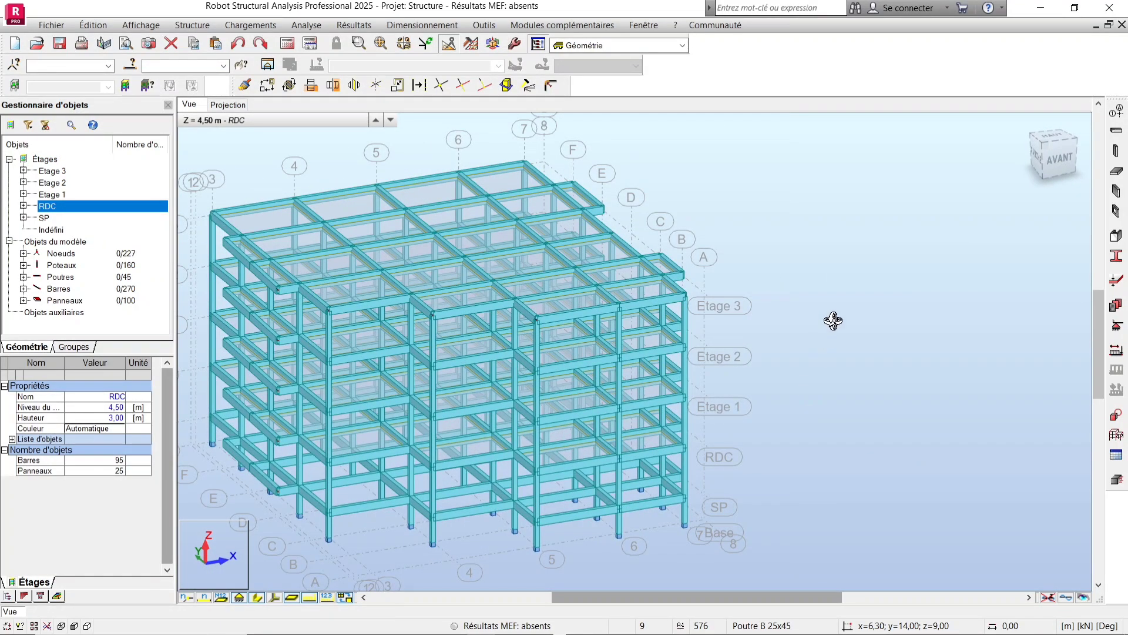
pyautogui.scroll(5, 461, 443)
pyautogui.scroll(-2, 486, 428)
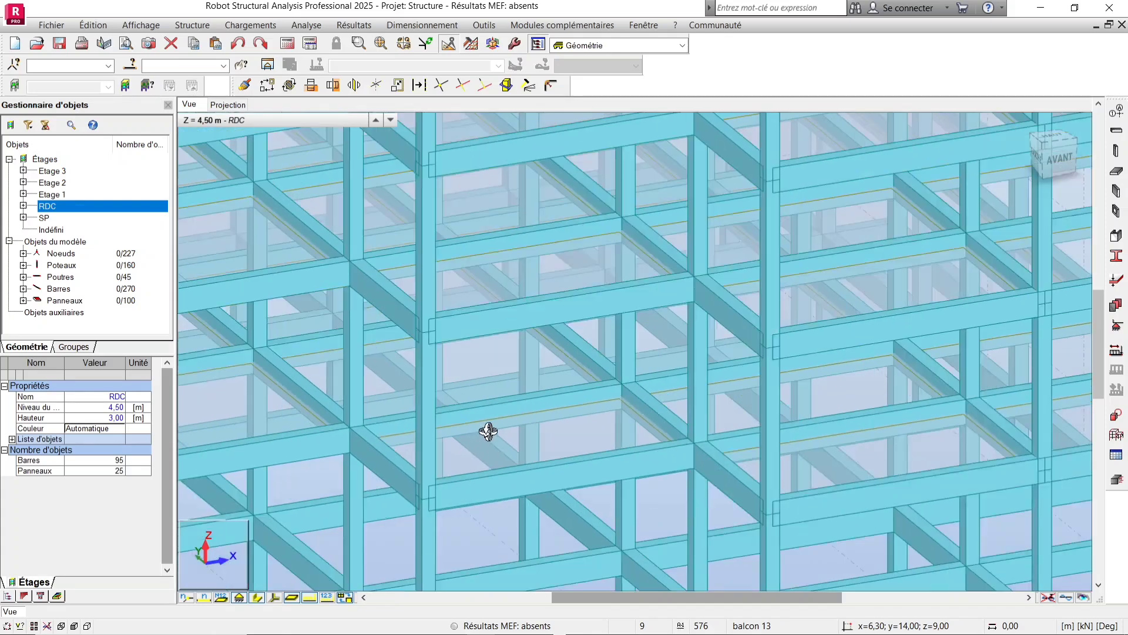
# Turn on the display of panel thicknesses in the attribute display settings for panels.
pyautogui.rightClick(884, 299)
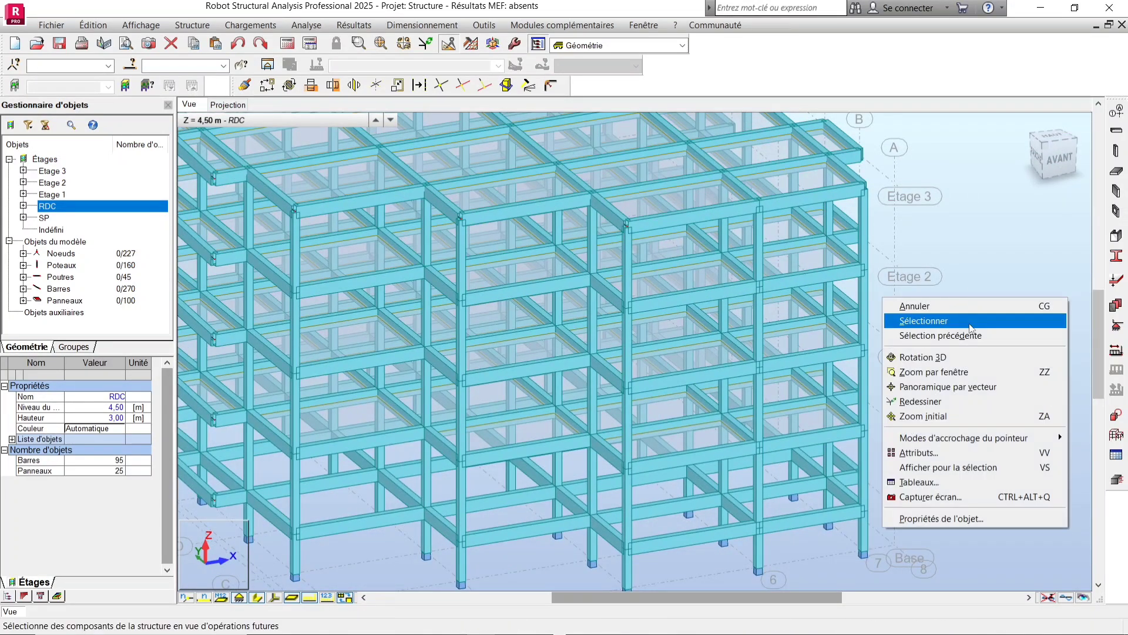
pyautogui.click(959, 453)
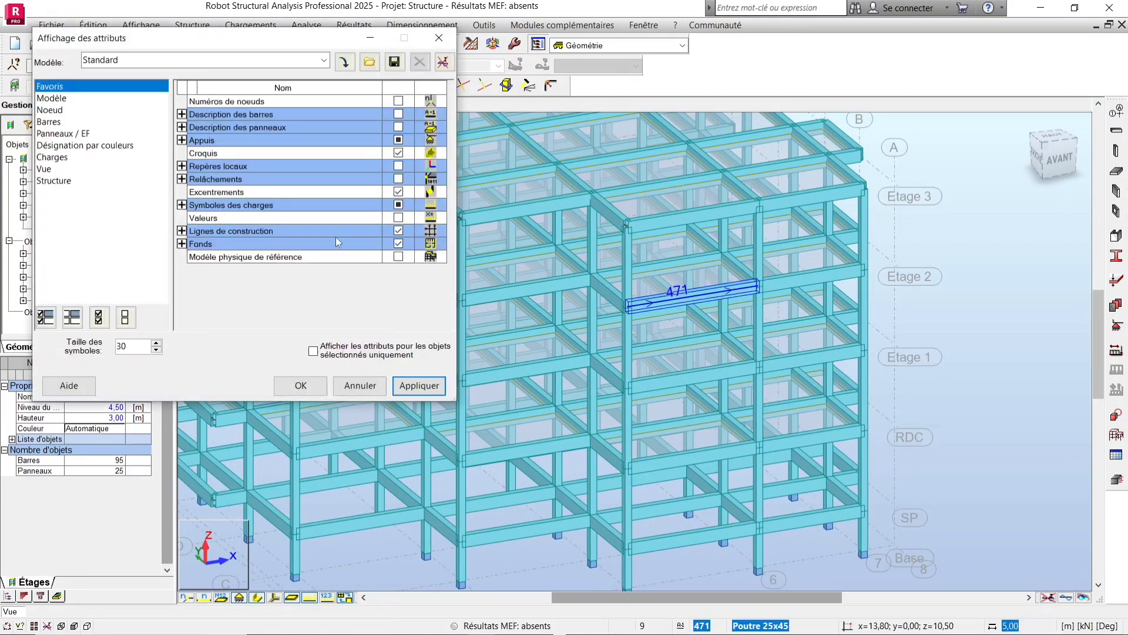
pyautogui.click(85, 132)
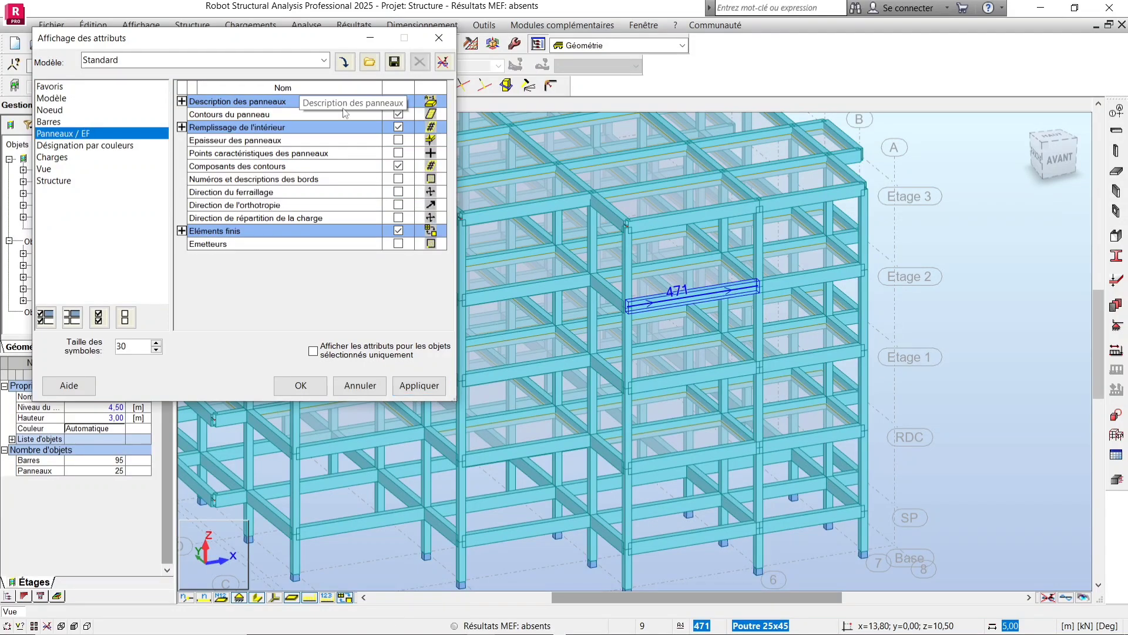
pyautogui.click(399, 139)
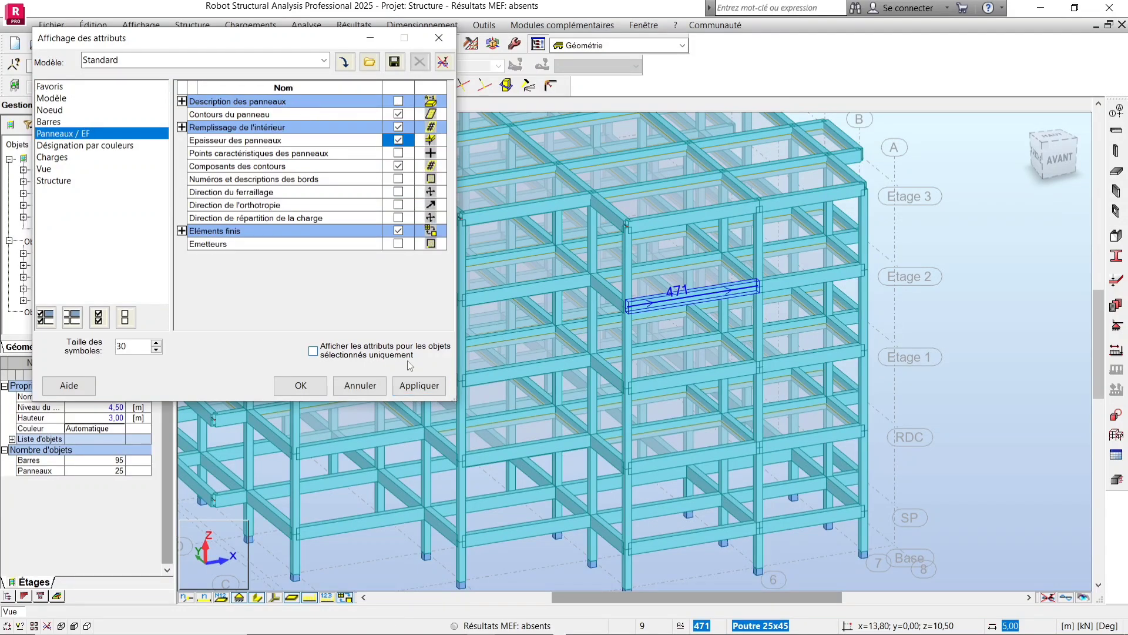
pyautogui.click(300, 385)
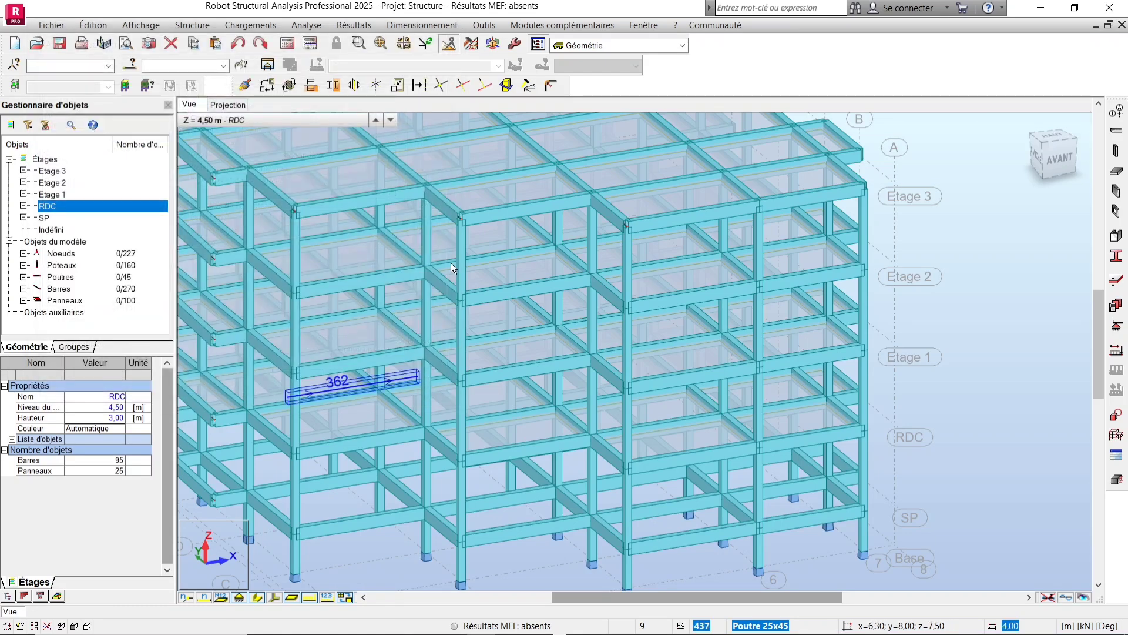
pyautogui.scroll(-2, 724, 290)
pyautogui.scroll(-1, 809, 309)
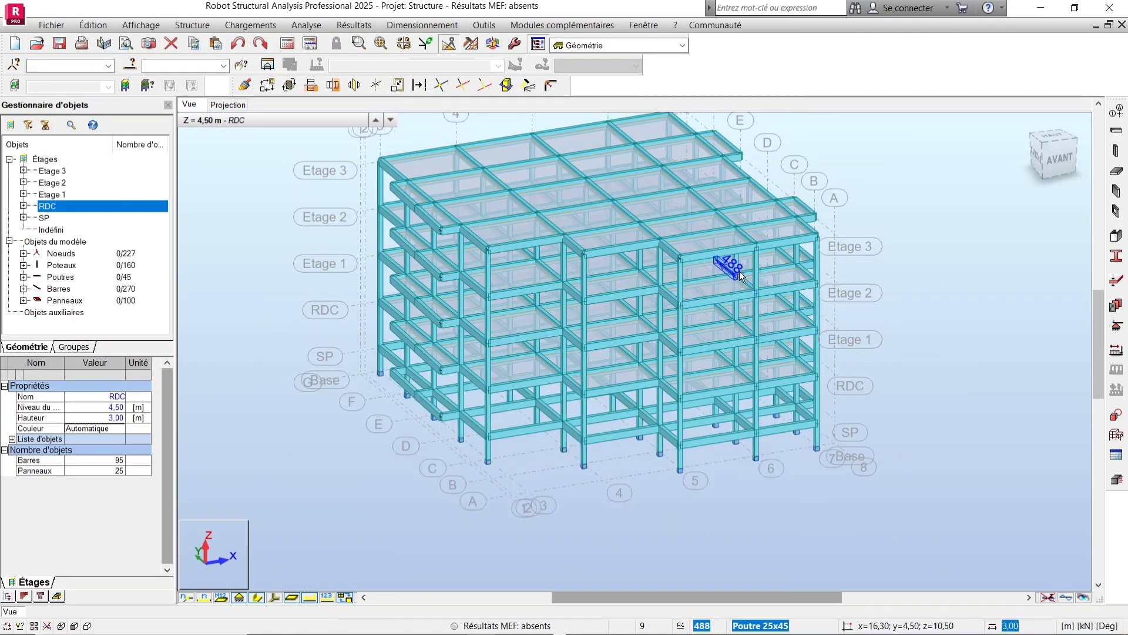
pyautogui.moveTo(742, 272); pyautogui.dragTo(760, 303, button='middle')
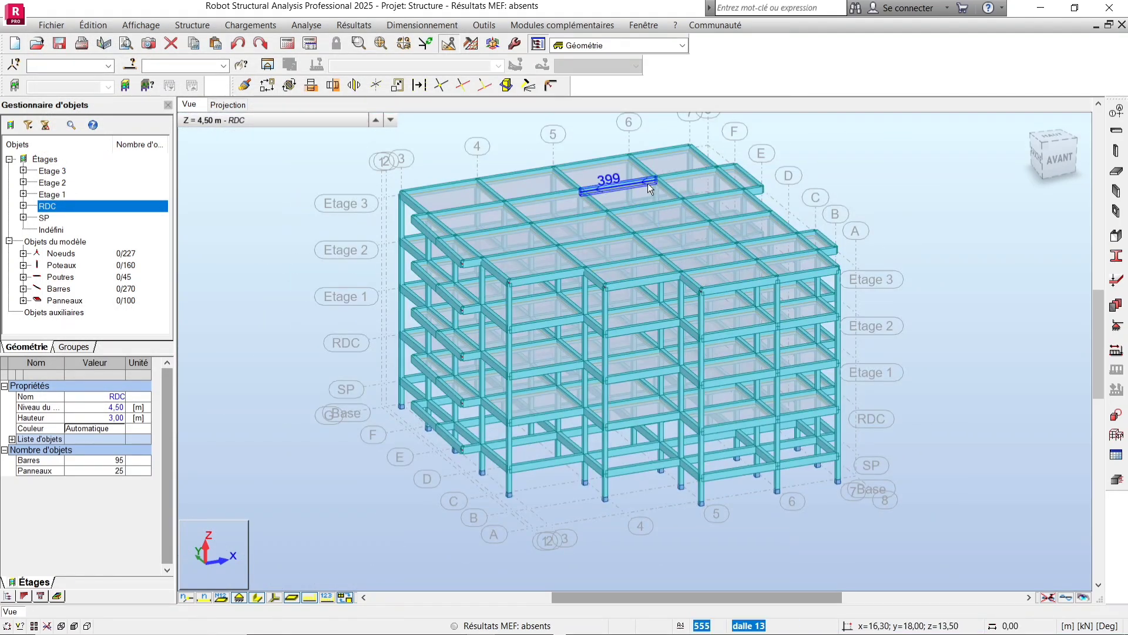
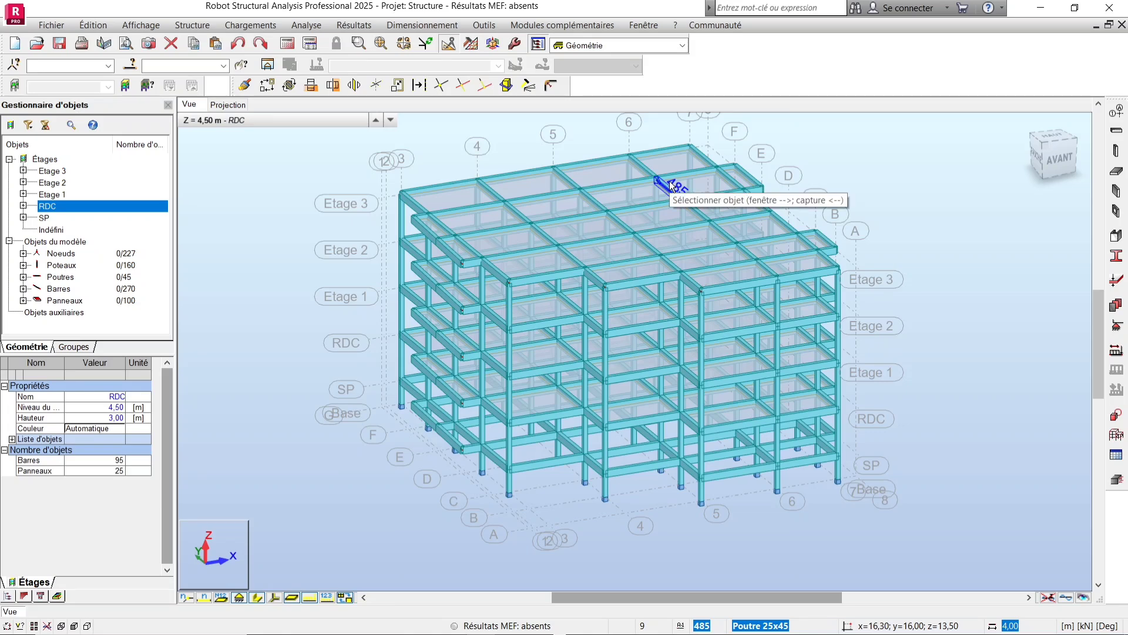
# Run the structure verification check on the model and close the verification window.
pyautogui.scroll(5, 563, 133)
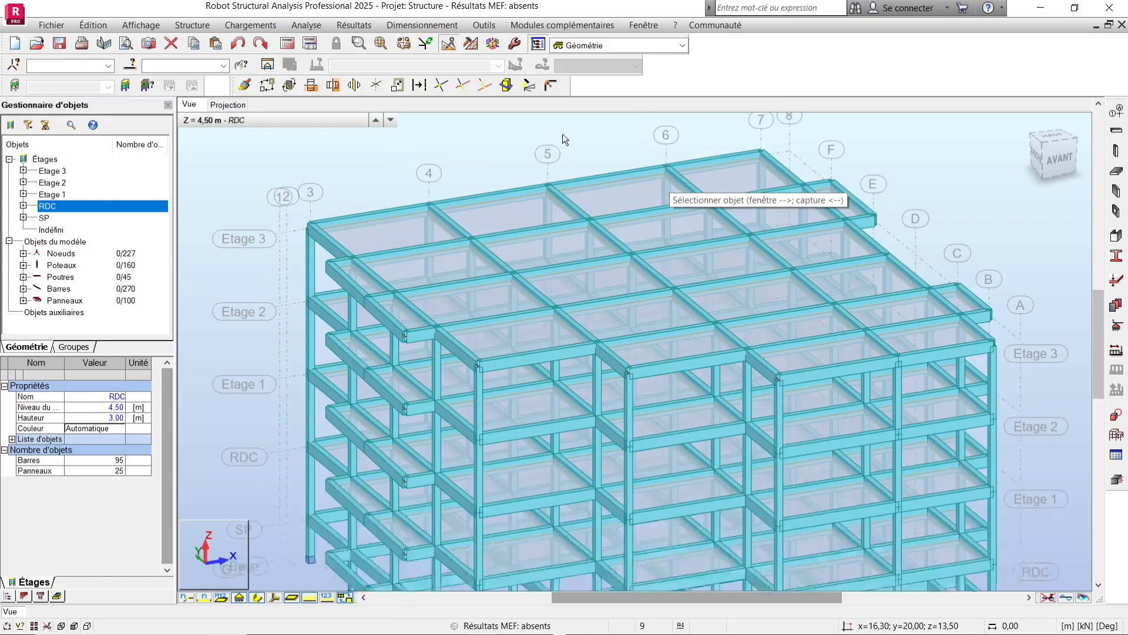
pyautogui.scroll(-5, 492, 245)
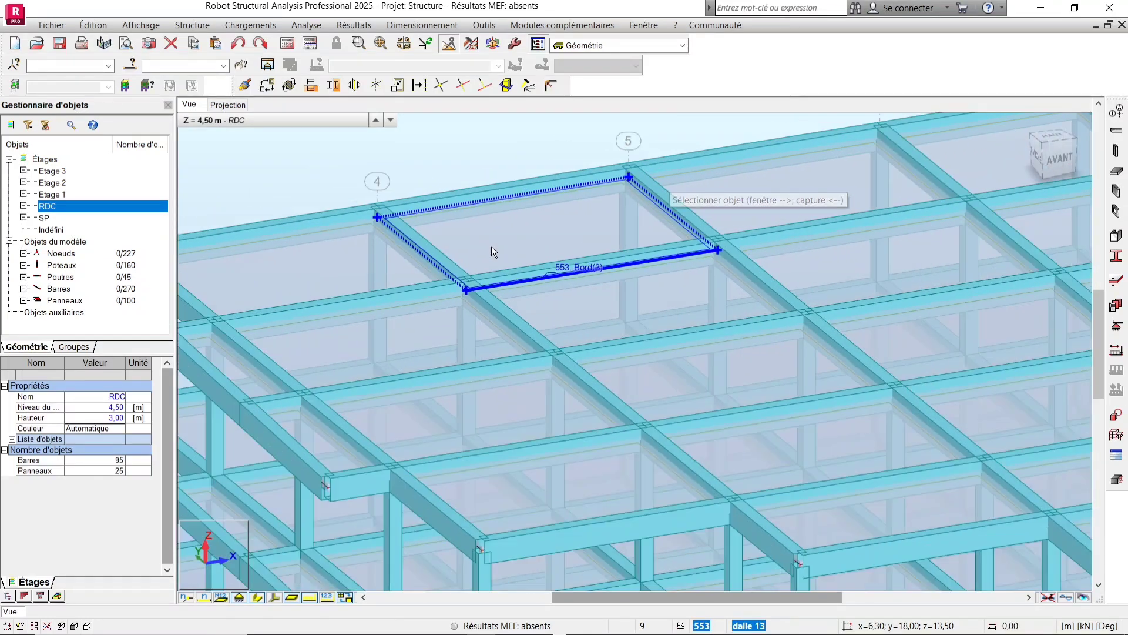
pyautogui.scroll(-4, 535, 265)
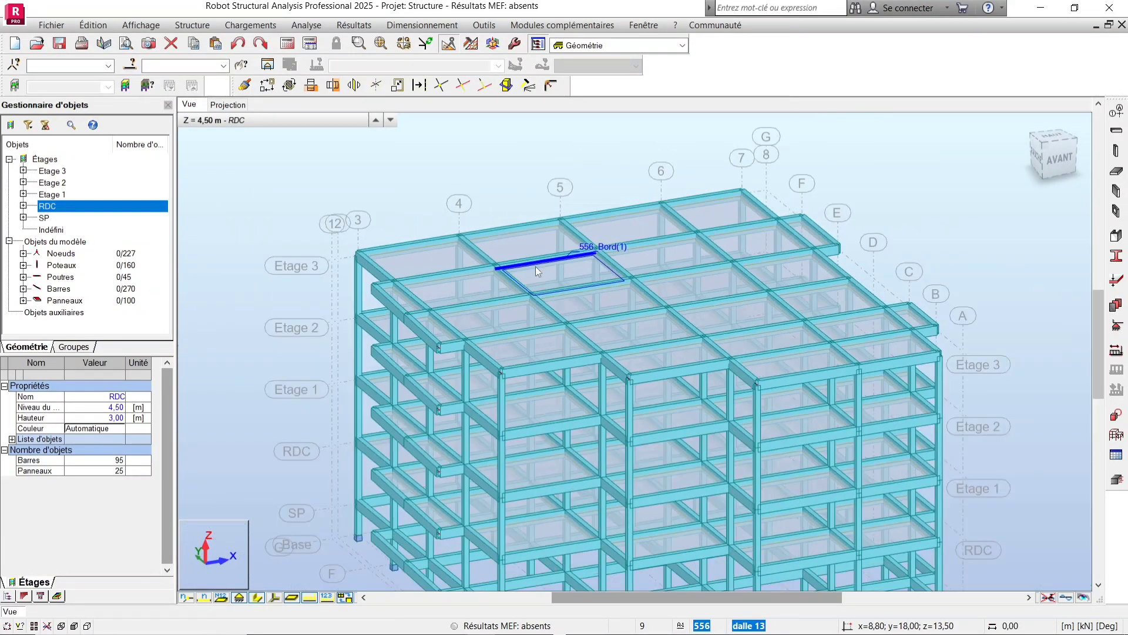
pyautogui.scroll(5, 804, 485)
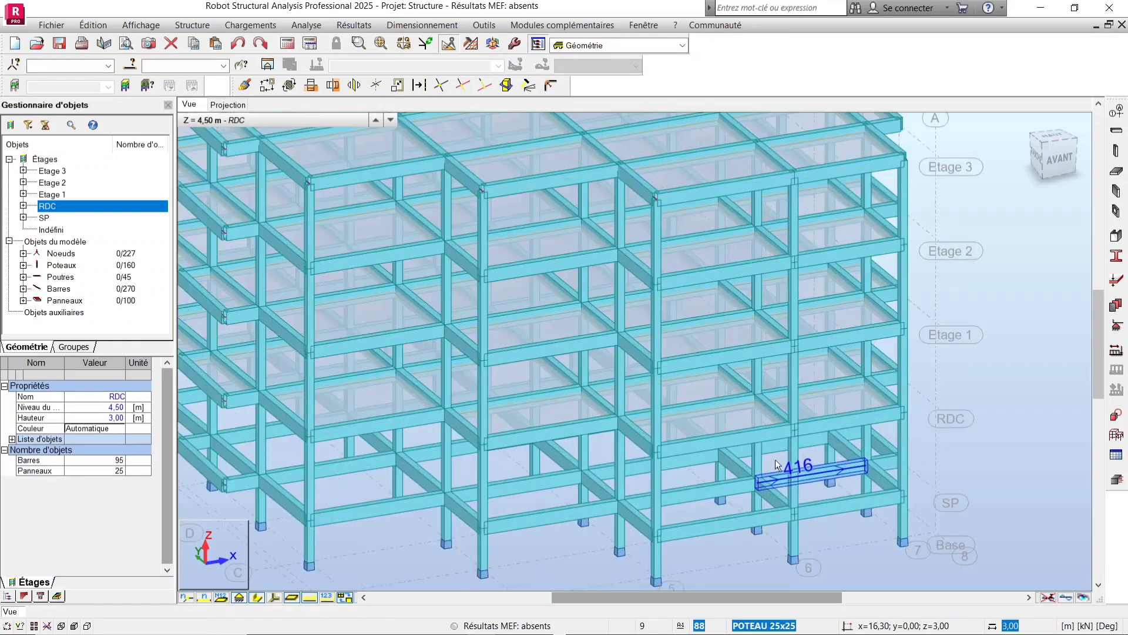
pyautogui.scroll(-5, 741, 415)
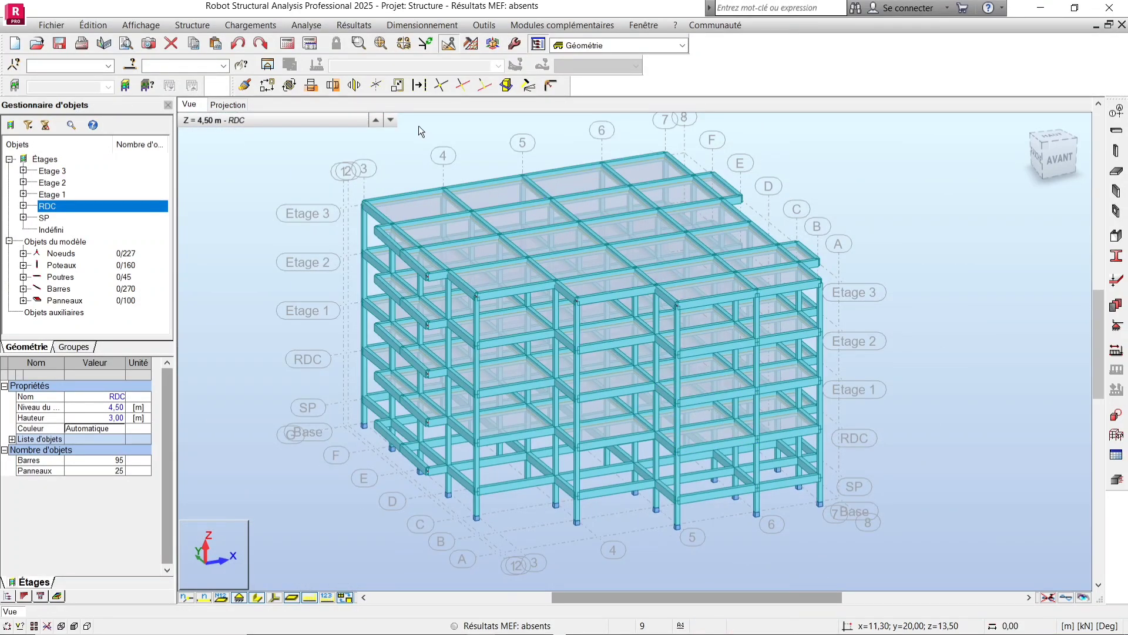
pyautogui.click(307, 24)
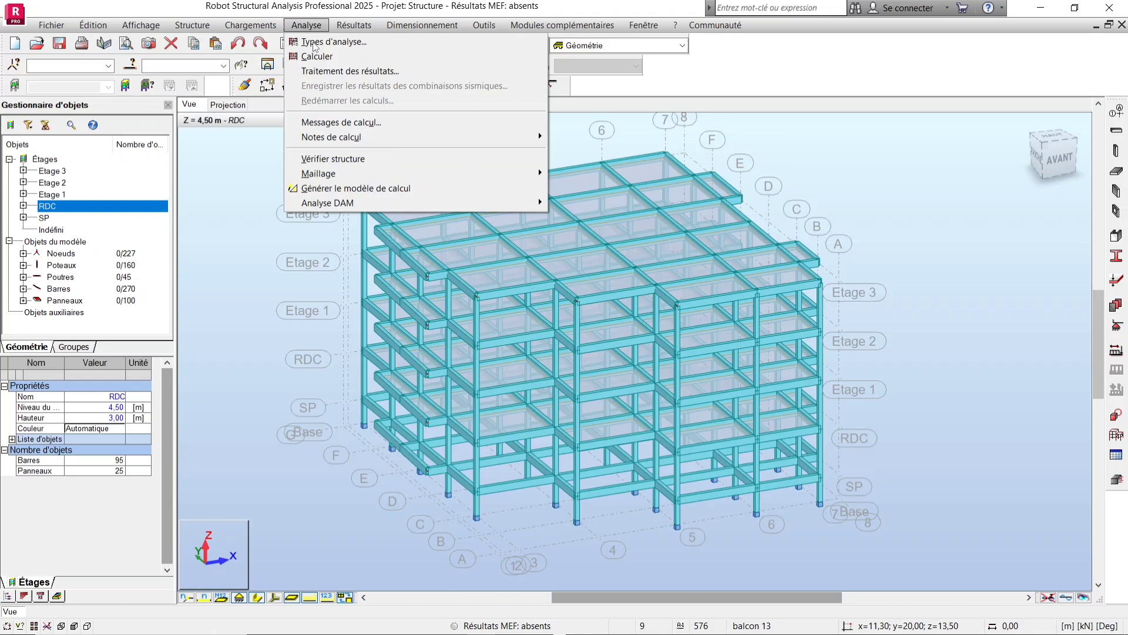
pyautogui.click(407, 155)
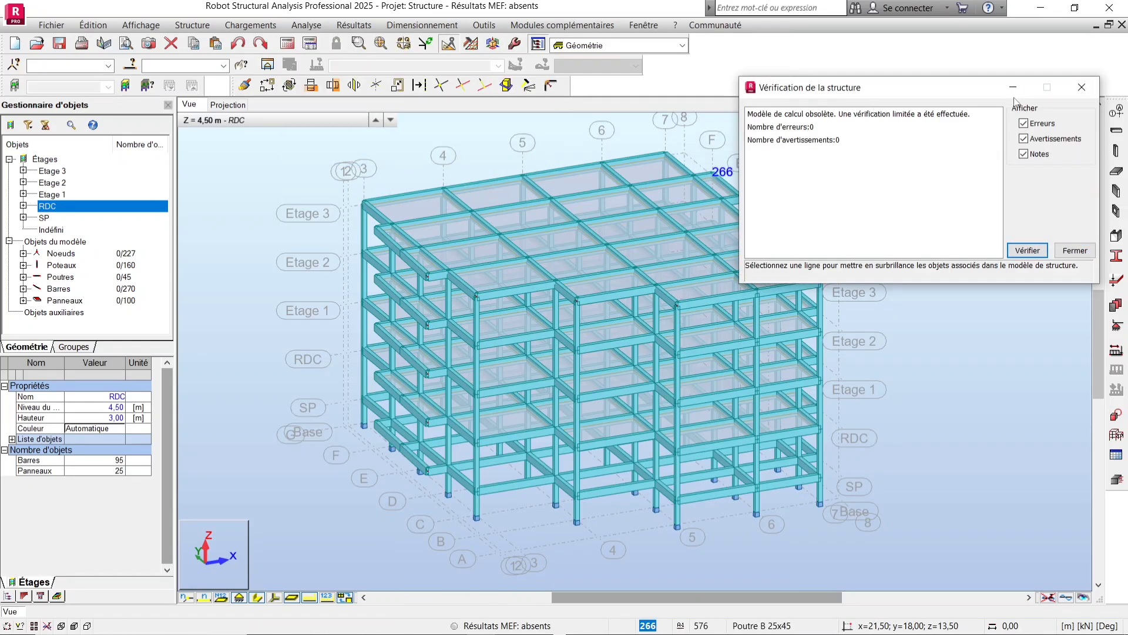
pyautogui.click(1080, 87)
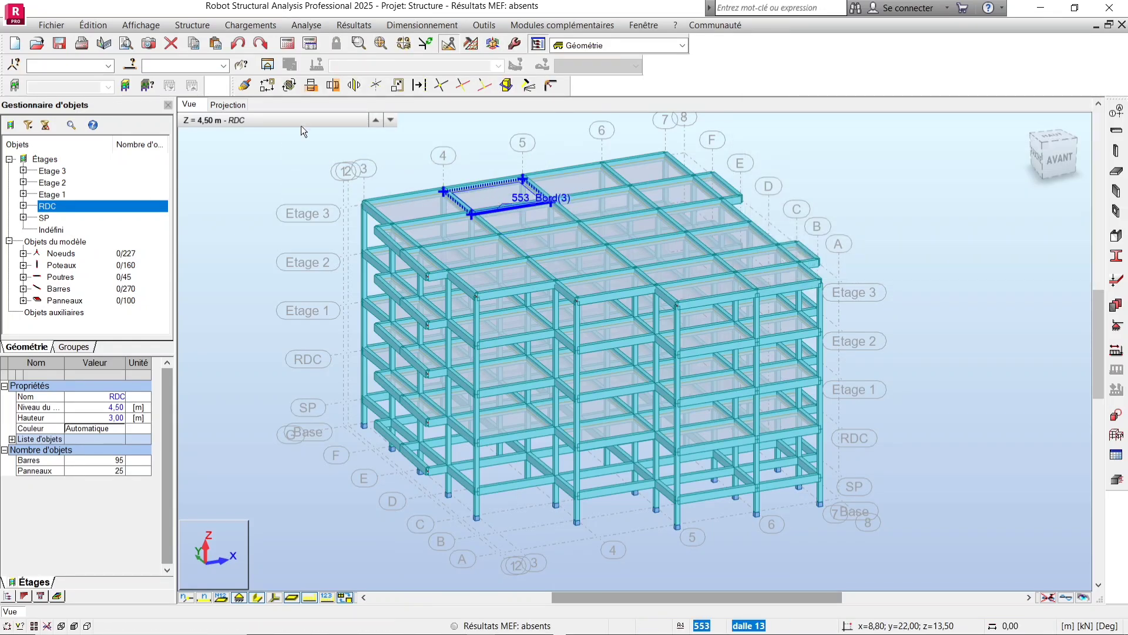
# Turn on the display of load distribution zones in the load attribute display settings.
pyautogui.click(207, 25)
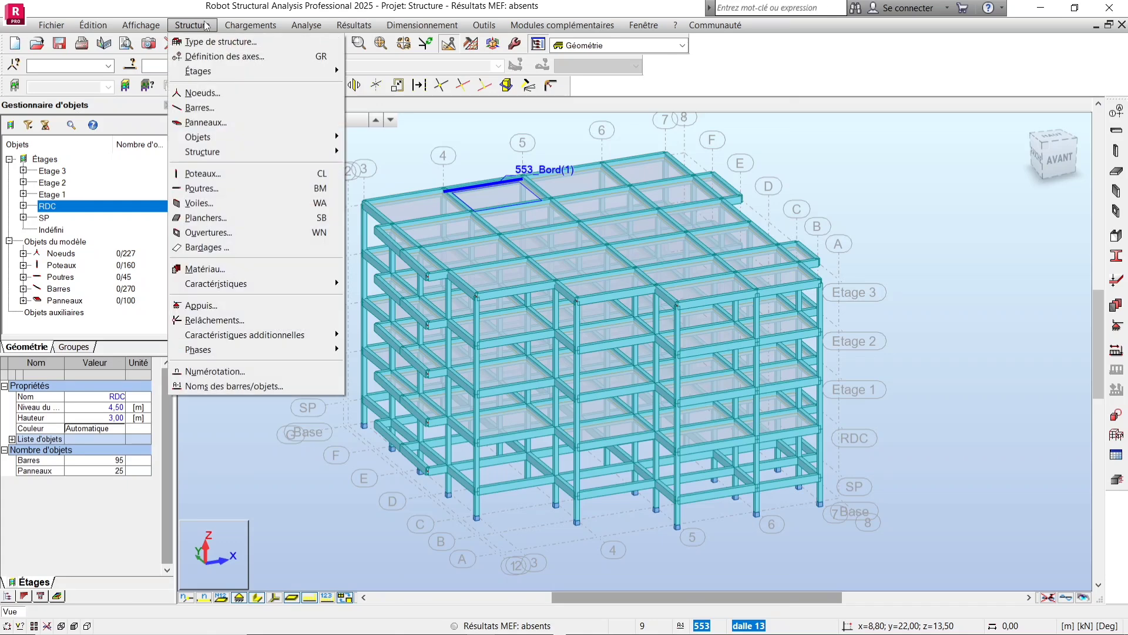
pyautogui.click(207, 26)
pyautogui.rightClick(769, 142)
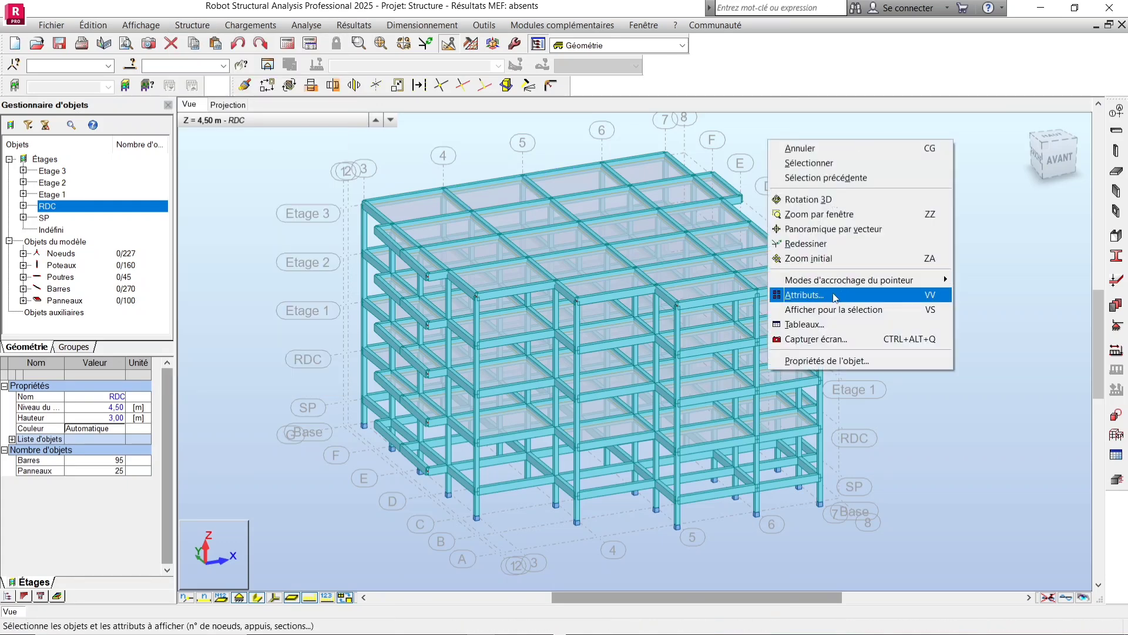
pyautogui.click(863, 316)
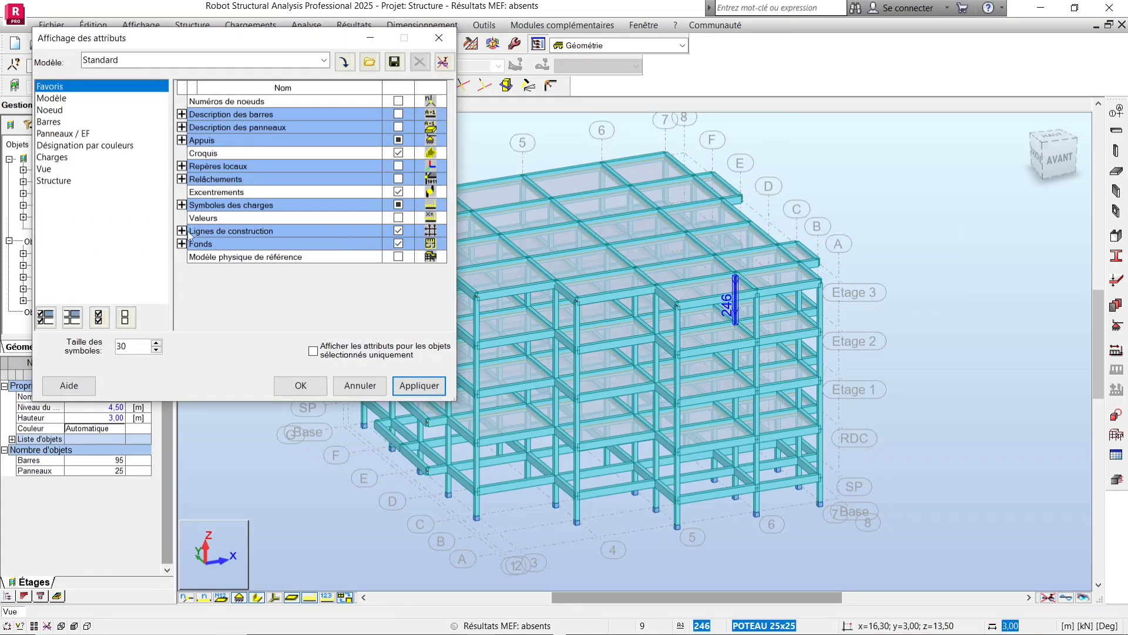
pyautogui.click(52, 158)
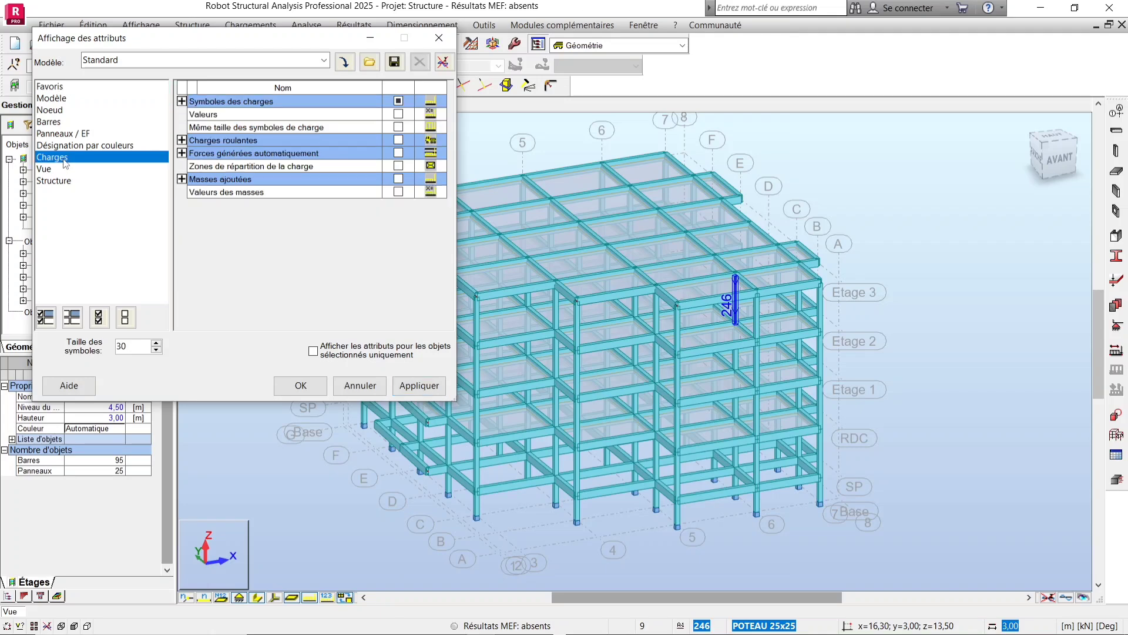
pyautogui.click(400, 167)
pyautogui.click(394, 385)
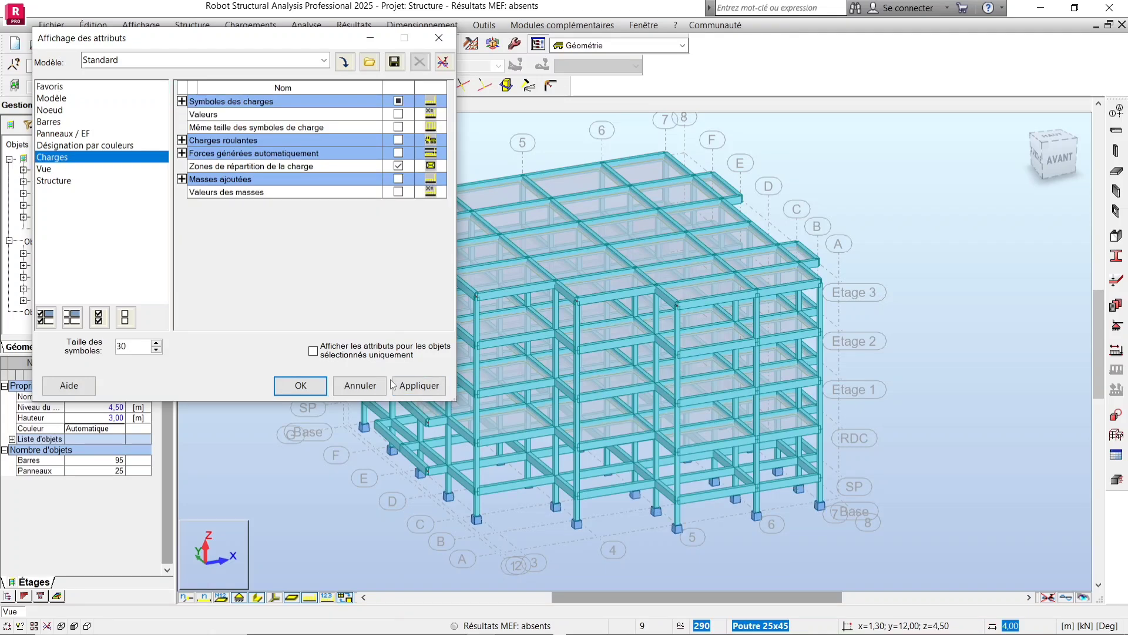
pyautogui.click(301, 385)
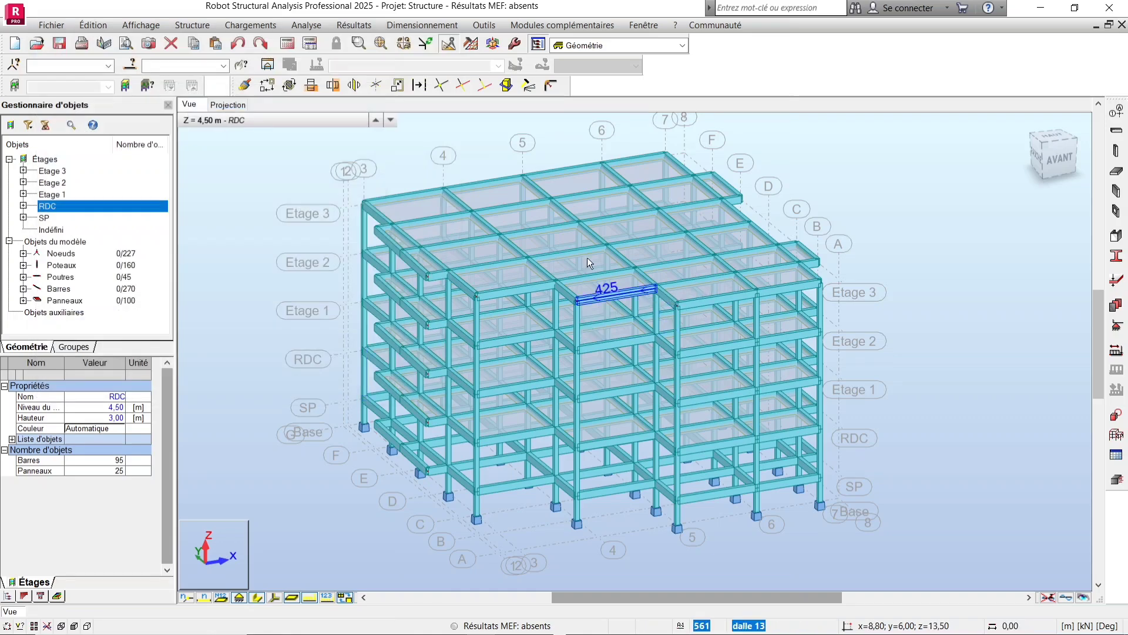
# Run the structural calculation of the model.
pyautogui.scroll(1, 432, 181)
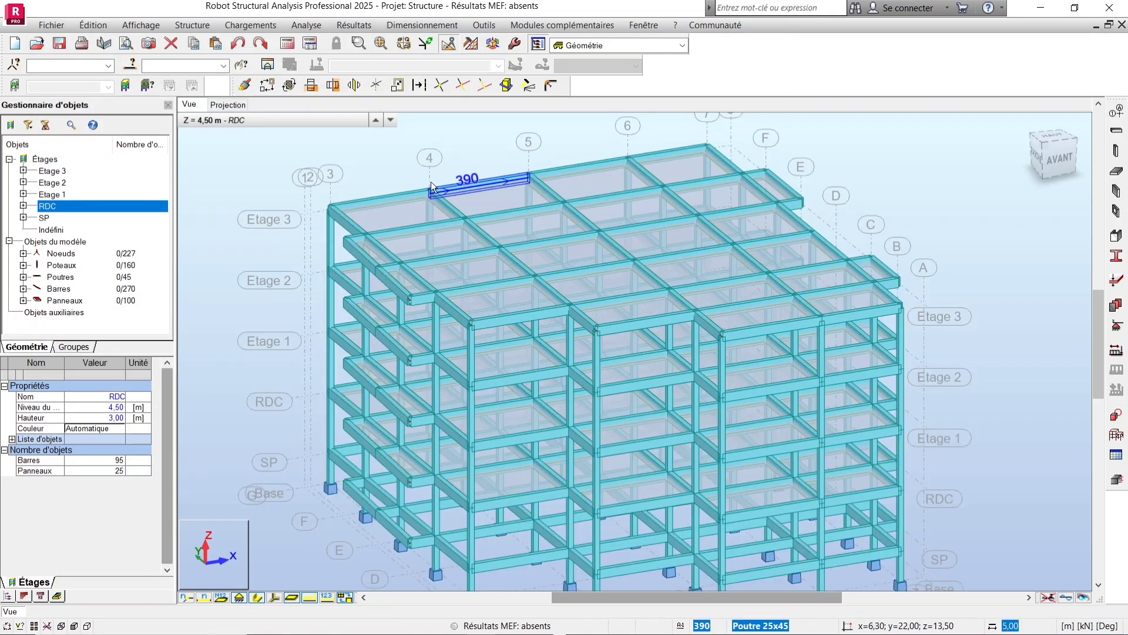
pyautogui.scroll(2, 431, 181)
pyautogui.scroll(-3, 409, 234)
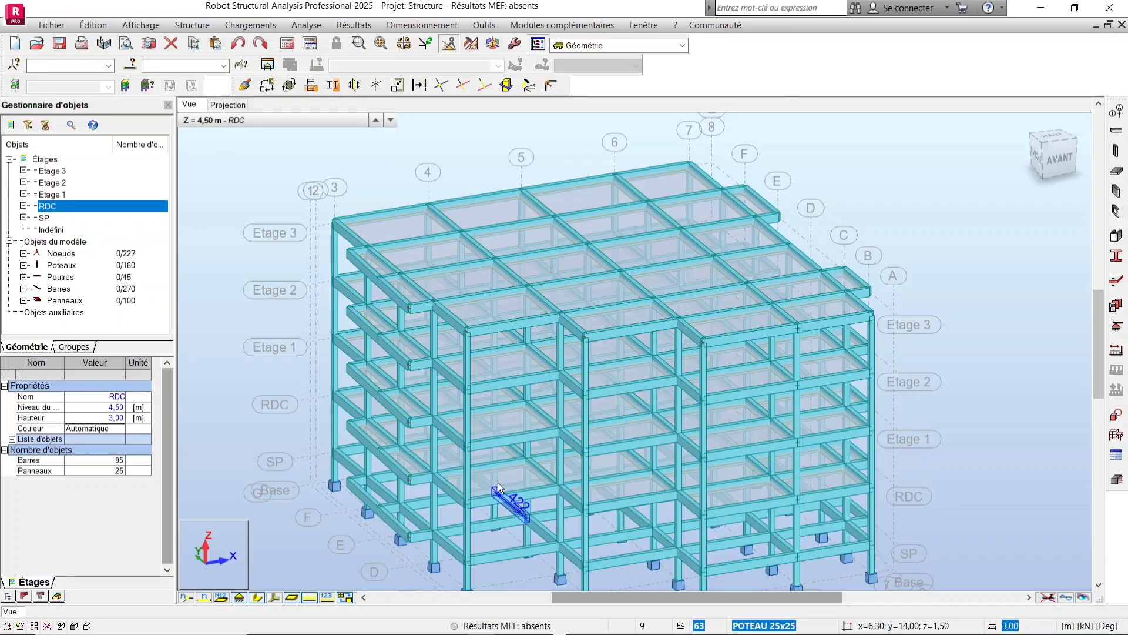
pyautogui.scroll(4, 483, 488)
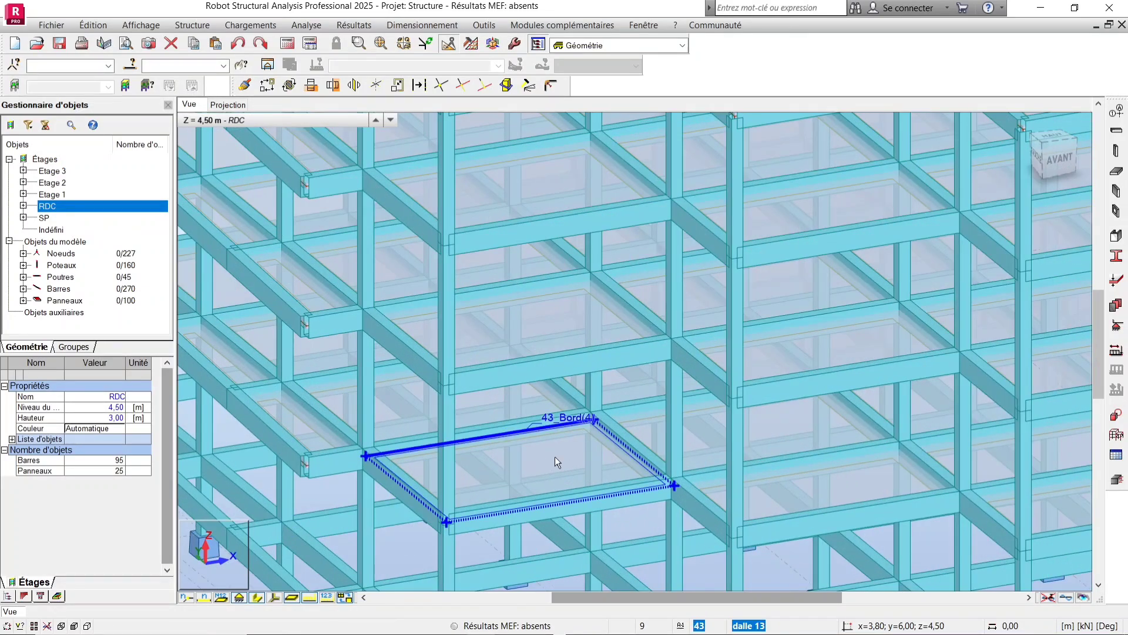
pyautogui.scroll(-4, 549, 456)
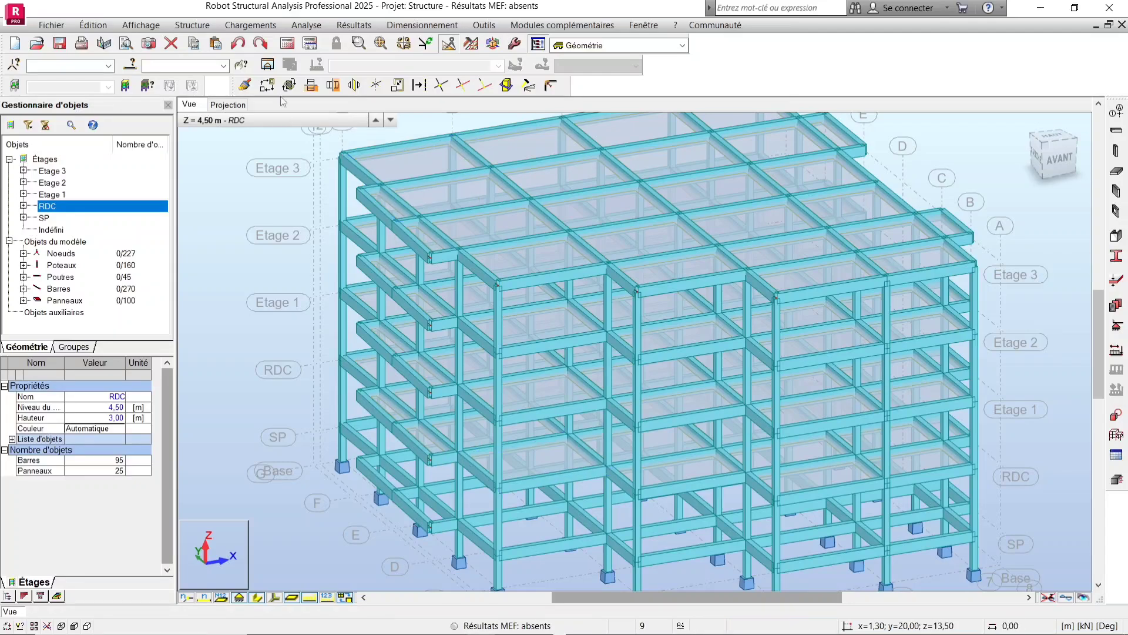
pyautogui.click(289, 44)
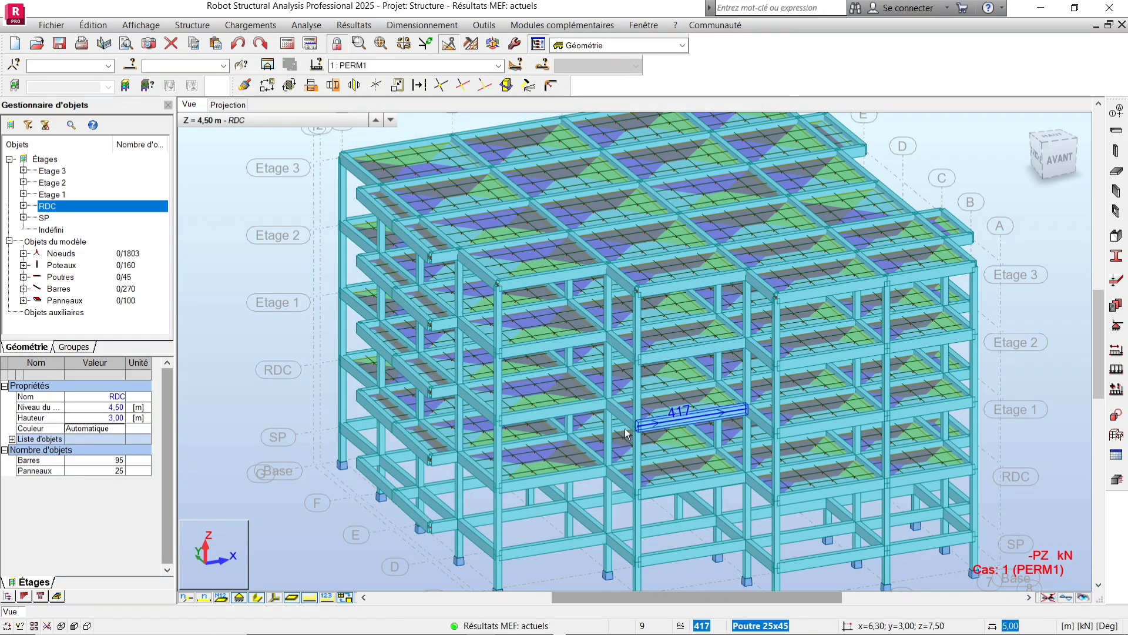
# Orbit and zoom around the structure to inspect the load distribution zones on the slab panels.
pyautogui.scroll(-5, 411, 376)
pyautogui.scroll(4, 659, 412)
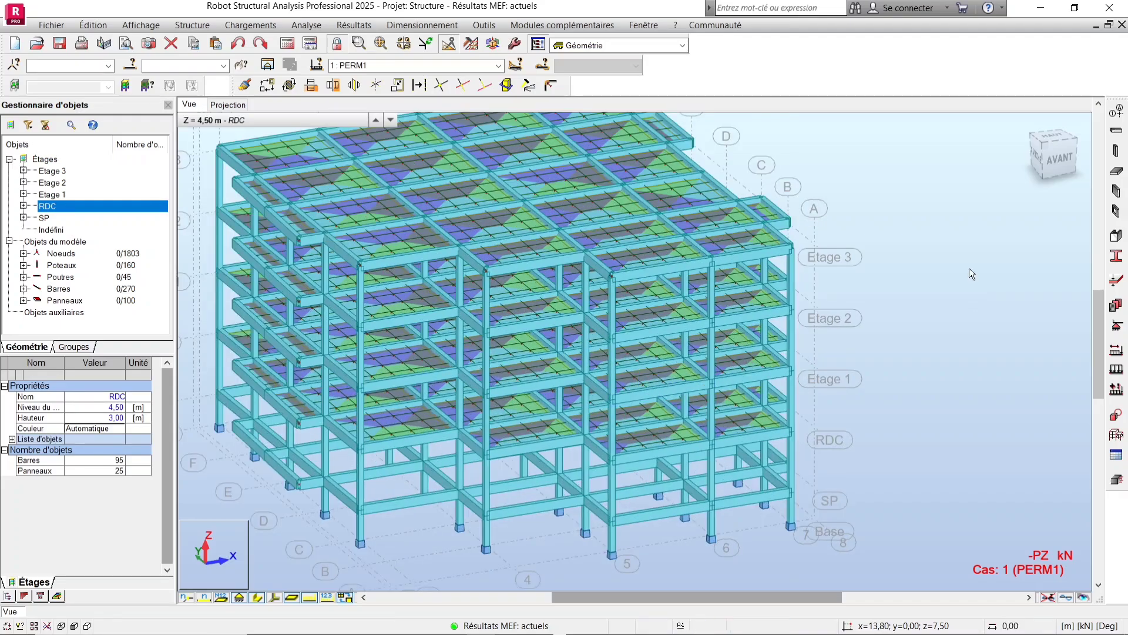
pyautogui.rightClick(970, 269)
pyautogui.click(915, 334)
pyautogui.scroll(-3, 862, 399)
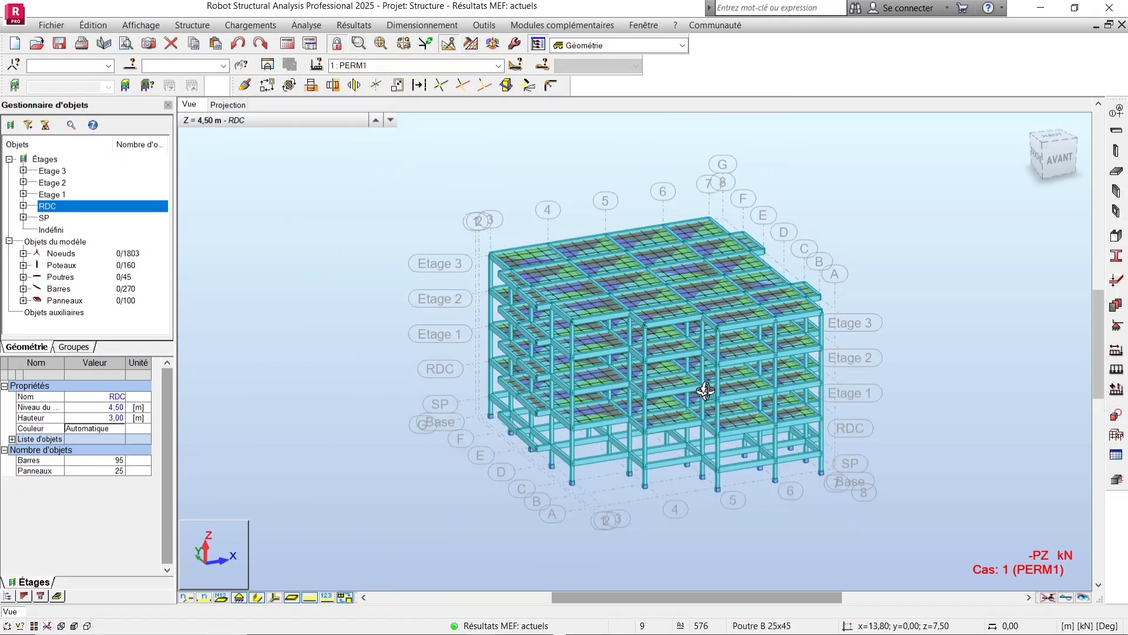
pyautogui.scroll(6, 672, 372)
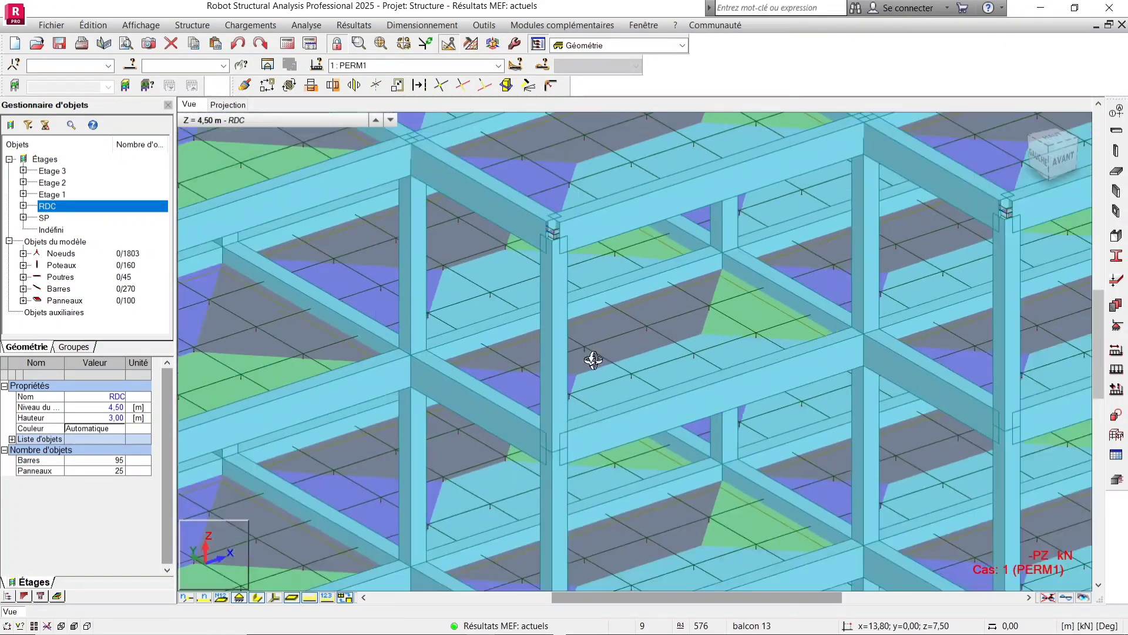
pyautogui.scroll(-8, 593, 359)
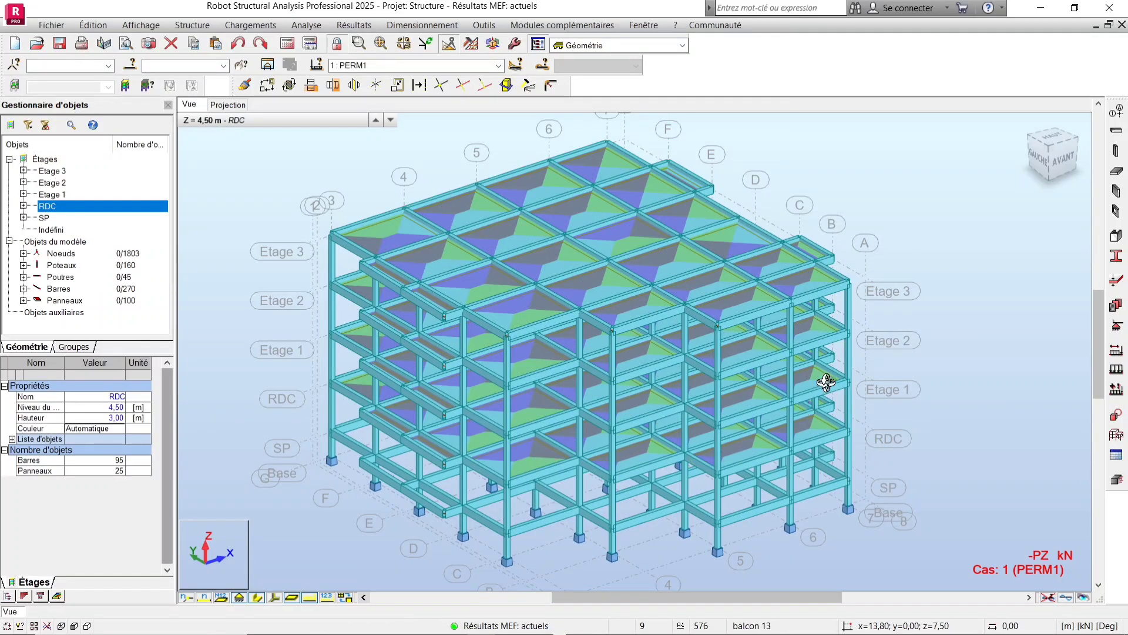
pyautogui.keyDown('shift'); pyautogui.moveTo(827, 370); pyautogui.dragTo(816, 388, button='middle'); pyautogui.keyUp('shift')
pyautogui.scroll(10, 732, 329)
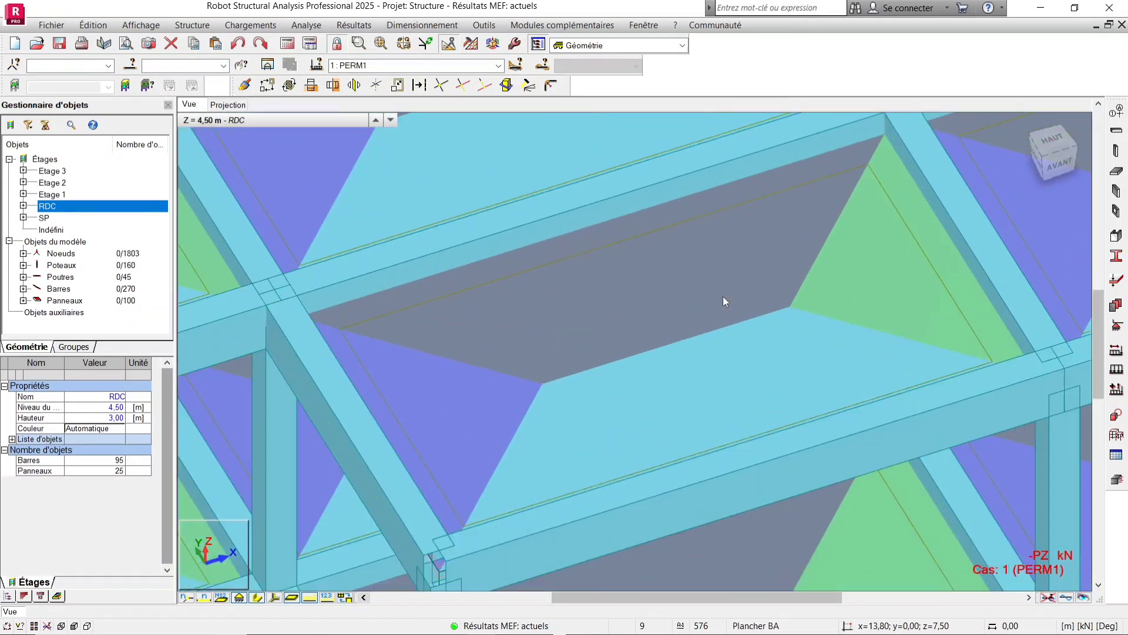
pyautogui.scroll(-5, 740, 286)
pyautogui.keyDown('shift'); pyautogui.moveTo(673, 329); pyautogui.dragTo(648, 306, button='middle'); pyautogui.keyUp('shift')
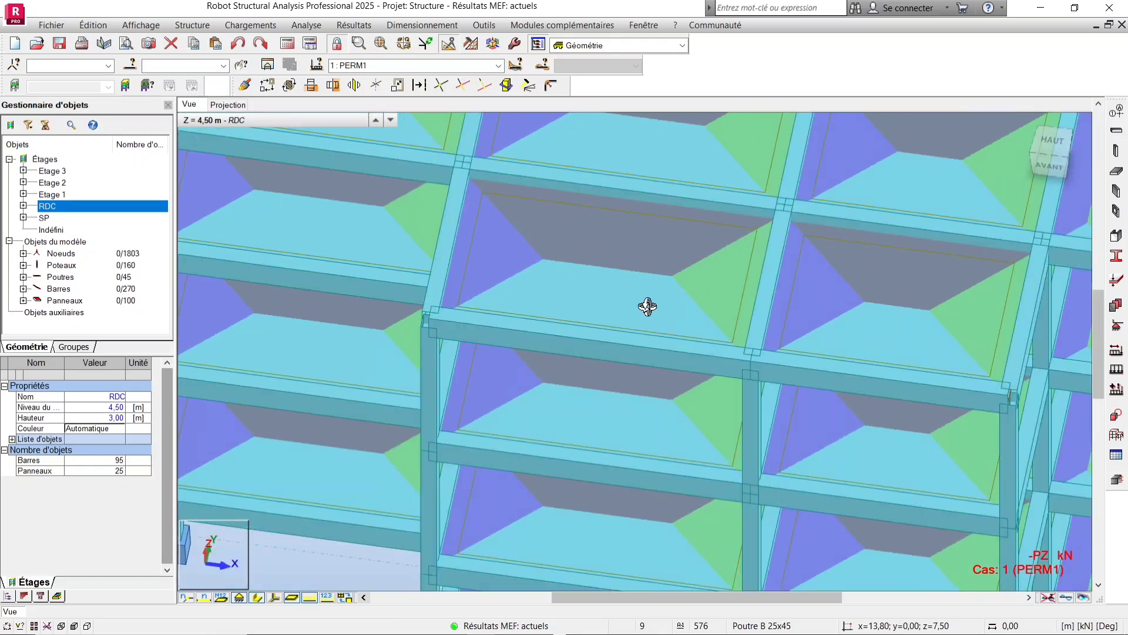
pyautogui.scroll(4, 552, 265)
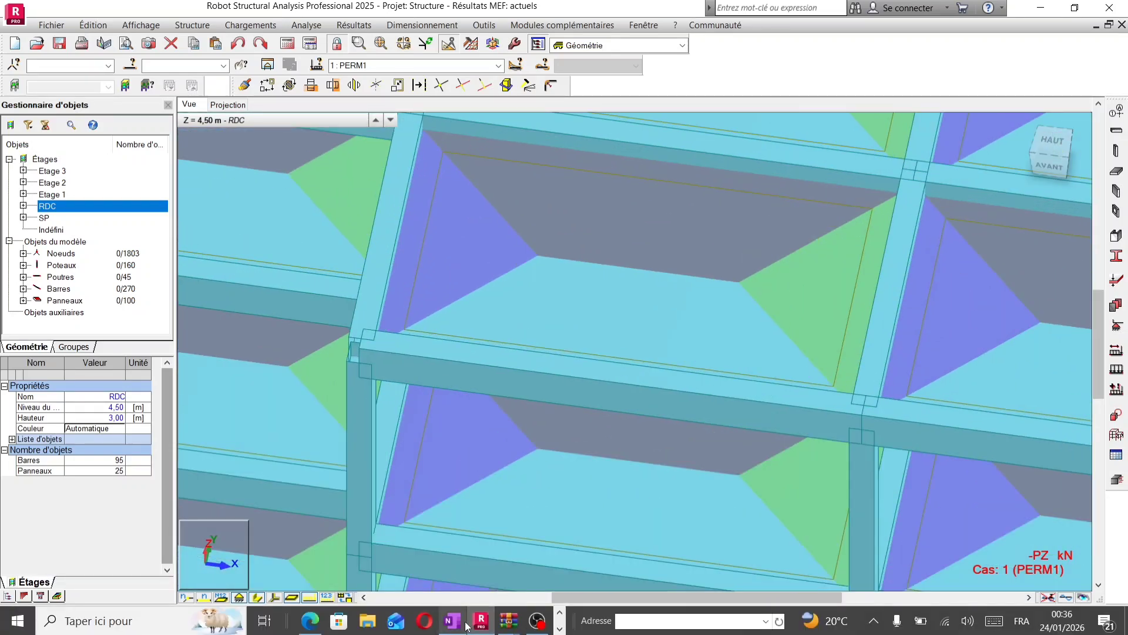
# Switch to OneNote and sketch a rectangular slab panel with its trapezoidal load distribution lines.
pyautogui.moveTo(457, 622)
pyautogui.click(459, 584)
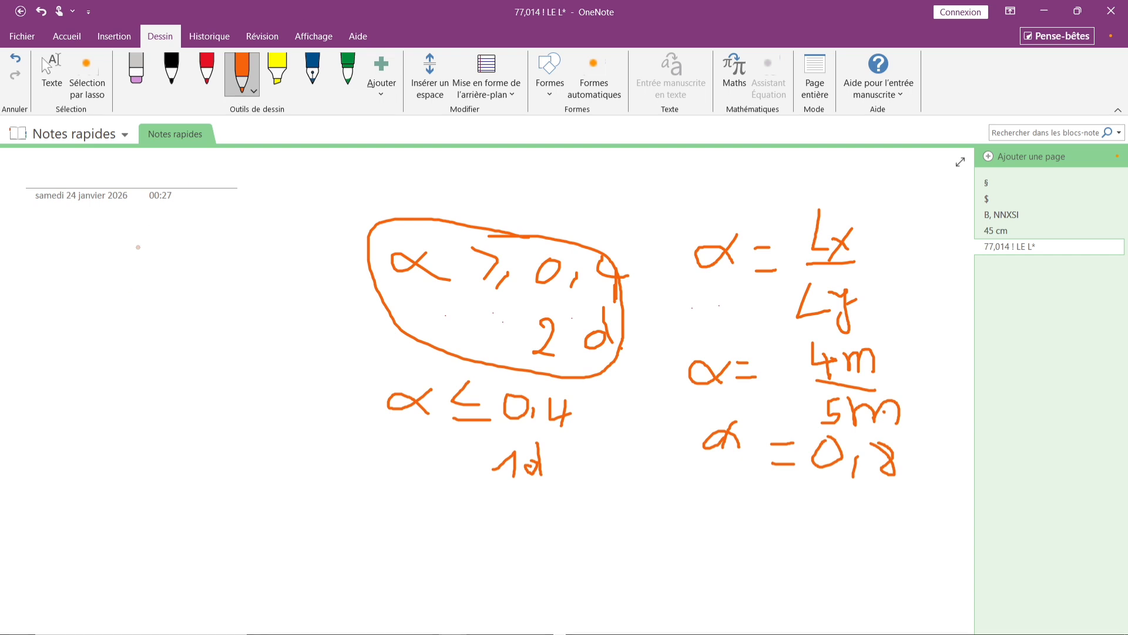
pyautogui.moveTo(132, 254)
pyautogui.mouseDown()
pyautogui.moveTo(134, 318)
pyautogui.moveTo(299, 354)
pyautogui.moveTo(304, 279)
pyautogui.moveTo(194, 247)
pyautogui.moveTo(136, 247)
pyautogui.mouseUp()
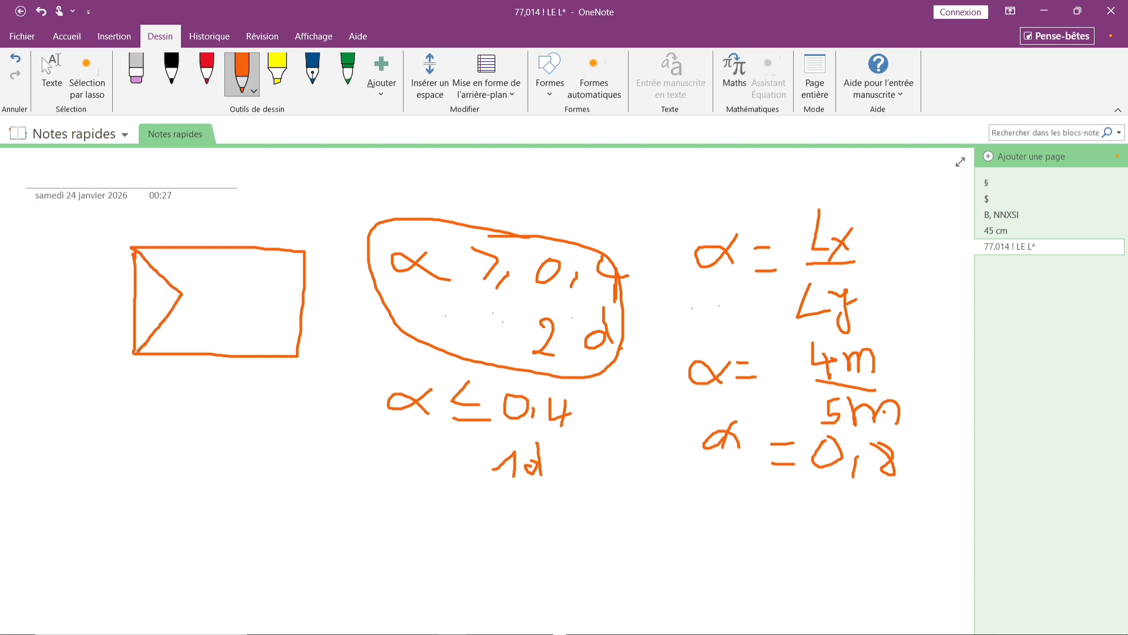
pyautogui.moveTo(304, 252); pyautogui.dragTo(266, 296)
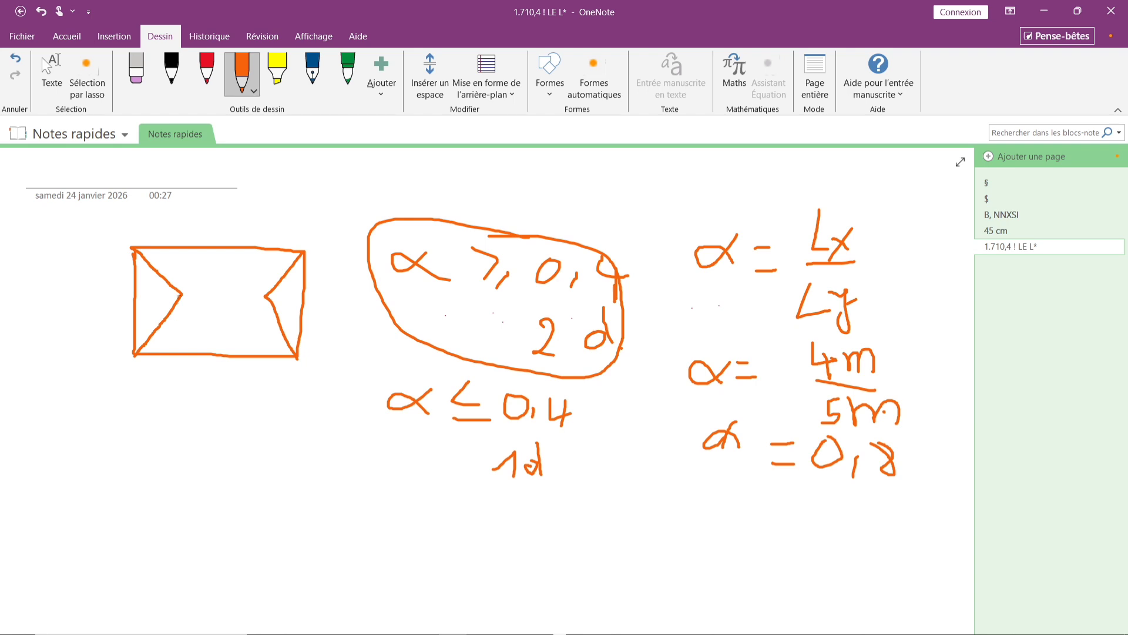
pyautogui.moveTo(180, 296); pyautogui.dragTo(237, 297)
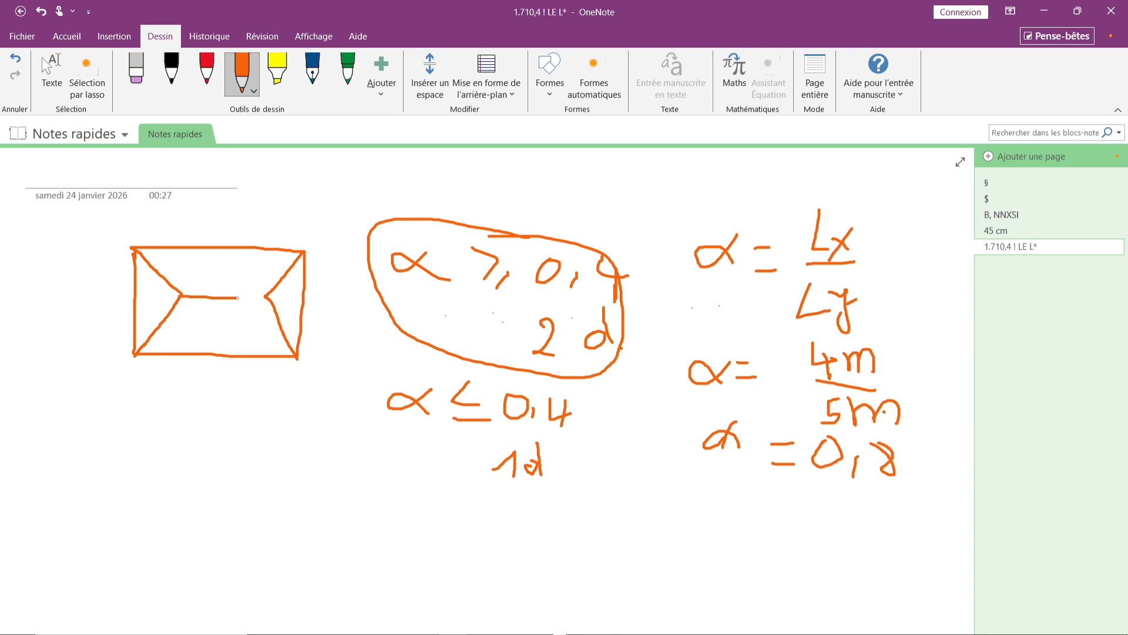
# Choose a dark blue pen and draw arrows showing load transfer directions, plus an outline around the panel sketch.
pyautogui.click(255, 89)
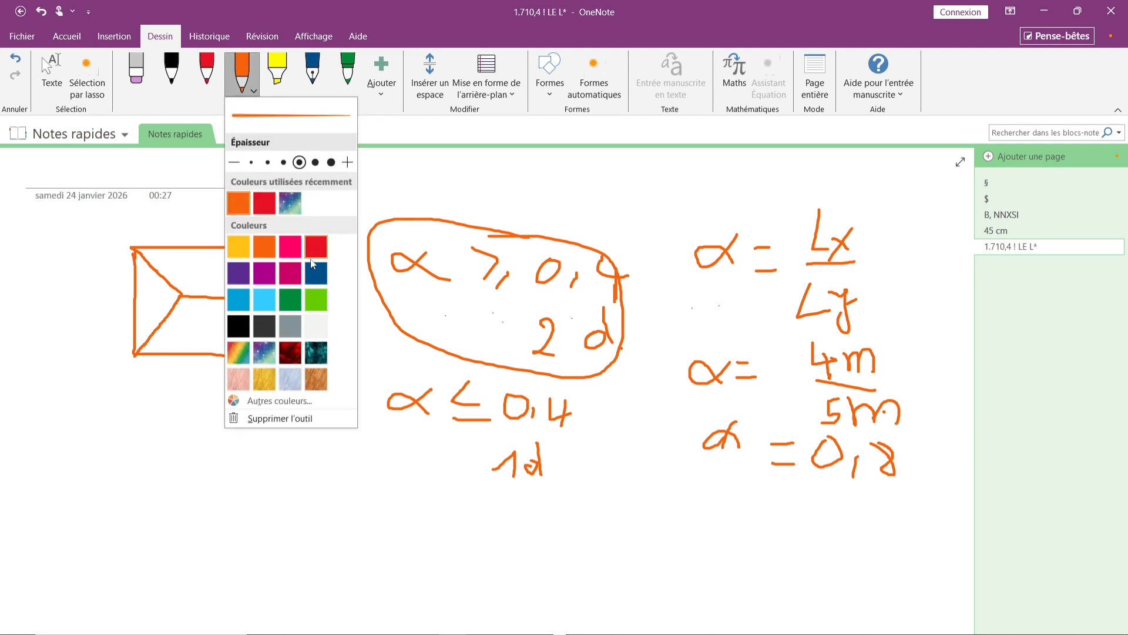
pyautogui.click(314, 268)
pyautogui.click(197, 309)
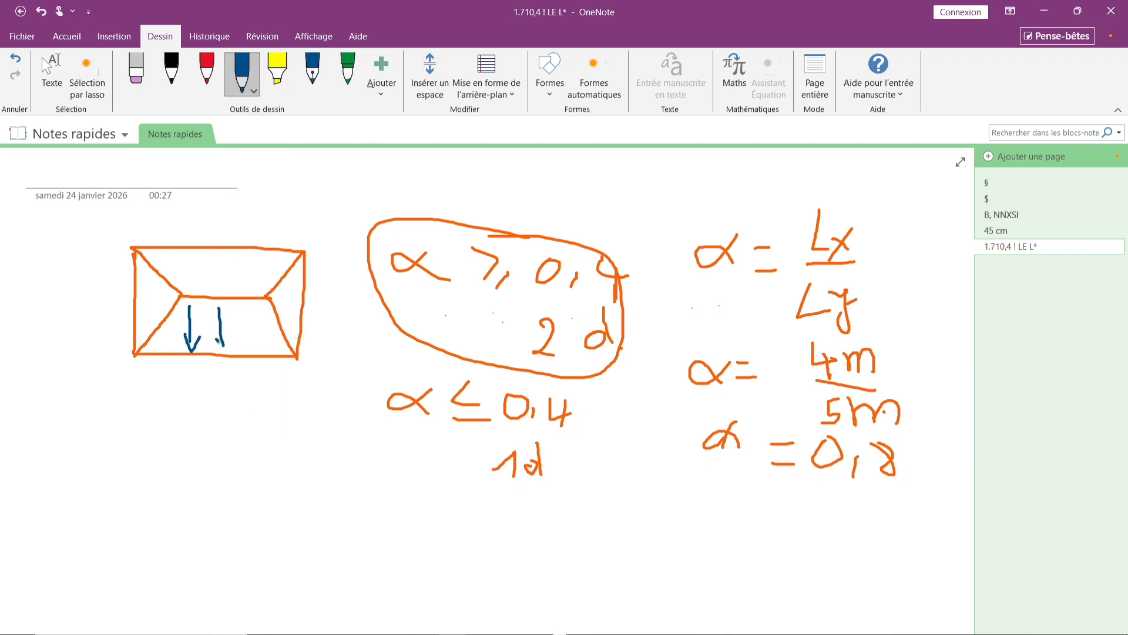
pyautogui.moveTo(247, 310); pyautogui.dragTo(250, 349)
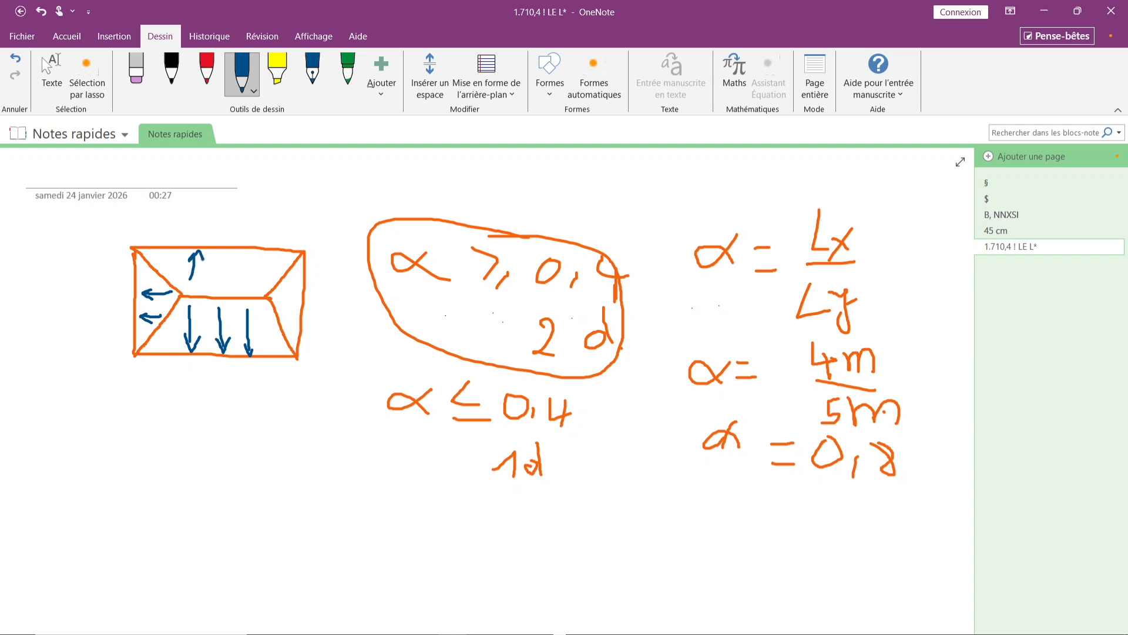
pyautogui.moveTo(233, 252); pyautogui.dragTo(236, 291)
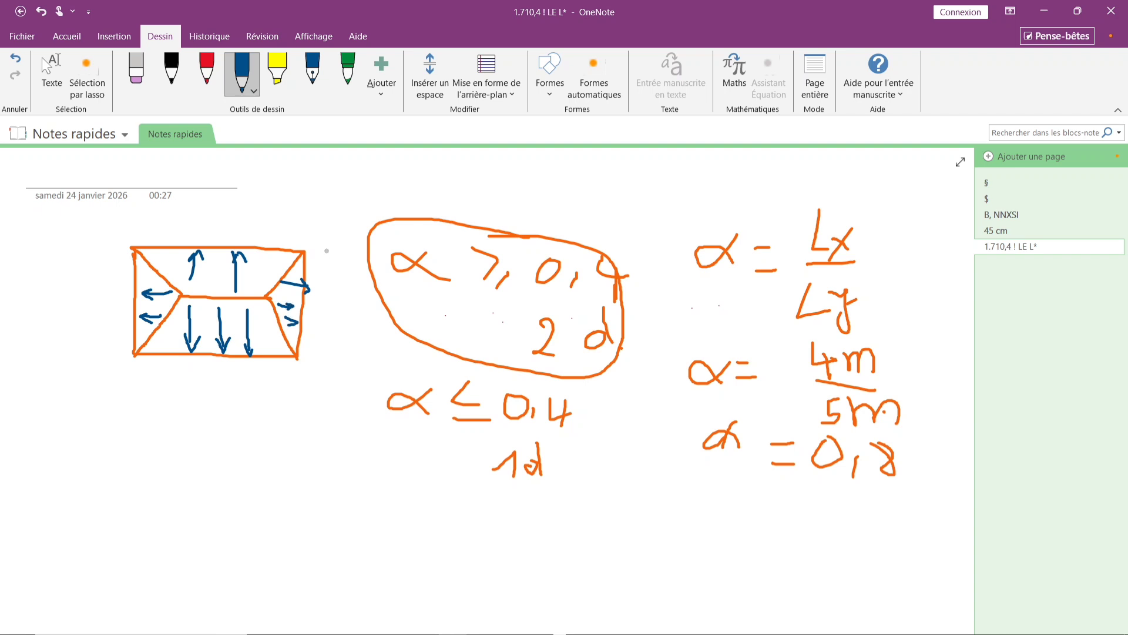
pyautogui.moveTo(316, 240)
pyautogui.mouseDown()
pyautogui.moveTo(304, 363)
pyautogui.moveTo(168, 363)
pyautogui.moveTo(118, 274)
pyautogui.moveTo(335, 236)
pyautogui.mouseUp()
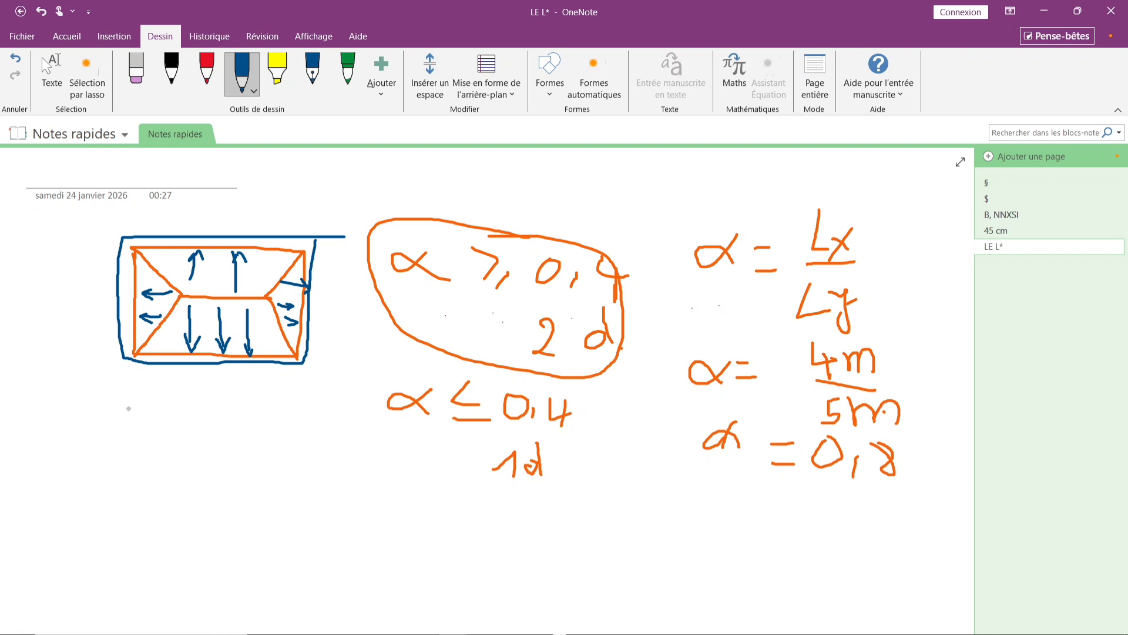
# Draw a second rectangular slab panel split by a longitudinal midline, with arrows pointing to the long edges for one-way load transfer.
pyautogui.moveTo(120, 411)
pyautogui.mouseDown()
pyautogui.moveTo(300, 412)
pyautogui.moveTo(307, 510)
pyautogui.moveTo(122, 518)
pyautogui.moveTo(120, 420)
pyautogui.mouseUp()
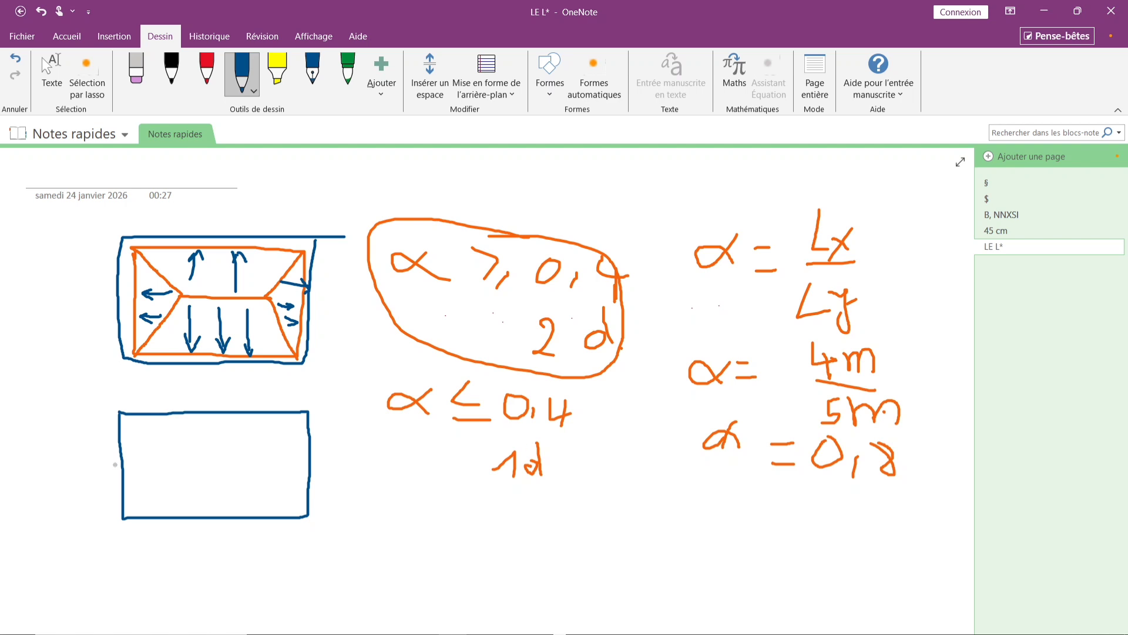
pyautogui.moveTo(122, 466); pyautogui.dragTo(307, 465)
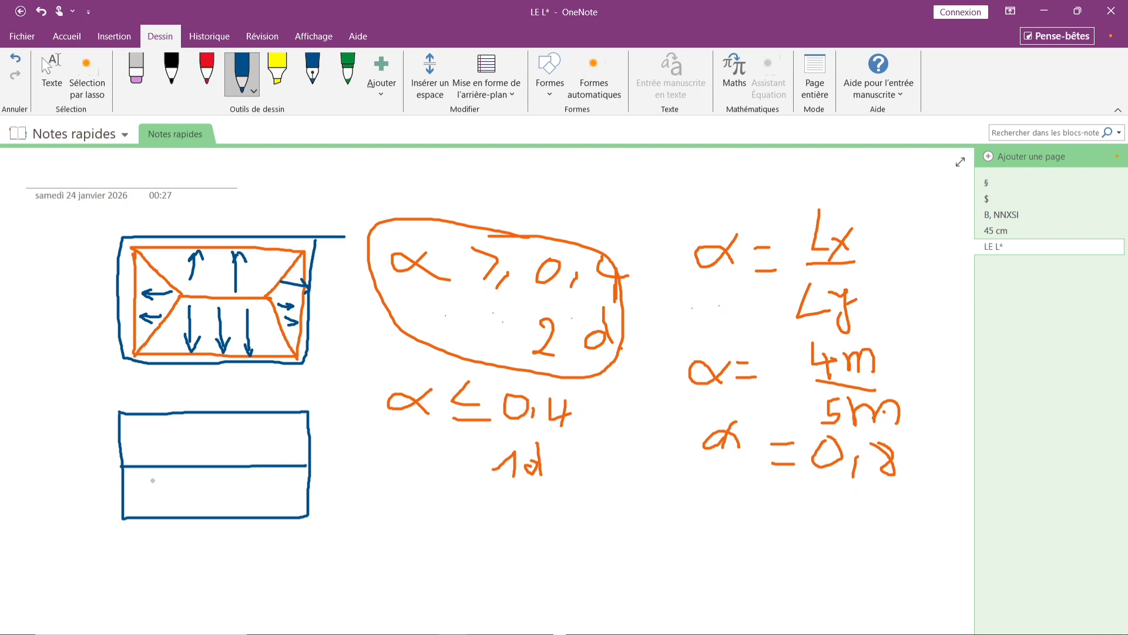
pyautogui.moveTo(150, 474); pyautogui.dragTo(151, 516)
pyautogui.moveTo(188, 472); pyautogui.dragTo(195, 506)
pyautogui.moveTo(232, 473)
pyautogui.mouseDown()
pyautogui.moveTo(233, 524)
pyautogui.moveTo(251, 495)
pyautogui.moveTo(284, 513)
pyautogui.moveTo(288, 500)
pyautogui.mouseUp()
pyautogui.moveTo(151, 452)
pyautogui.mouseDown()
pyautogui.moveTo(151, 425)
pyautogui.moveTo(189, 437)
pyautogui.moveTo(188, 459)
pyautogui.moveTo(202, 419)
pyautogui.moveTo(238, 453)
pyautogui.moveTo(235, 425)
pyautogui.moveTo(270, 469)
pyautogui.moveTo(281, 440)
pyautogui.mouseUp()
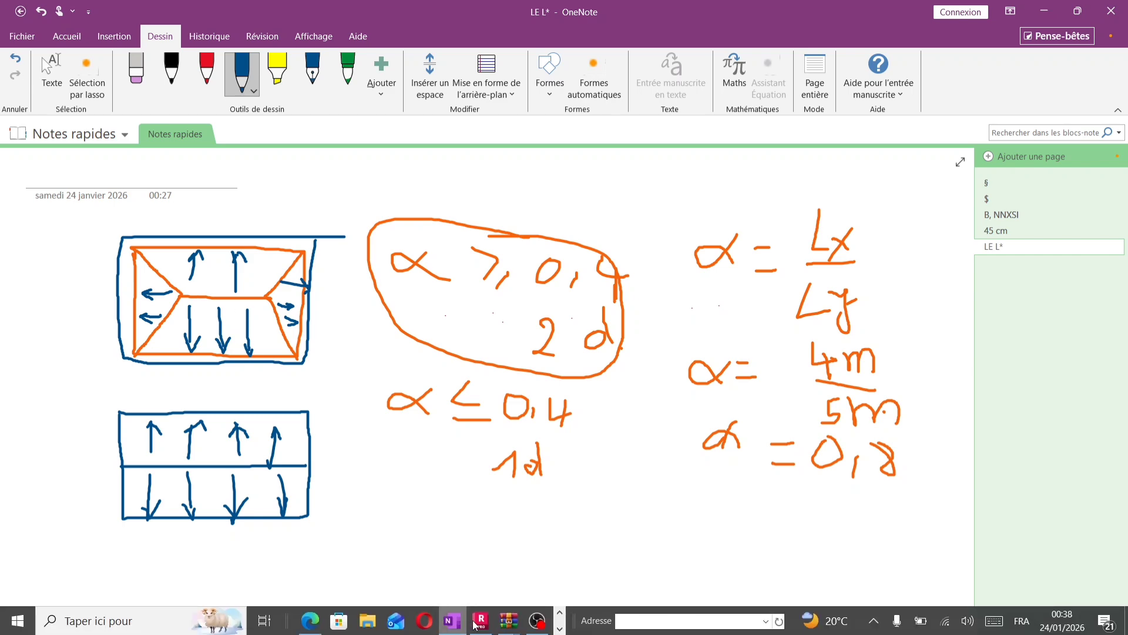
# Switch to Robot to compare the model's slab load zones, then return to the OneNote sketch.
pyautogui.moveTo(482, 622)
pyautogui.click(493, 558)
pyautogui.scroll(3, 524, 232)
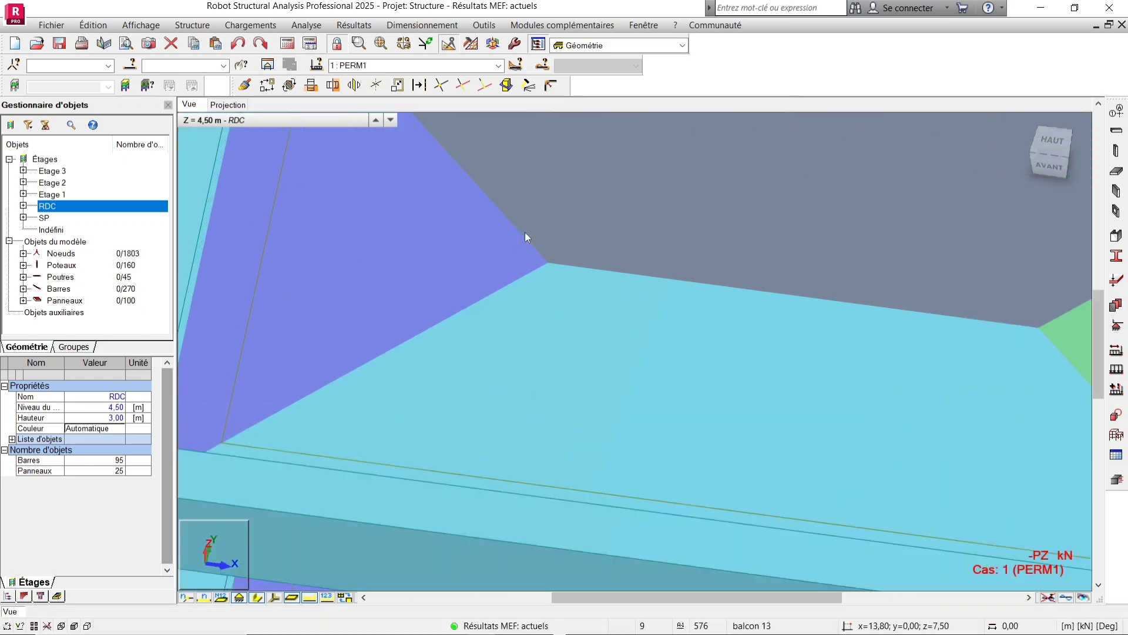
pyautogui.scroll(-4, 523, 249)
pyautogui.scroll(-3, 523, 248)
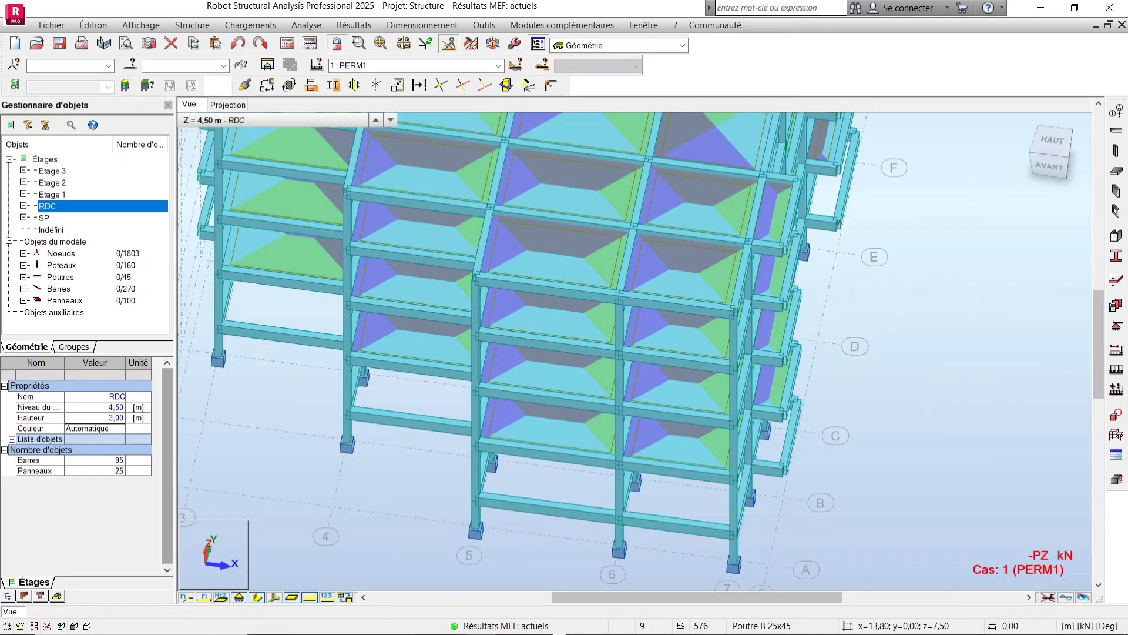
pyautogui.moveTo(452, 620)
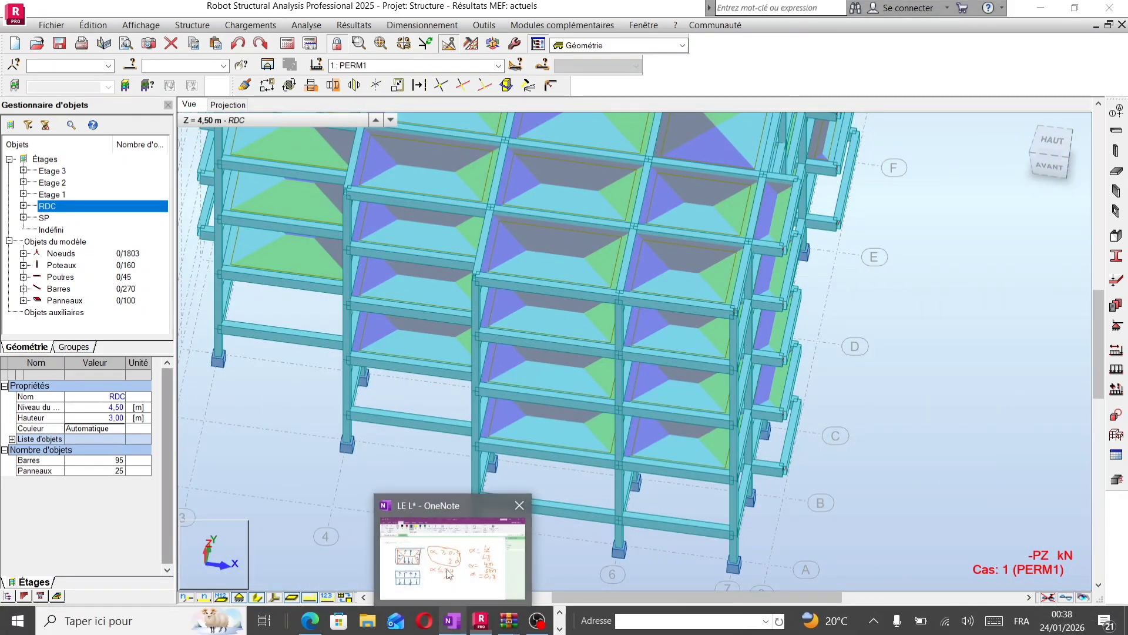
pyautogui.click(455, 564)
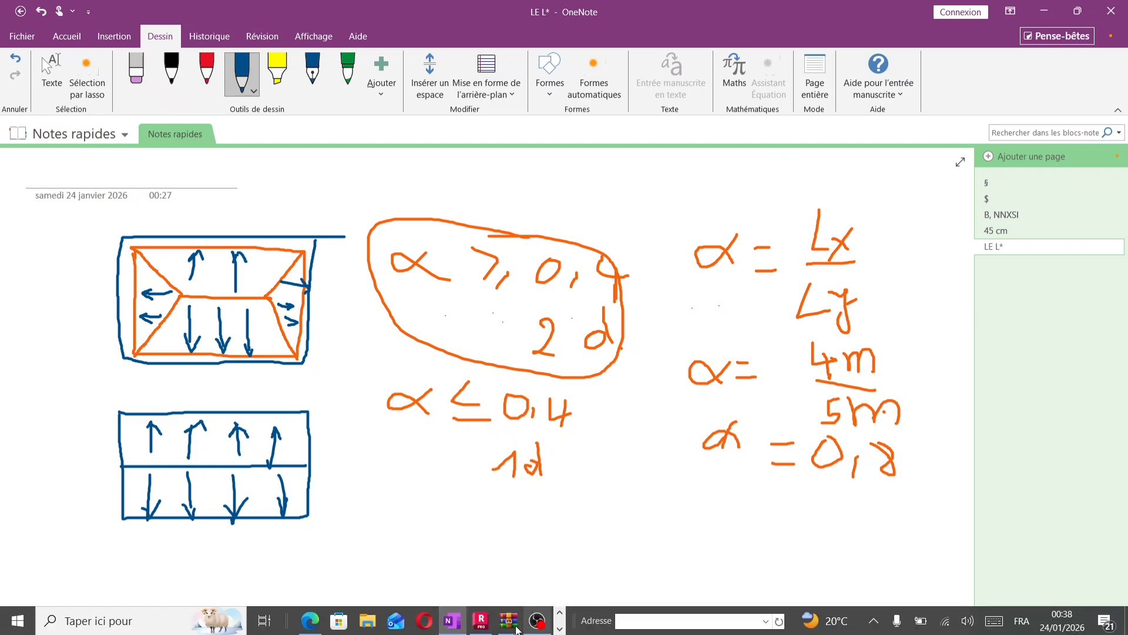
# Switch back to Robot and orbit and zoom around the building to examine the slab load distribution zones.
pyautogui.moveTo(481, 621)
pyautogui.click(481, 537)
pyautogui.scroll(-3, 491, 537)
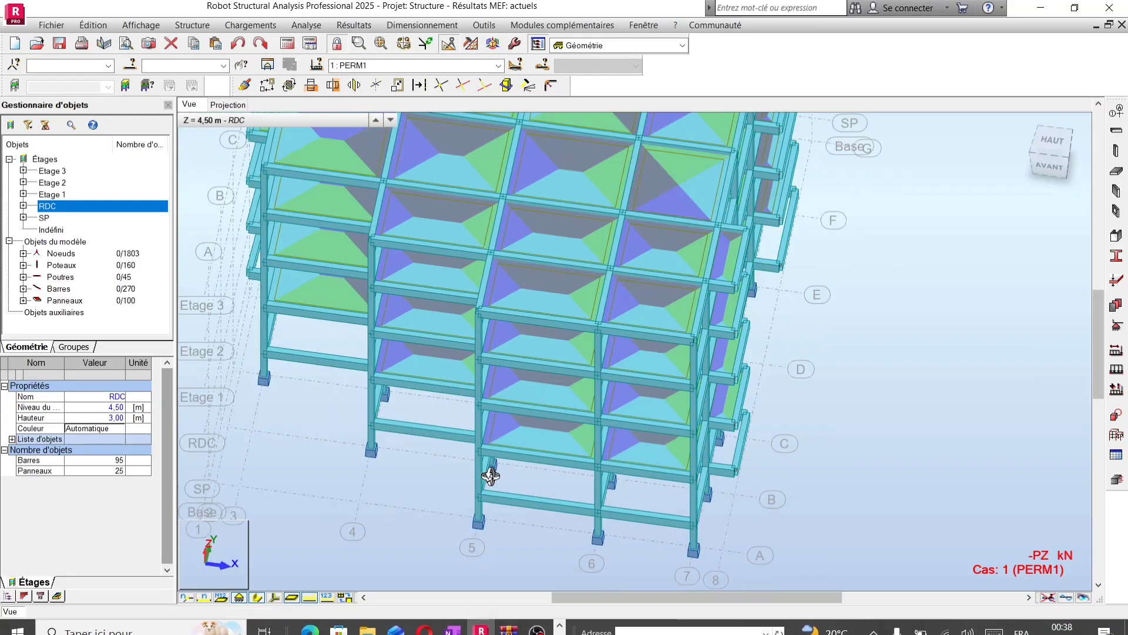
pyautogui.keyDown('shift'); pyautogui.moveTo(558, 385); pyautogui.dragTo(468, 382, button='middle'); pyautogui.keyUp('shift')
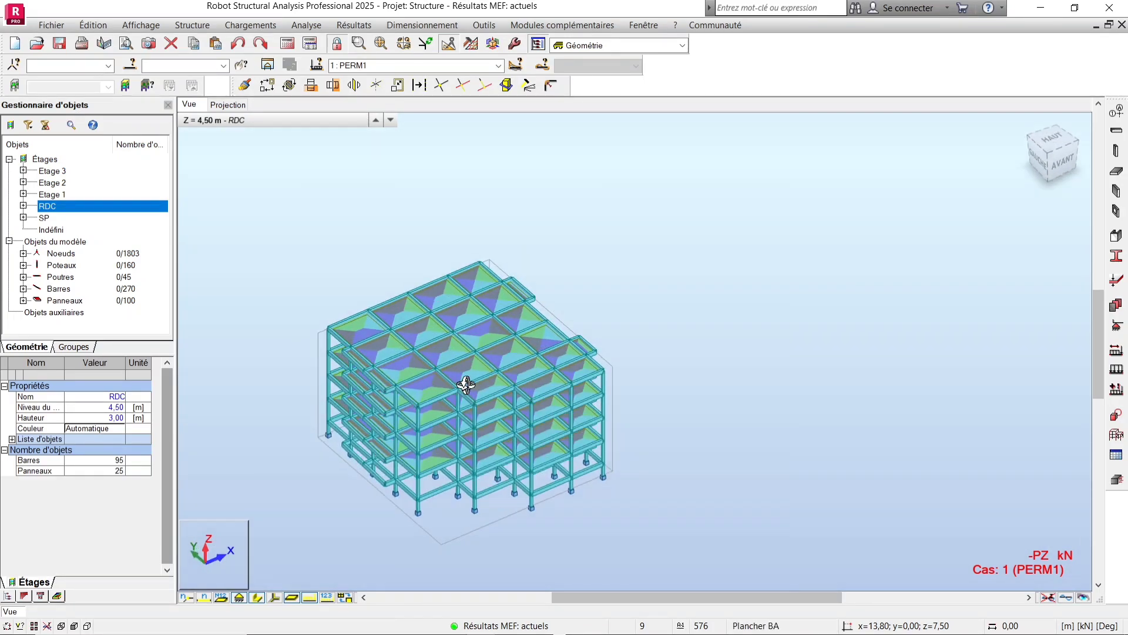
pyautogui.scroll(3, 410, 456)
pyautogui.scroll(-3, 441, 390)
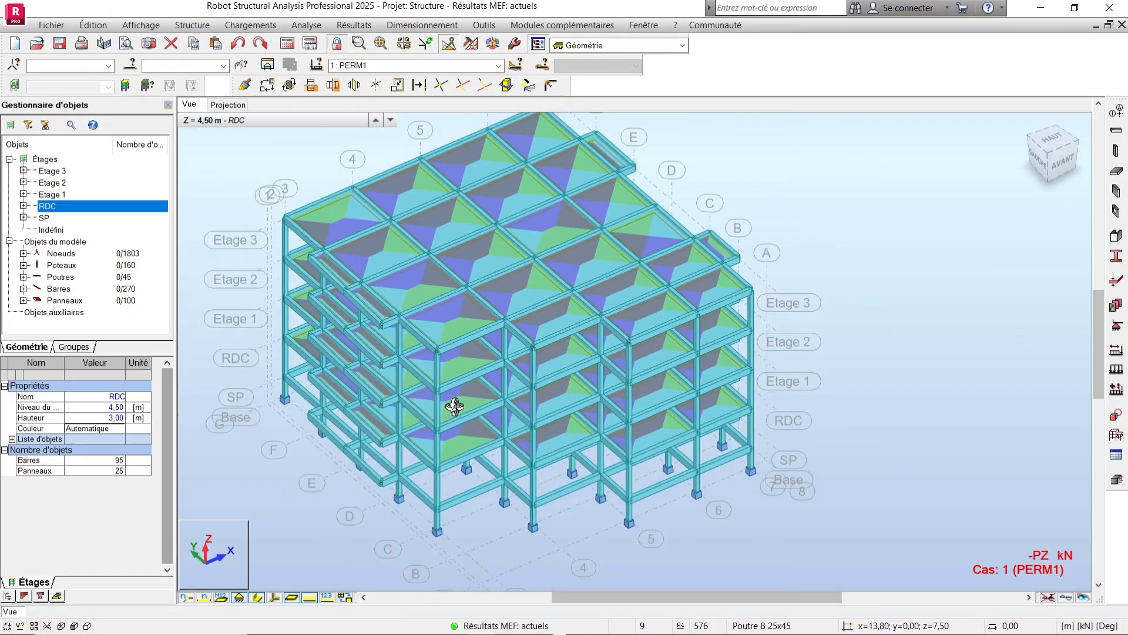
pyautogui.keyDown('shift'); pyautogui.moveTo(459, 406); pyautogui.dragTo(459, 395, button='middle'); pyautogui.keyUp('shift')
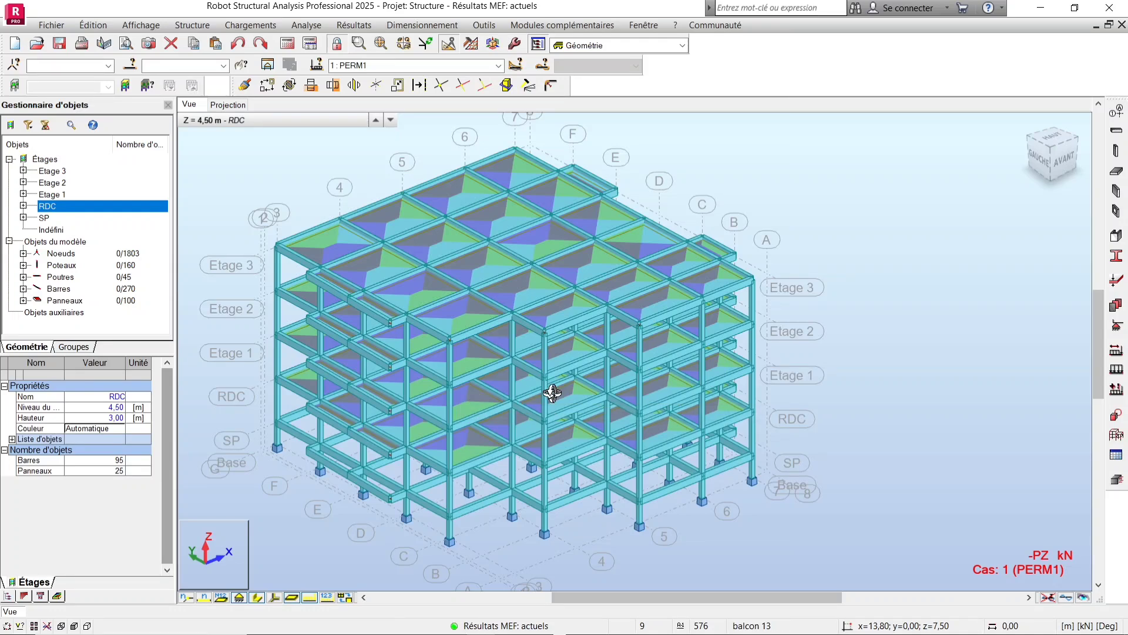
pyautogui.moveTo(658, 390); pyautogui.dragTo(609, 382)
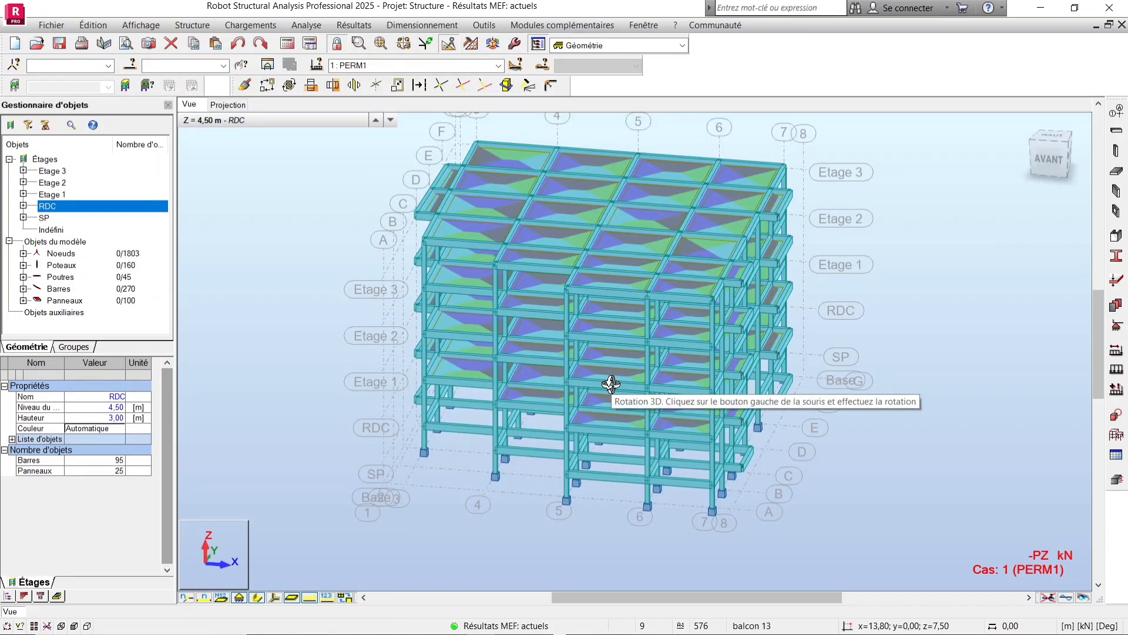
pyautogui.moveTo(611, 383); pyautogui.dragTo(723, 361)
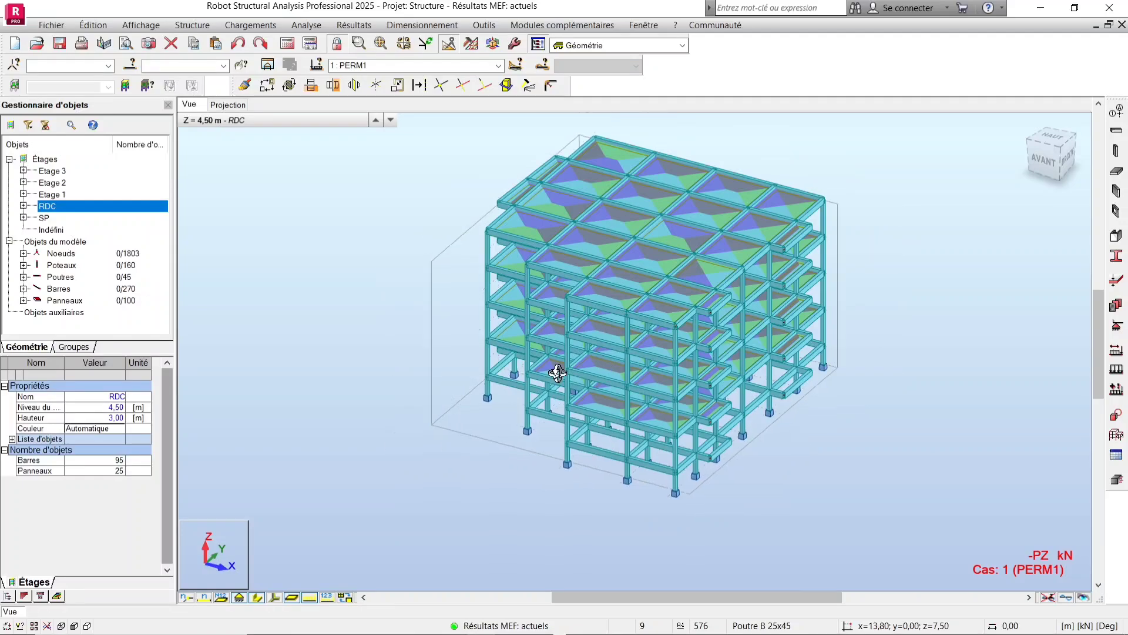
pyautogui.moveTo(557, 370); pyautogui.dragTo(466, 431)
pyautogui.scroll(2, 456, 423)
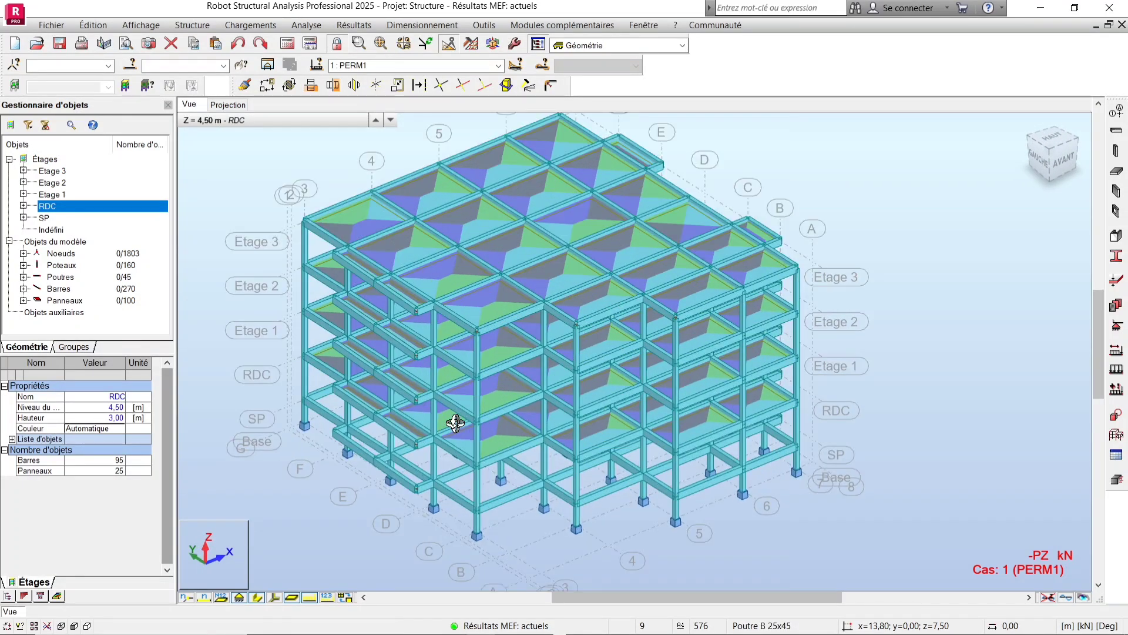
pyautogui.moveTo(455, 423); pyautogui.dragTo(549, 429, button='middle')
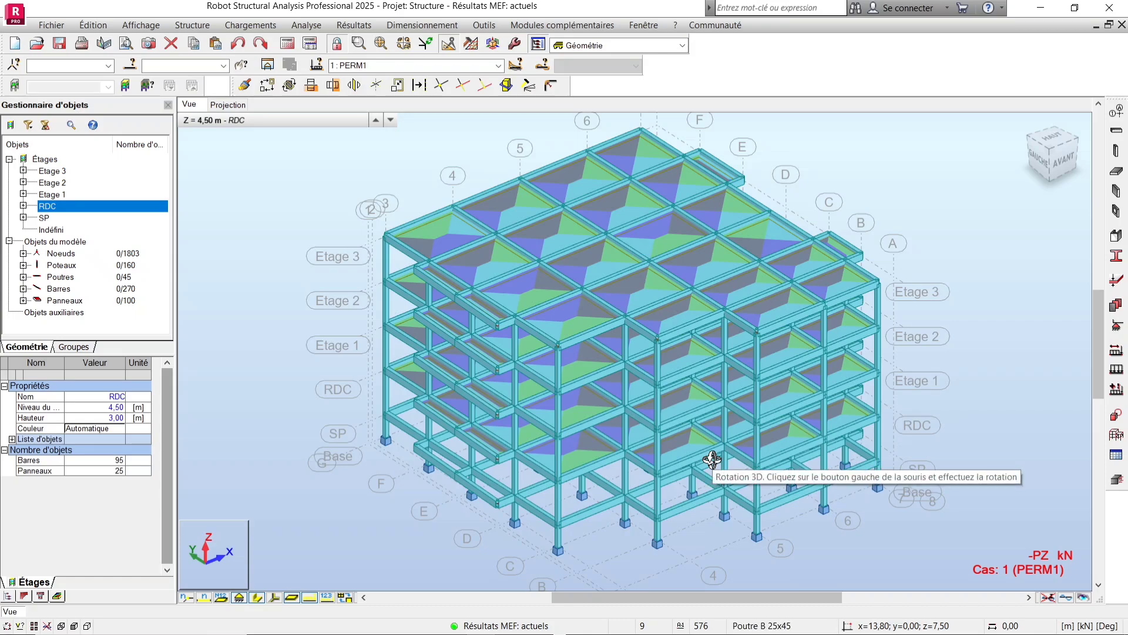
pyautogui.moveTo(795, 468); pyautogui.dragTo(829, 478)
pyautogui.scroll(2, 826, 468)
pyautogui.scroll(-4, 822, 445)
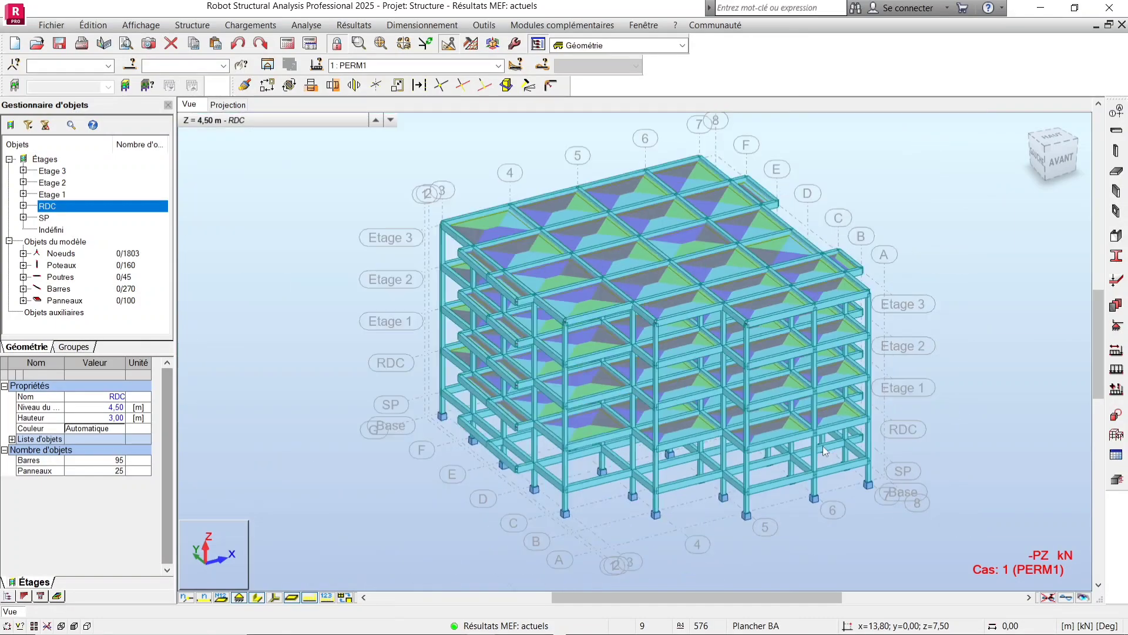
pyautogui.moveTo(830, 430); pyautogui.dragTo(818, 408)
pyautogui.moveTo(476, 466)
pyautogui.mouseDown()
pyautogui.moveTo(493, 463)
pyautogui.moveTo(477, 473)
pyautogui.mouseUp()
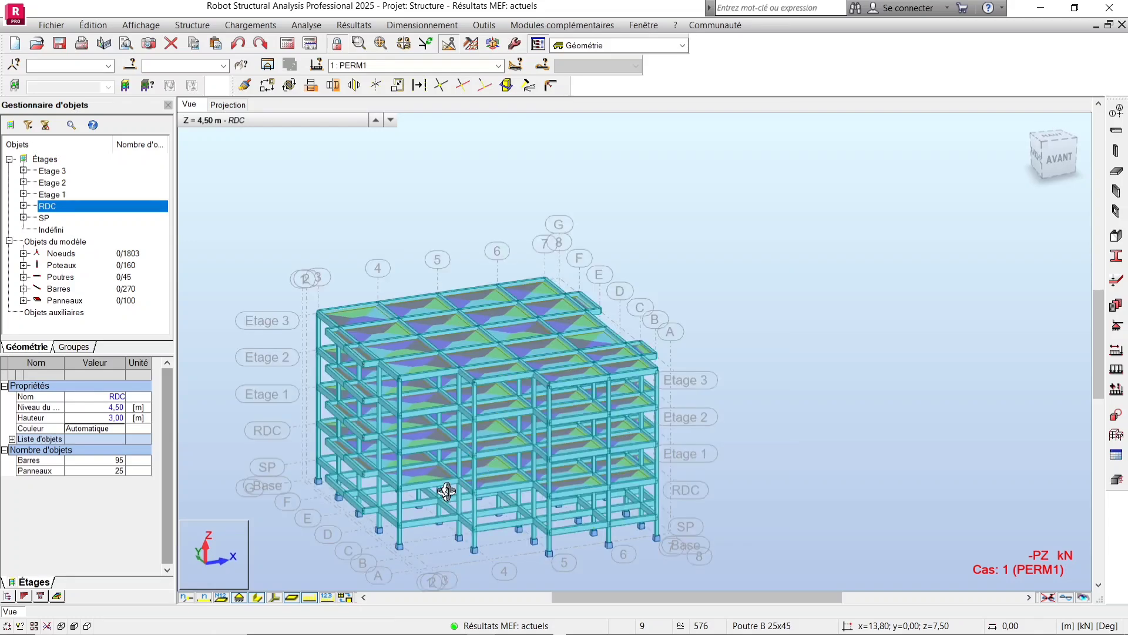
pyautogui.moveTo(450, 487); pyautogui.dragTo(501, 420, button='middle')
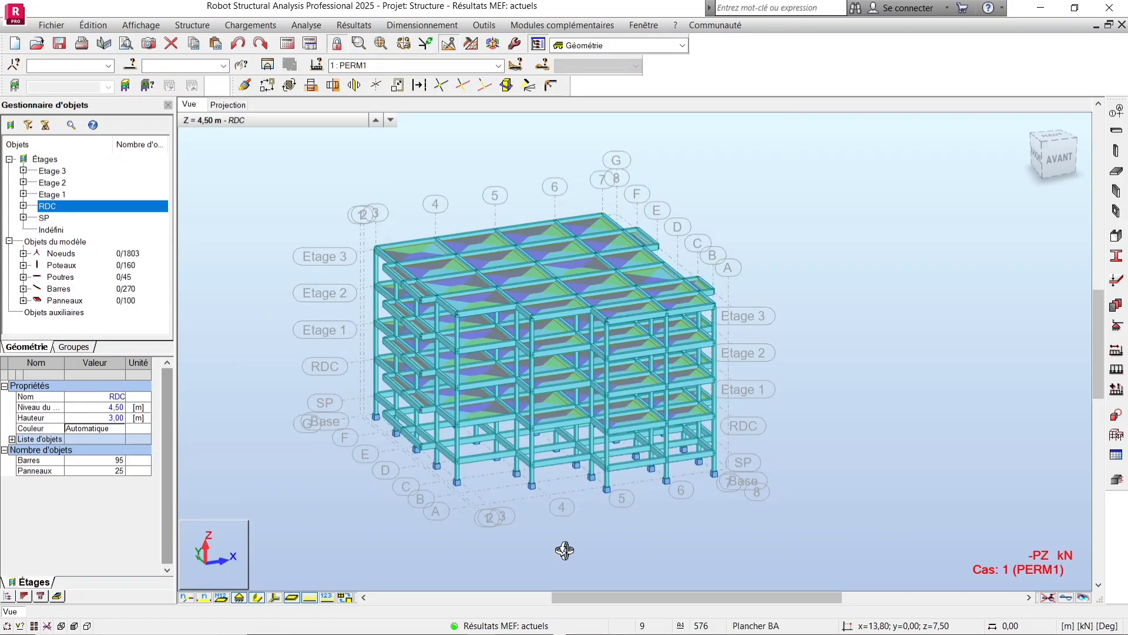